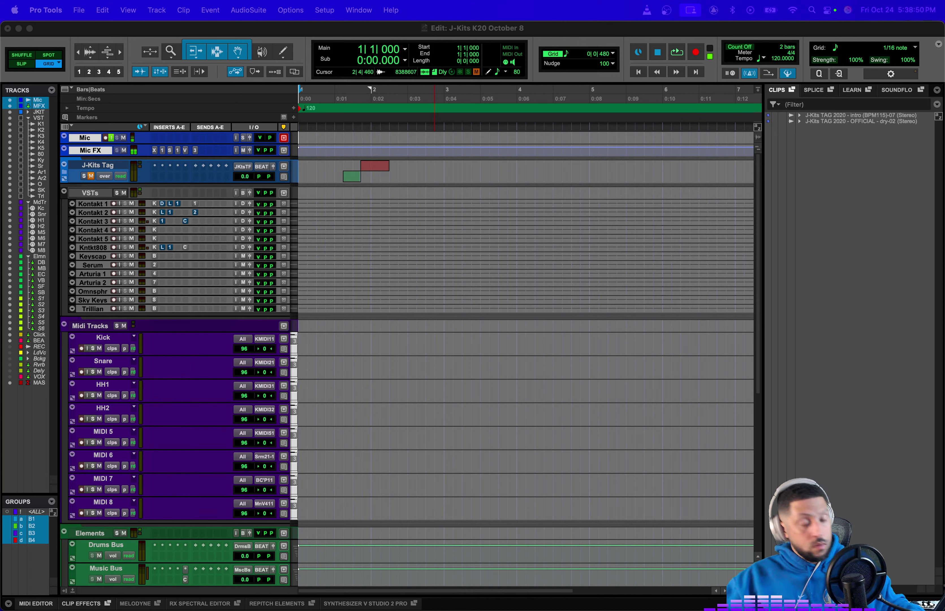
- Select the MIDI 6 track in the Midi Tracks folder
click(106, 457)
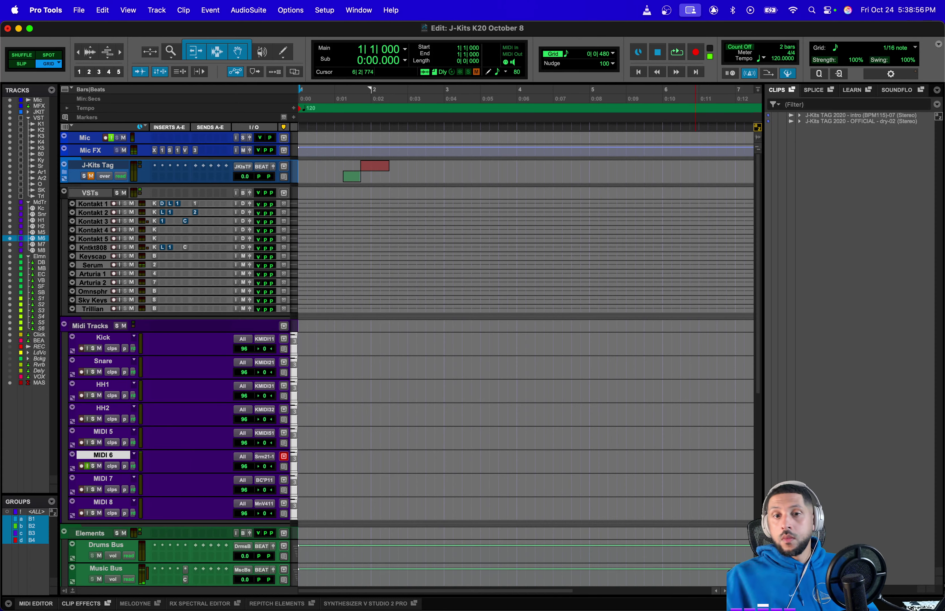
- Switch to VLC media player, lower the volume of the playing track, and minimize the player window
mouse_move(608, 608)
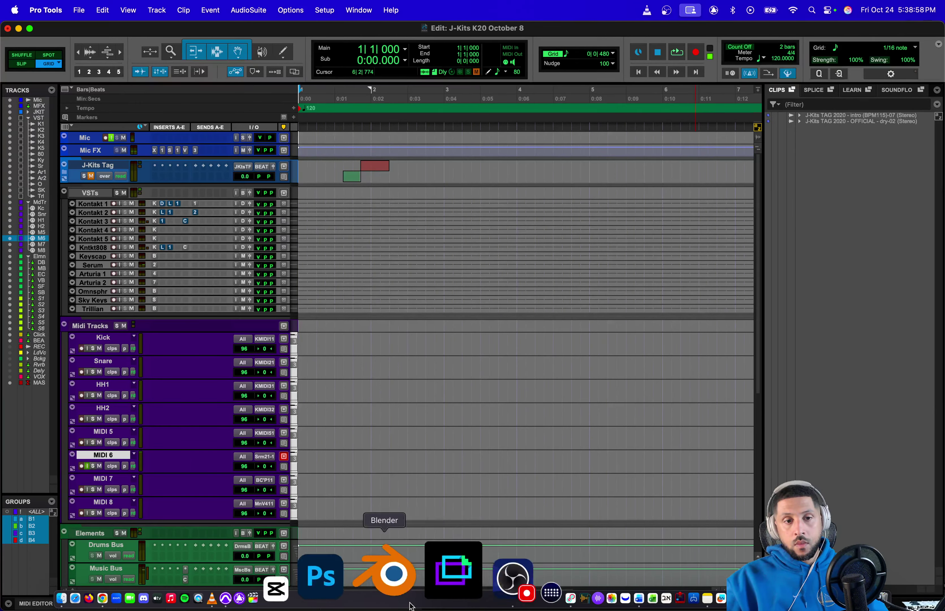
click(322, 601)
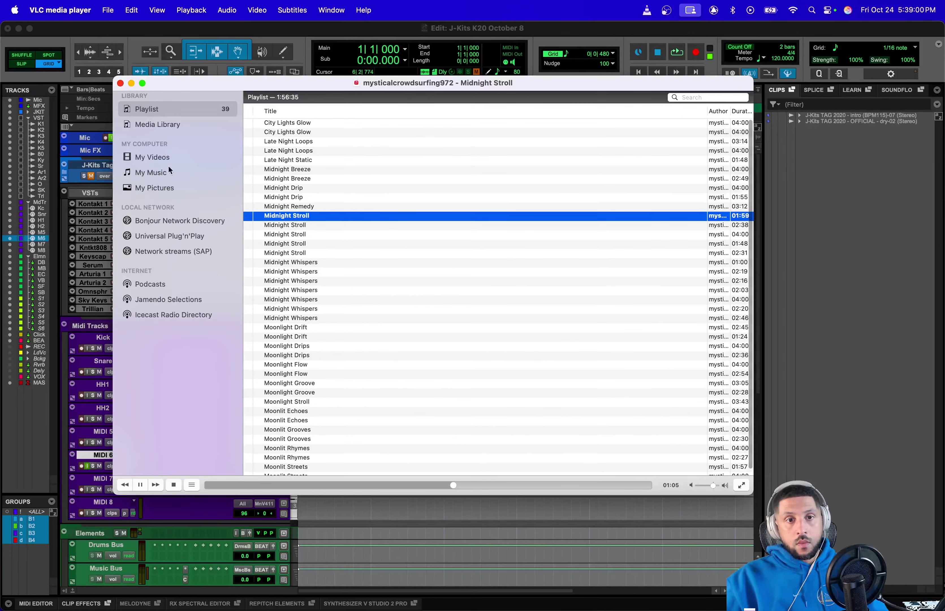
drag(713, 487, 699, 487)
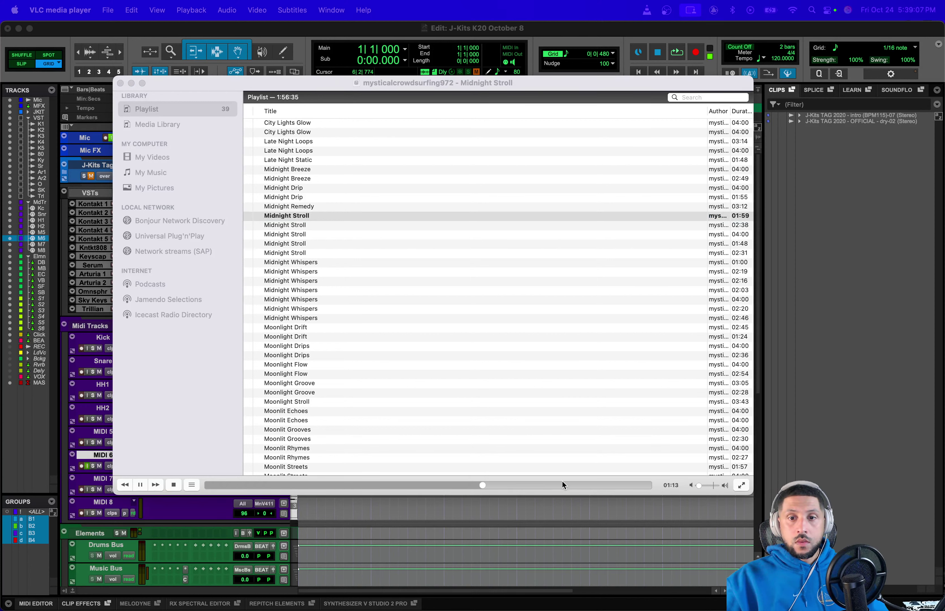
click(705, 485)
drag(704, 483, 706, 482)
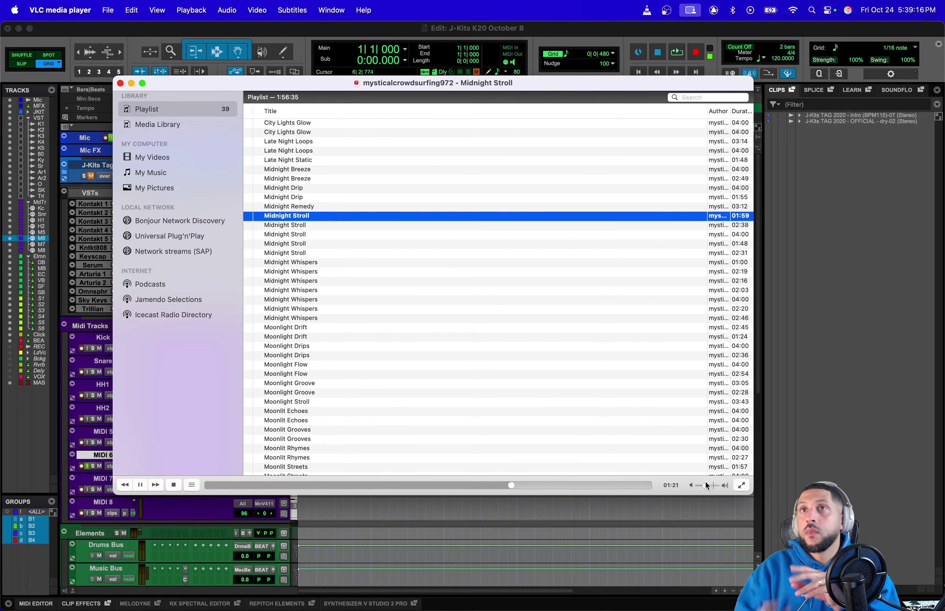
click(132, 84)
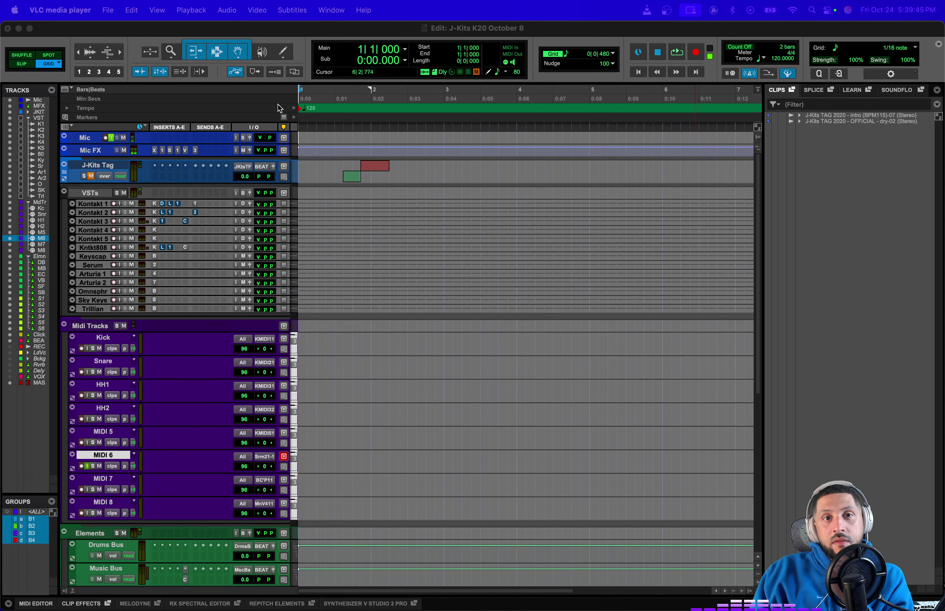
- Return to Pro Tools, make the Edit window full screen and hide the clip list beside the timeline
click(316, 32)
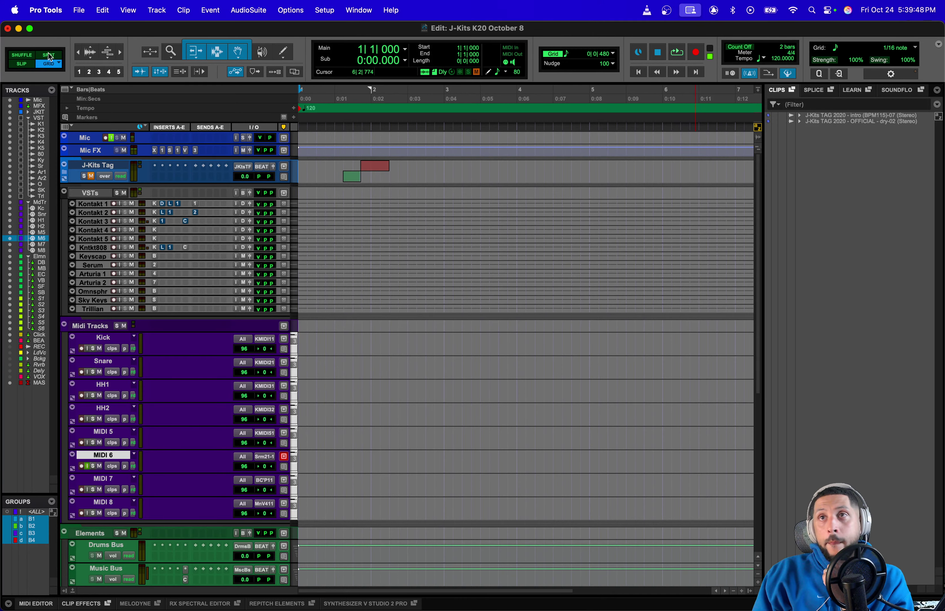
click(29, 30)
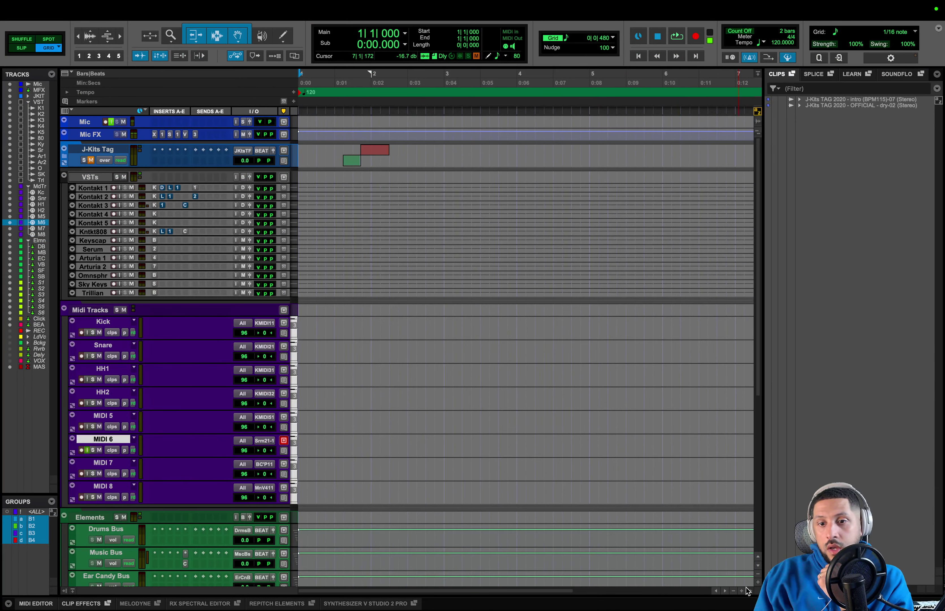
click(757, 590)
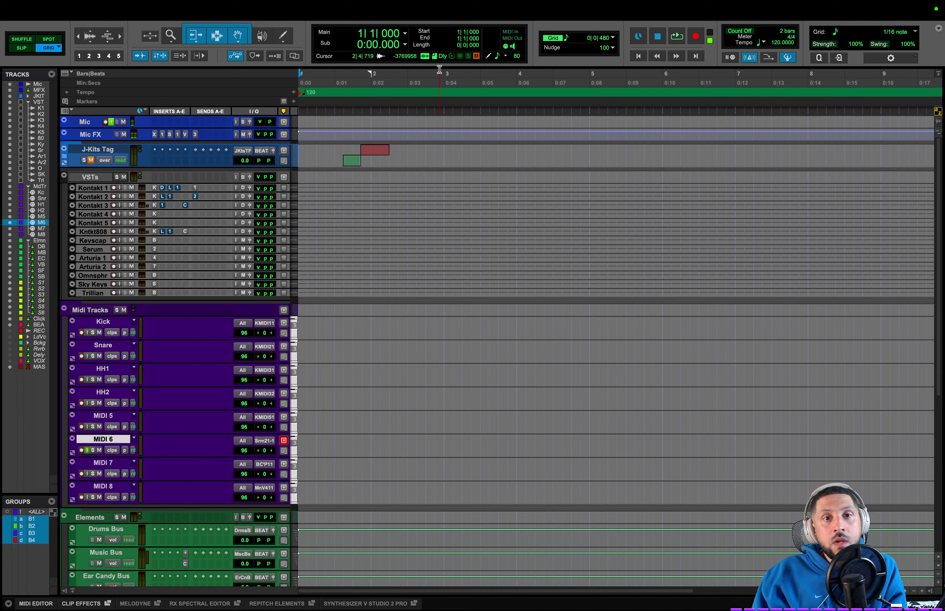
- Select the timeline range from 2|1|000 to 3|1|480 across the J-Kits Tag and VSTs tracks
click(677, 37)
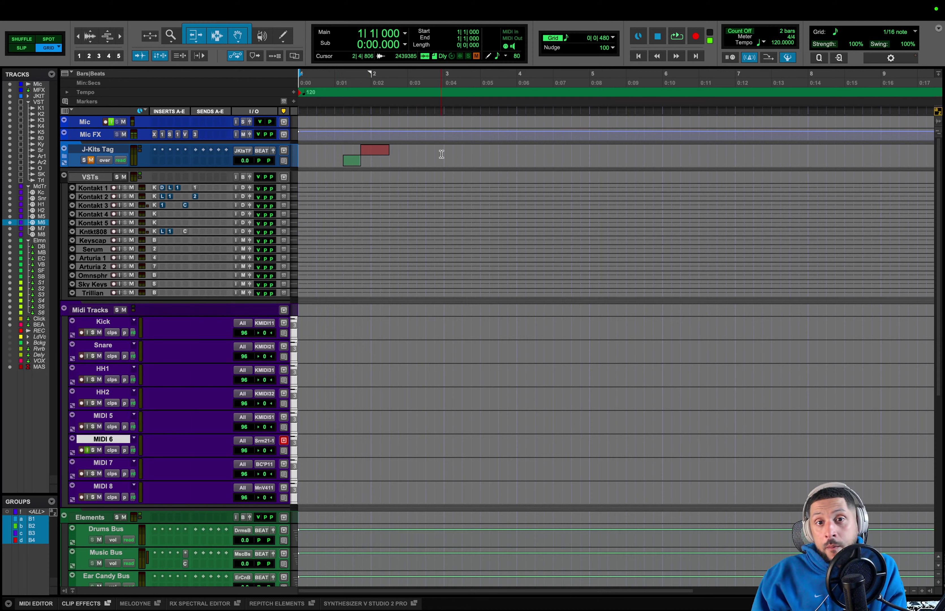
drag(443, 153, 371, 178)
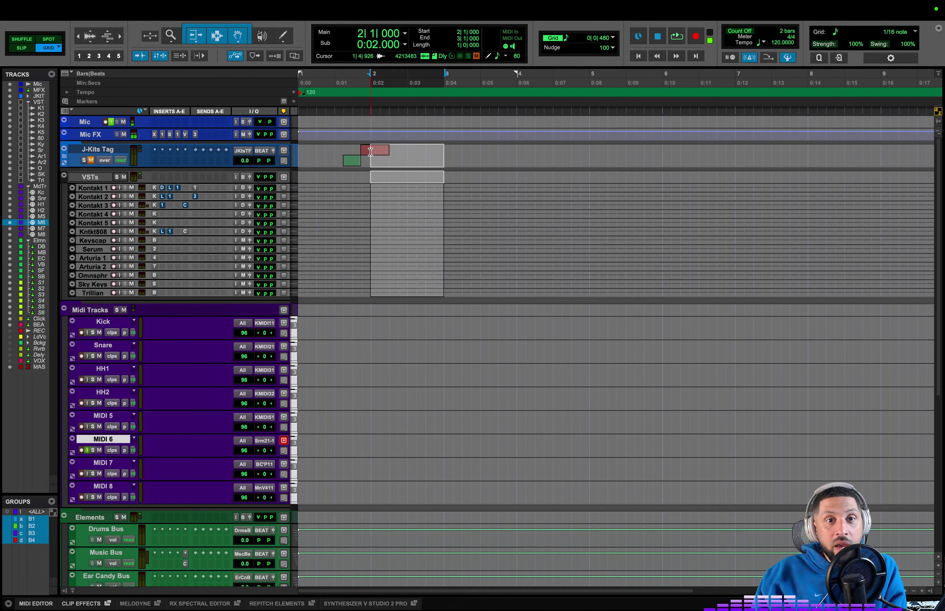
shift+click(449, 181)
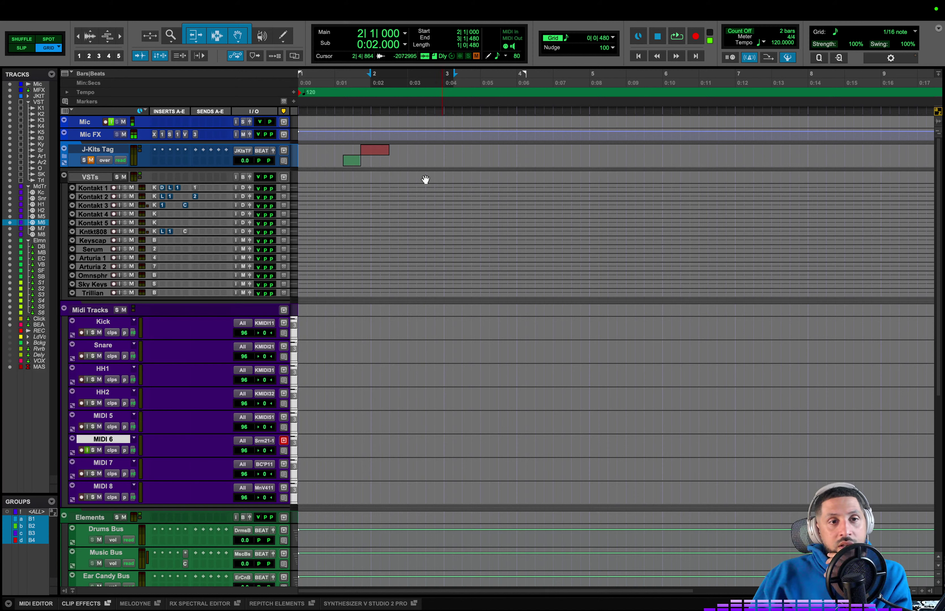
- Make the Kontakt 1 track slightly taller than the other instrument tracks and select the VSTs folder track
click(101, 176)
click(97, 190)
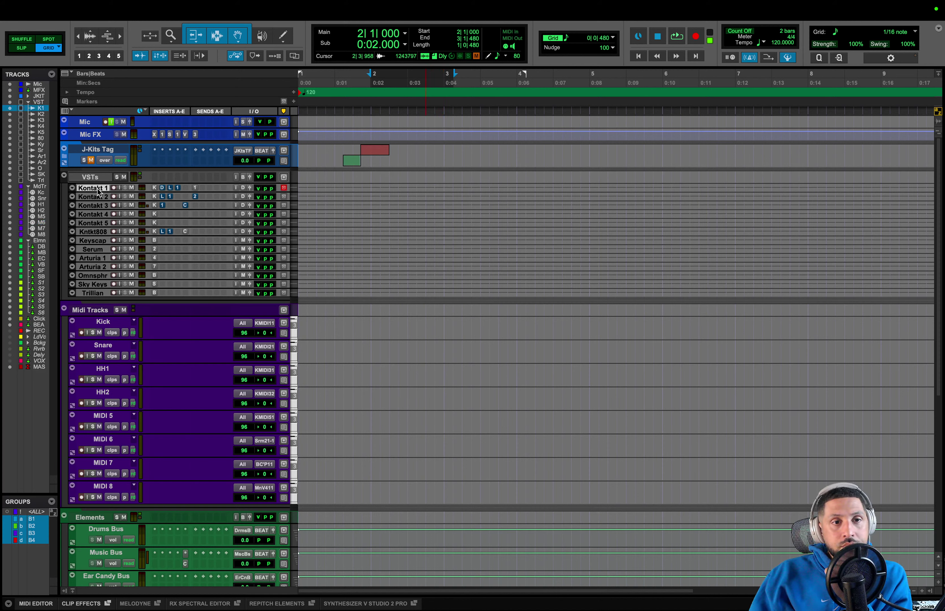
click(295, 189)
click(310, 218)
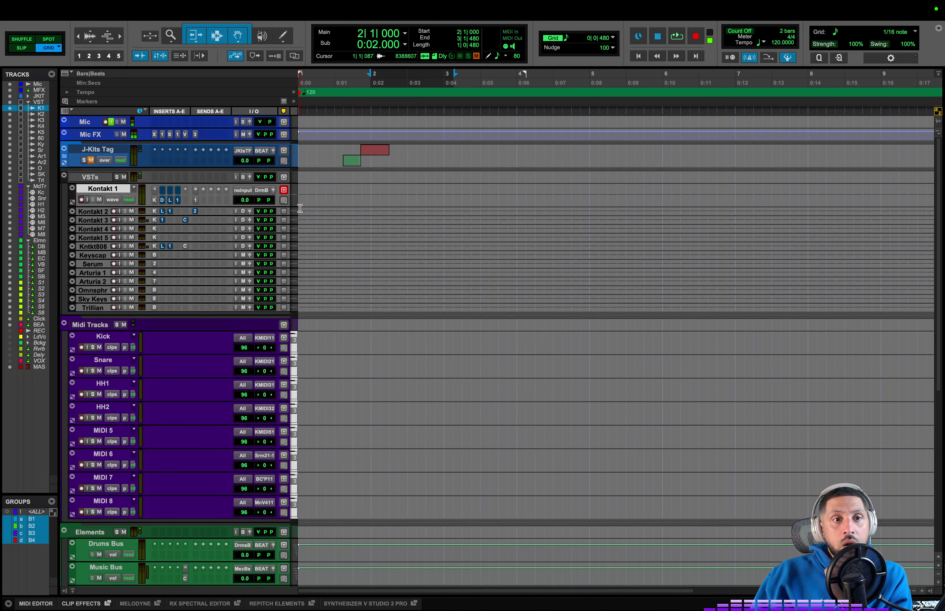
click(295, 192)
click(313, 187)
click(95, 178)
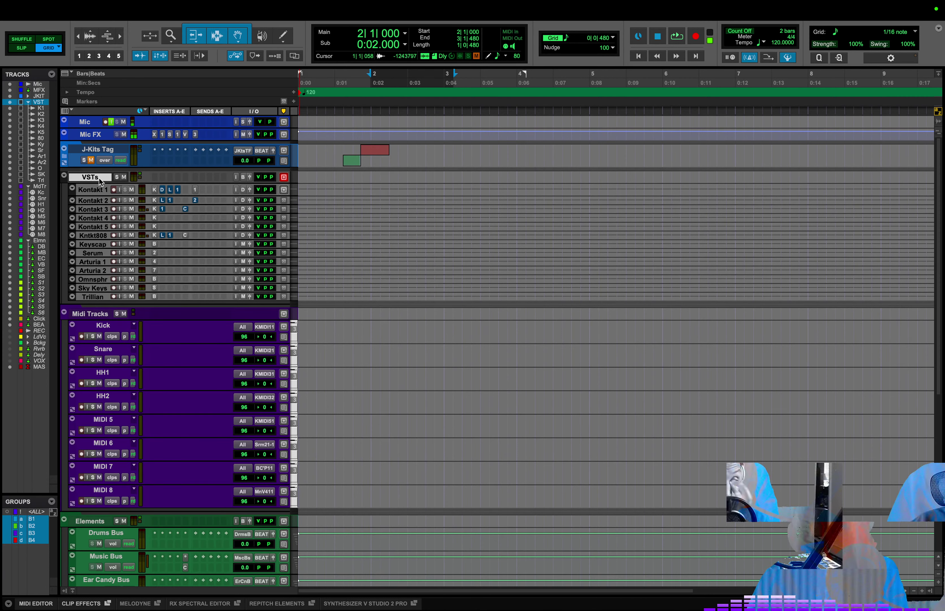
- Show the side pane beside the timeline again and browse the tools on its SoundFlow page
scroll(321, 251, down, 10)
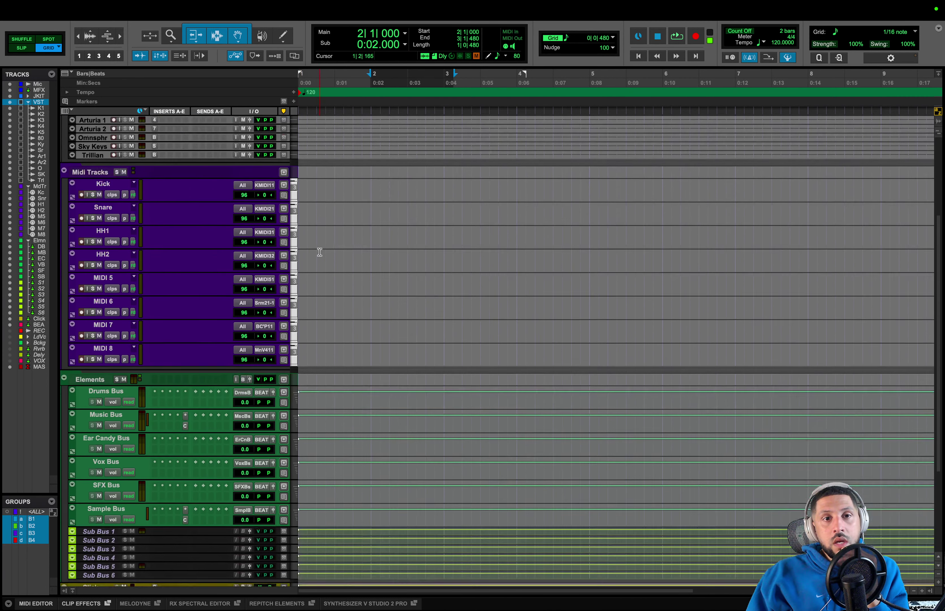
click(930, 593)
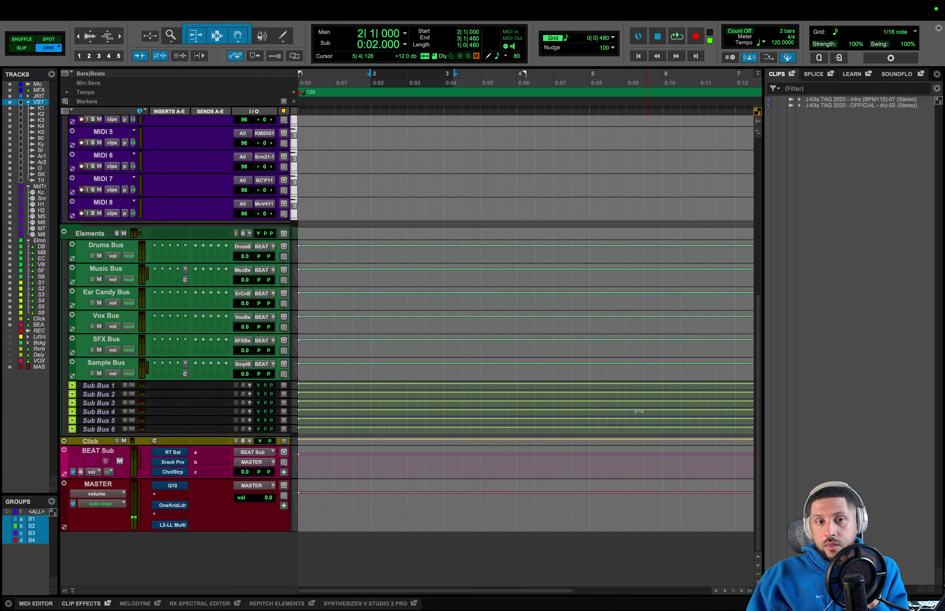
scroll(631, 411, up, 10)
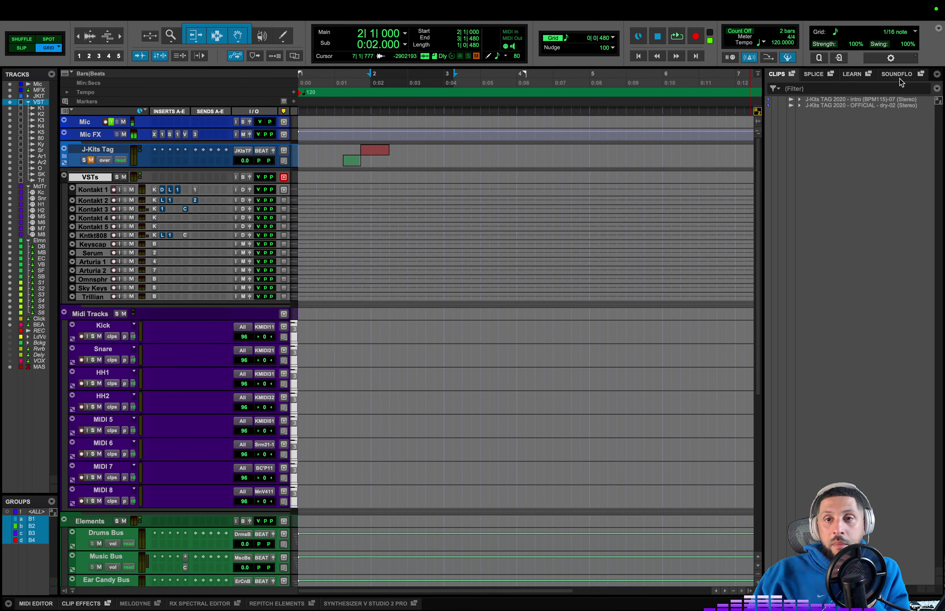
click(890, 78)
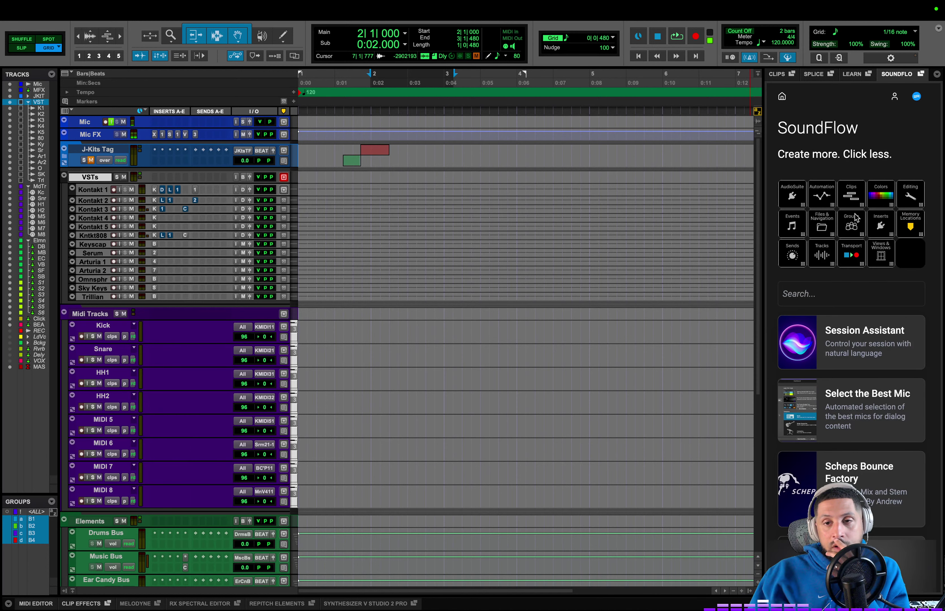
scroll(856, 231, down, 10)
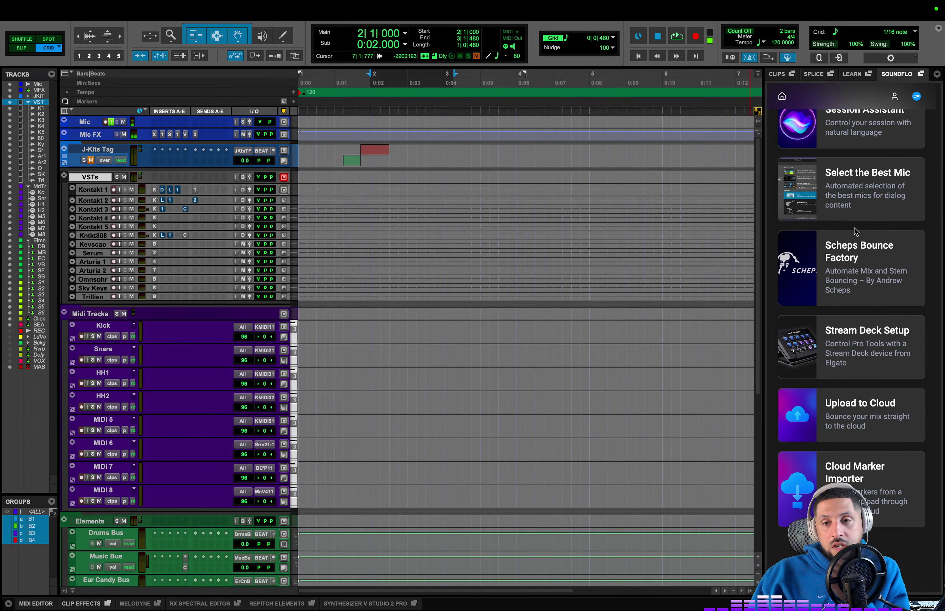
scroll(856, 231, up, 10)
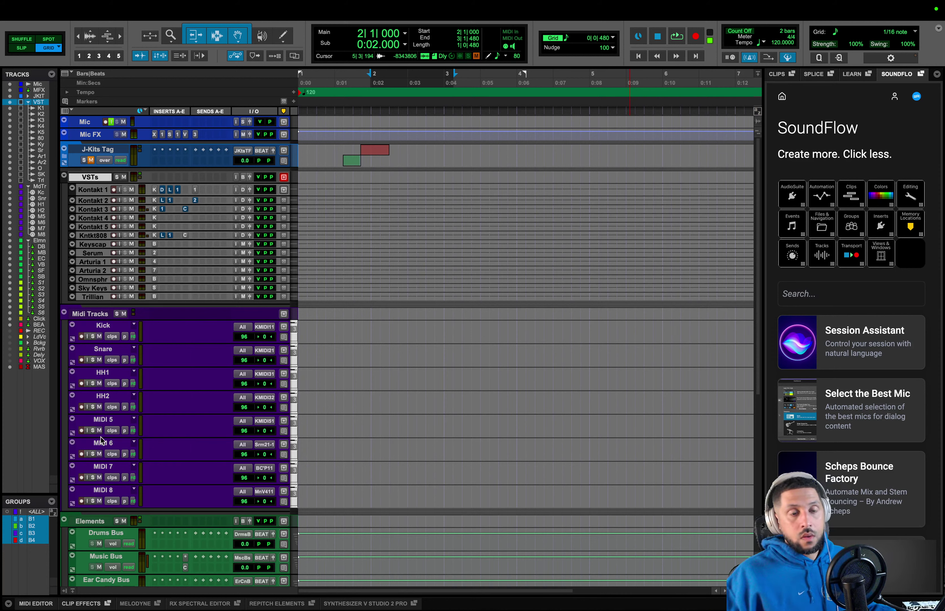
- Select the MIDI 6 track that feeds the Serum instrument
click(111, 444)
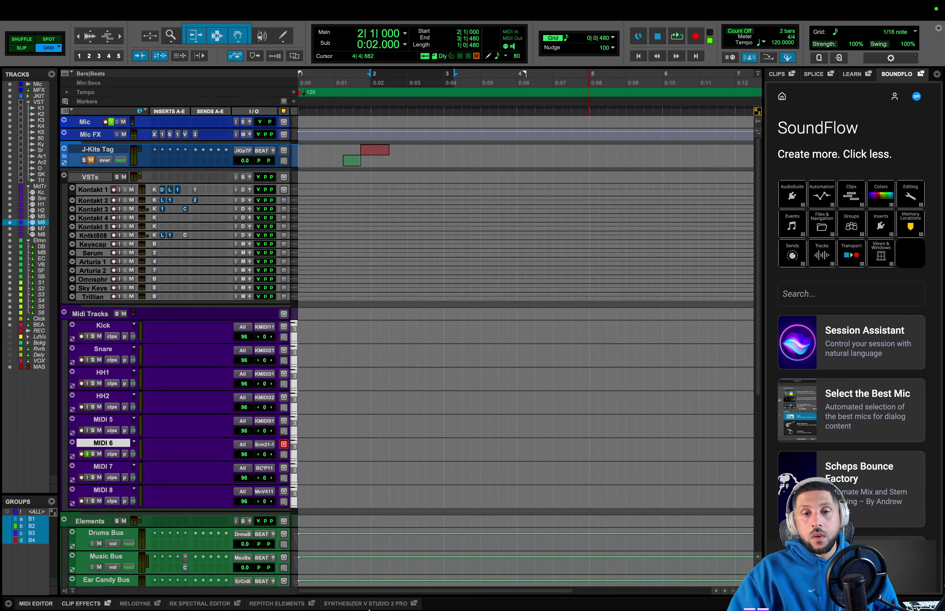
- Switch to VLC media player, lower its playback volume a little further, and return to Pro Tools
key(F11)
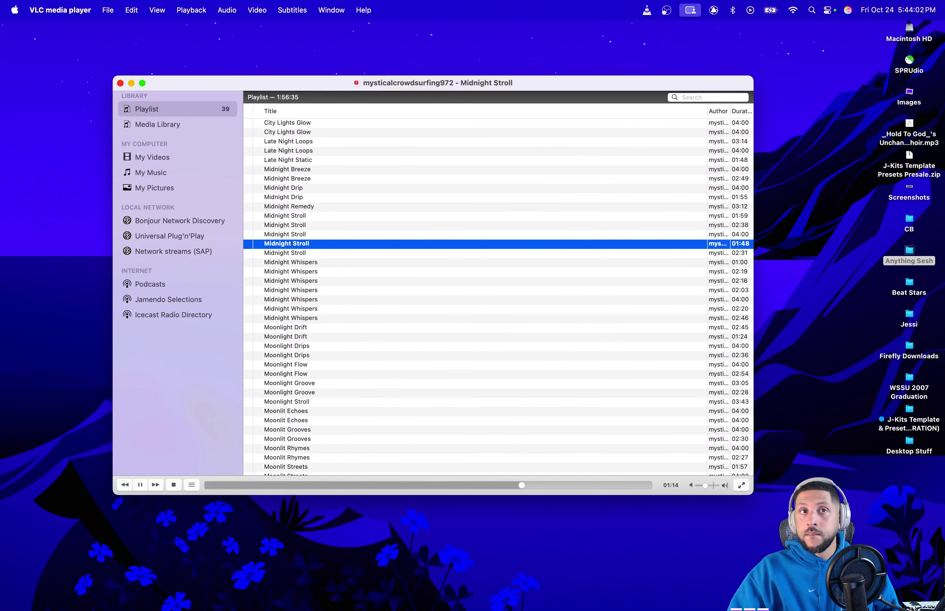
click(192, 447)
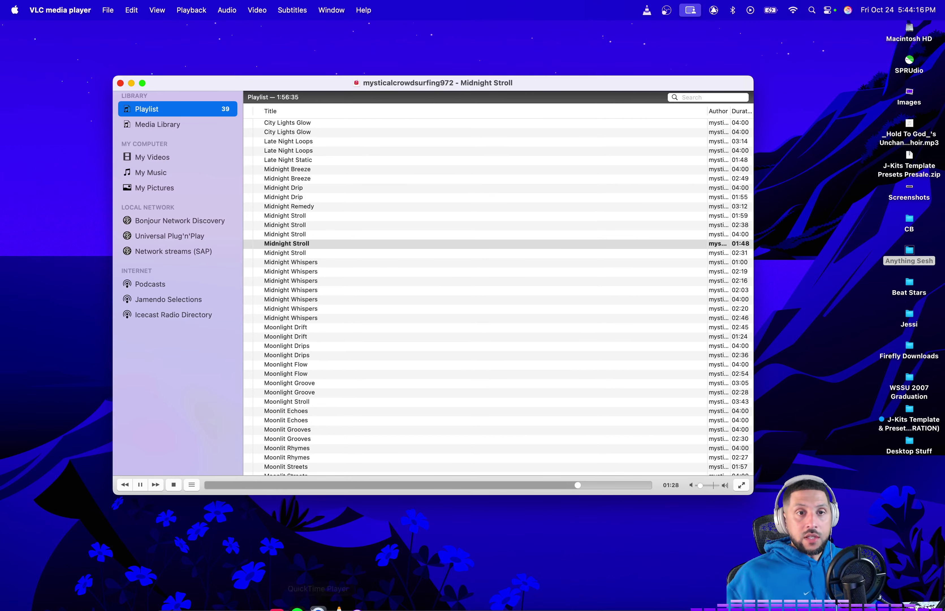
mouse_move(311, 609)
click(329, 580)
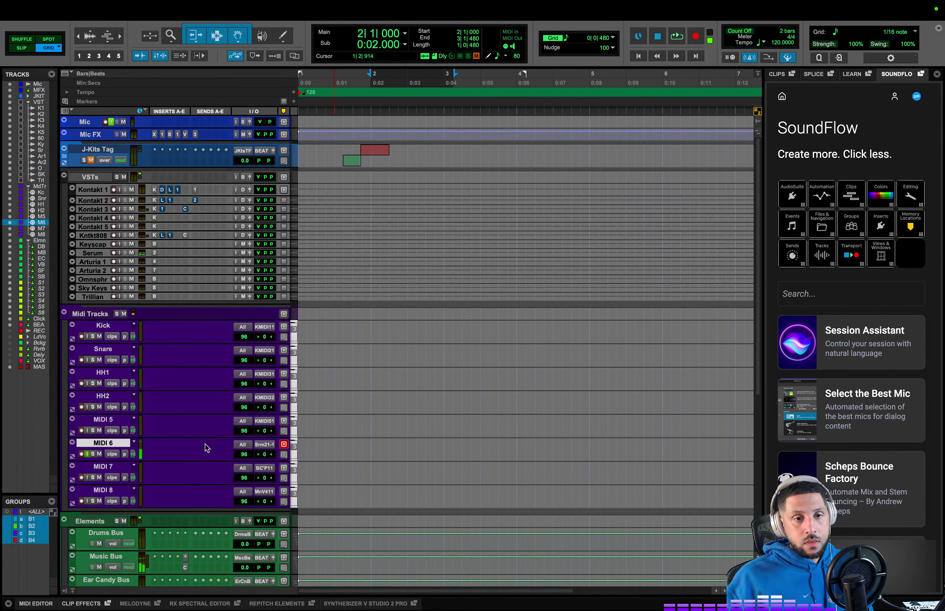
click(160, 252)
click(162, 251)
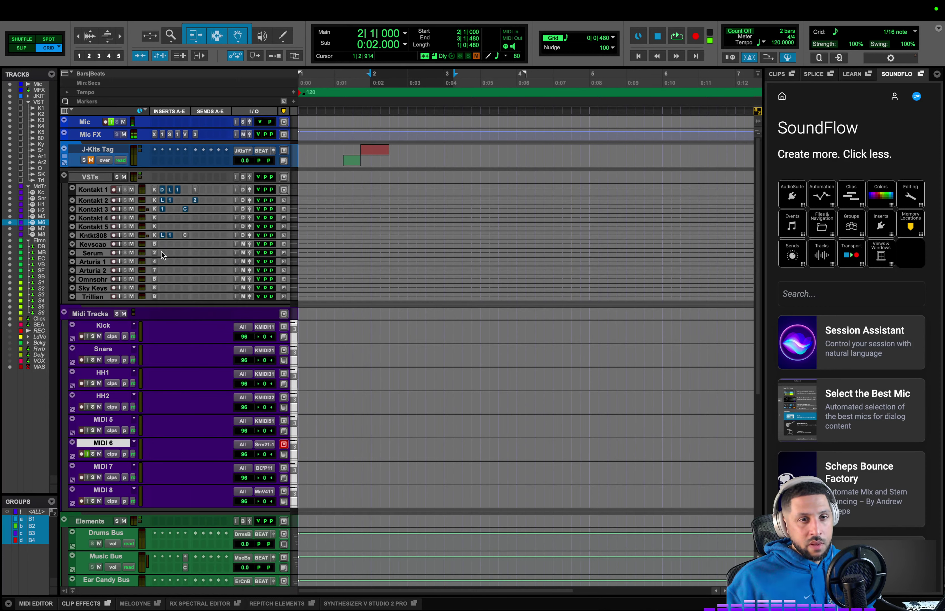
click(163, 253)
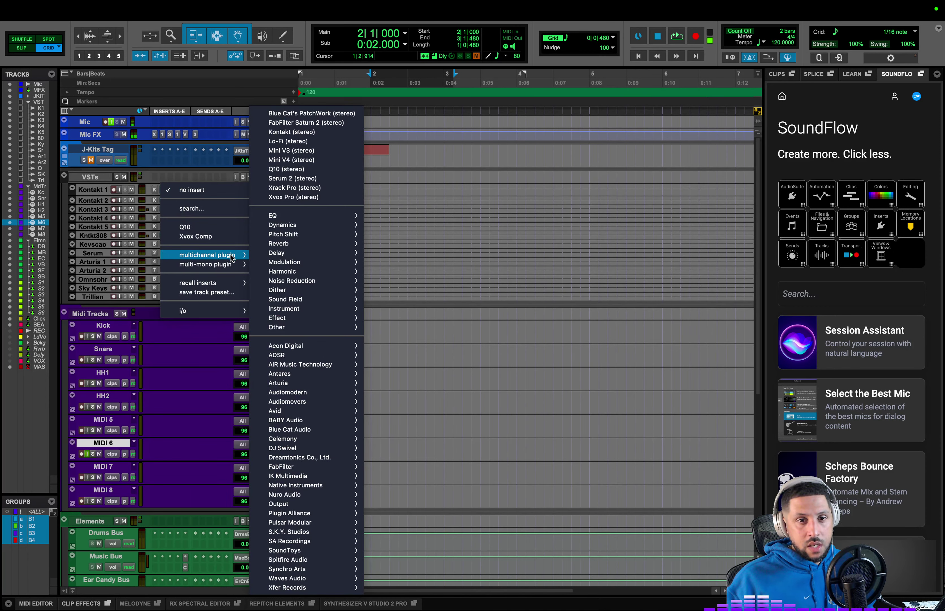
mouse_move(220, 285)
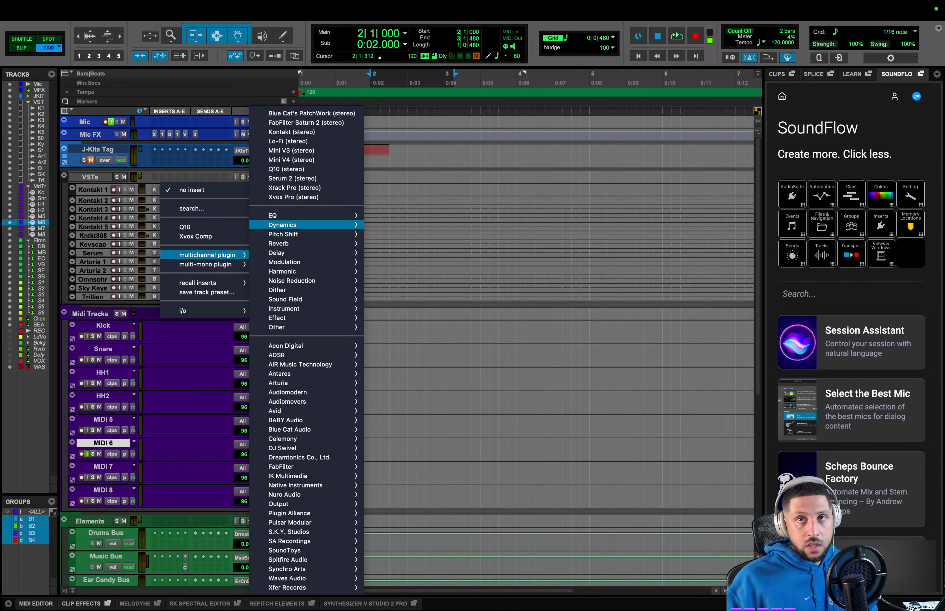
key(Escape)
- Switch to VLC media player, close its playlist window, and return to Pro Tools
mouse_move(329, 601)
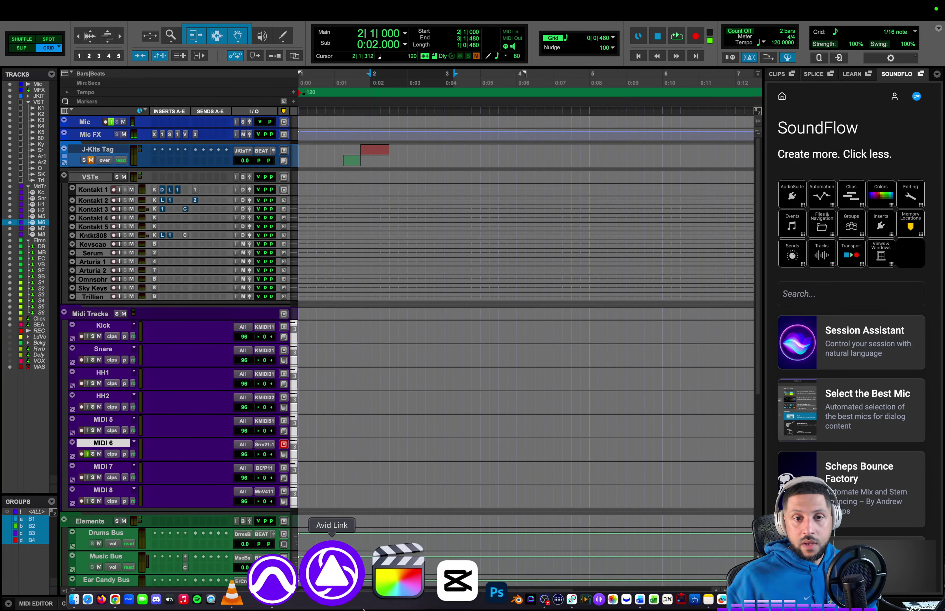
click(330, 601)
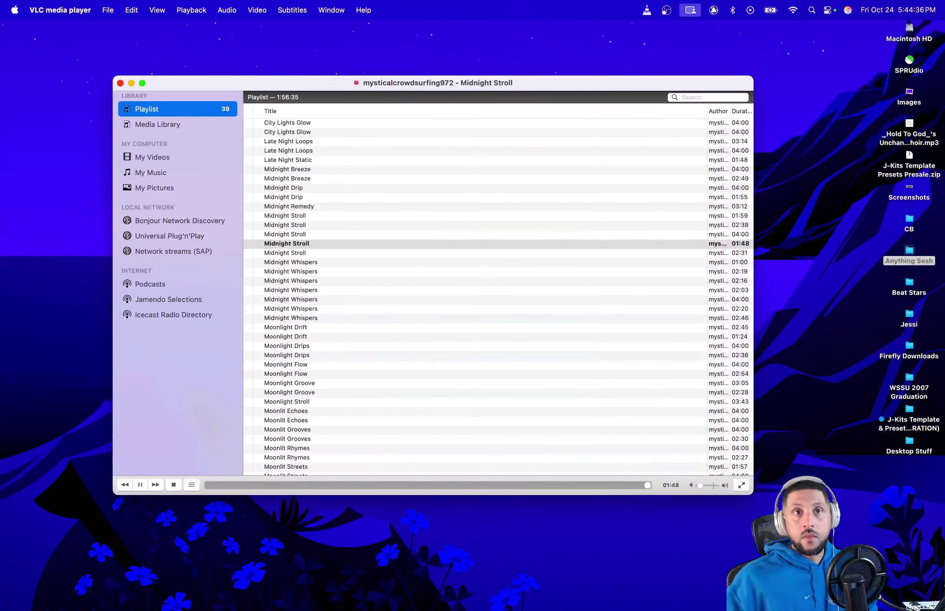
key(super+w)
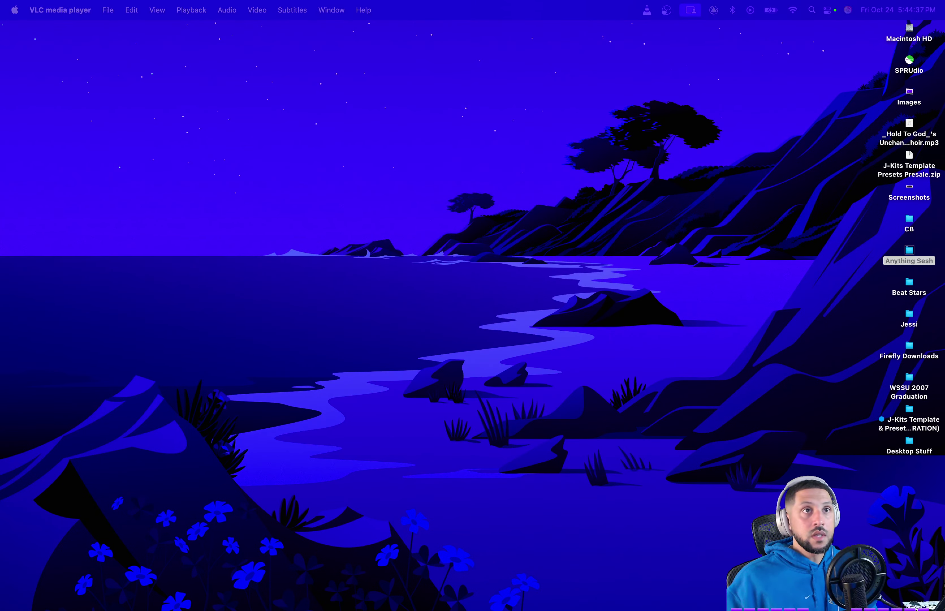
click(499, 375)
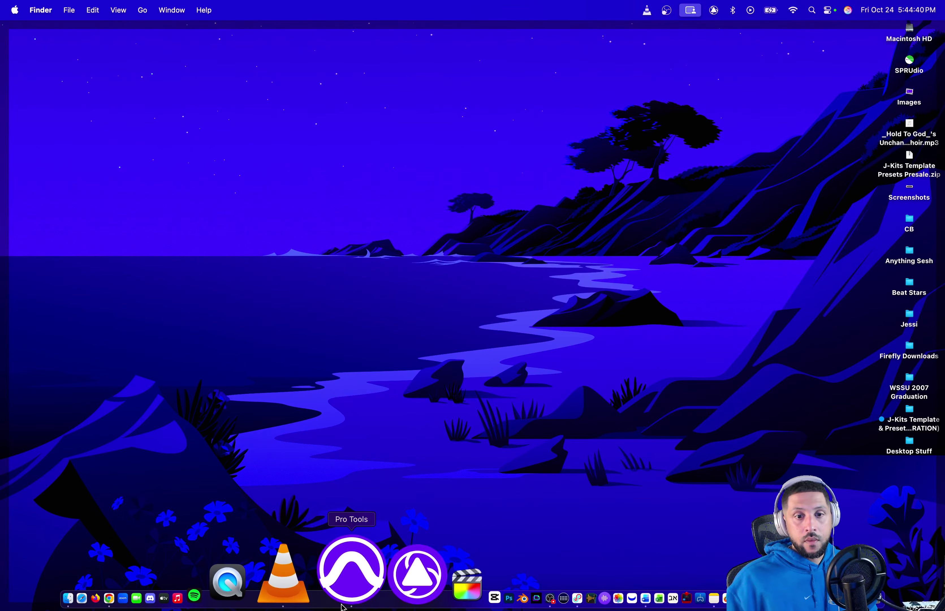
click(350, 600)
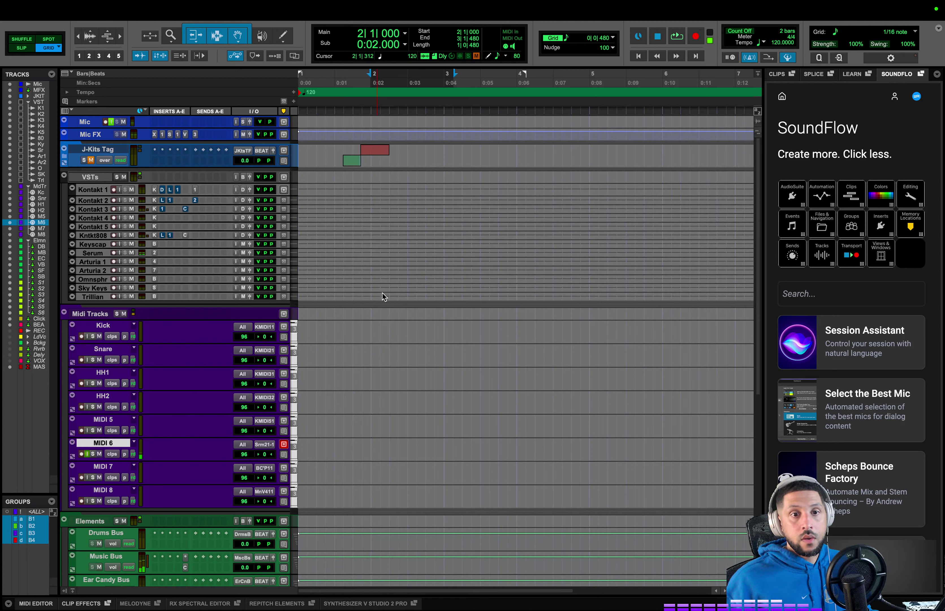
- Browse the available multichannel plug-in categories for the second insert slot of the Serum track
click(164, 252)
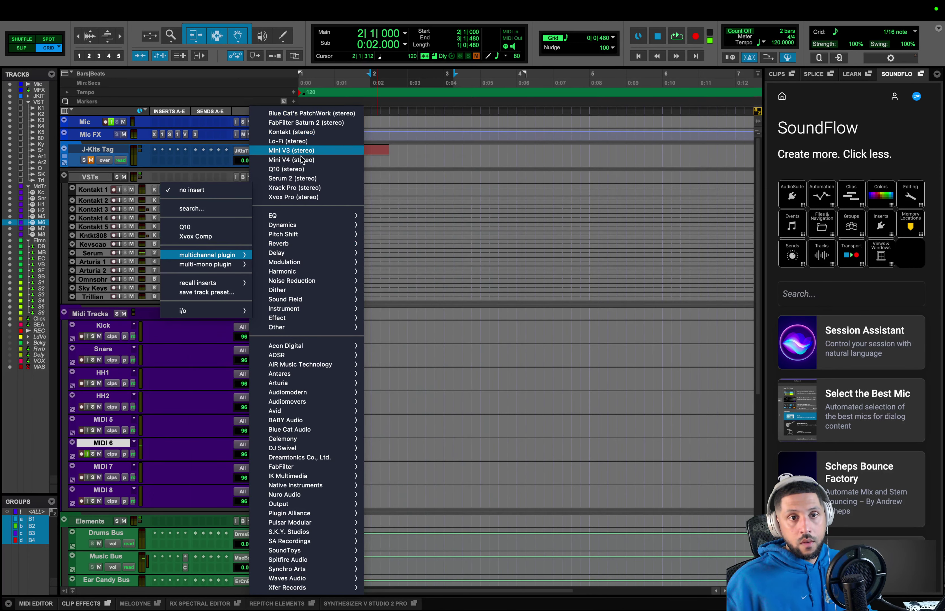
mouse_move(306, 250)
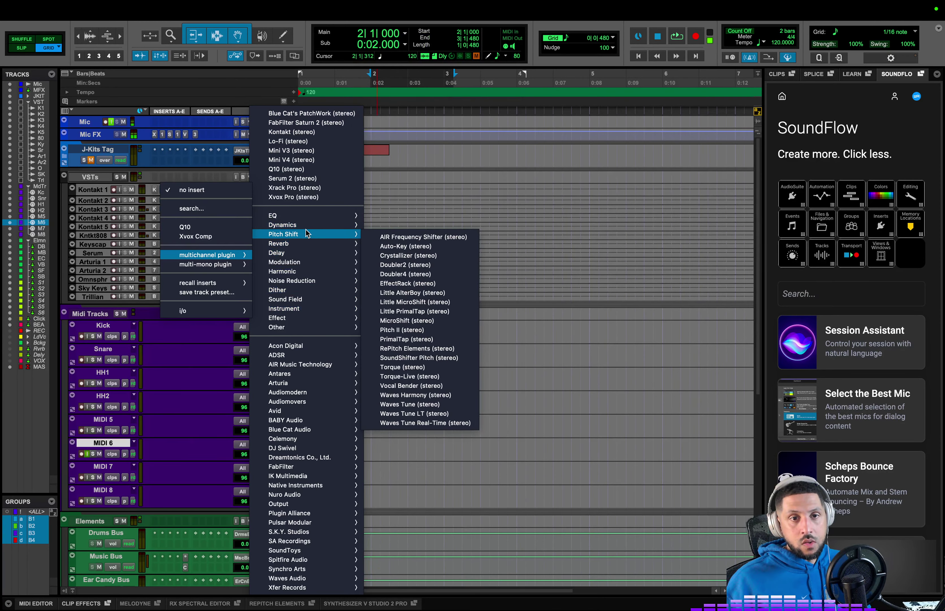
mouse_move(305, 310)
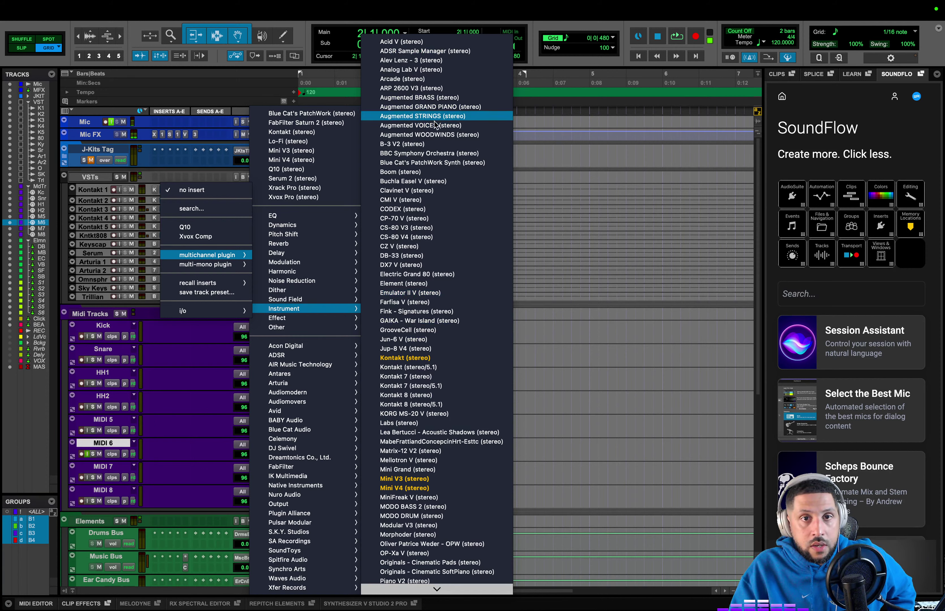
scroll(438, 299, down, 10)
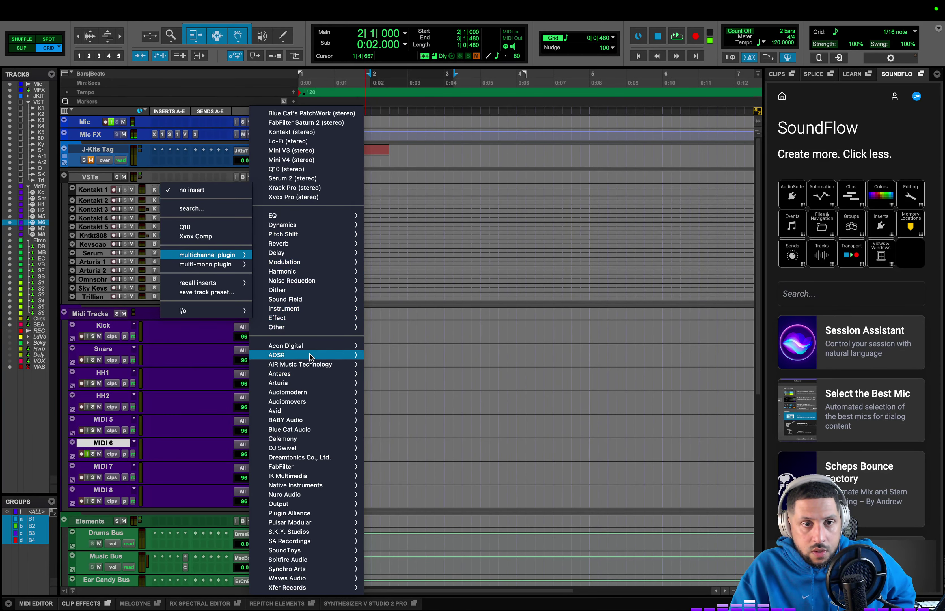
mouse_move(308, 365)
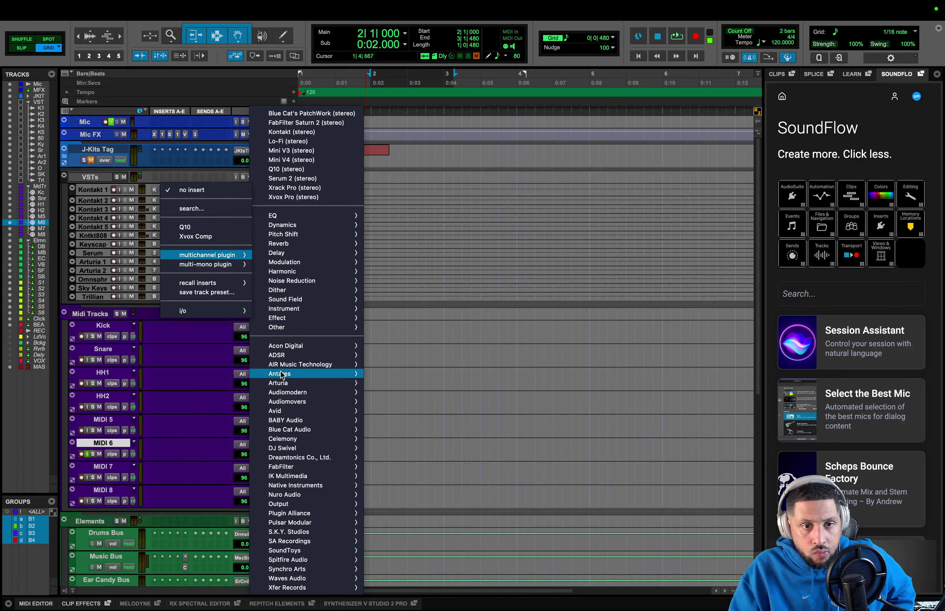
mouse_move(291, 387)
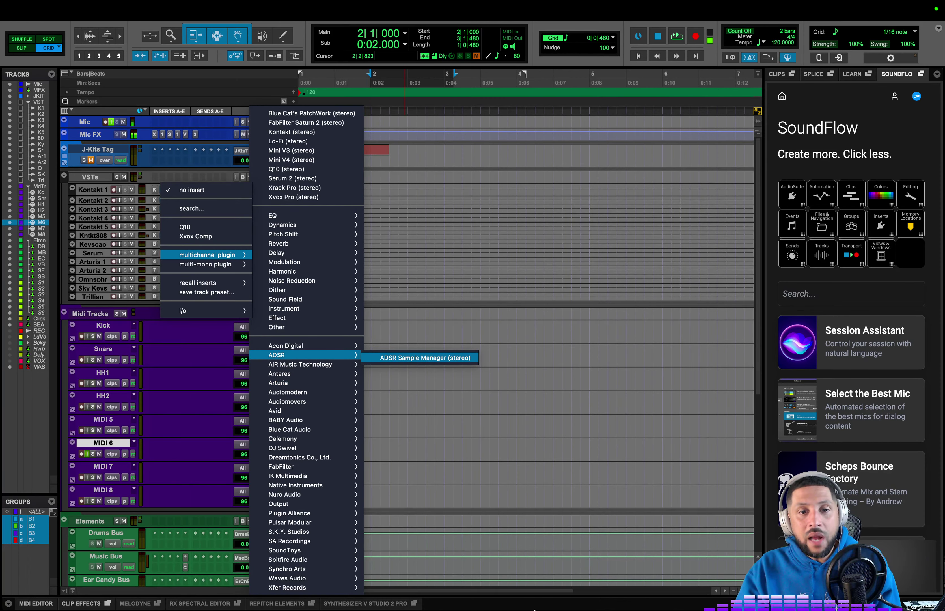
- Switch to Avid Link to look at the product list, close its window, and return to Pro Tools
mouse_move(460, 606)
click(332, 588)
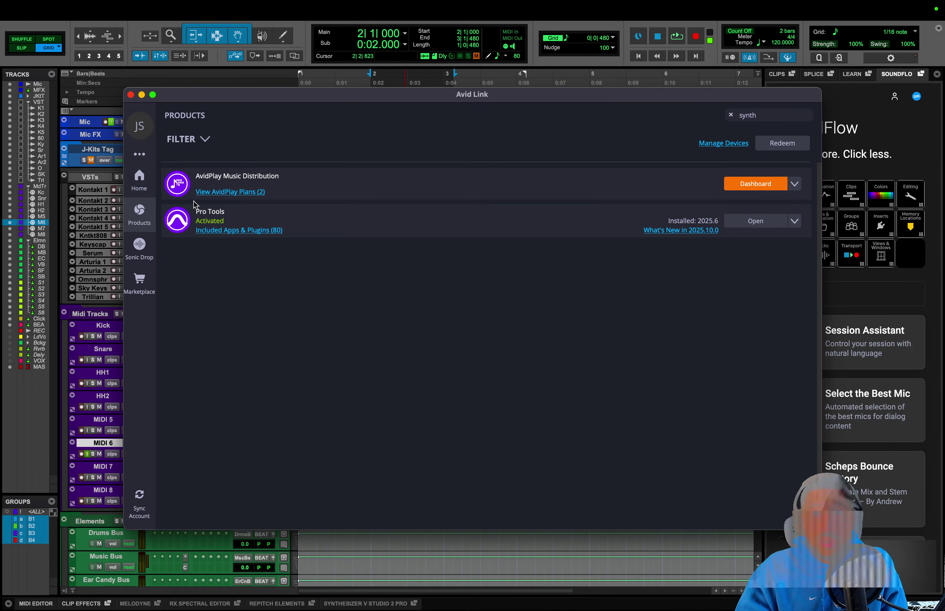
key(super+w)
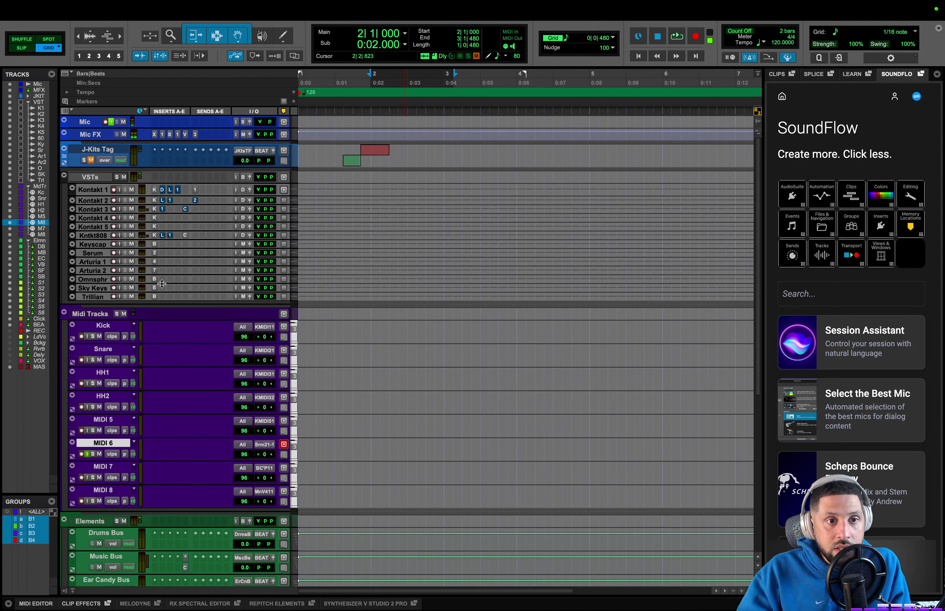
- Examine the Instrument, Arturia, Effect and Harmonic plug-ins offered for the Serum track's second insert, without adding one
click(161, 252)
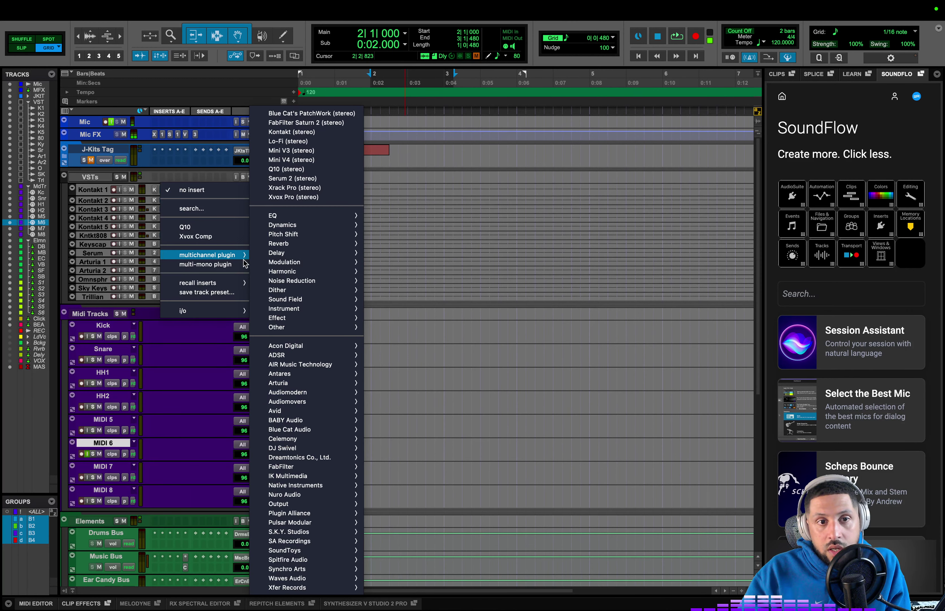
mouse_move(235, 258)
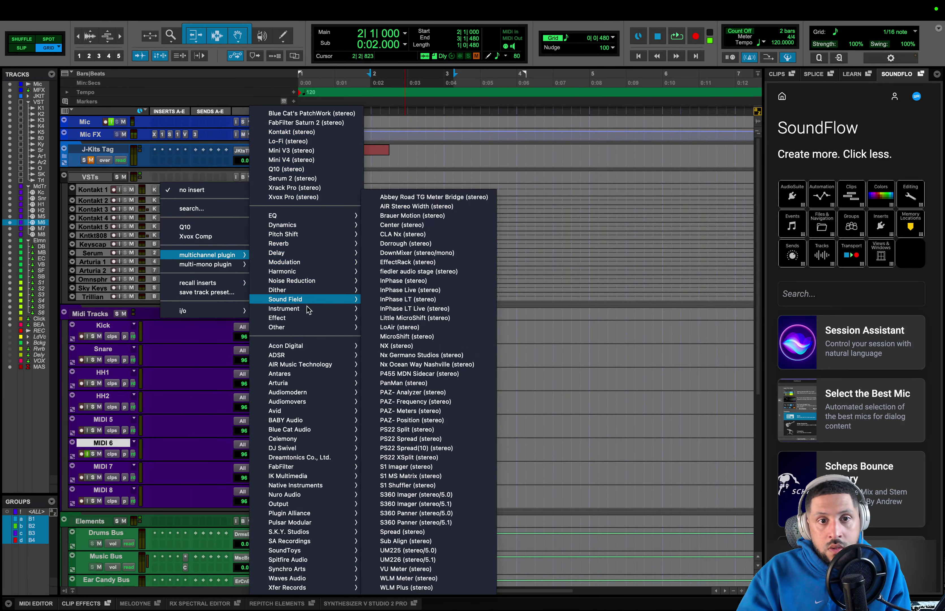
mouse_move(338, 308)
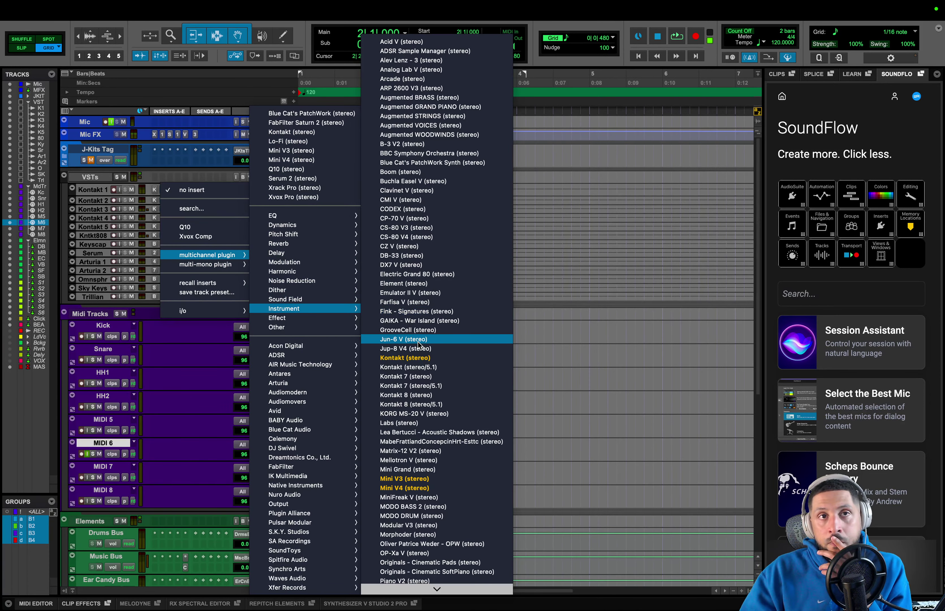
scroll(419, 346, down, 1)
scroll(431, 535, down, 1)
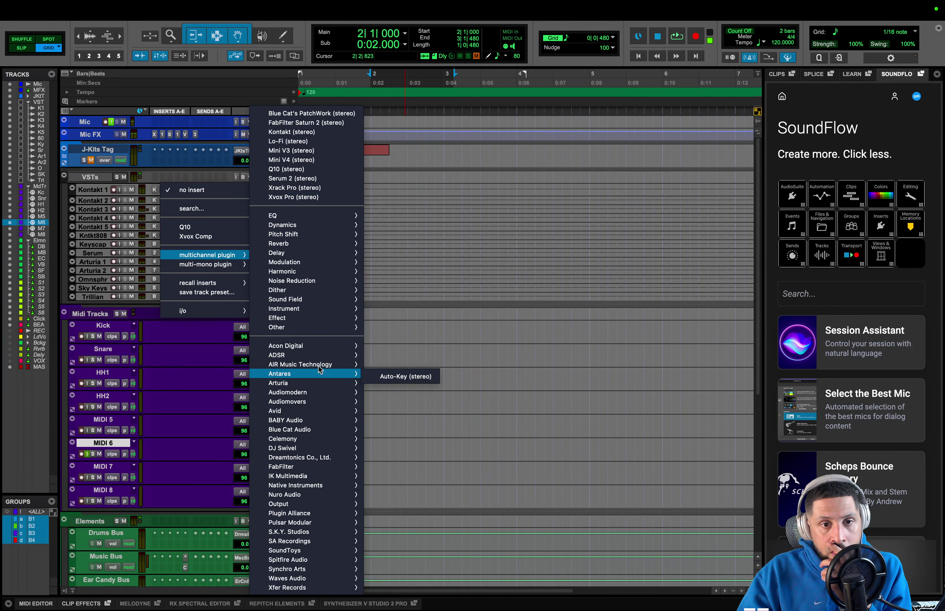
mouse_move(319, 366)
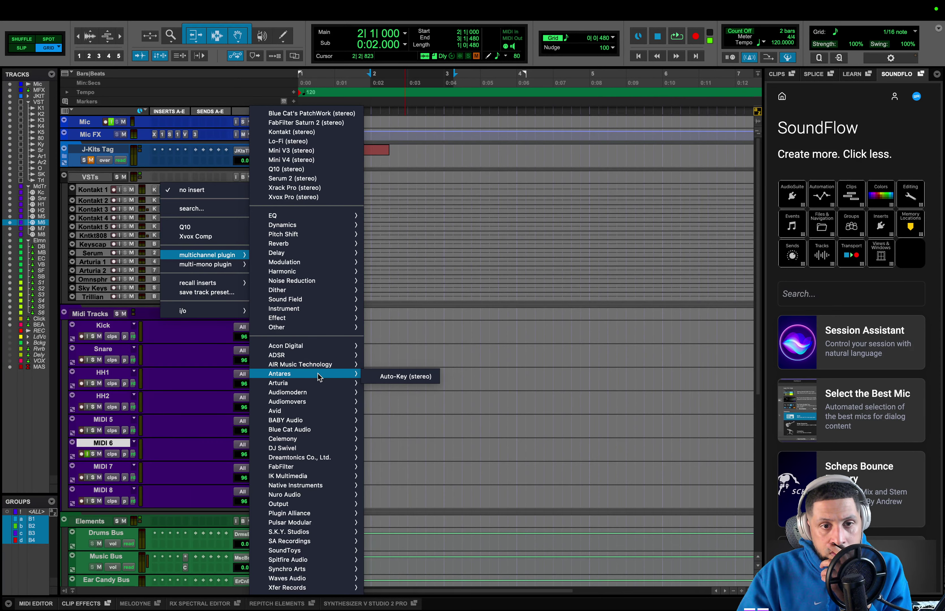
mouse_move(311, 385)
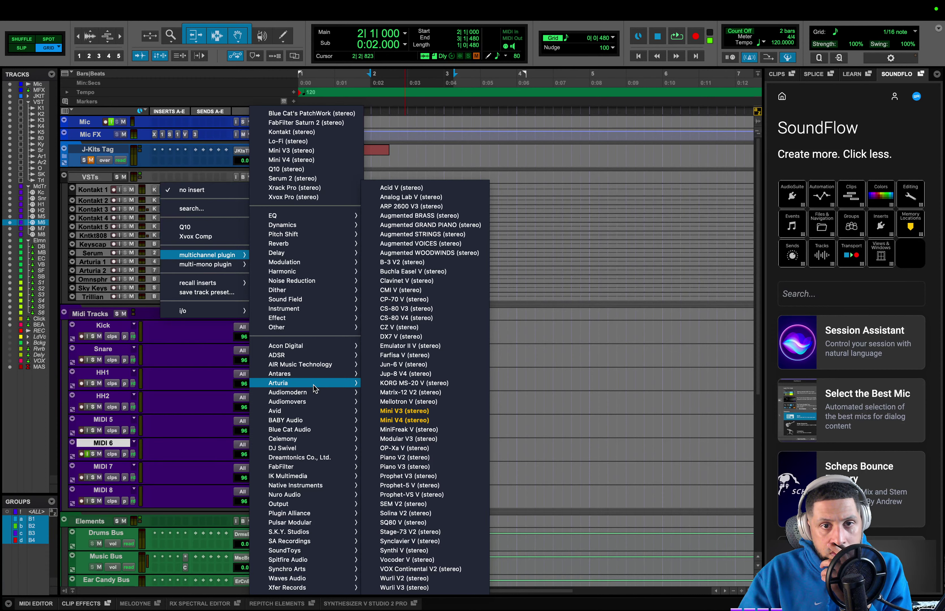
mouse_move(311, 329)
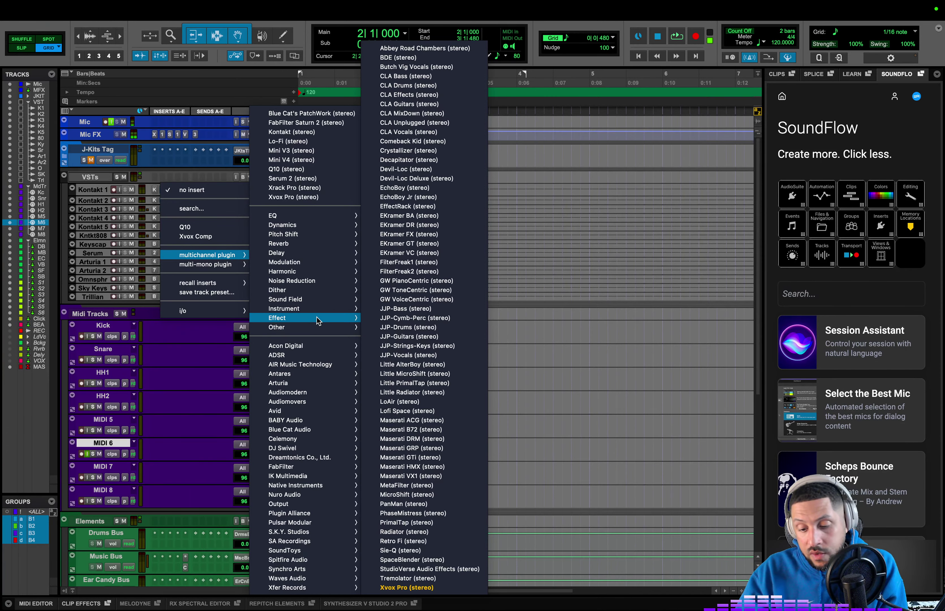
mouse_move(360, 273)
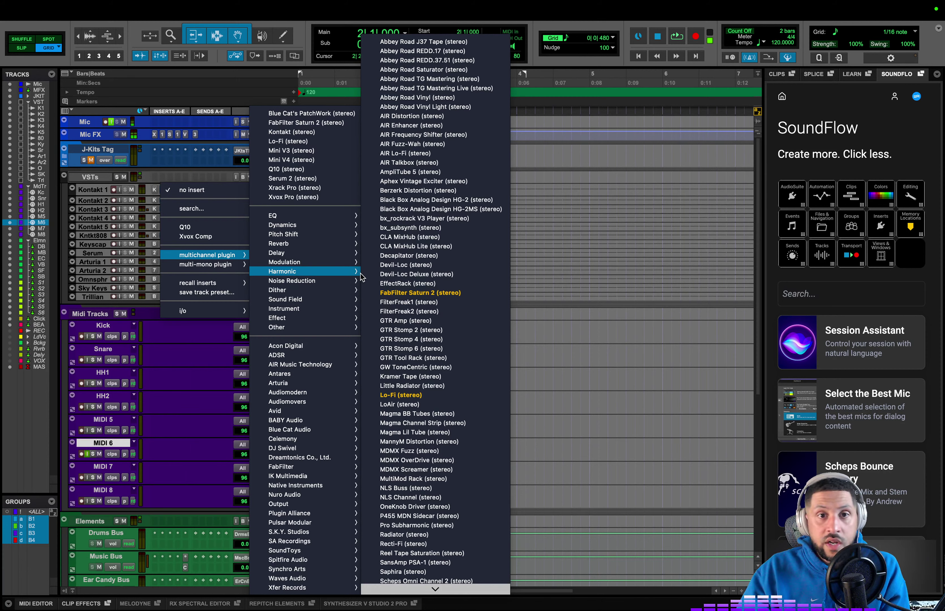
scroll(397, 349, down, 3)
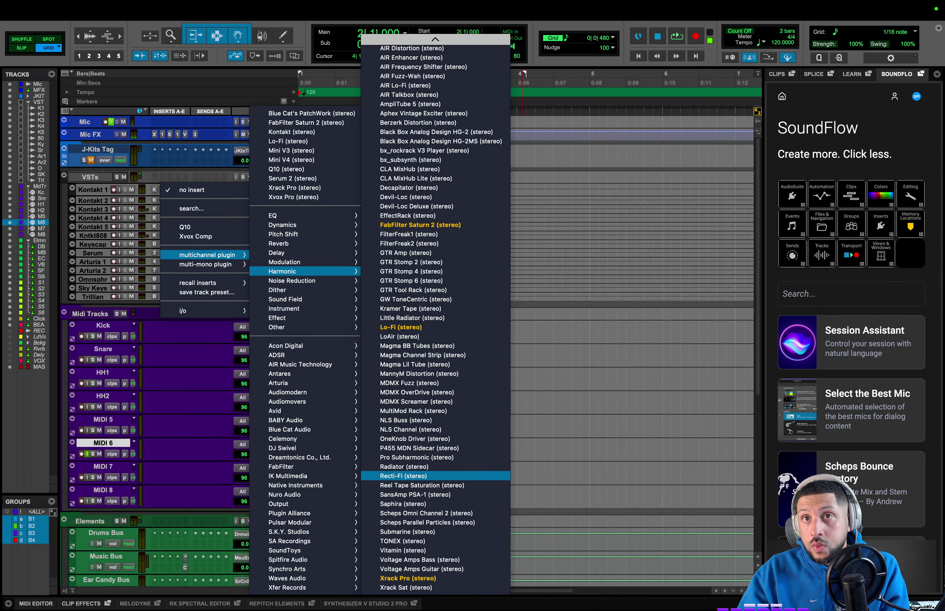
click(437, 475)
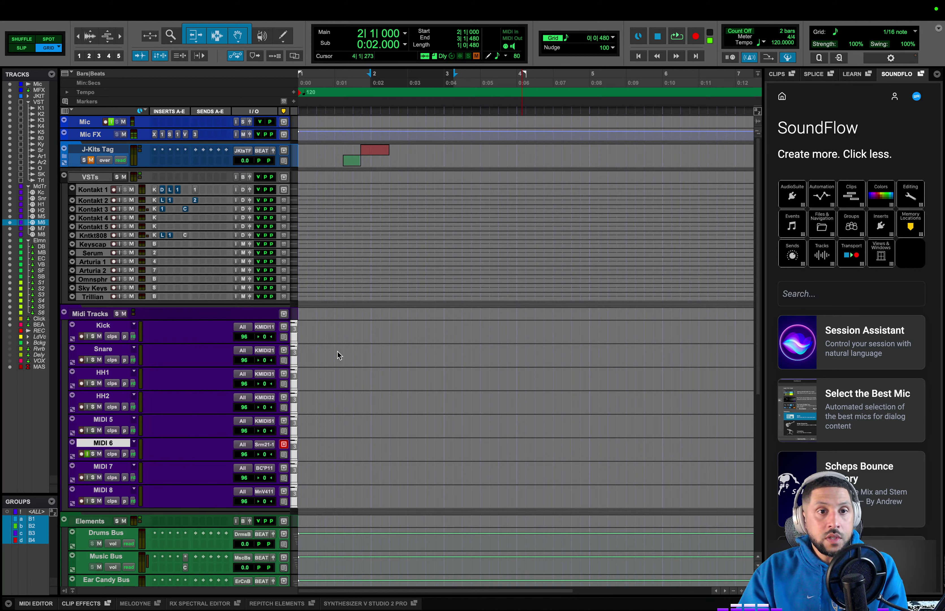
click(162, 251)
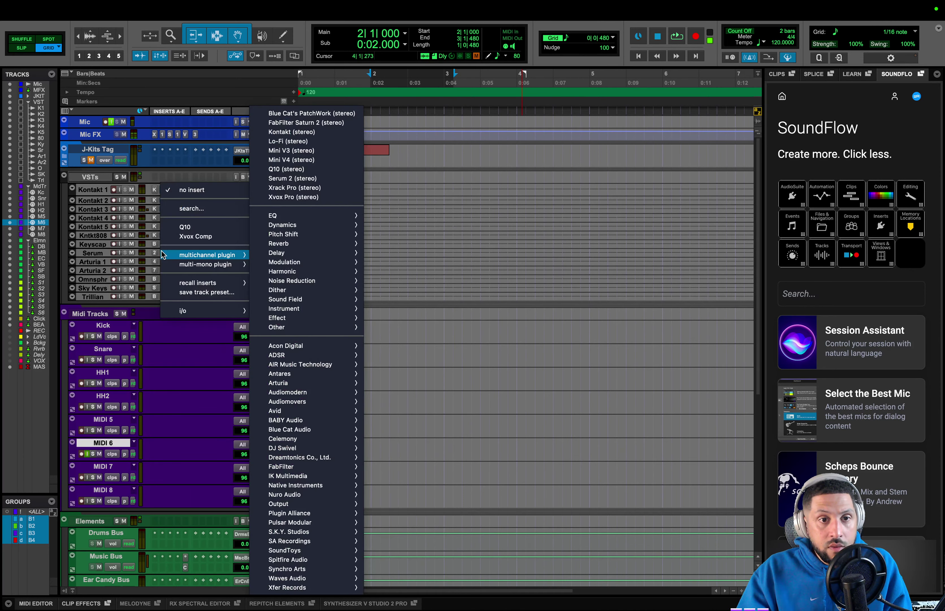
click(105, 251)
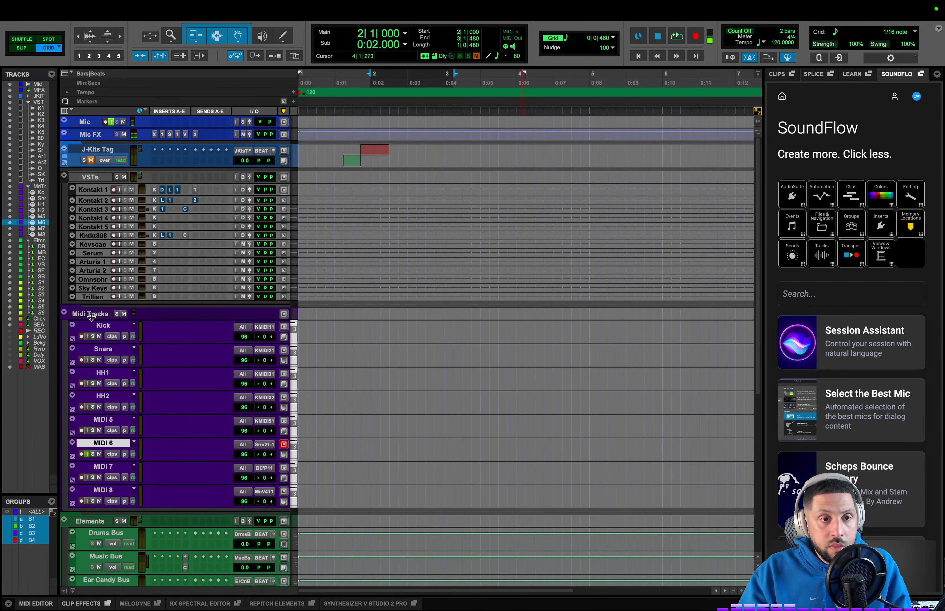
- Create one new stereo instrument track in ticks below the Trillian track
click(91, 296)
key(super+shift+n)
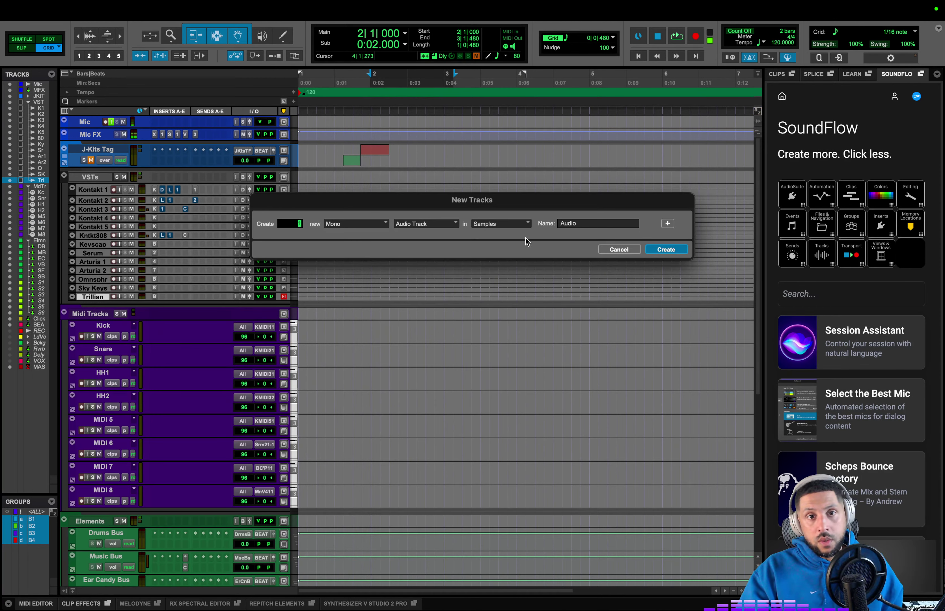
click(353, 222)
click(358, 238)
click(406, 223)
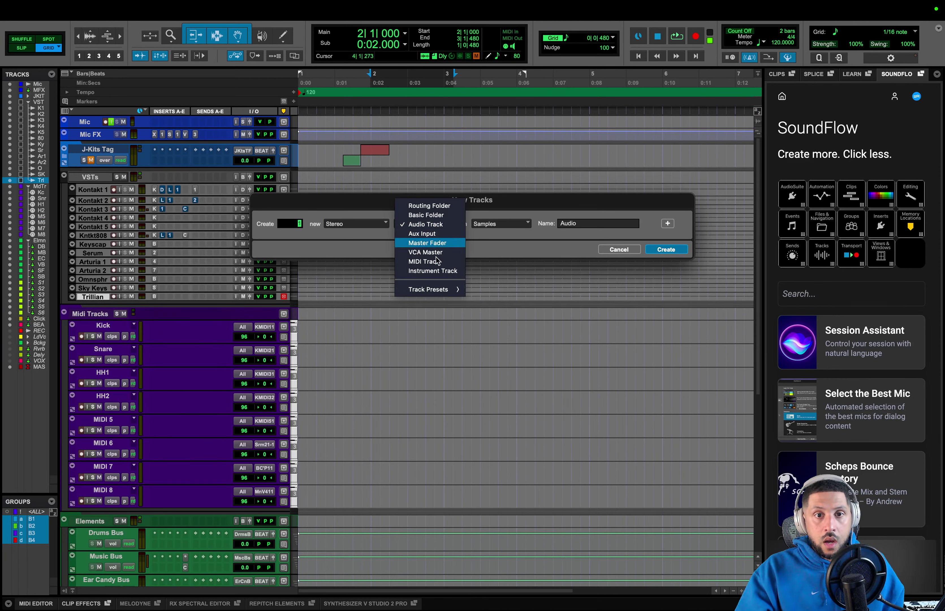
click(433, 271)
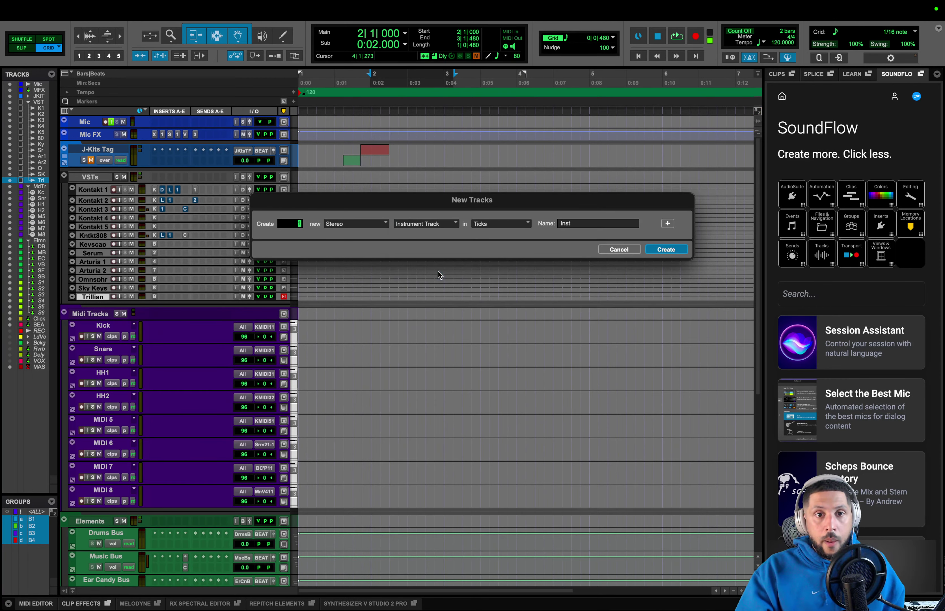
click(675, 251)
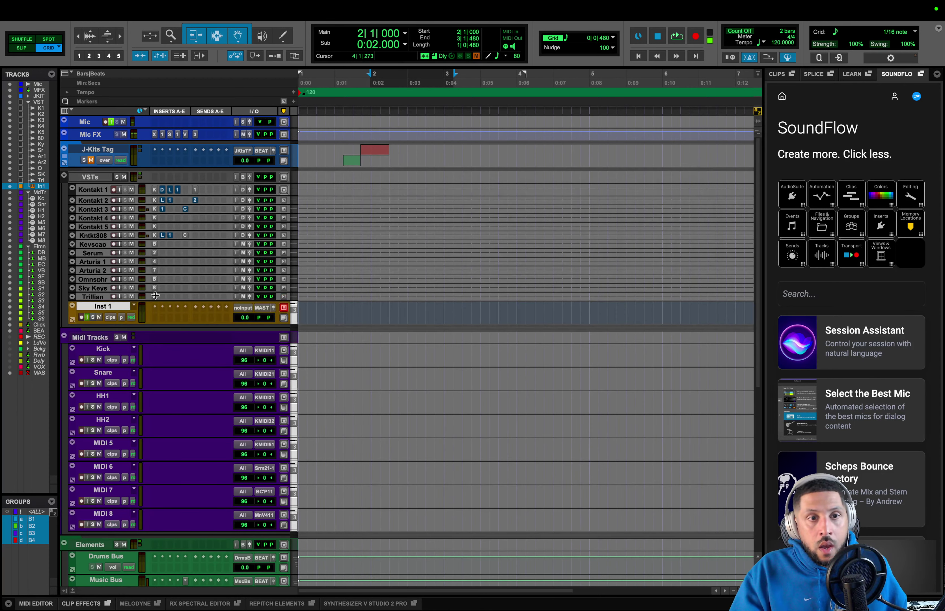
- Put the Serum track's plug-in on the new Inst 1 track's first insert and add Nightfox Audio's Rendition Lite MIDI plug-in to its second
drag(154, 254, 153, 319)
click(162, 306)
mouse_move(167, 310)
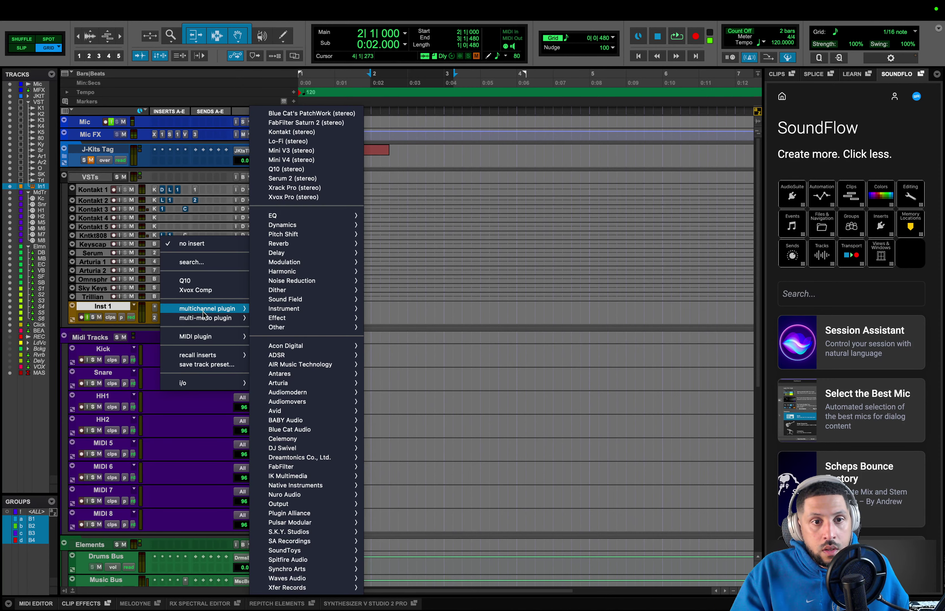
mouse_move(197, 338)
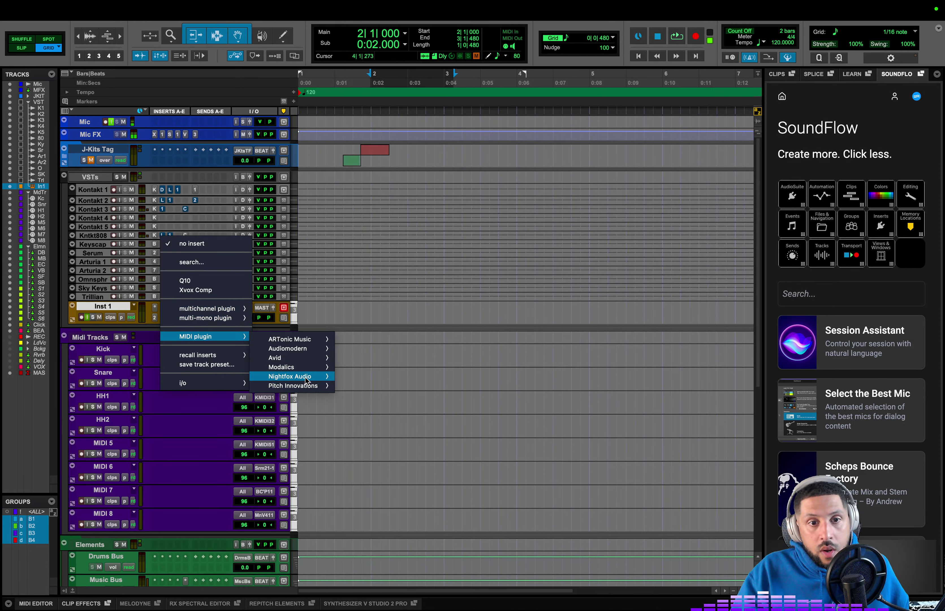
mouse_move(307, 380)
click(363, 378)
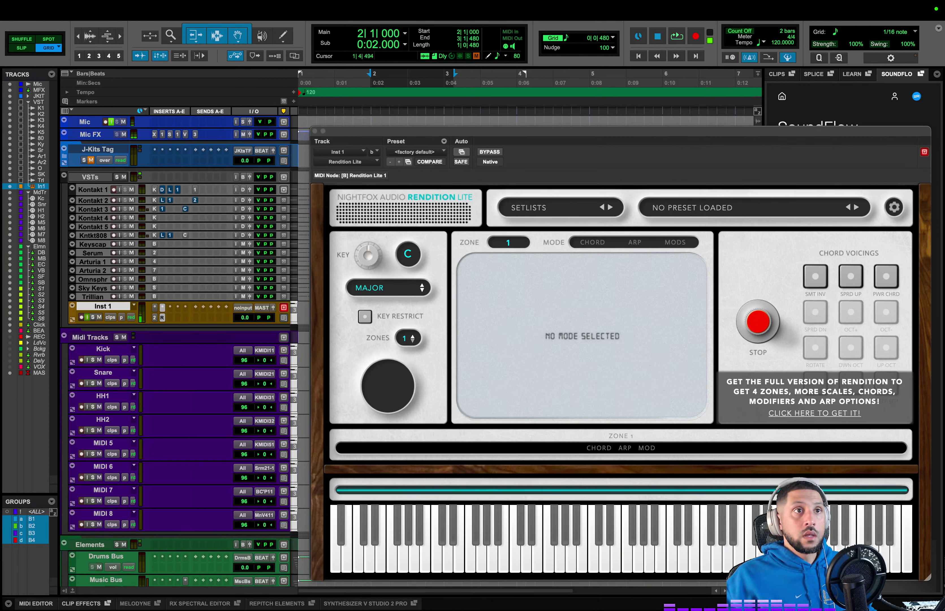
- Reorder the inserts on Inst 1 so that Rendition Lite sits in slot A and Serum follows in slot B
click(317, 93)
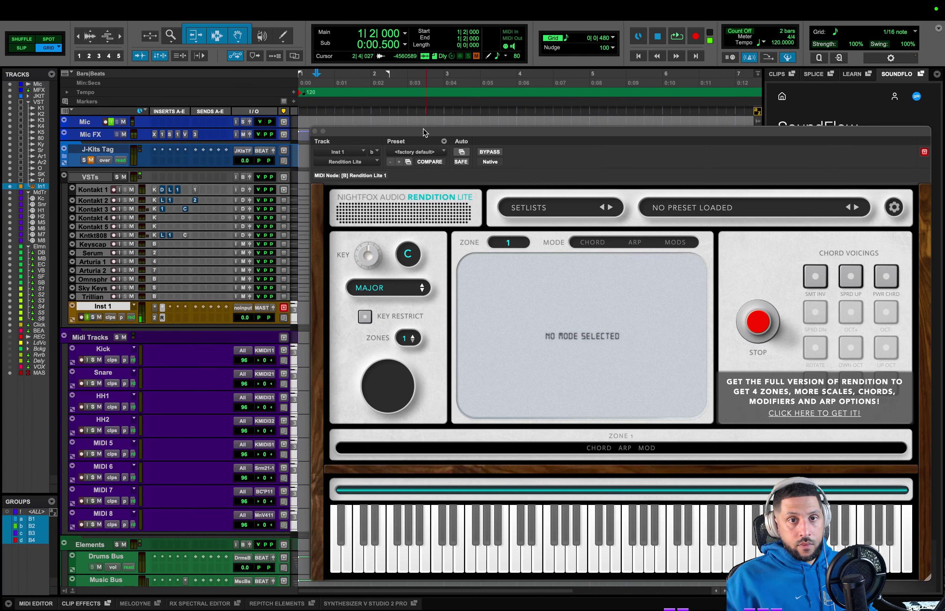
drag(422, 129, 554, 81)
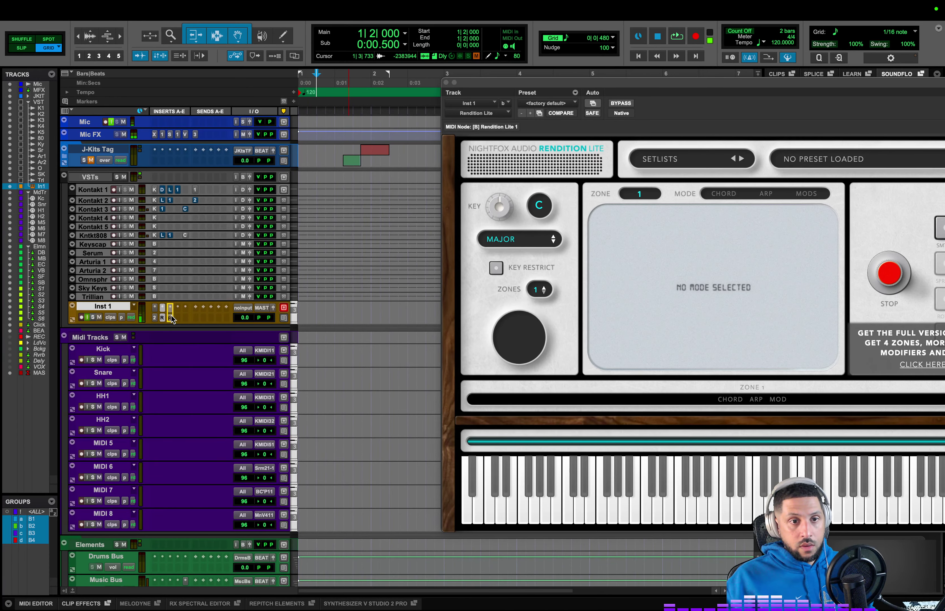
click(171, 317)
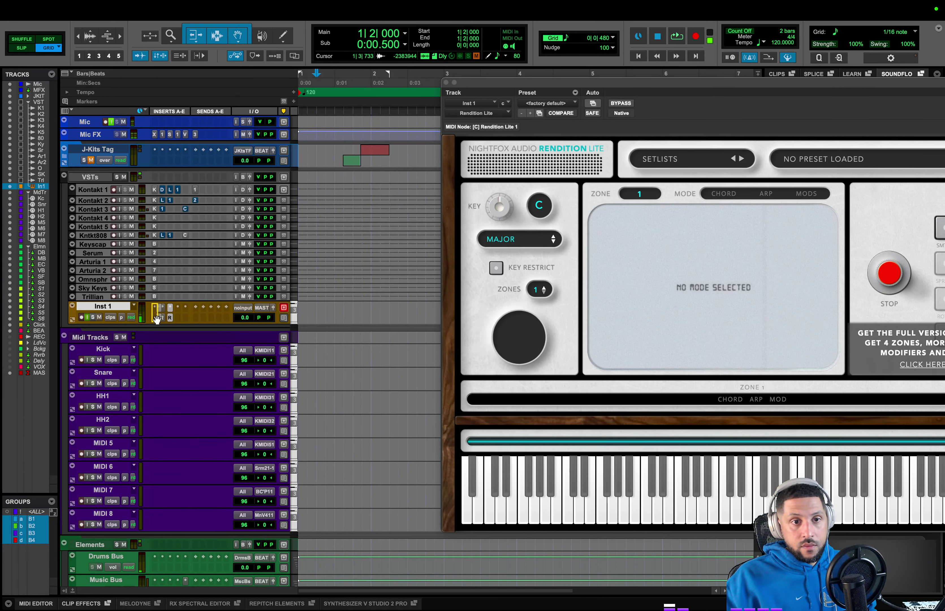
drag(156, 316, 160, 317)
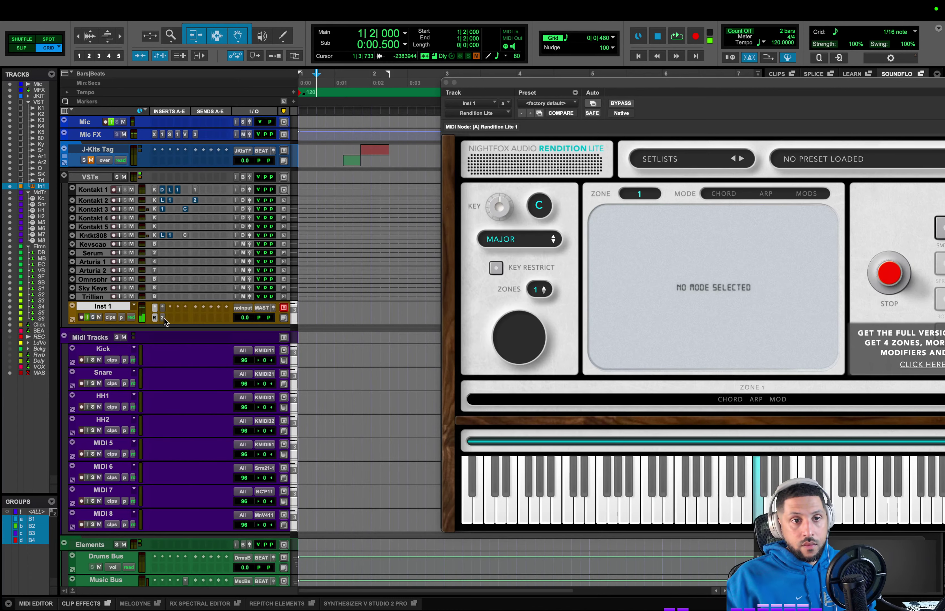
- Switch Rendition Lite to Chord mode and set its scale to Minor
drag(706, 84, 458, 47)
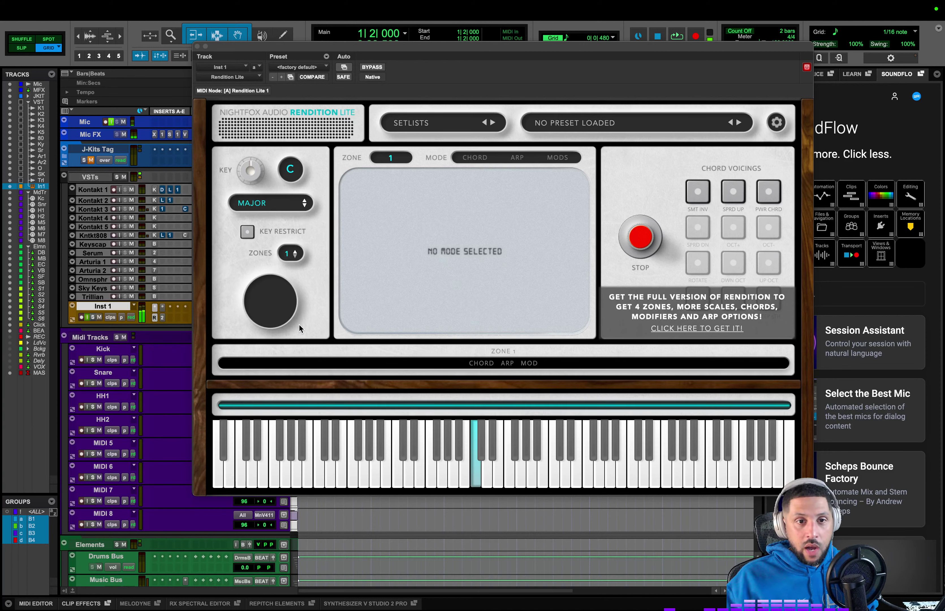
click(480, 366)
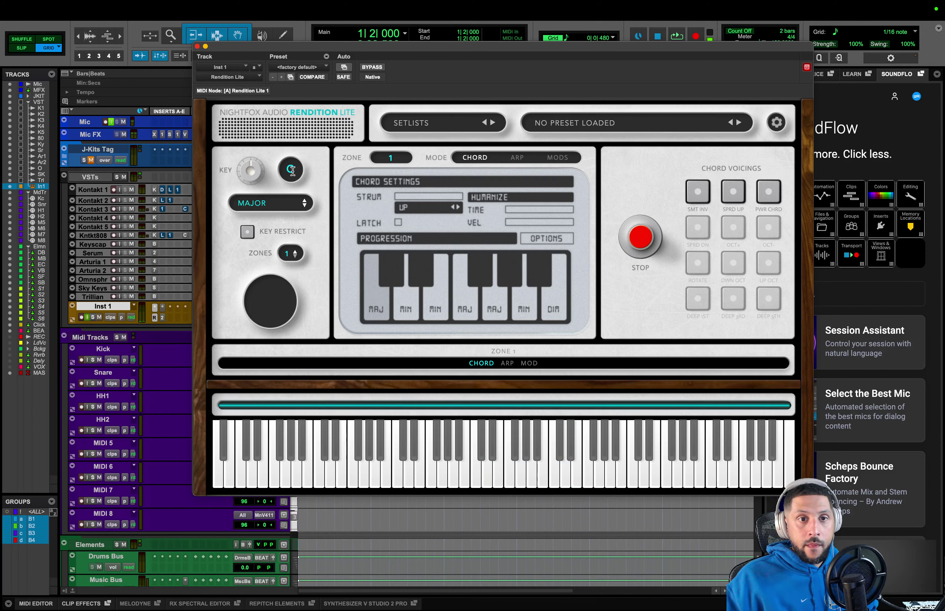
click(306, 204)
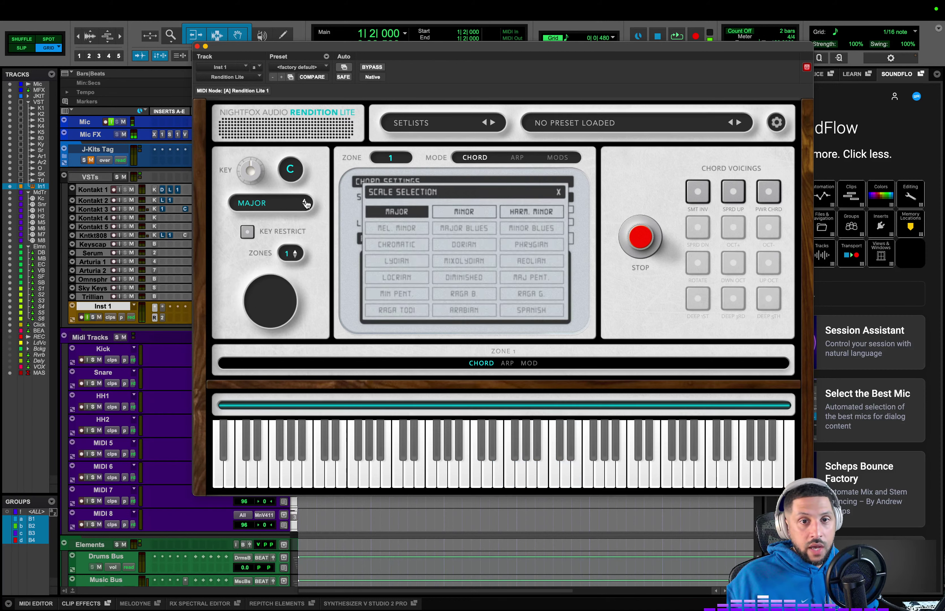
click(463, 214)
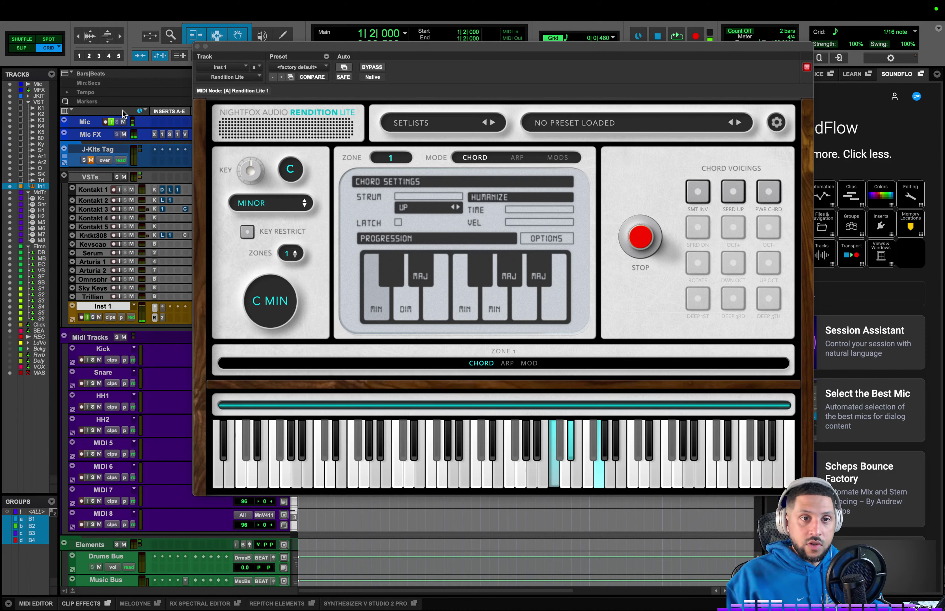
- Change Rendition Lite's scale to Harm. Minor and reopen the scale selection to review the other scales
click(305, 203)
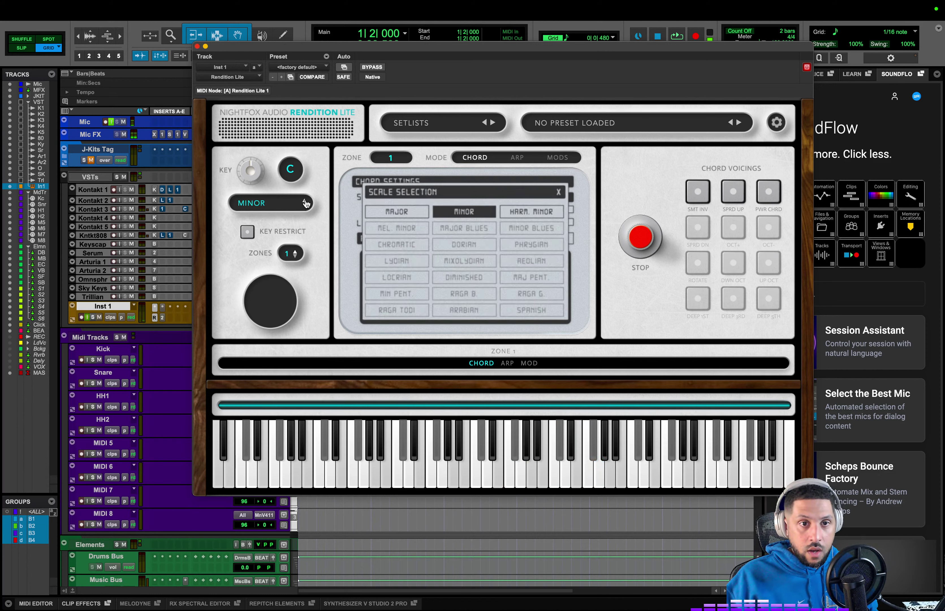
click(528, 214)
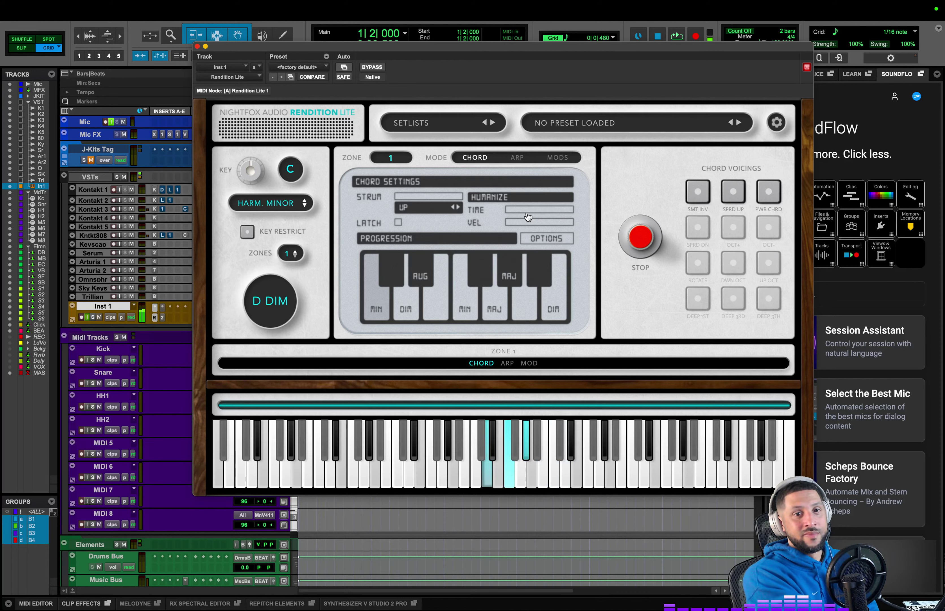
click(306, 203)
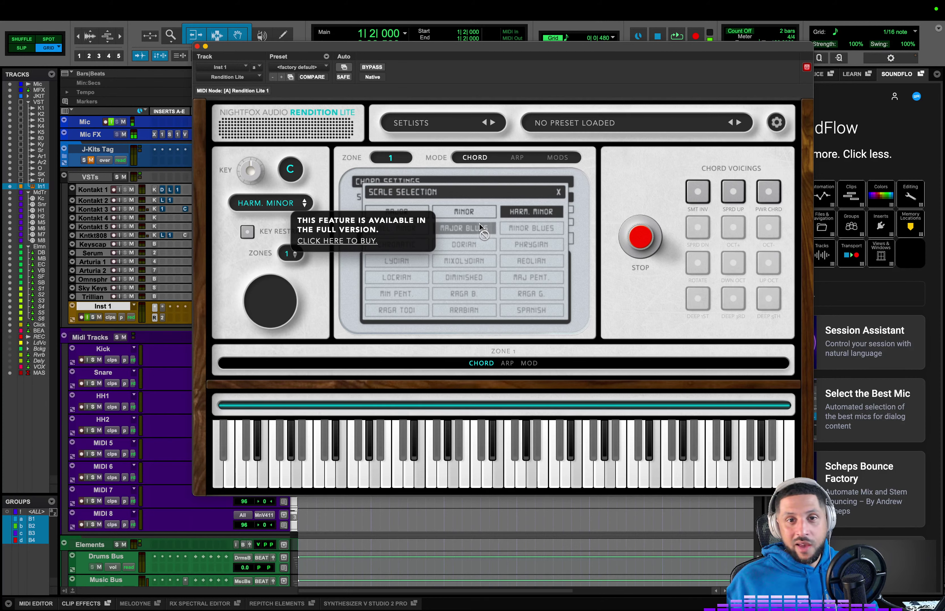
click(559, 192)
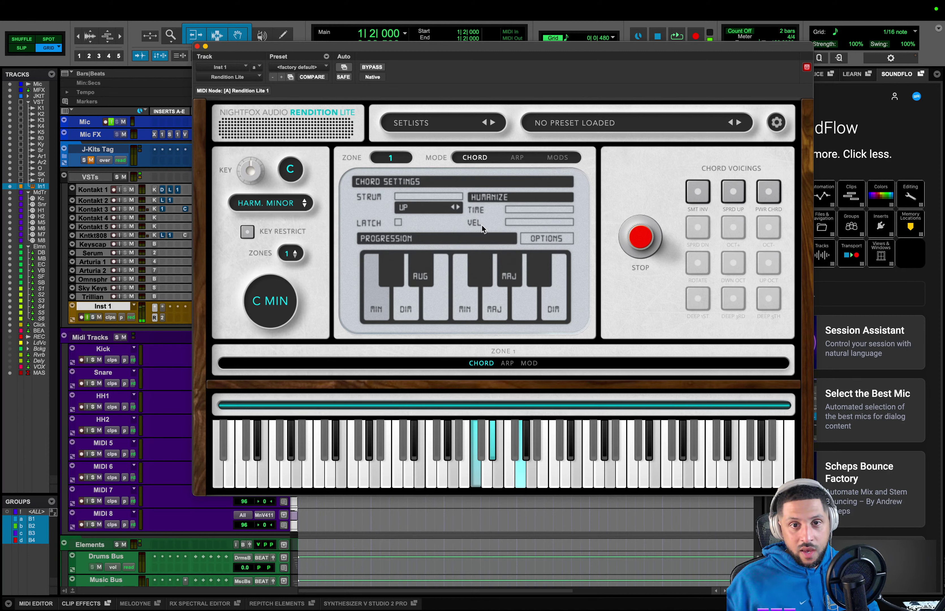
- Raise the chord strum amount to its maximum, and try a Humanize time of 0.14 before returning it to zero
drag(435, 200, 457, 200)
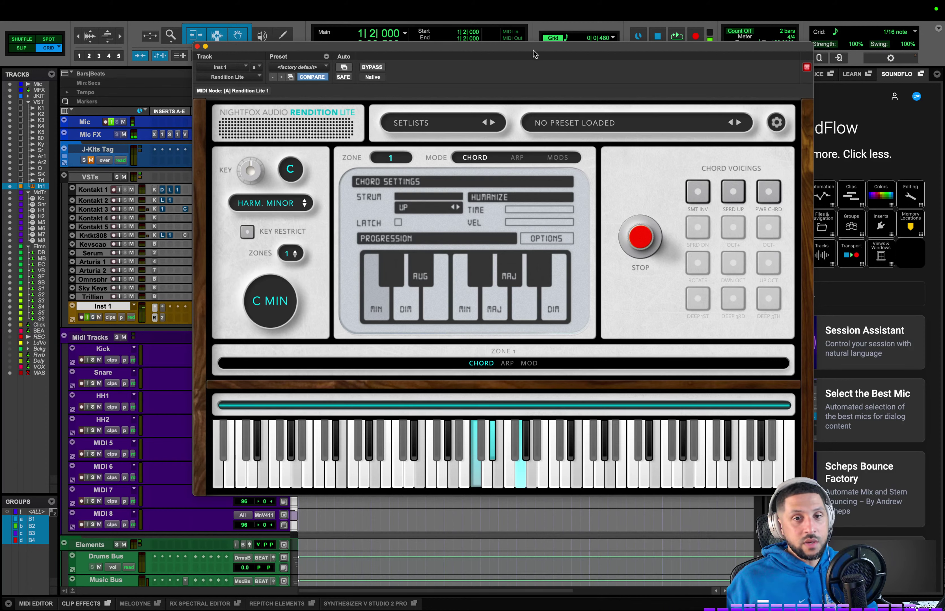
click(515, 210)
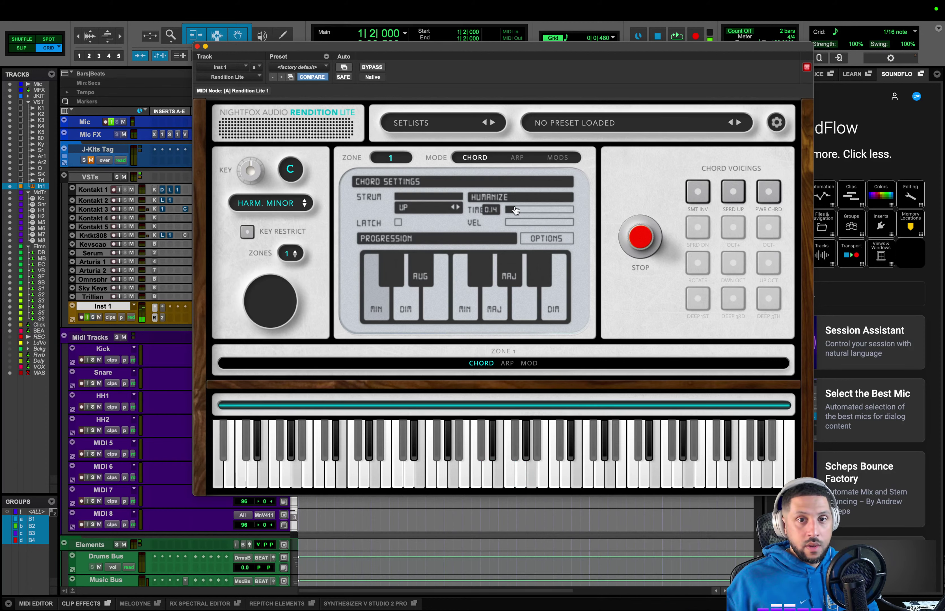
drag(516, 210, 471, 212)
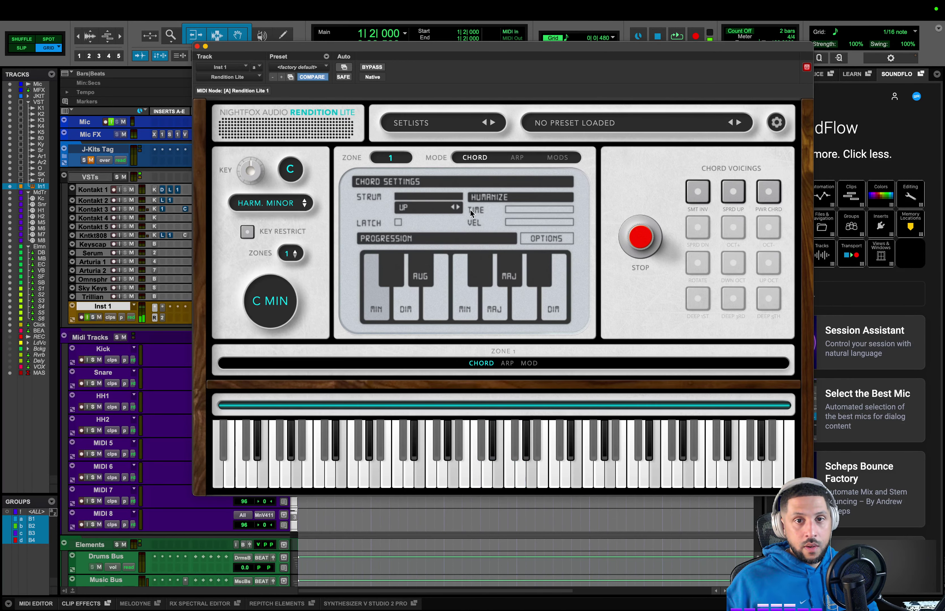
- Shift the Rendition Lite window away from the transport to check the session tempo
drag(481, 48, 527, 211)
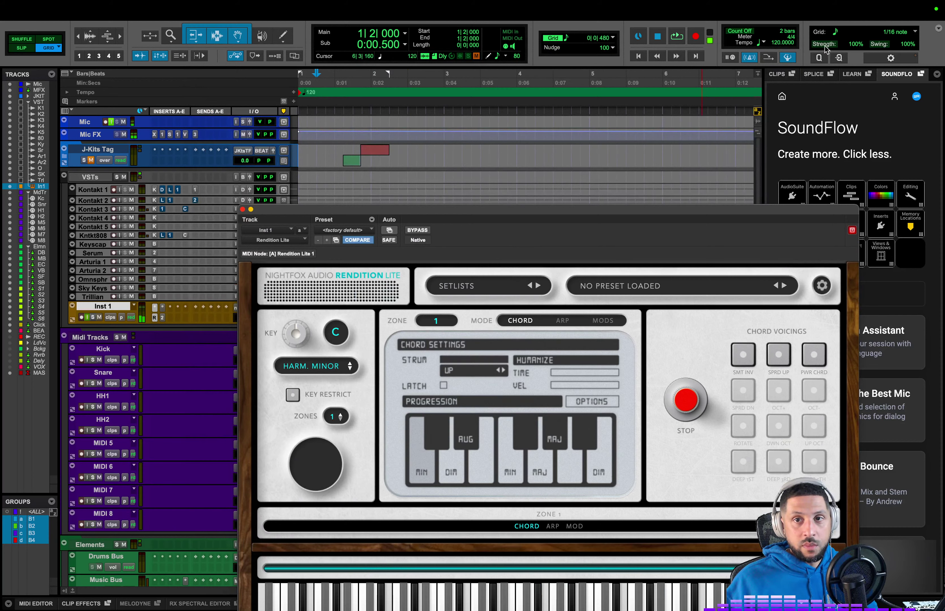
click(773, 43)
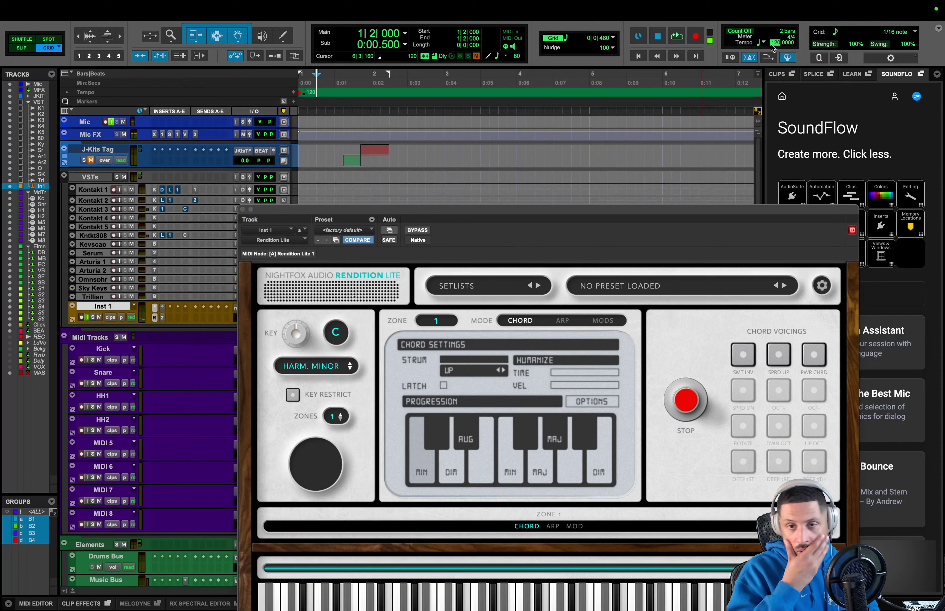
click(587, 210)
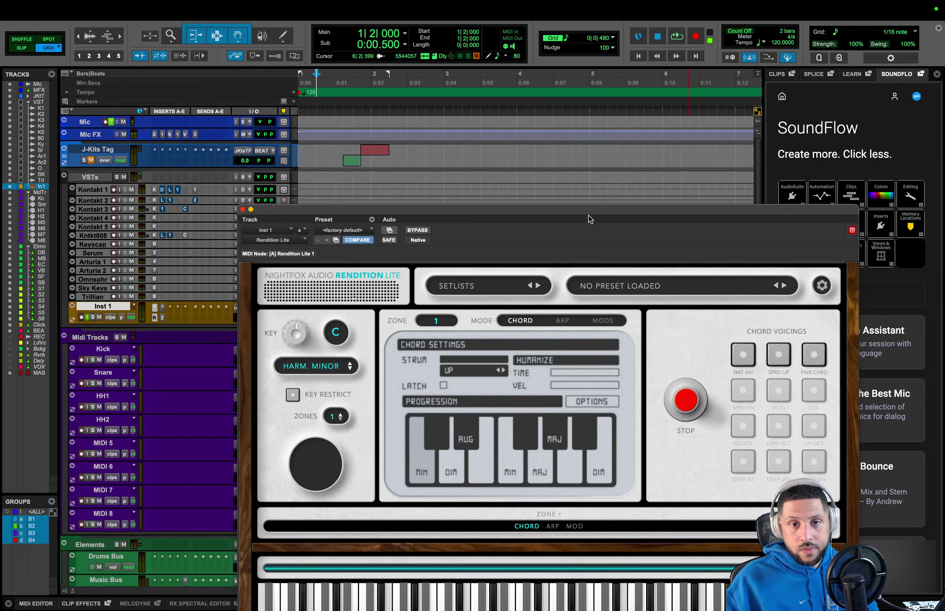
drag(537, 218, 511, 98)
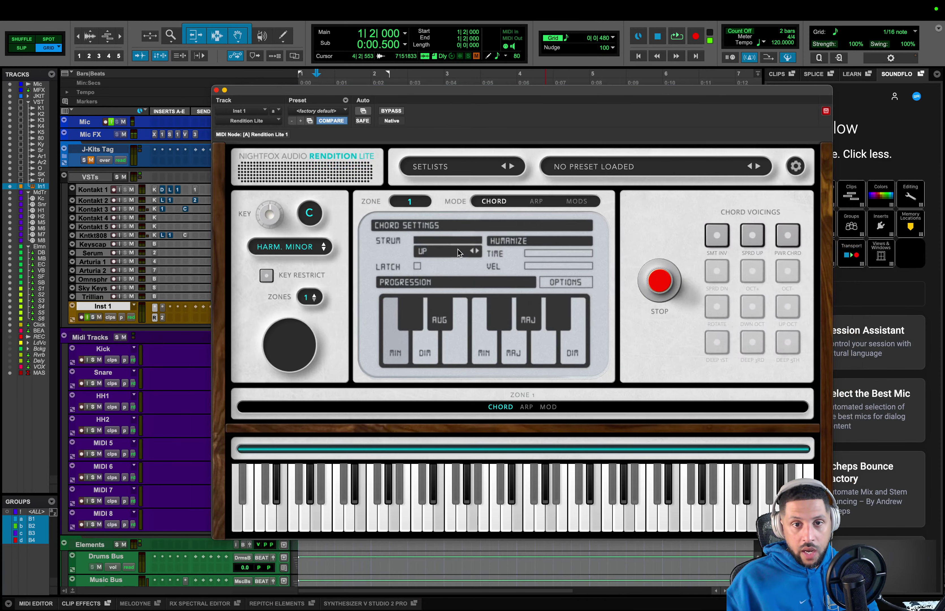
- Set the chord strum direction to Random and Rendition Lite's scale to Major
click(477, 253)
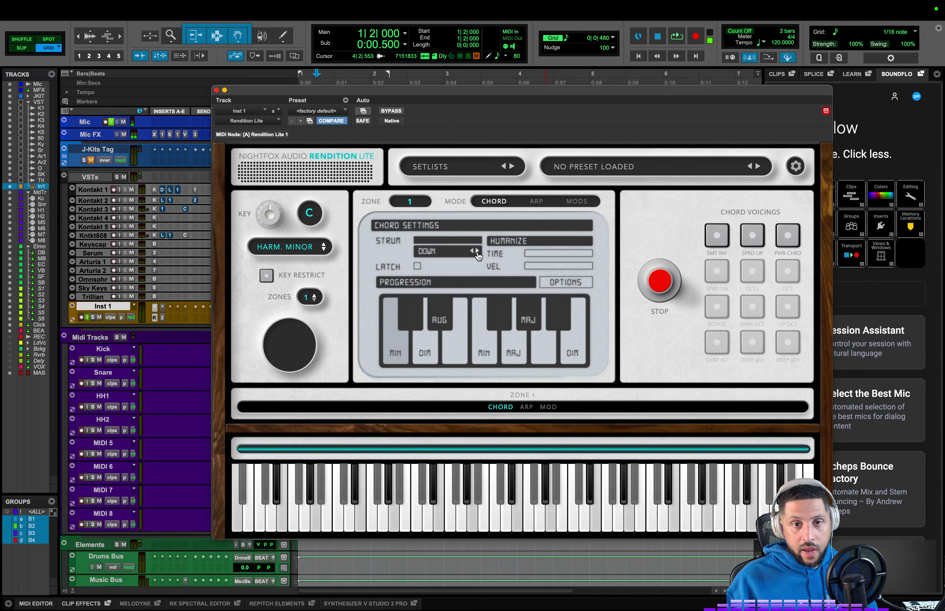
click(478, 254)
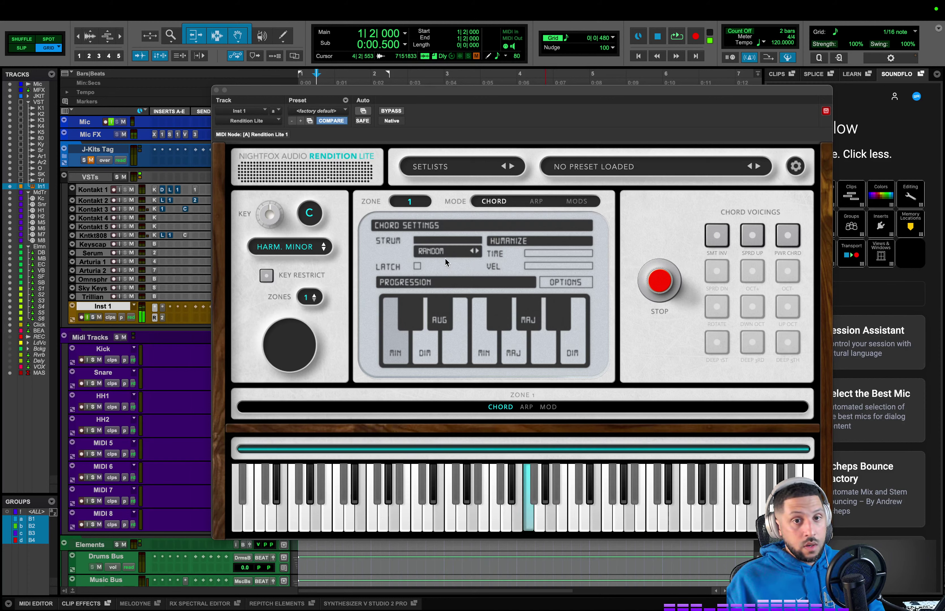
click(304, 254)
click(419, 252)
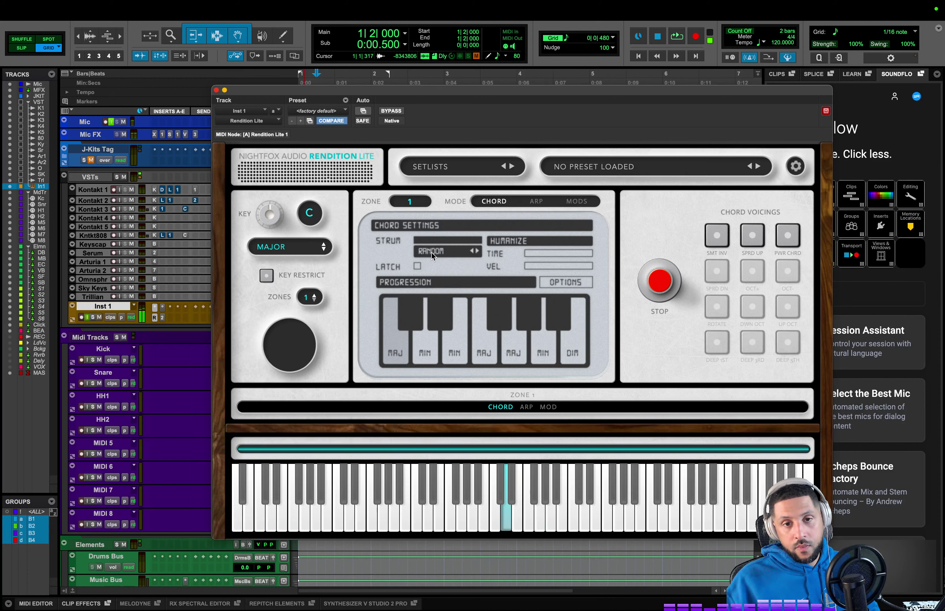
- Switch Rendition Lite to Arp mode and try the arpeggiator's Hold option, leaving it off
click(525, 408)
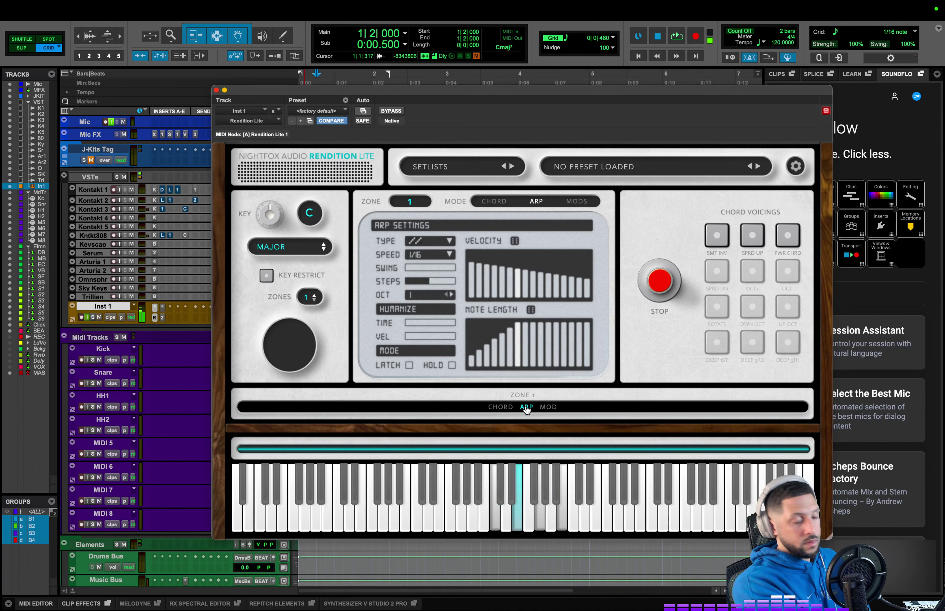
click(411, 367)
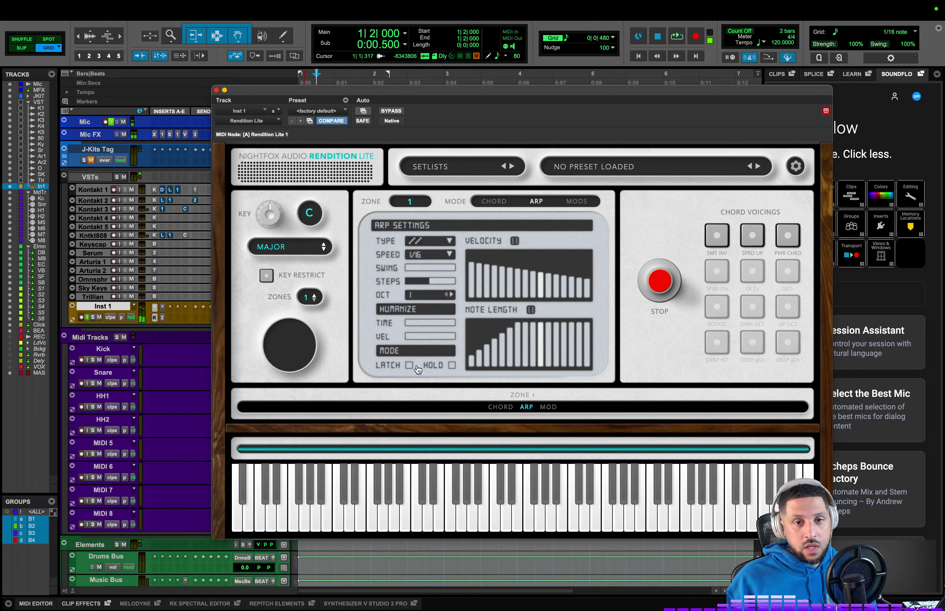
click(452, 365)
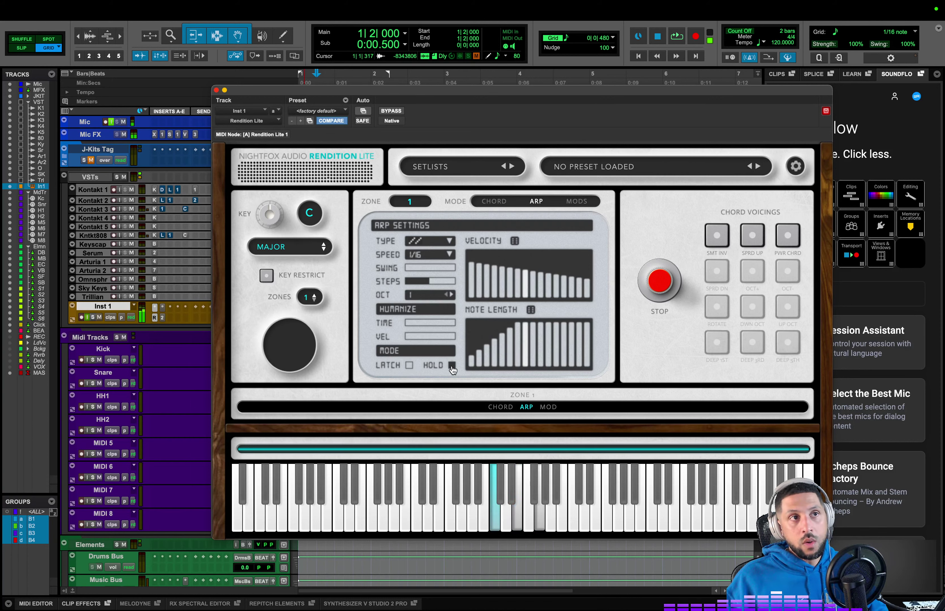
click(452, 365)
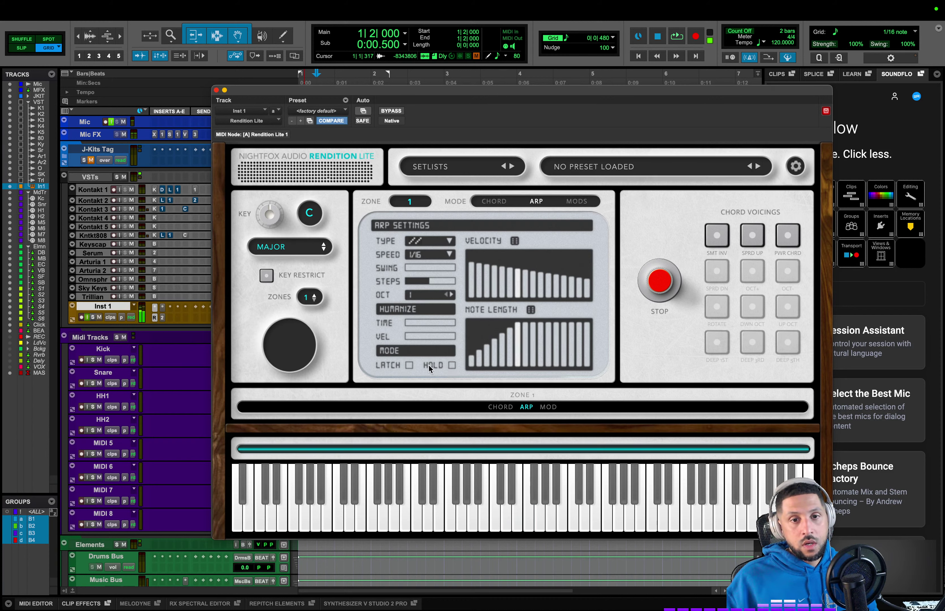
- Audition the arpeggio with Latch enabled during session playback, and switch Latch back off
click(409, 365)
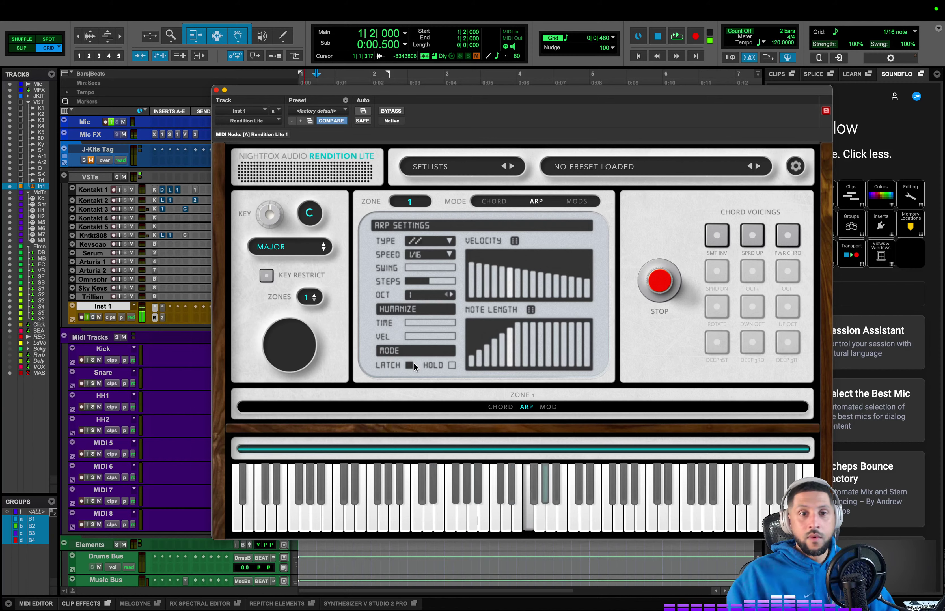
key(space)
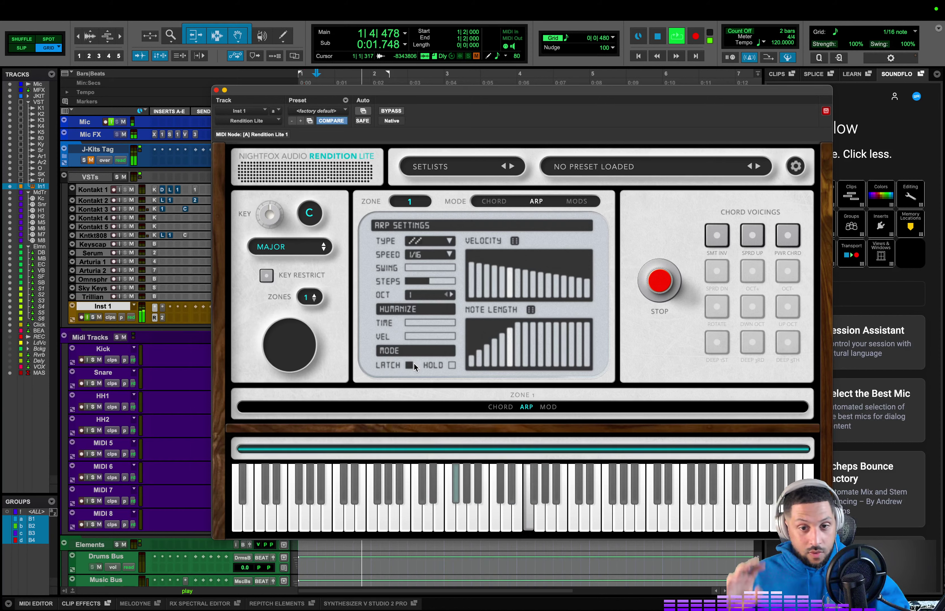
key(space)
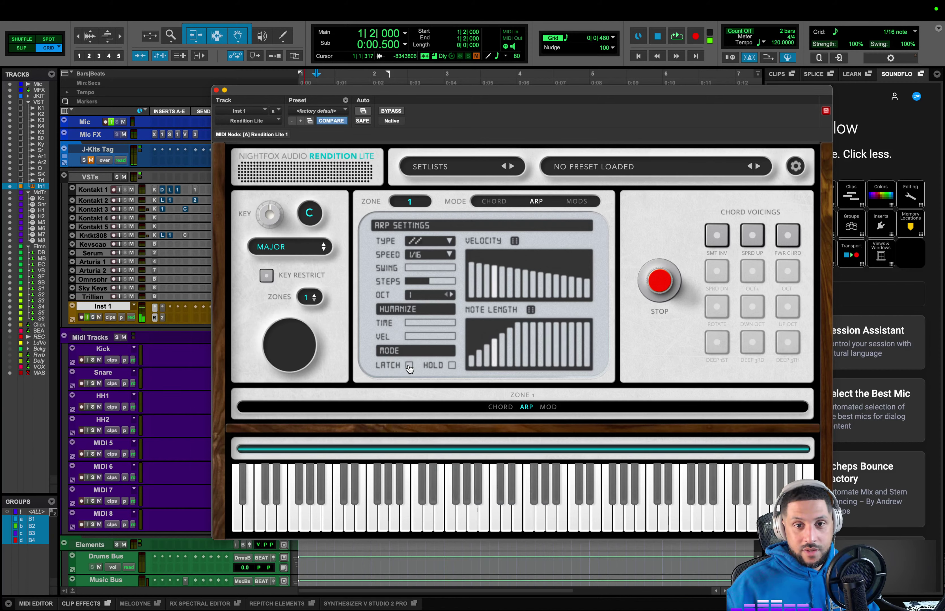
click(410, 365)
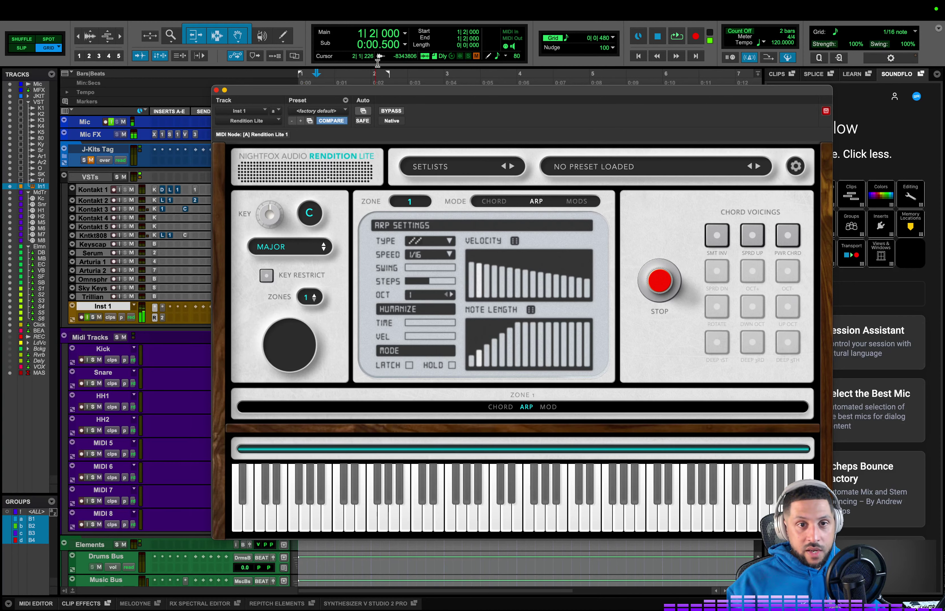
- Load the Arped Gospel Truth preset from Gospel Arpeggios and advance to the Chopped Up 16ths preset
click(621, 180)
click(592, 166)
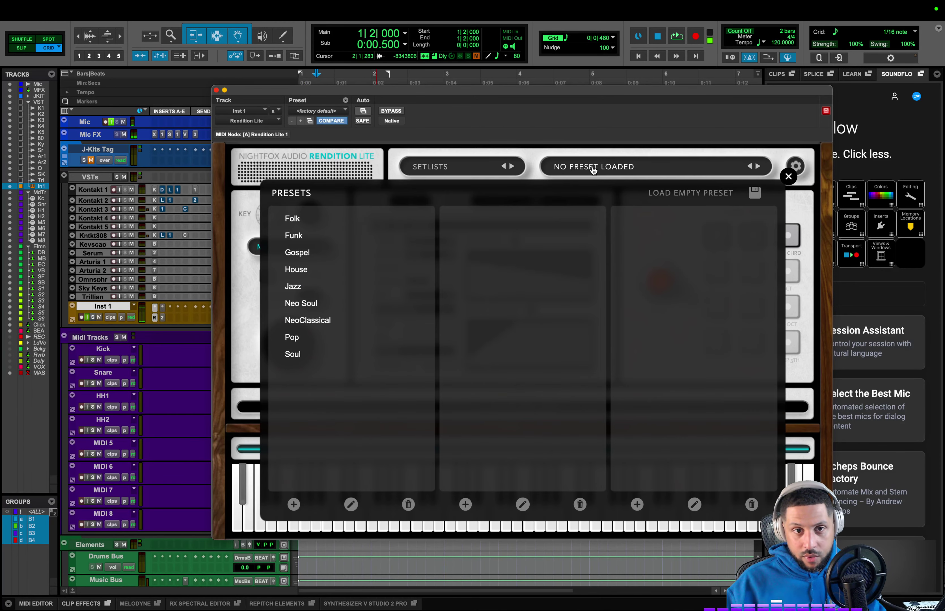
click(303, 252)
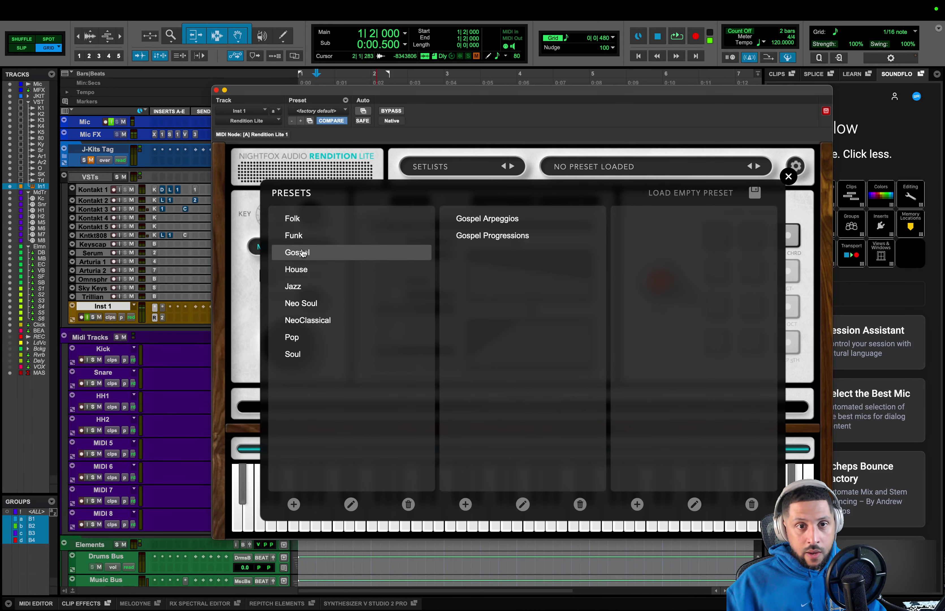
click(494, 220)
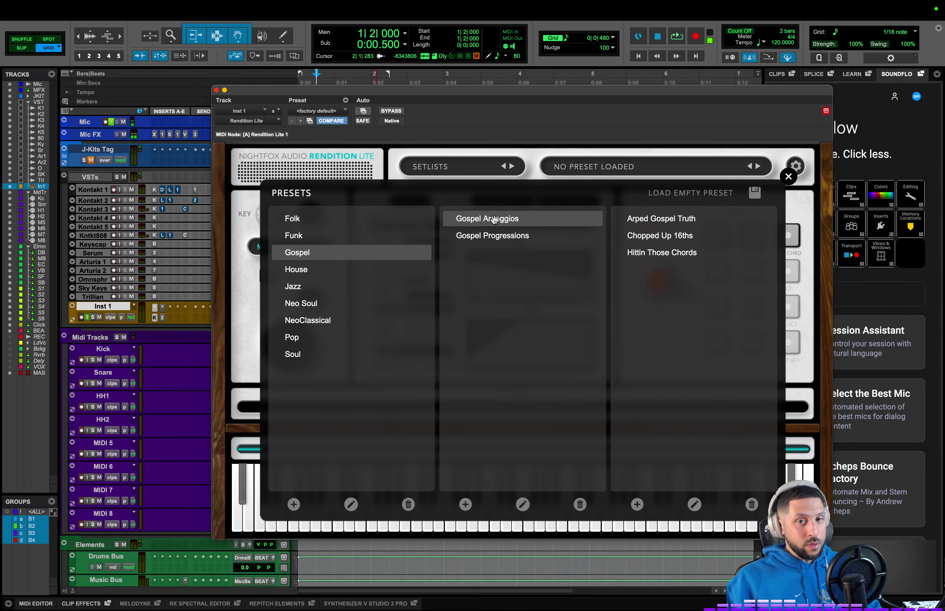
click(655, 219)
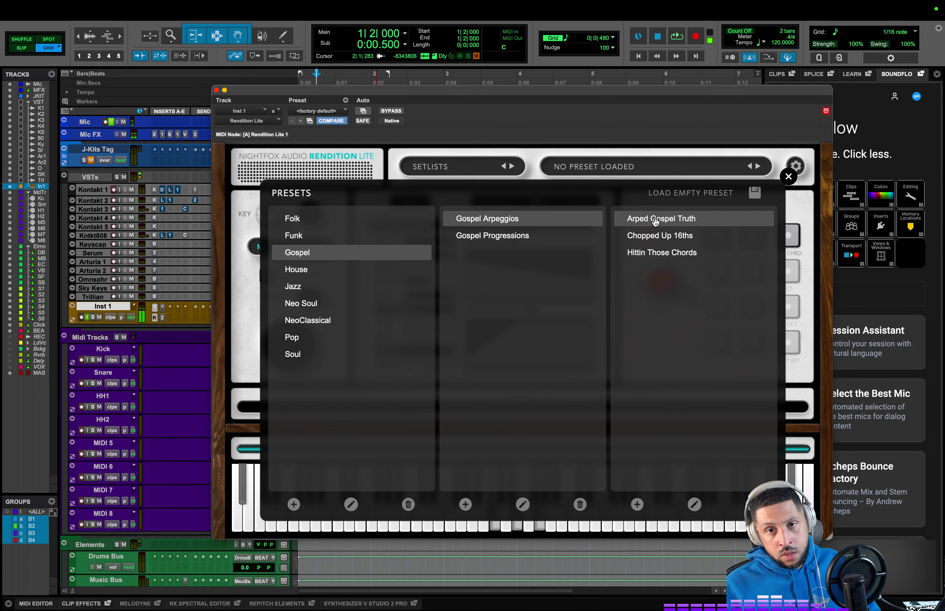
click(656, 220)
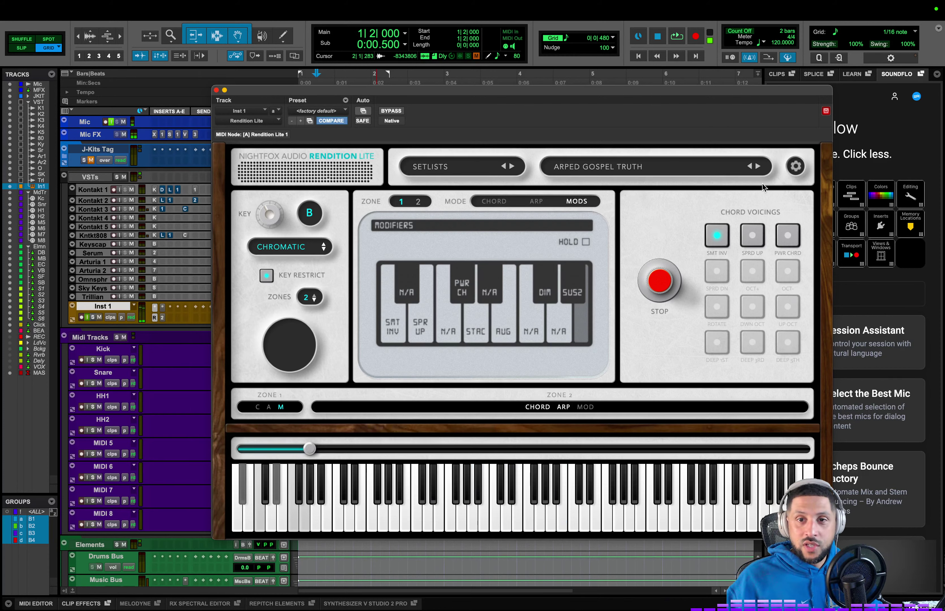
click(756, 167)
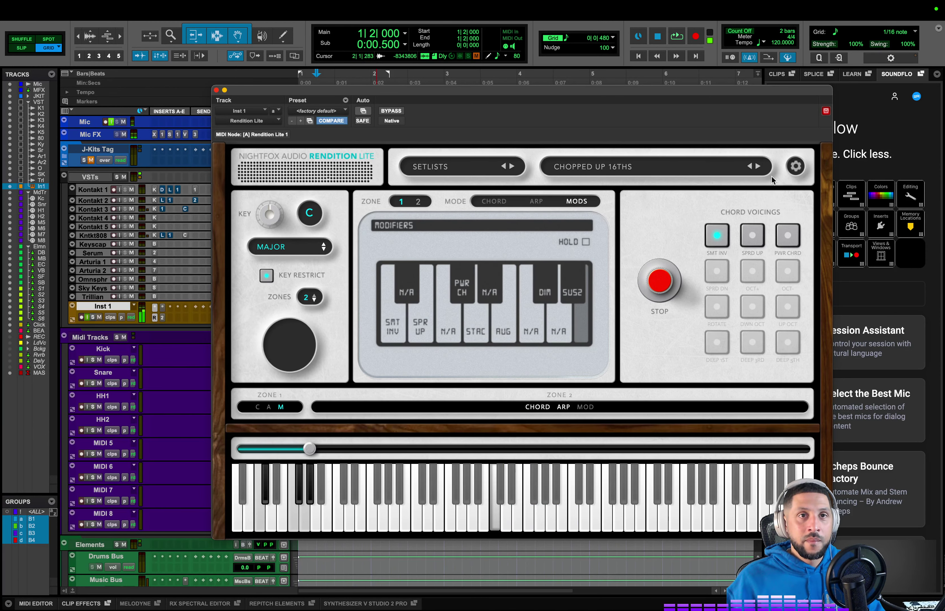
- Load the Adoration preset from the Gospel Progressions category
click(659, 166)
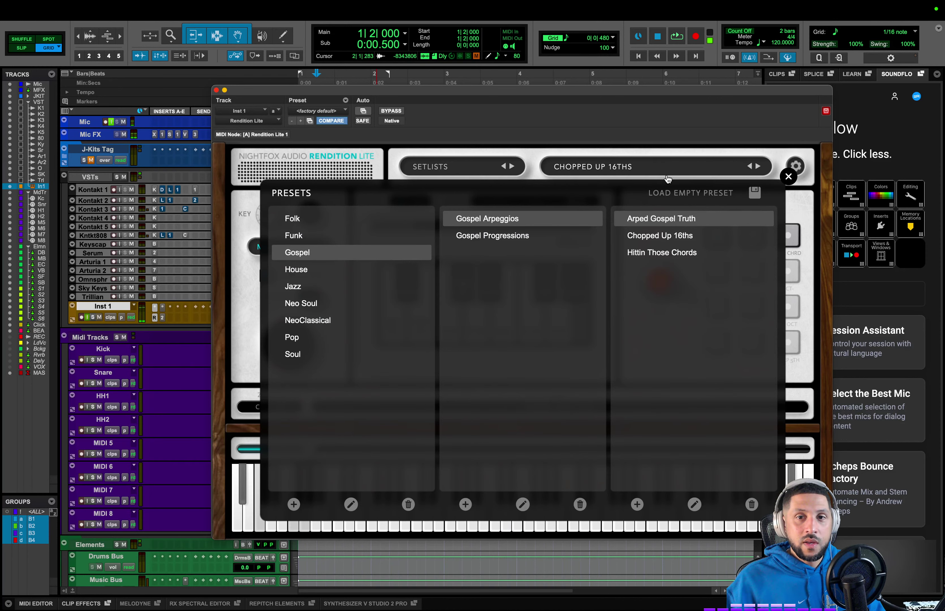
click(556, 235)
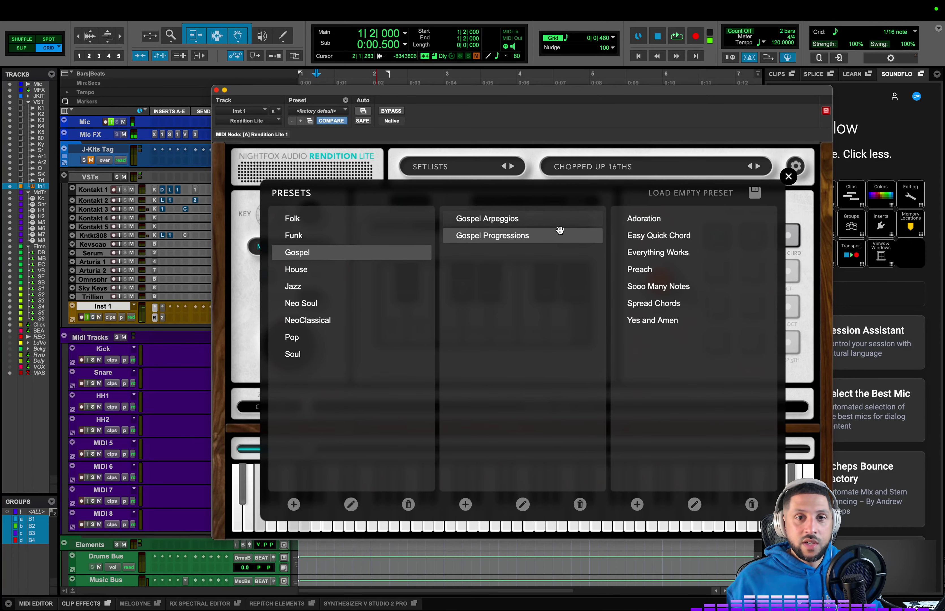
click(649, 221)
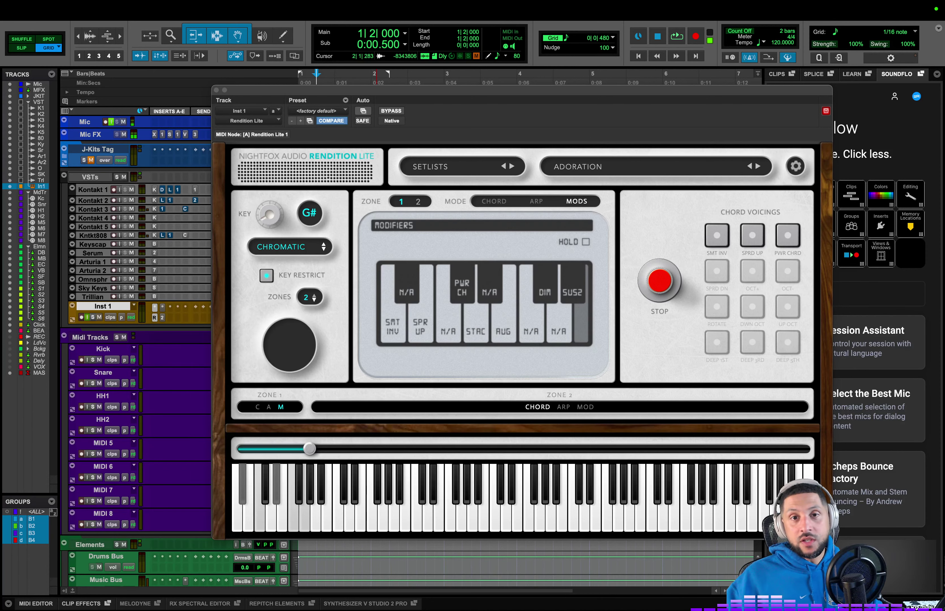
- Move the Rendition Lite window clear of the track inserts and advance to the Easy Quick Chord preset
drag(742, 93, 639, 100)
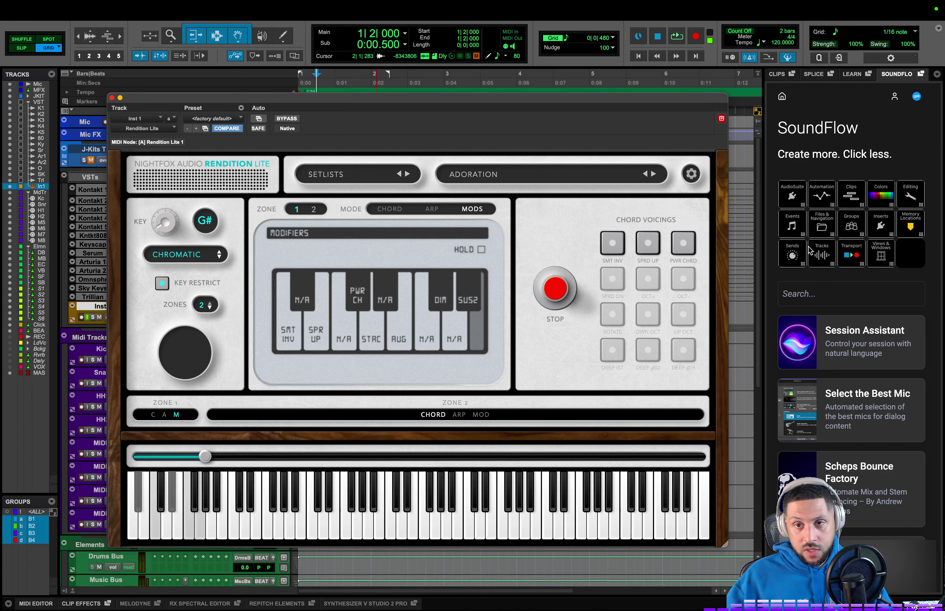
drag(373, 99, 426, 100)
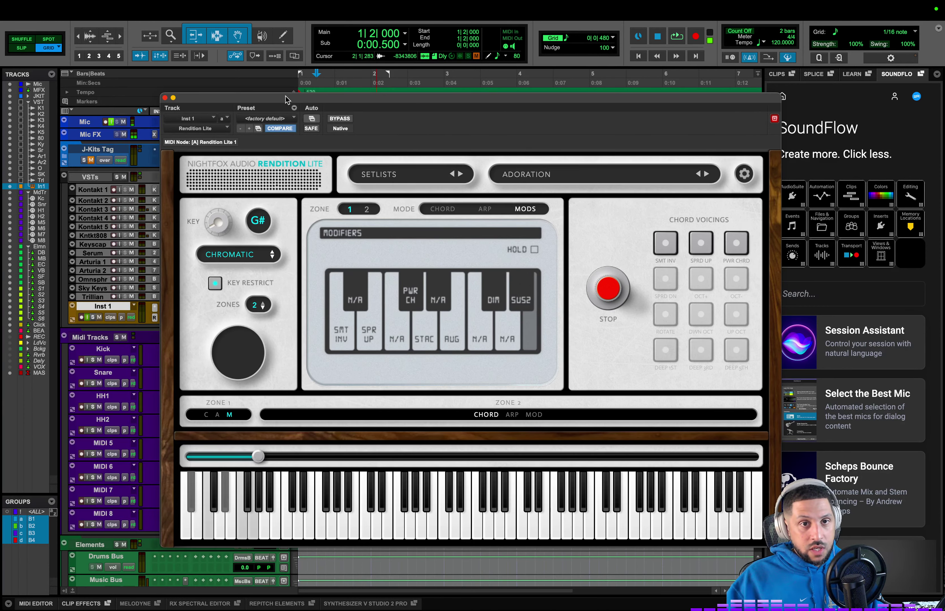
drag(289, 99, 424, 95)
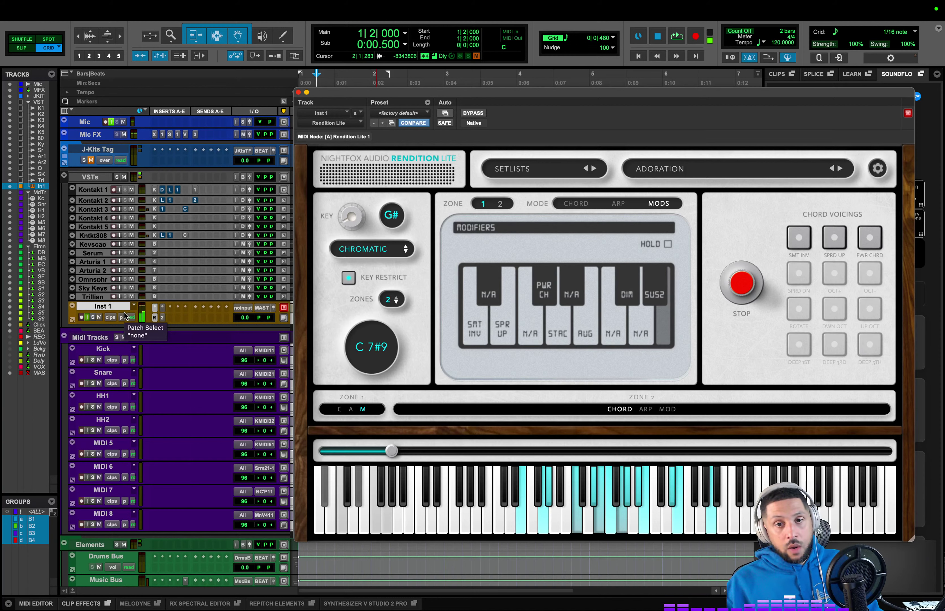
click(840, 169)
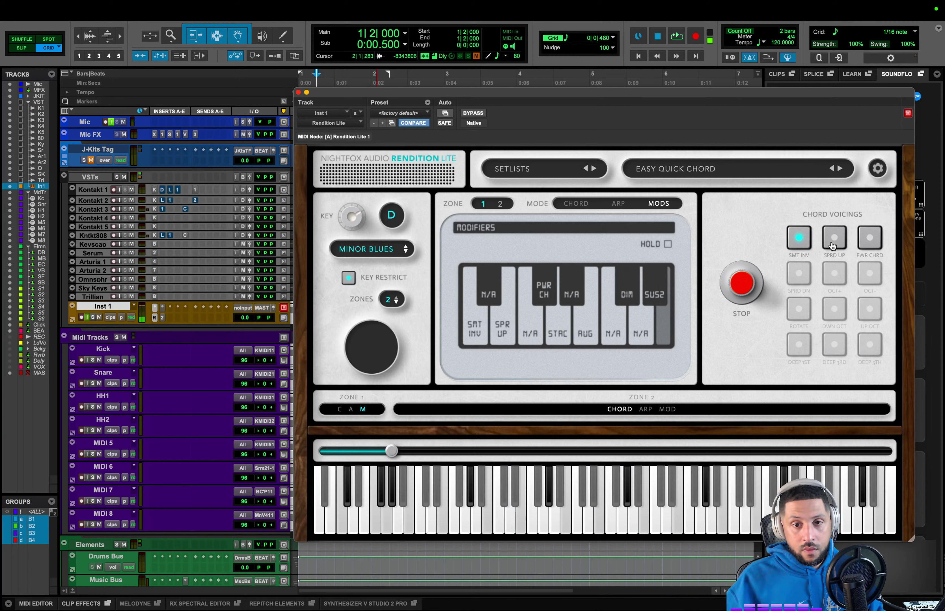
- Switch off the SMT INV chord voicing and load the Dance Party preset from House Progressions
click(799, 239)
mouse_move(805, 264)
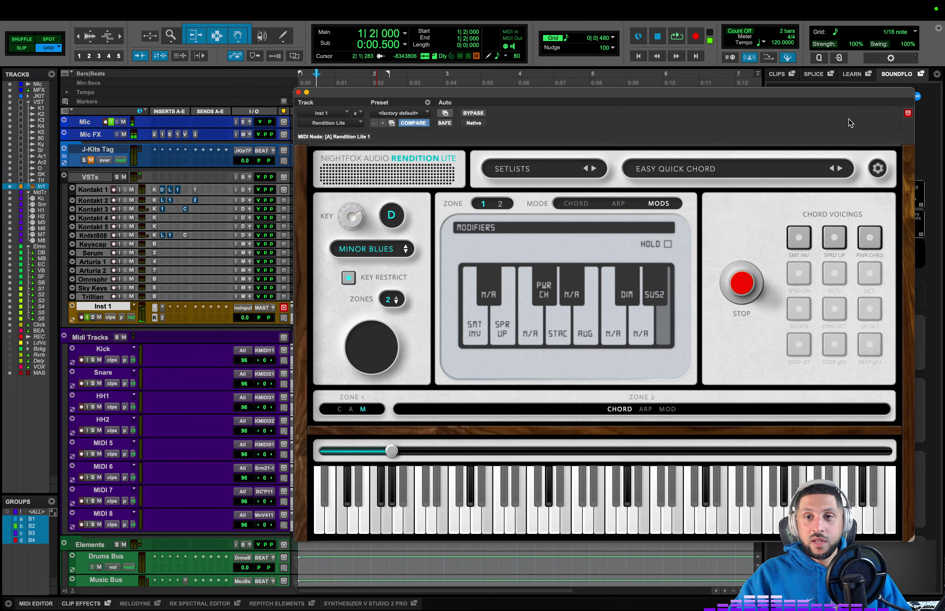
click(670, 164)
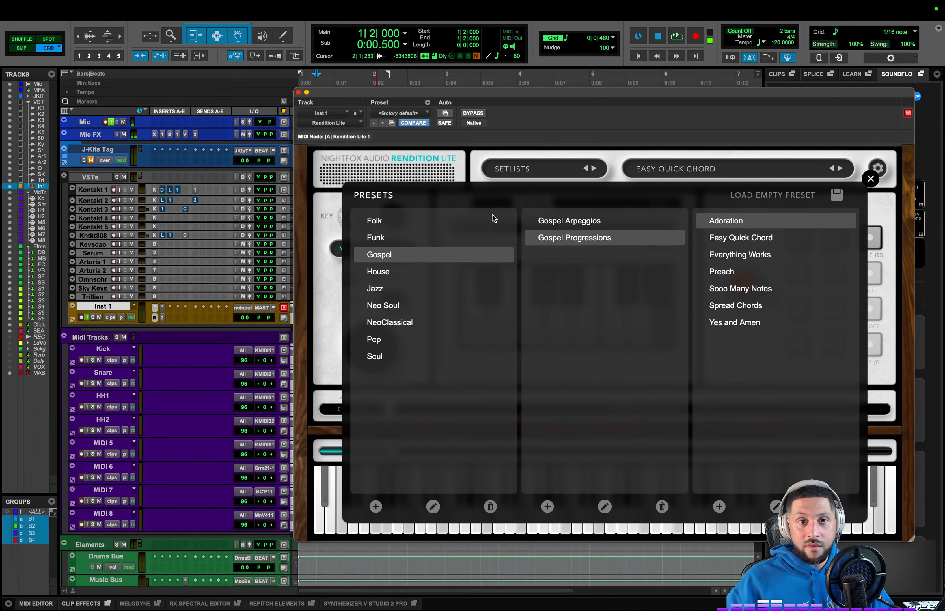
click(385, 271)
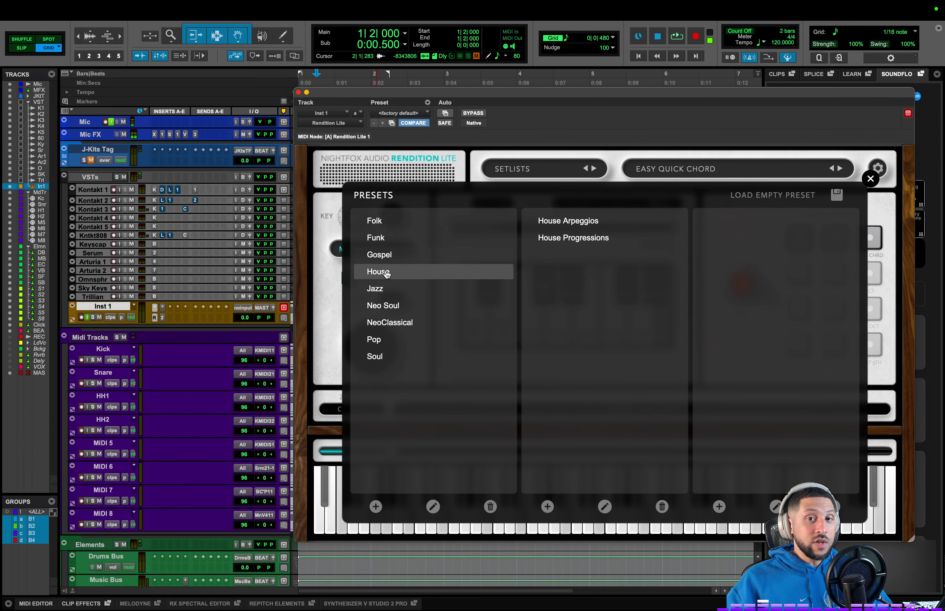
click(600, 239)
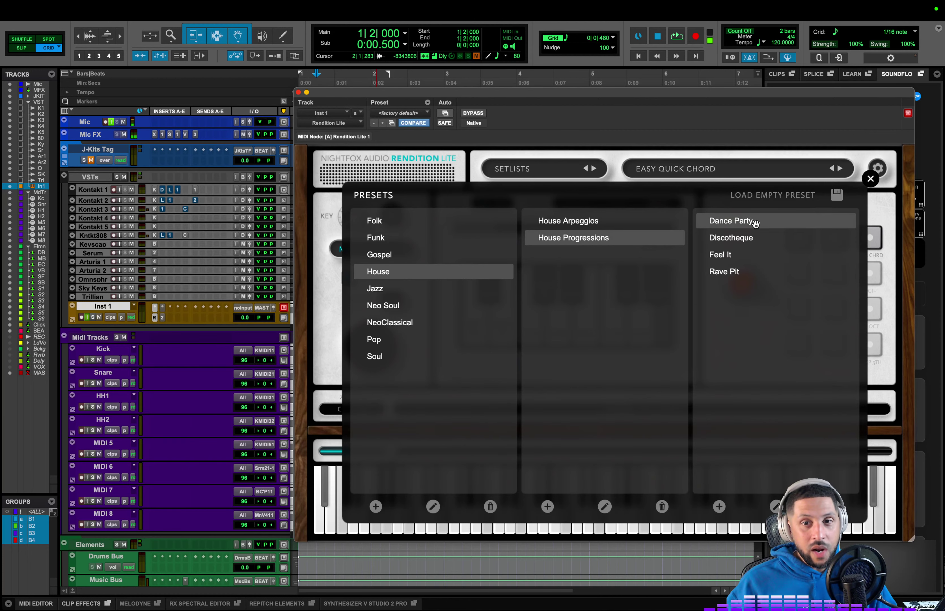
click(746, 222)
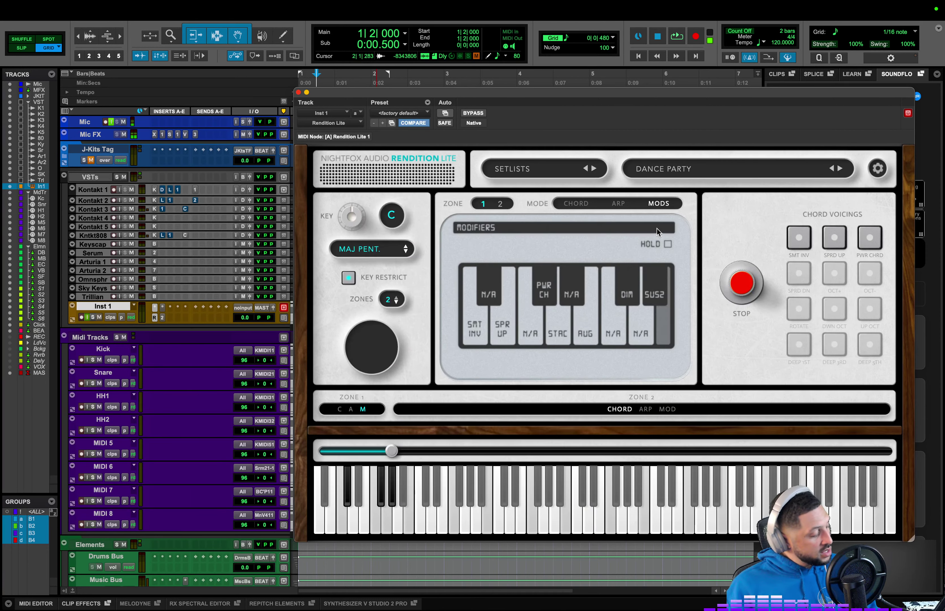
- Review the scales available in Rendition Lite and close the list without choosing another one
click(372, 250)
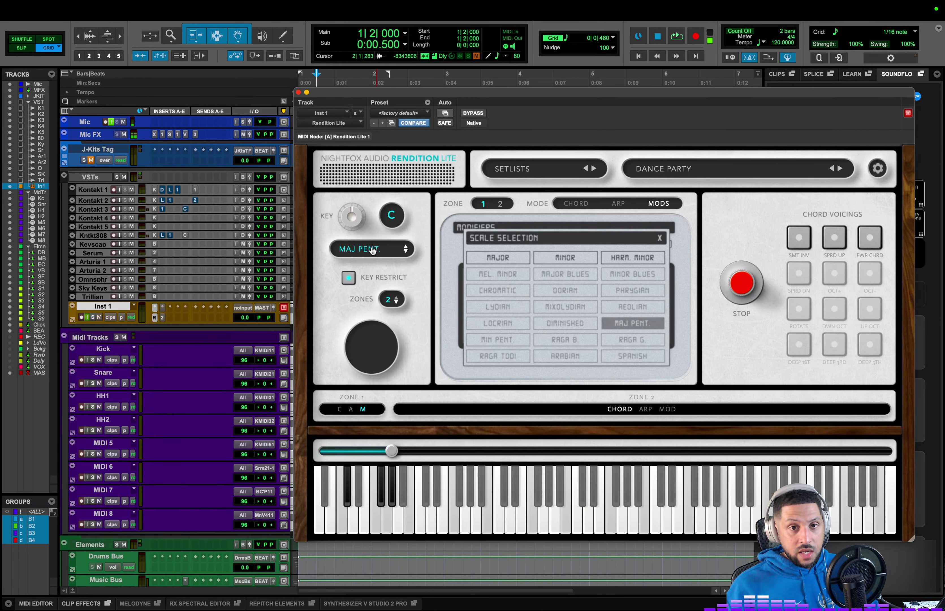
click(409, 200)
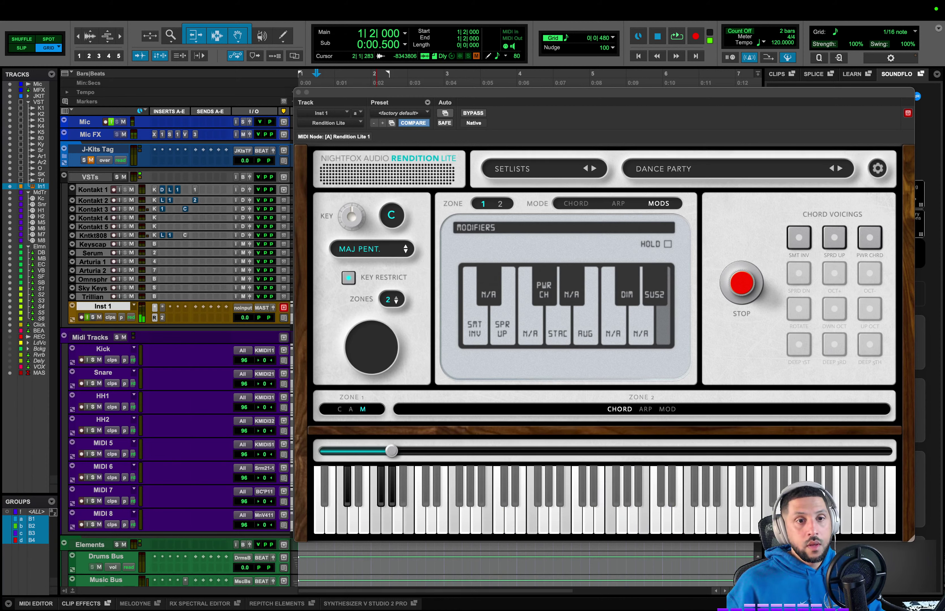
- Put DX7 V on the first insert of Inst 1 and dismiss the update offer in Serum 2 on the second insert
click(164, 322)
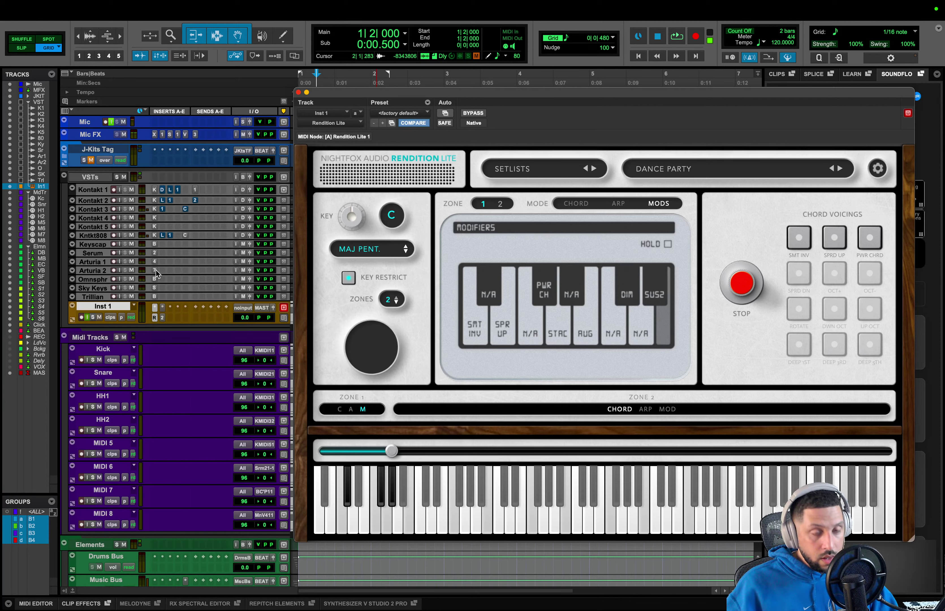
click(155, 317)
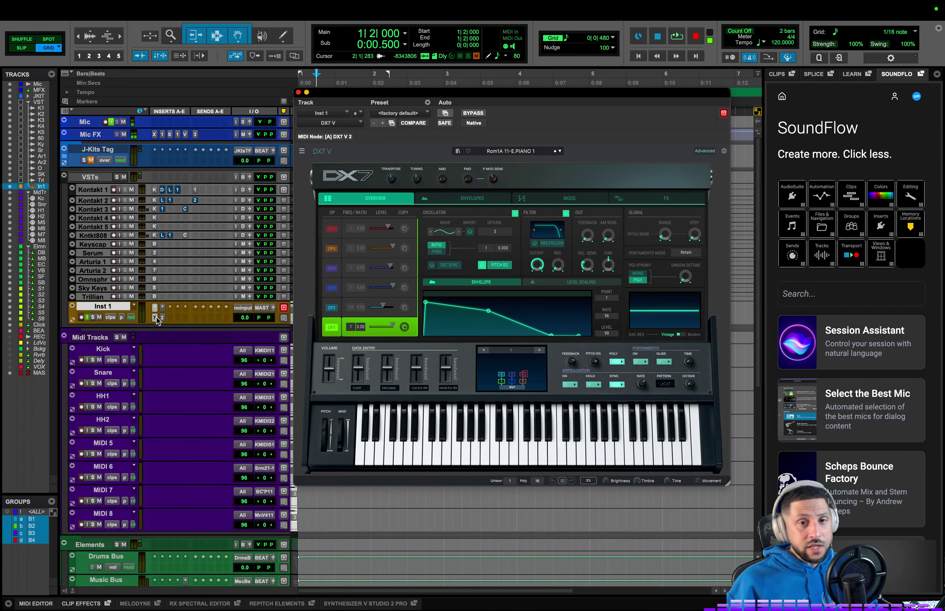
click(162, 318)
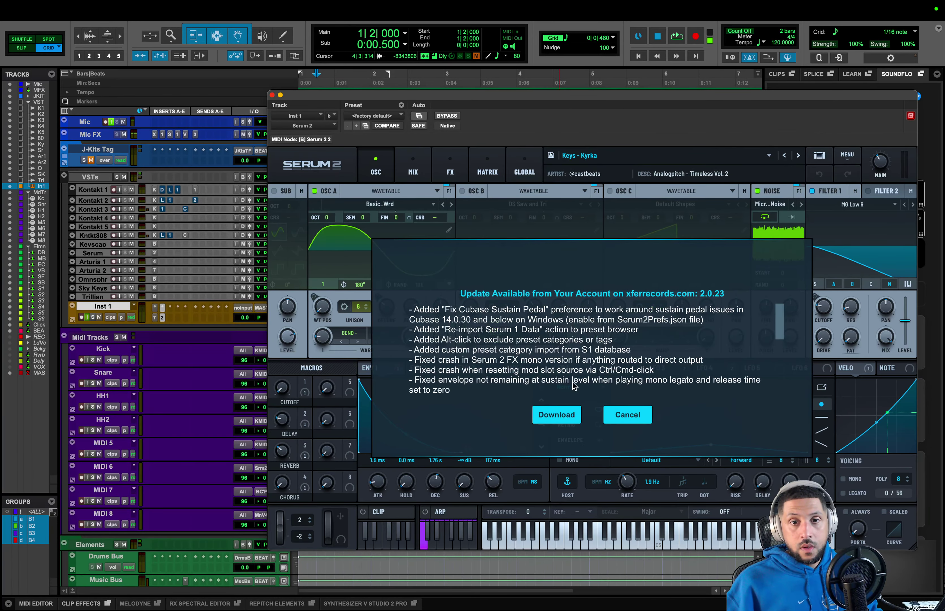
click(628, 417)
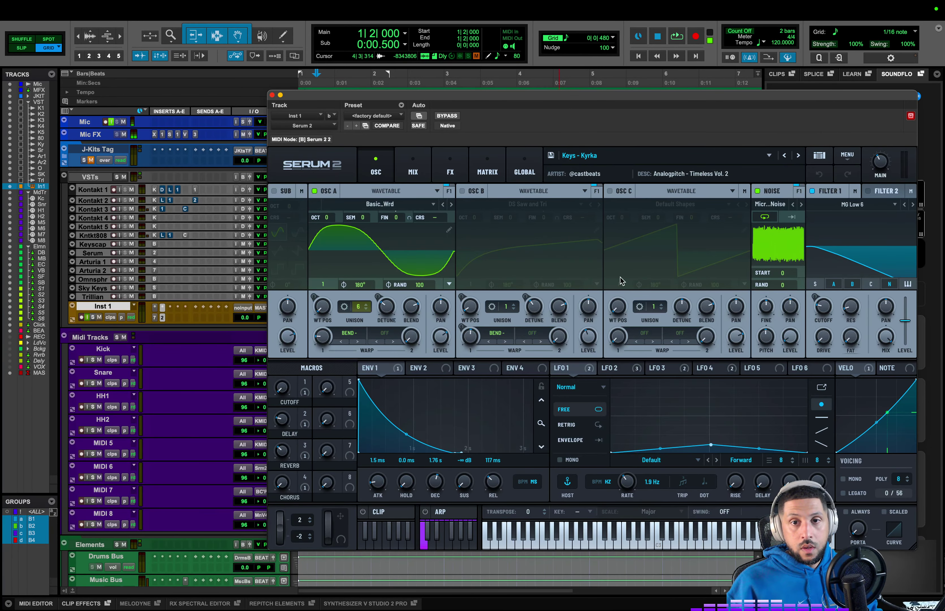
- Replace Serum 2 on Inst 1's second insert with the Nightfox Audio Rendition Lite MIDI plugin
click(155, 317)
click(161, 311)
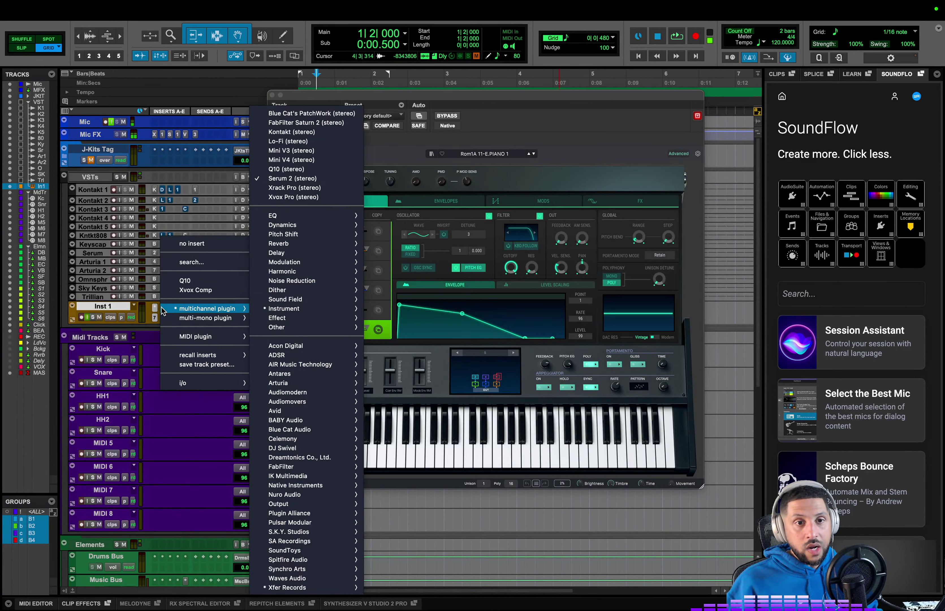
mouse_move(207, 336)
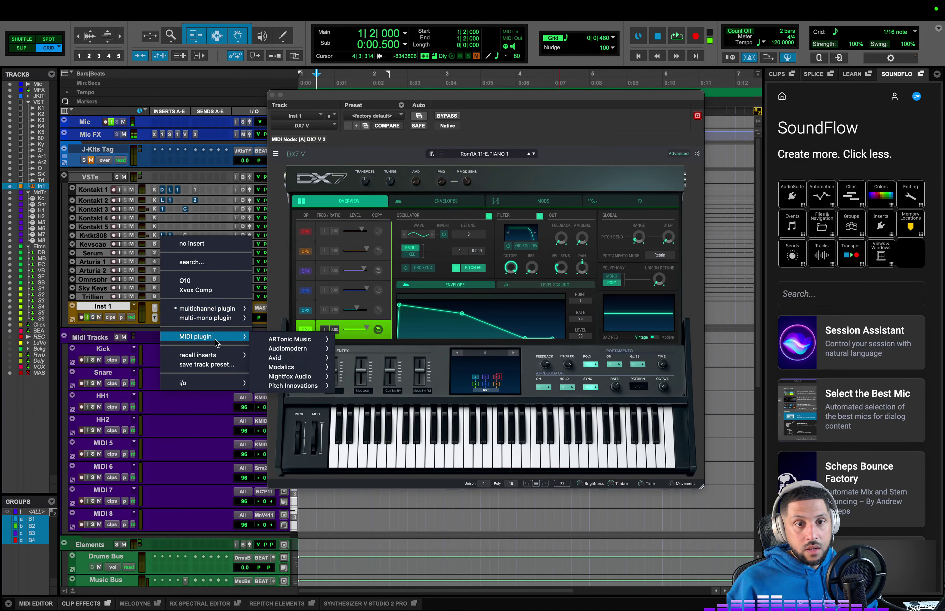
mouse_move(310, 376)
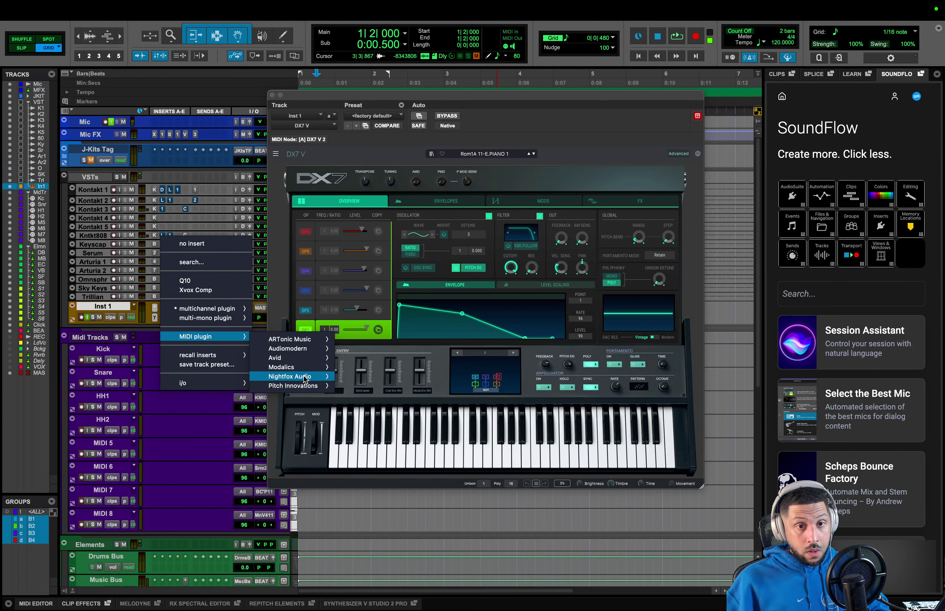
click(333, 379)
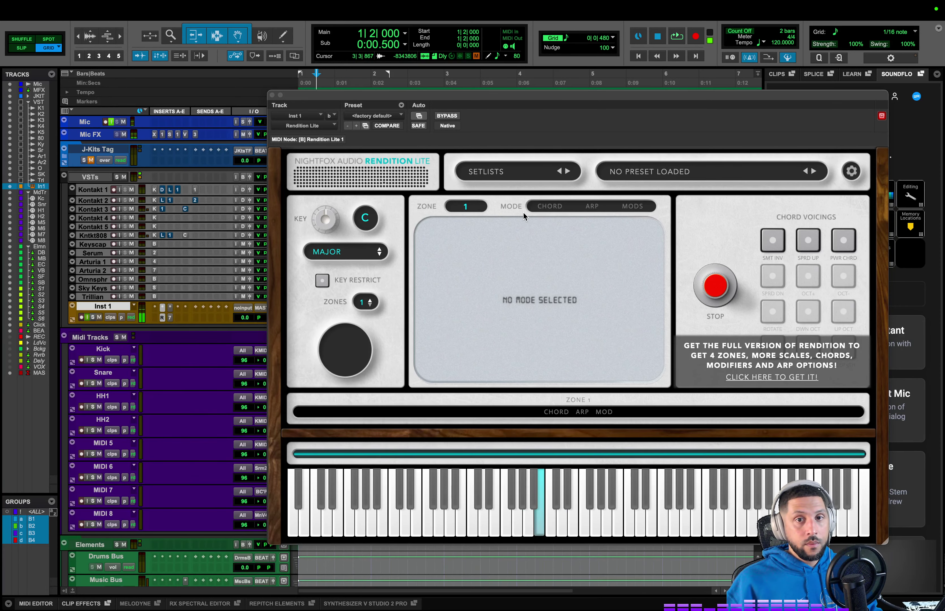
- Load Dance Party from the House Progressions presets into the newly inserted Rendition Lite
click(682, 172)
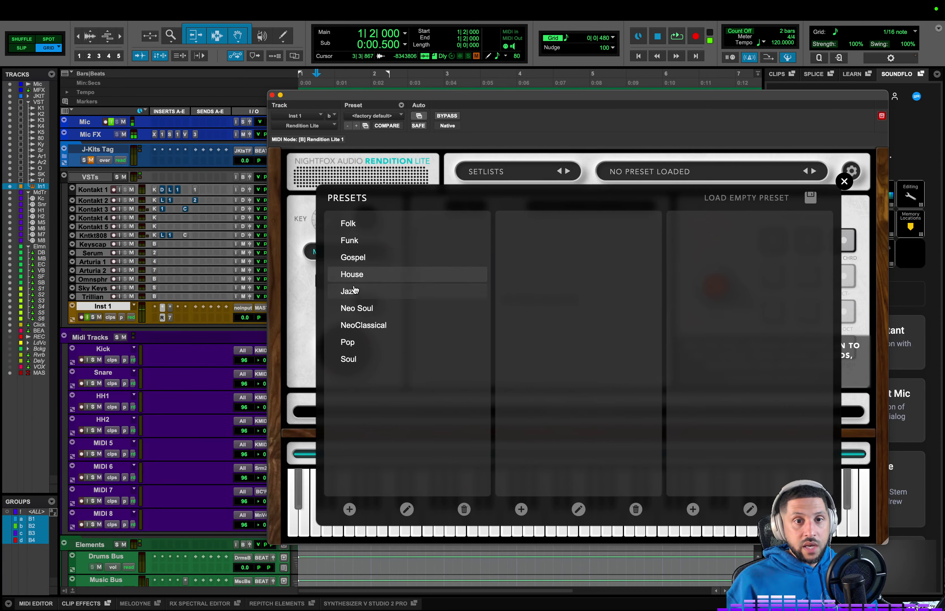
click(356, 275)
click(532, 240)
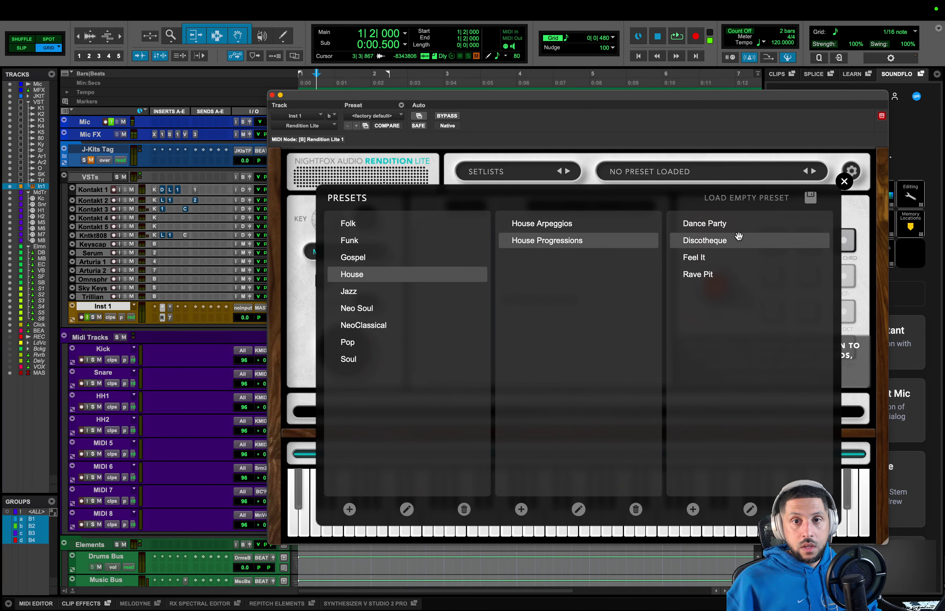
click(725, 224)
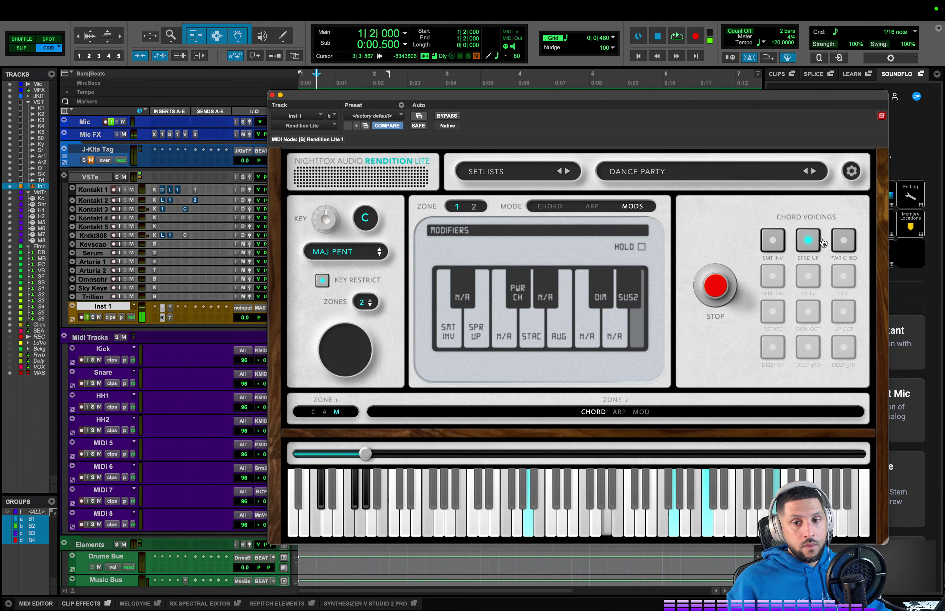
- Audition the PWR CHRD, SMT INV and SPRD UP chord voicings, and advance to the Discotheque preset
click(851, 244)
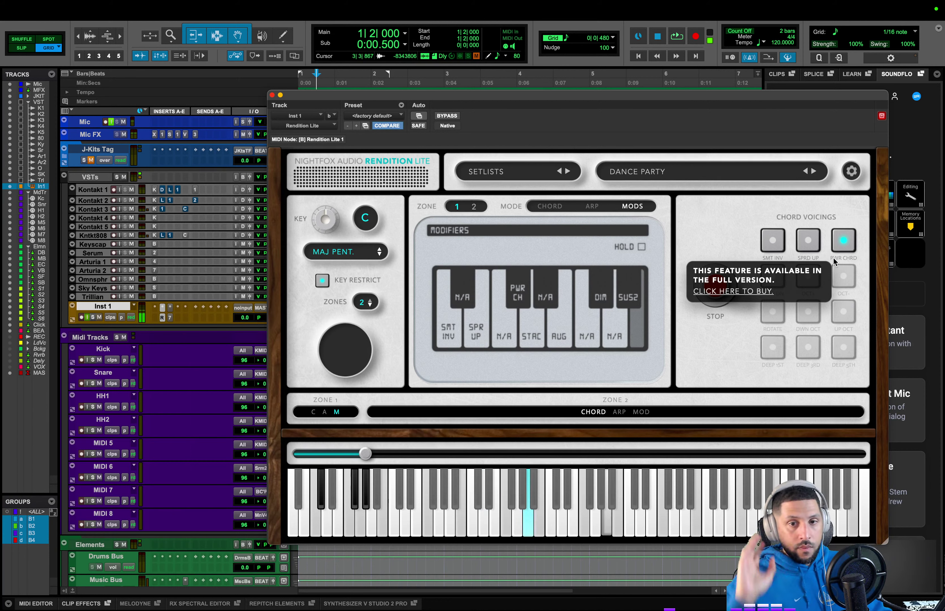
click(773, 243)
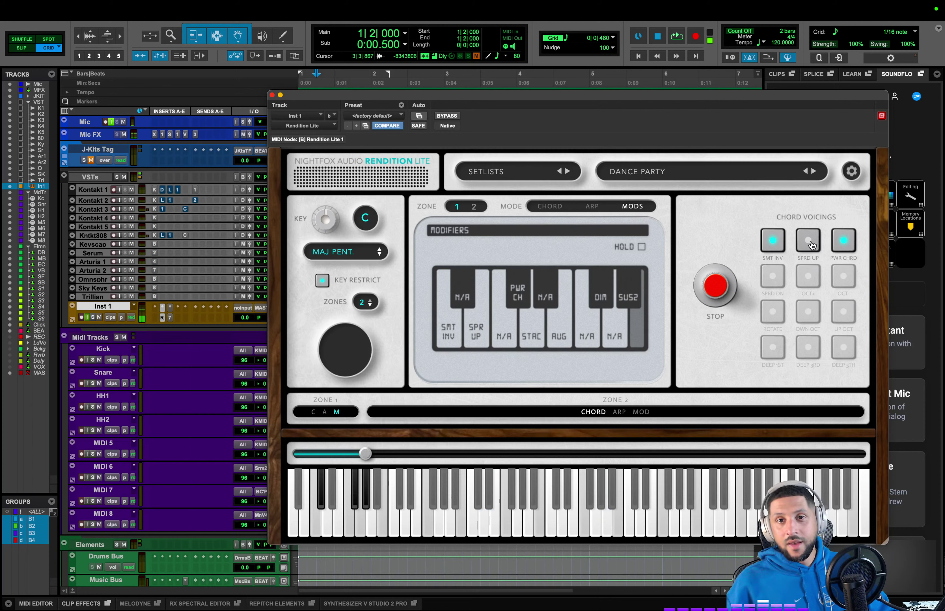
click(843, 241)
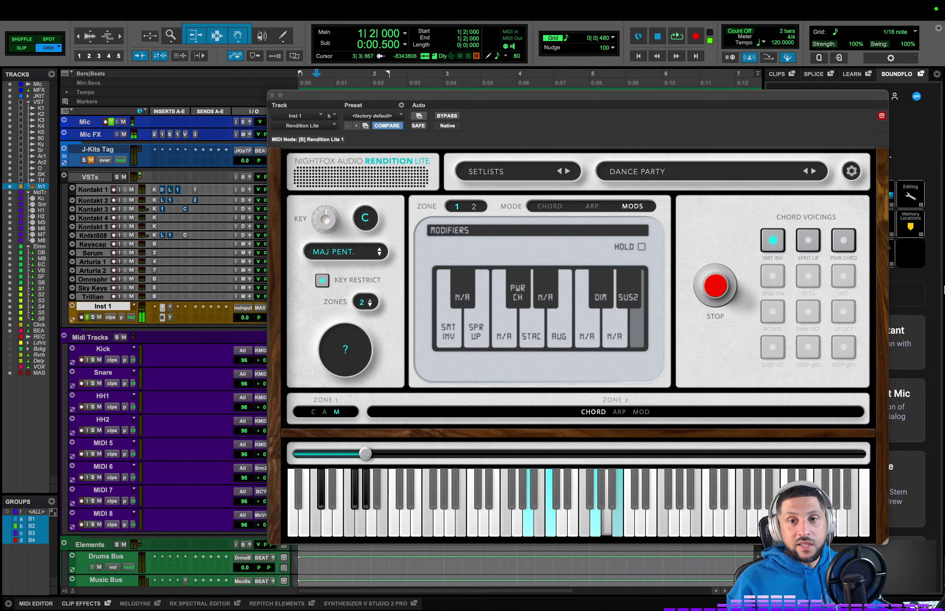
click(811, 245)
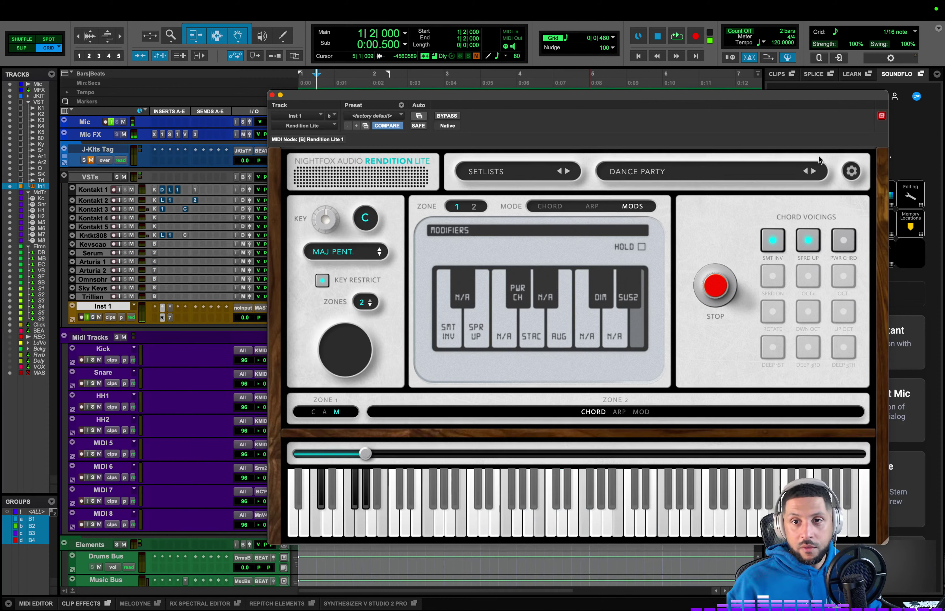
click(814, 171)
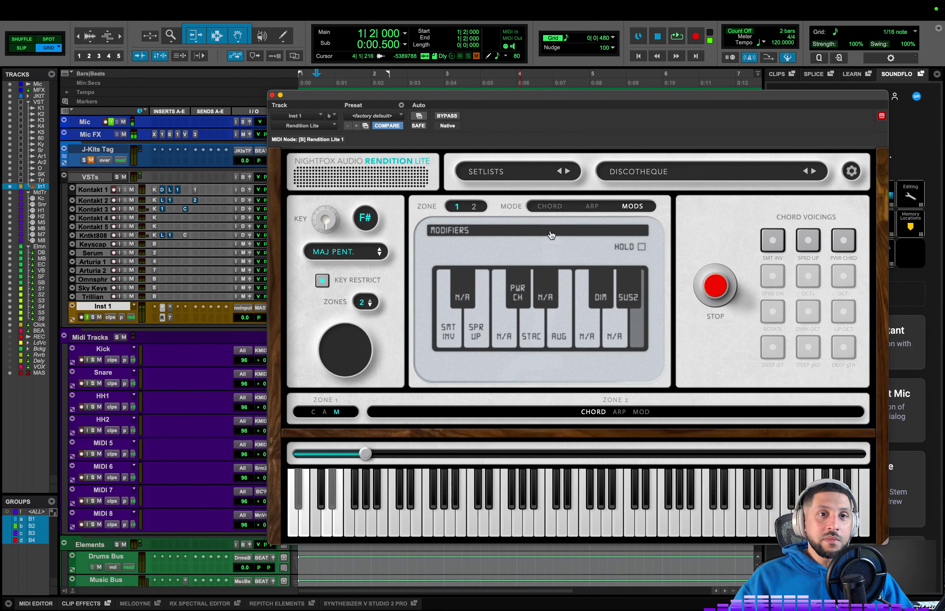
- Close the Rendition Lite window, record-enable Inst 1 and record a short MIDI take on it
click(273, 96)
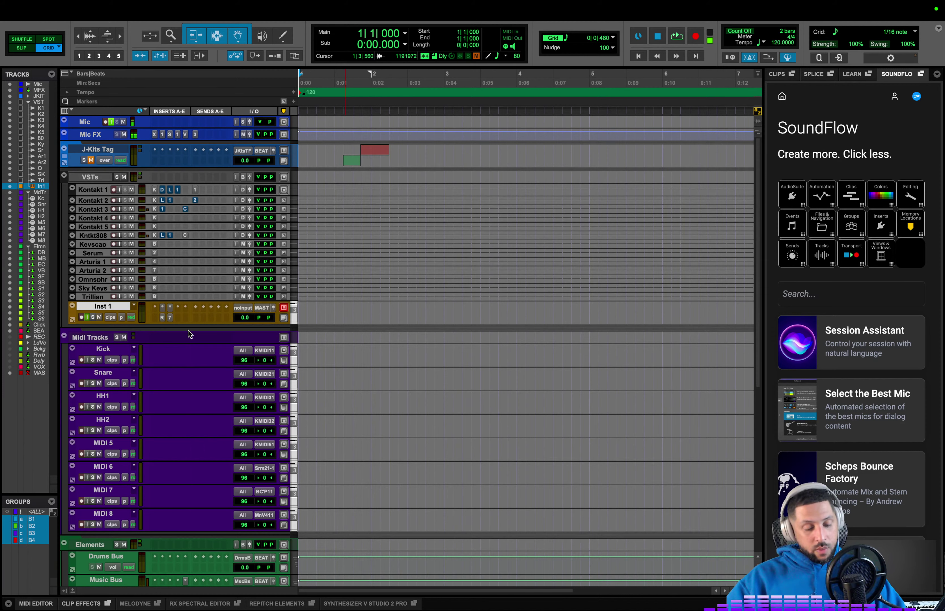
key(F12)
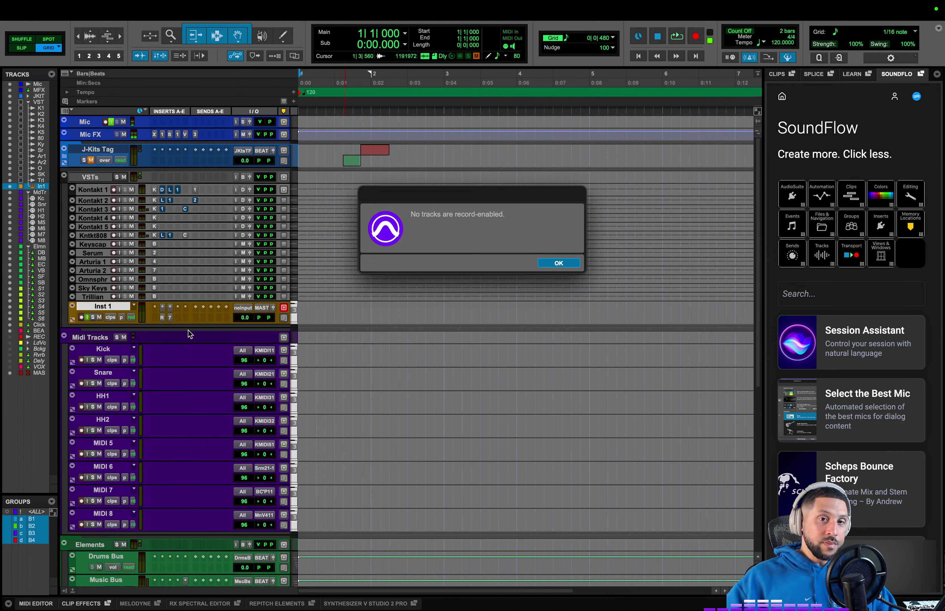
key(Return)
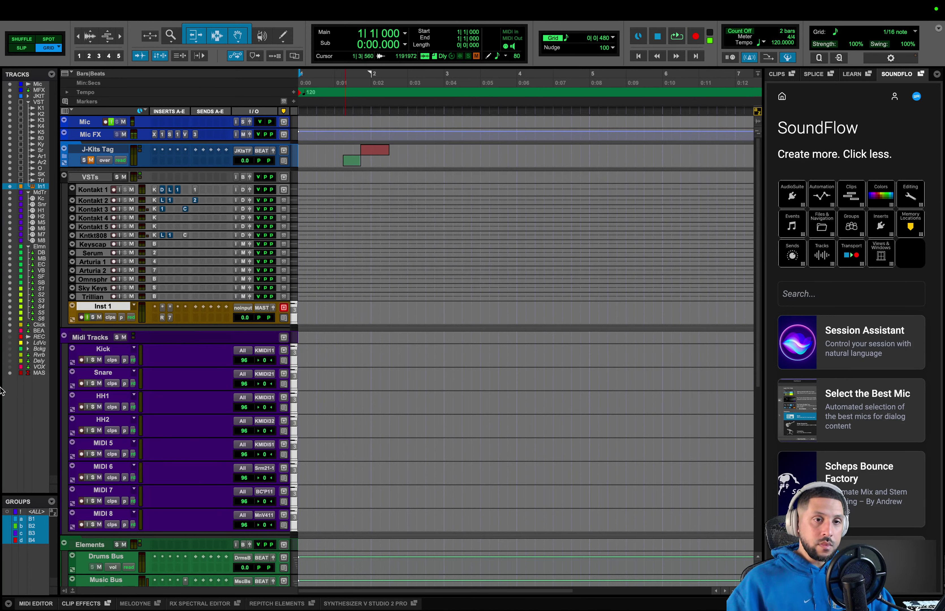
click(82, 318)
key(F12)
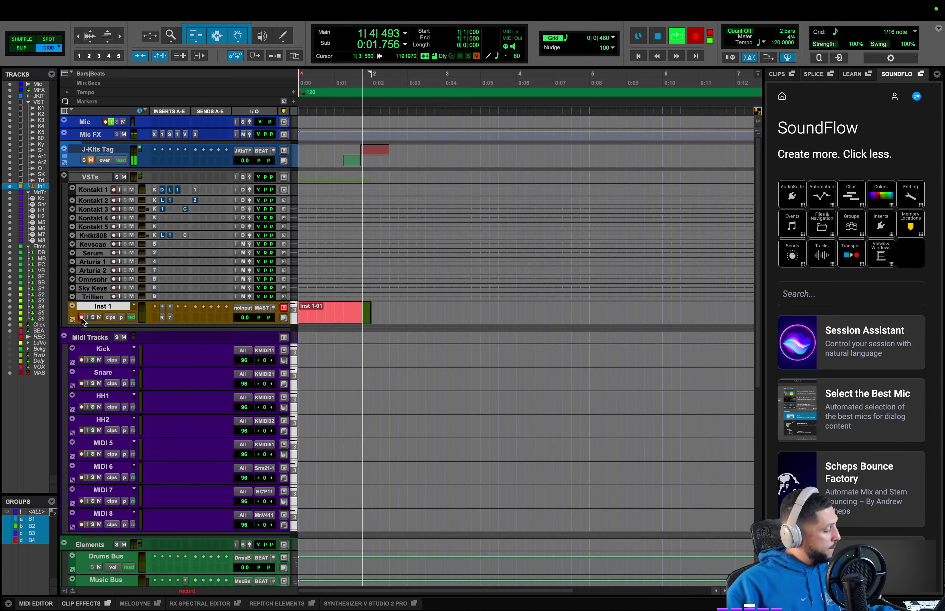
key(space)
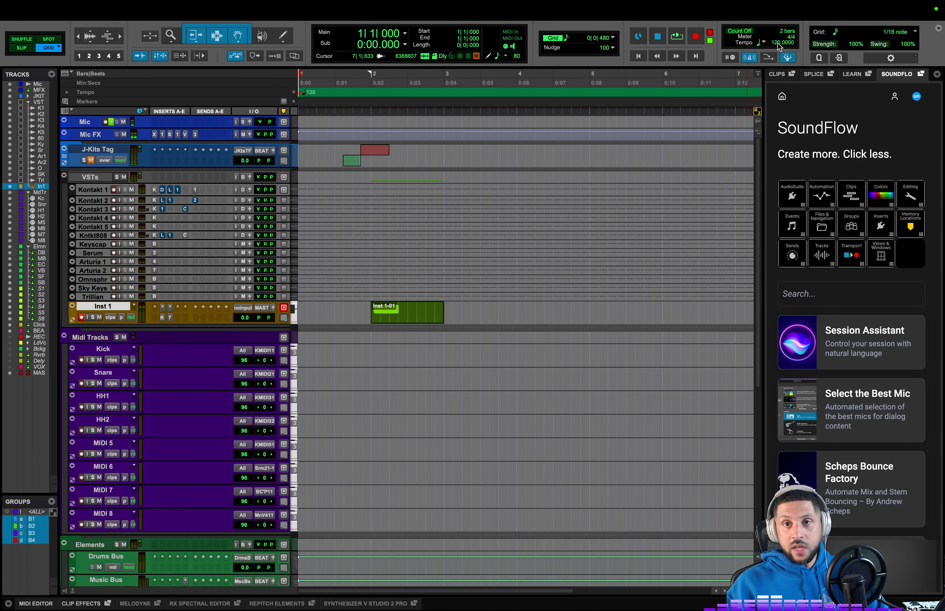
- Set the session tempo to 122 BPM and record an eight-bar MIDI performance on Inst 1 starting at bar 2
key(Return)
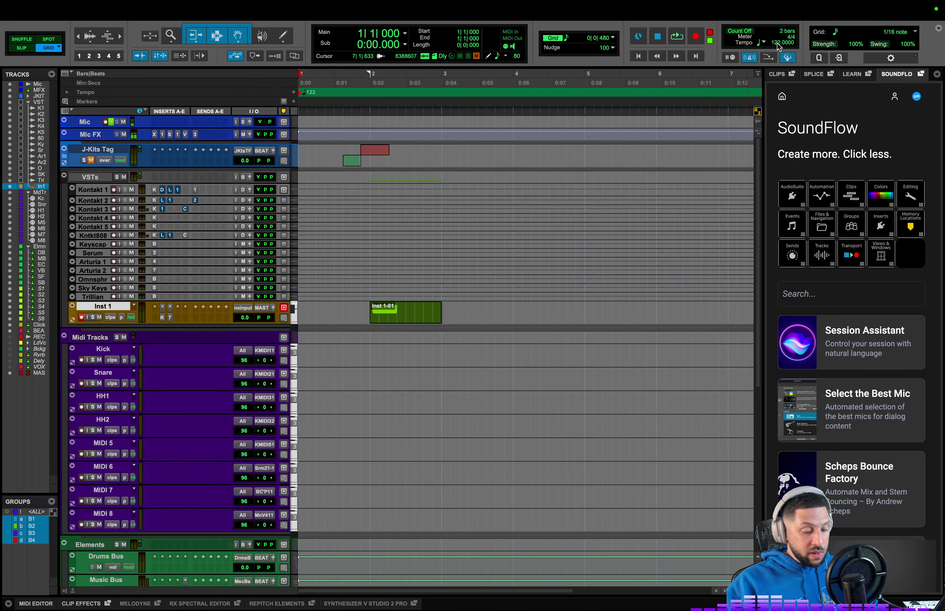
key(super+space)
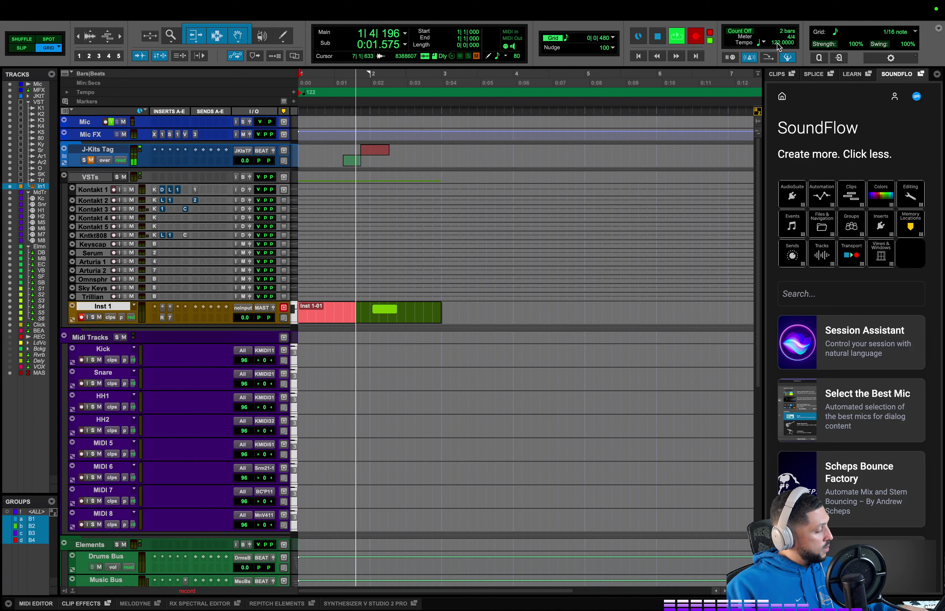
key(super+period)
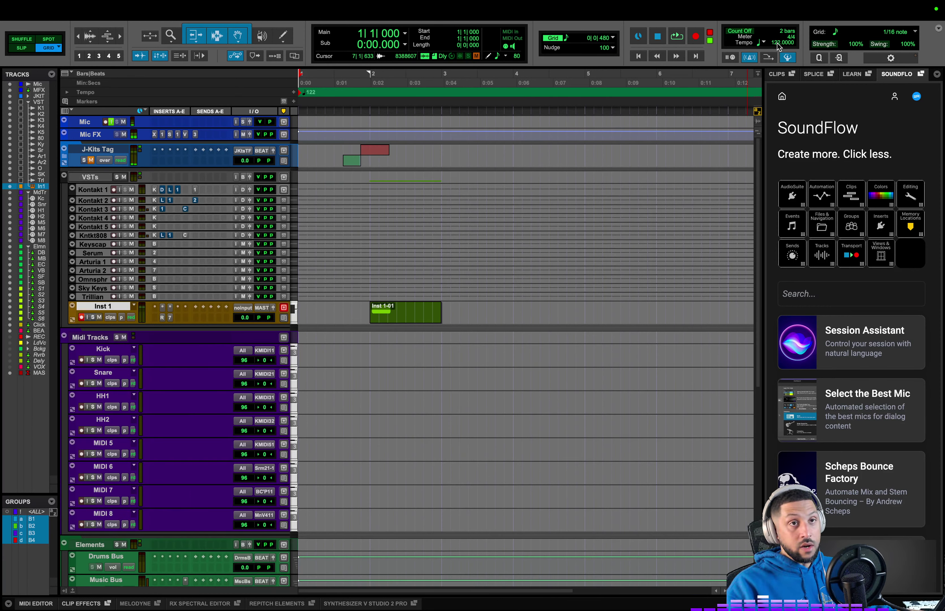
key(super+space)
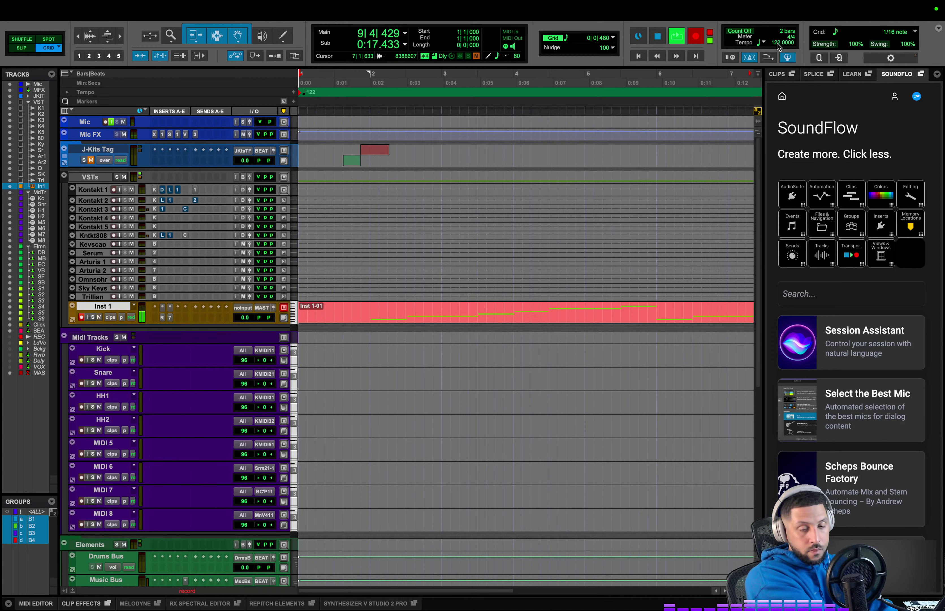
key(space)
- Select the recorded clip on Inst 1 and play it back with its full length in view
click(547, 316)
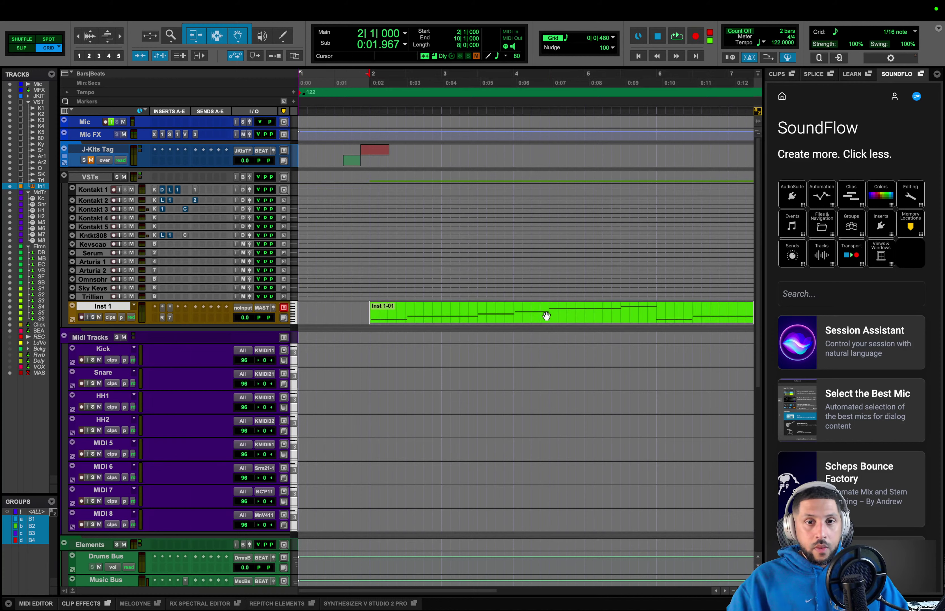
key(space)
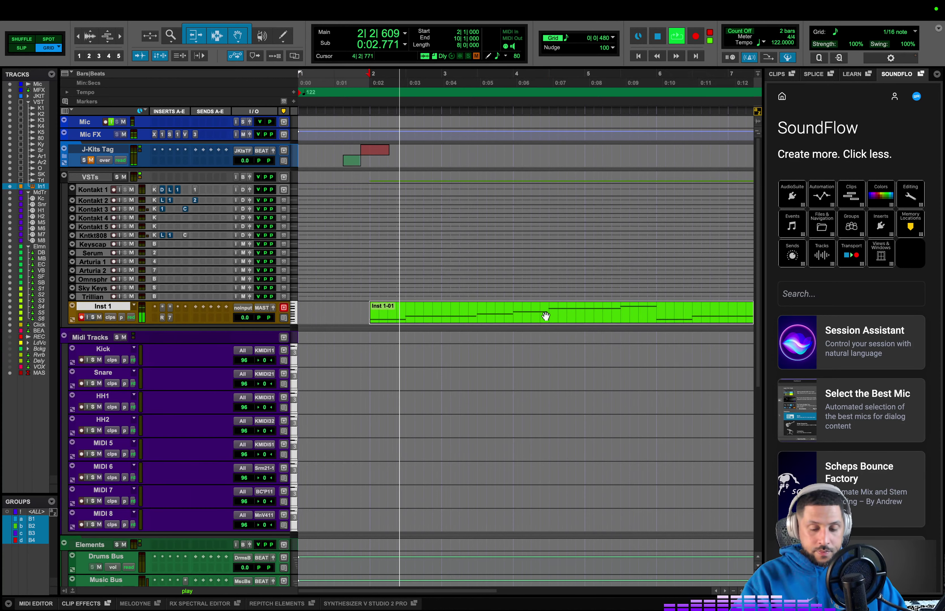
key(r)
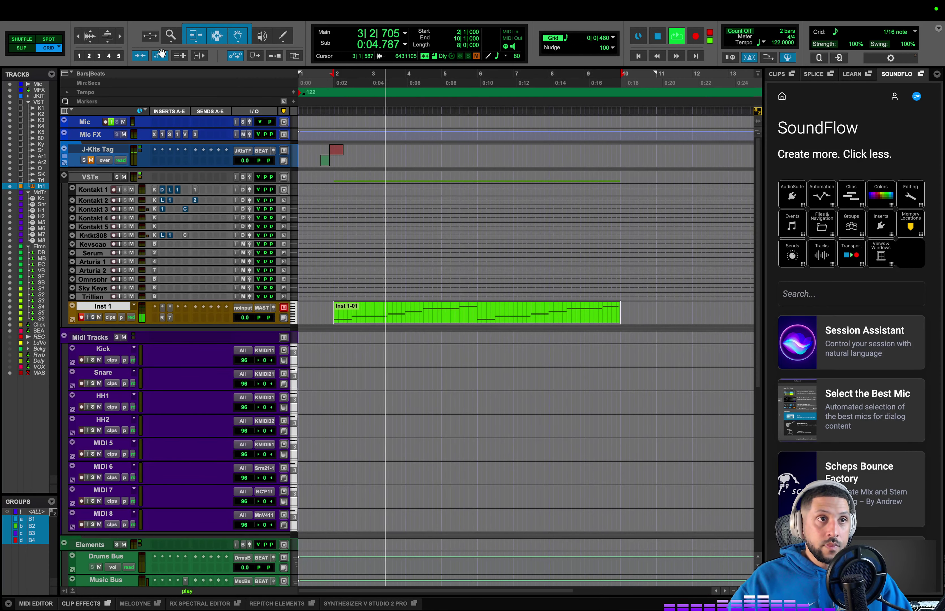
- Show the velocity lane of Inst 1, set the clip's note velocities to about 78 and play it back
click(168, 39)
key(t)
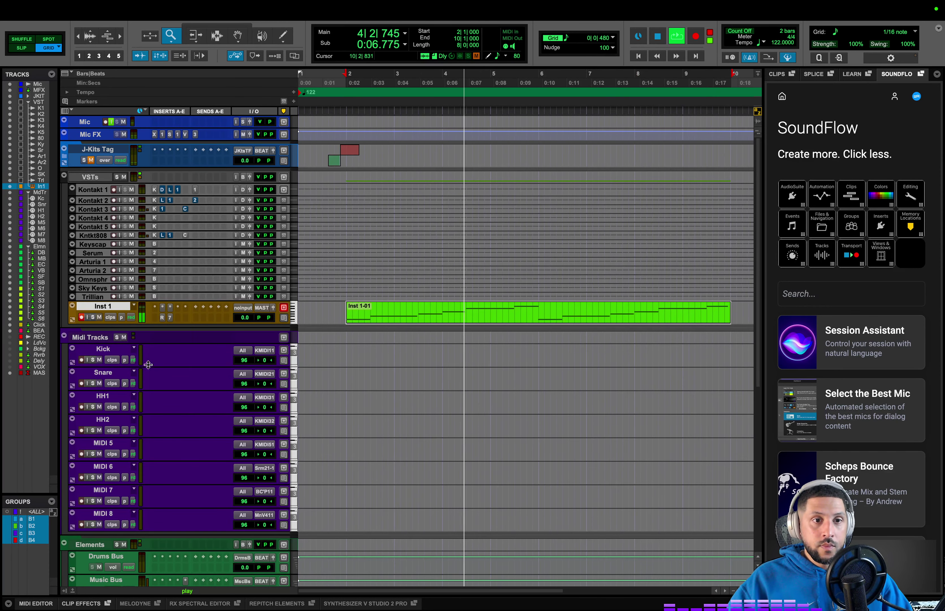
key(space)
click(501, 328)
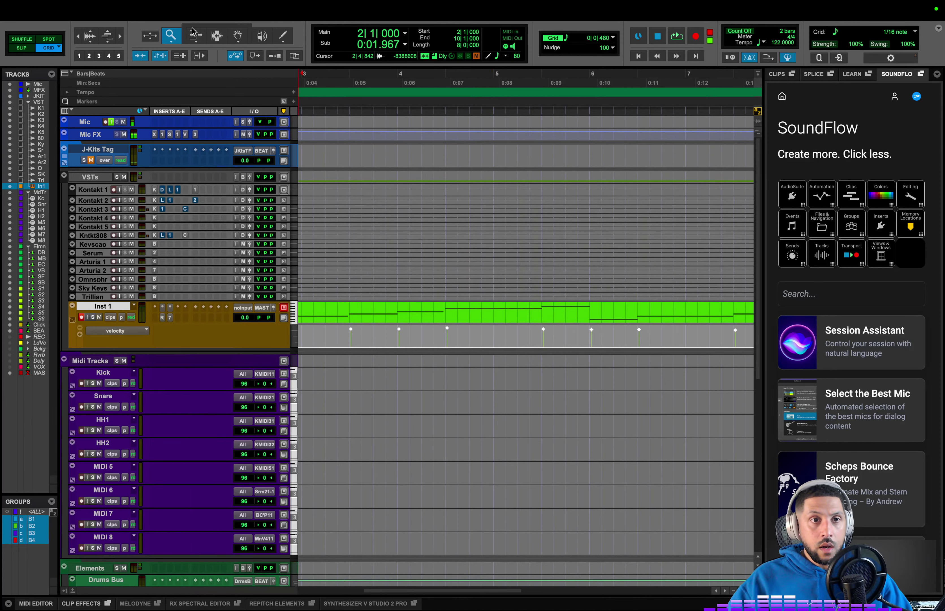
mouse_move(223, 23)
key(r)
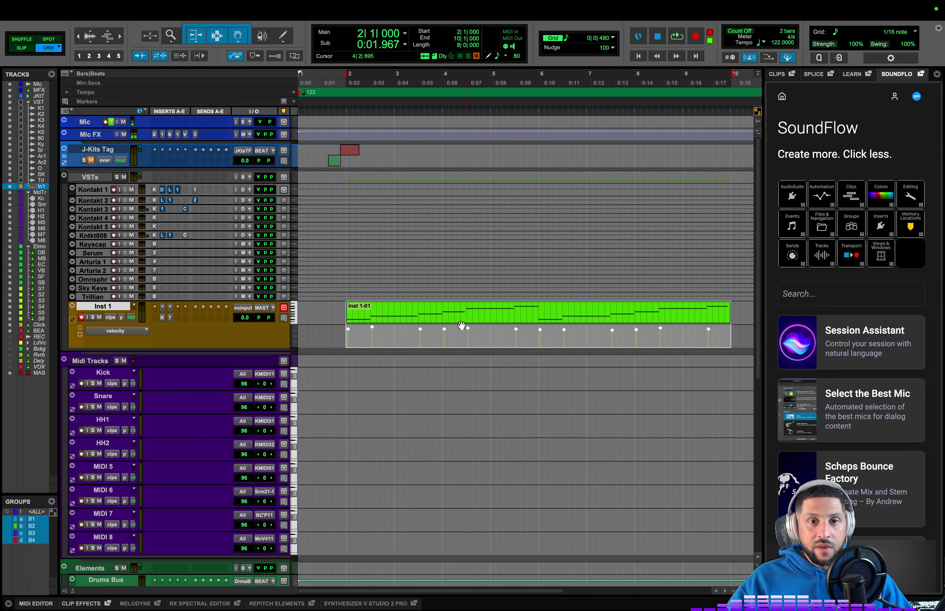
drag(471, 329, 471, 420)
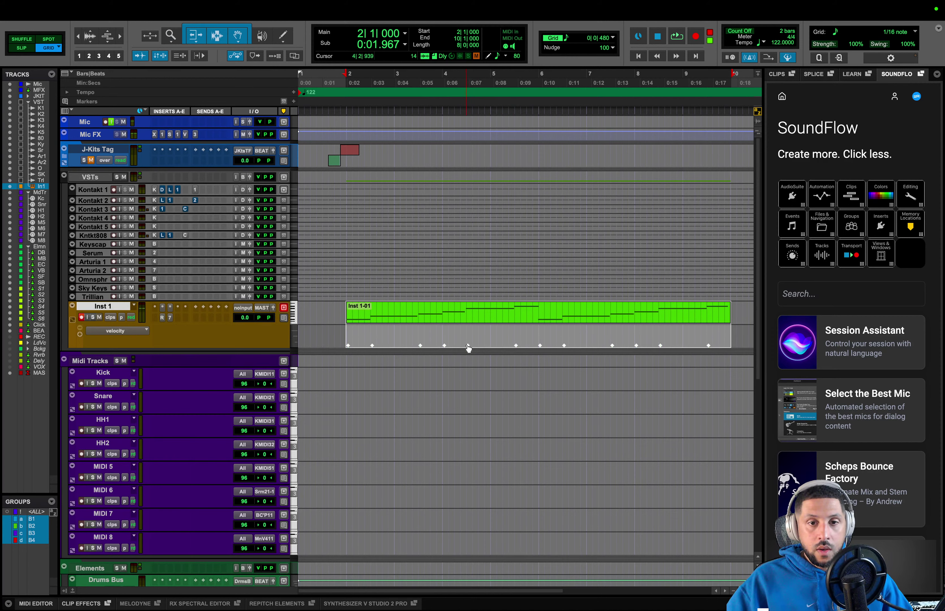
drag(469, 349, 469, 337)
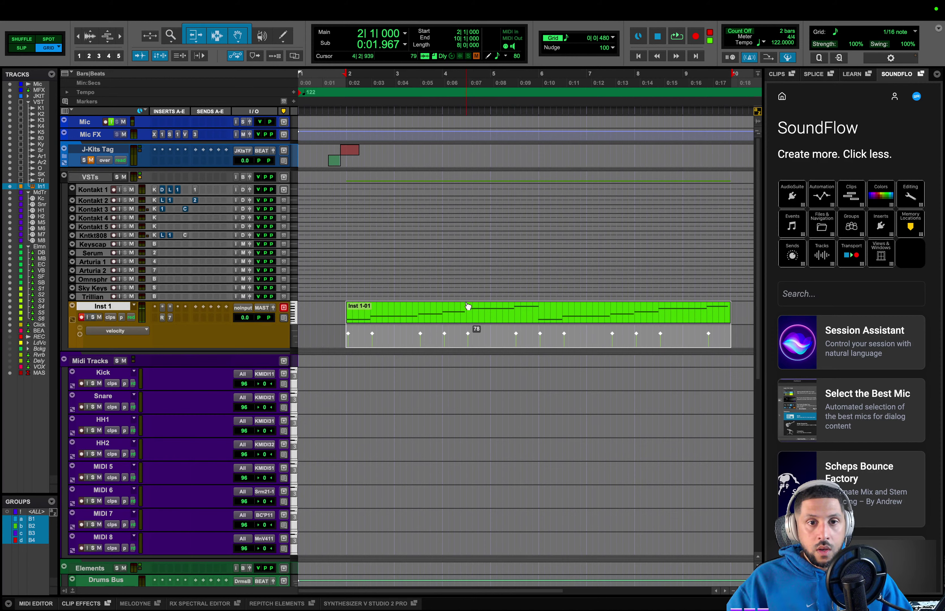
key(space)
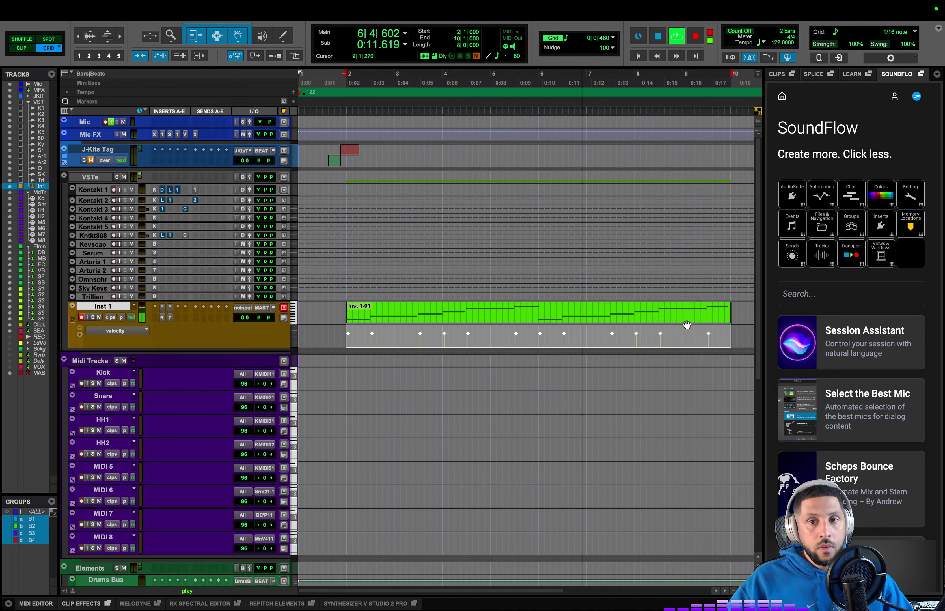
- Select the last chord of the Inst 1 clip, from bar 9 beat 3, transpose it by 2 semitones and audition it
drag(707, 312, 729, 311)
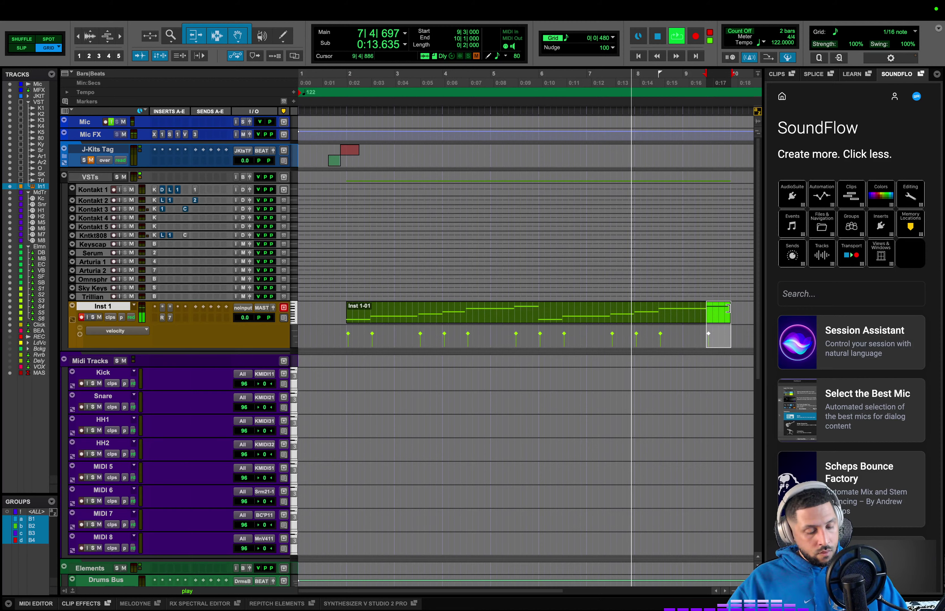
key(alt+t)
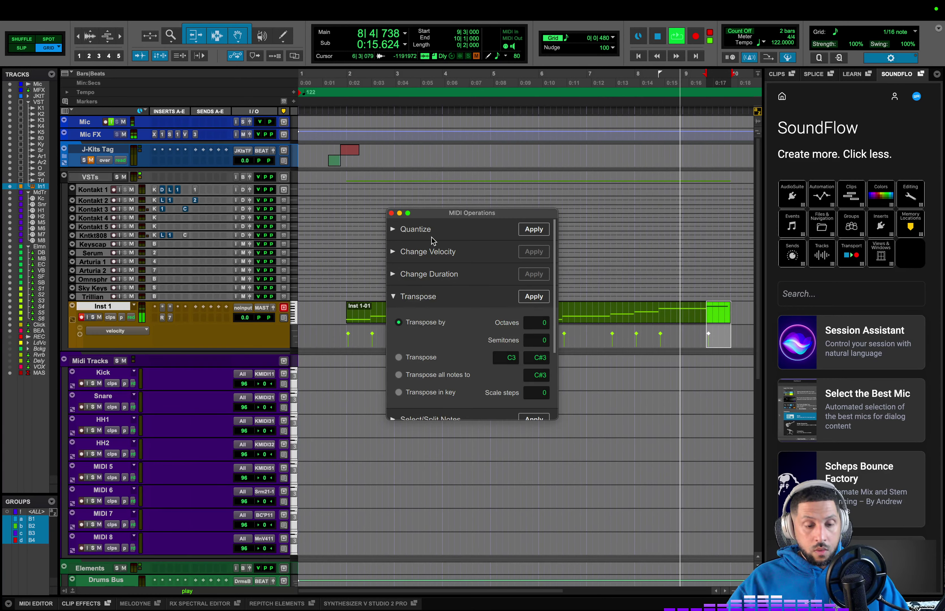
click(545, 344)
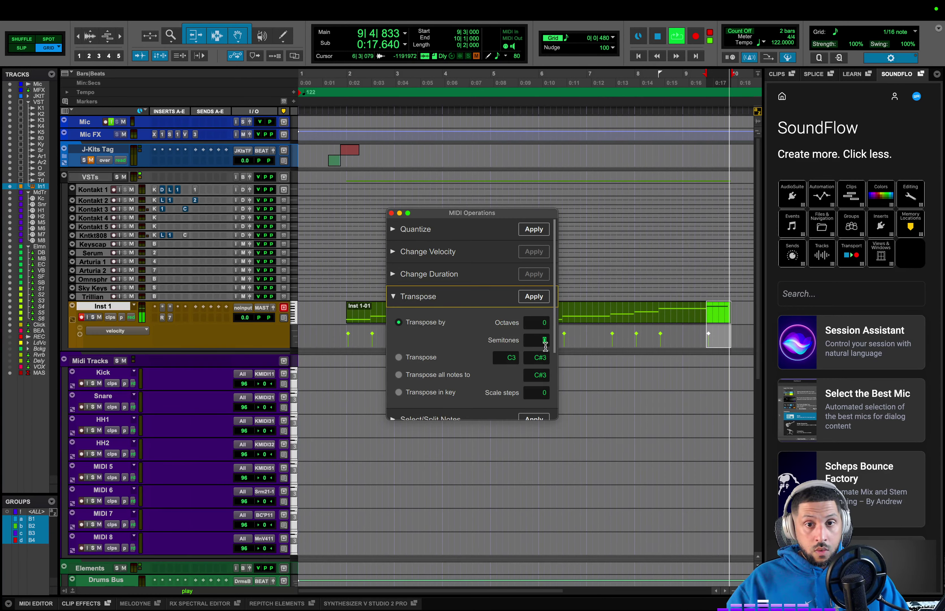
text(2)
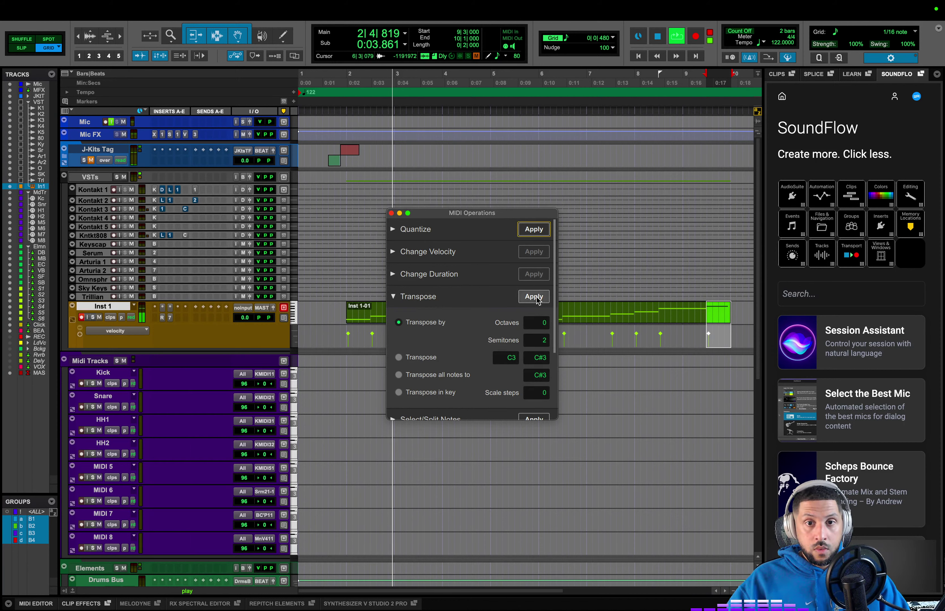
click(534, 297)
click(703, 314)
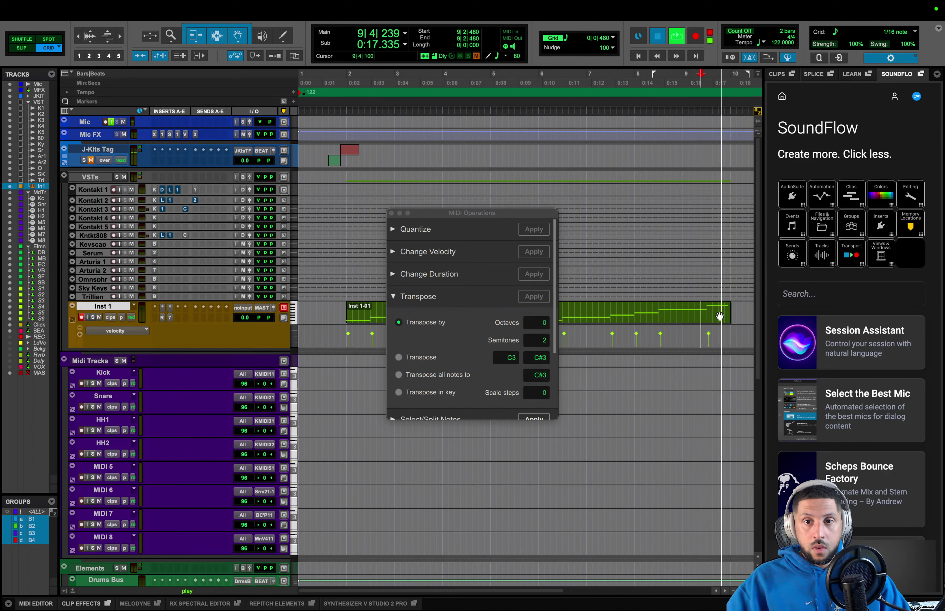
key(space)
- Reselect the final chord from bar 9 beat 3 and transpose it by 1 semitone
drag(707, 314, 731, 313)
click(547, 340)
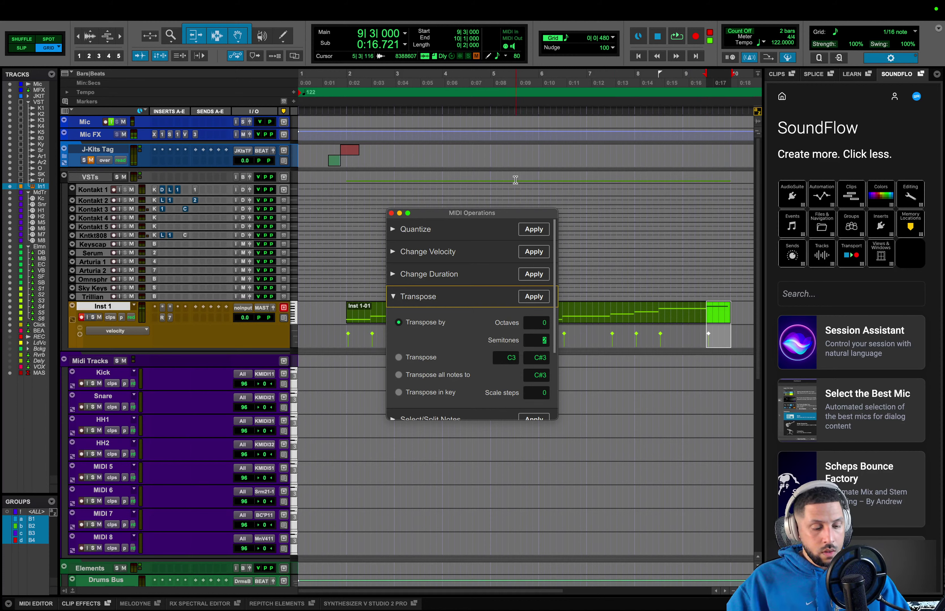
click(535, 294)
key(space)
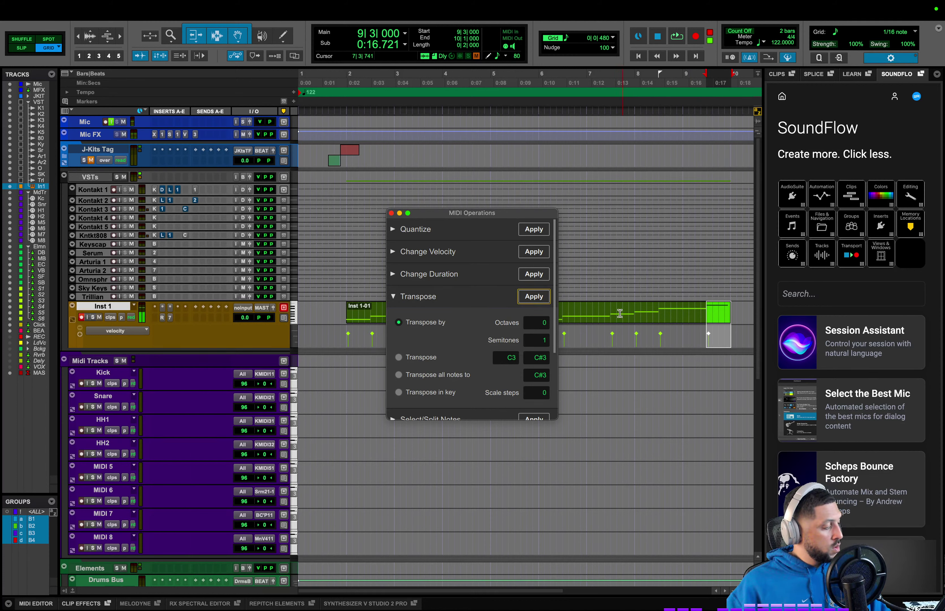
- Apply another 1-semitone transposition to the final chord and play the ending from bar 8 beat 3
click(533, 344)
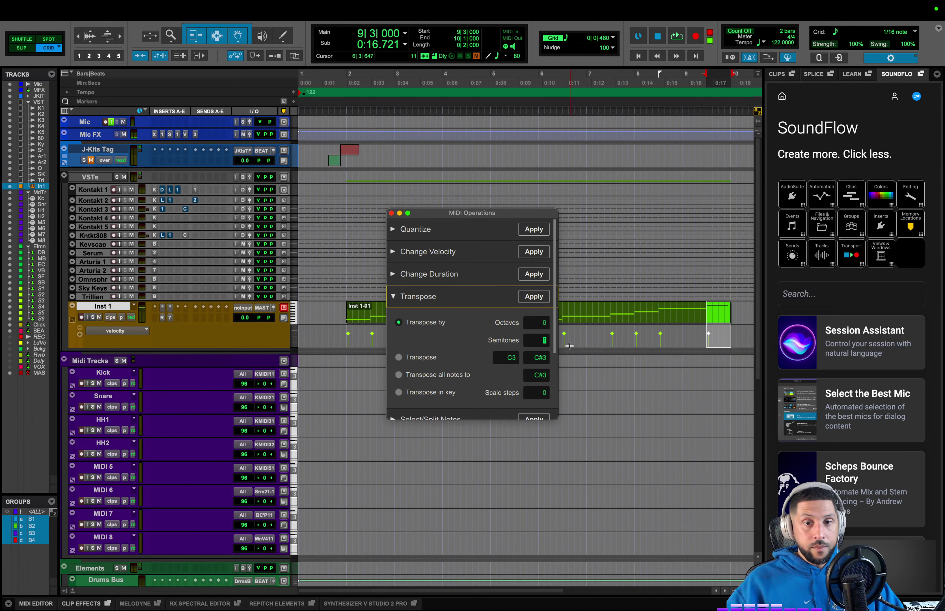
click(541, 295)
key(space)
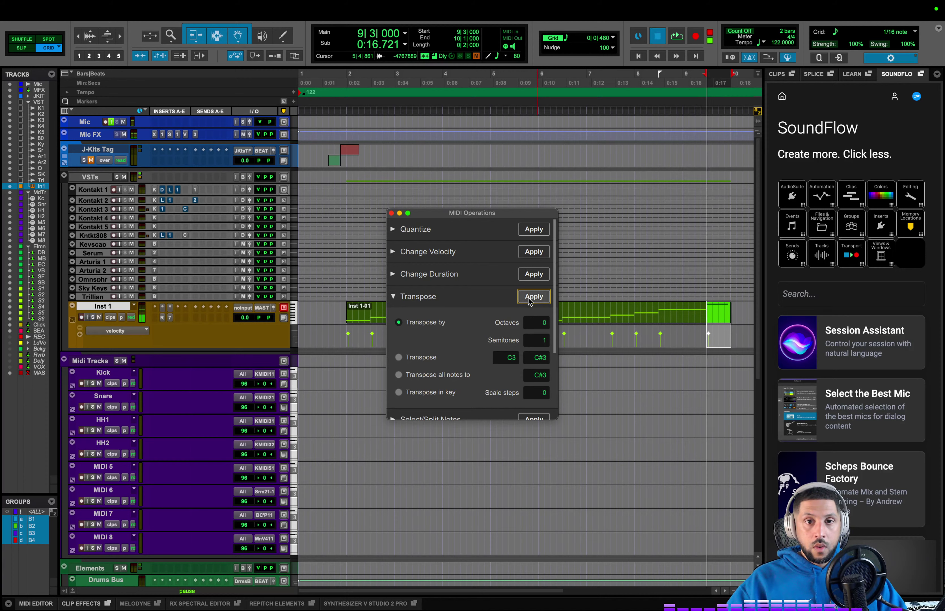
click(658, 311)
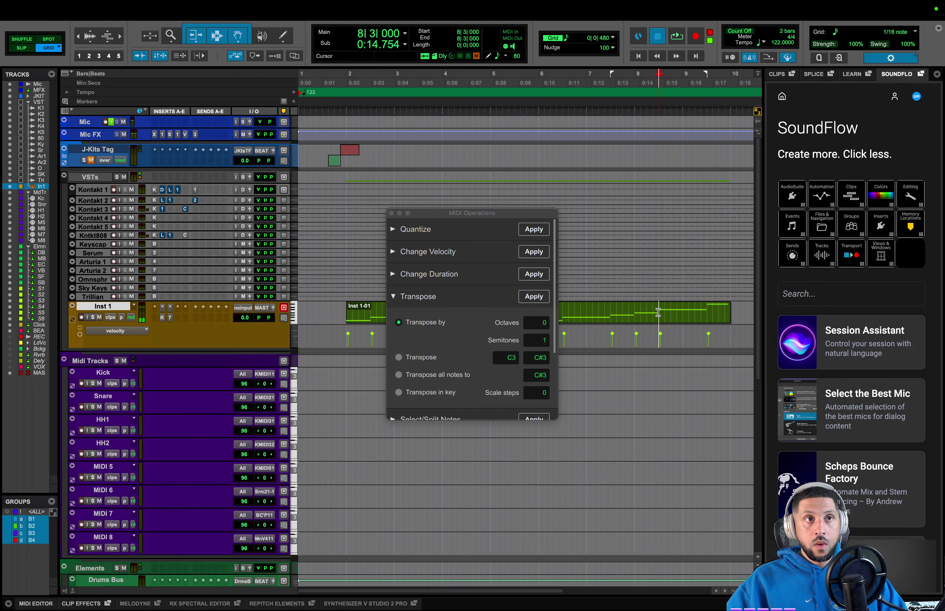
key(space)
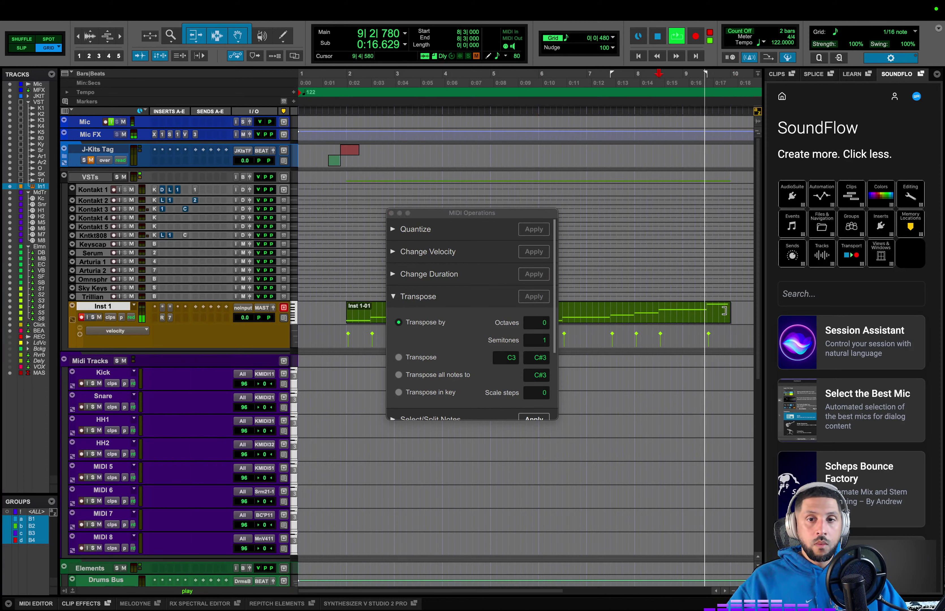
- Select the whole Inst 1 clip, close the MIDI Operations window and play the progression from bar 2
drag(707, 312, 323, 306)
key(space)
key(space)
double_click(347, 308)
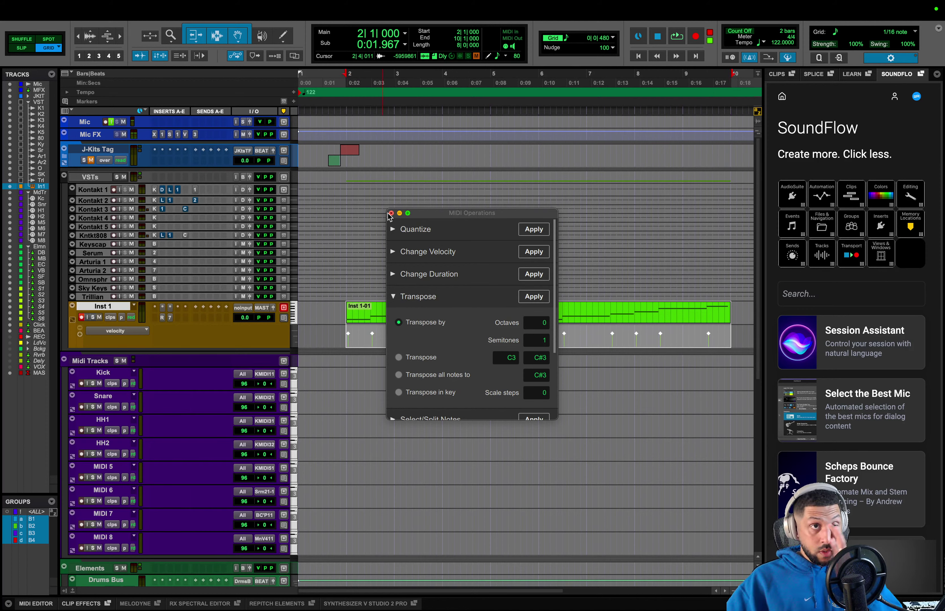
click(391, 214)
key(space)
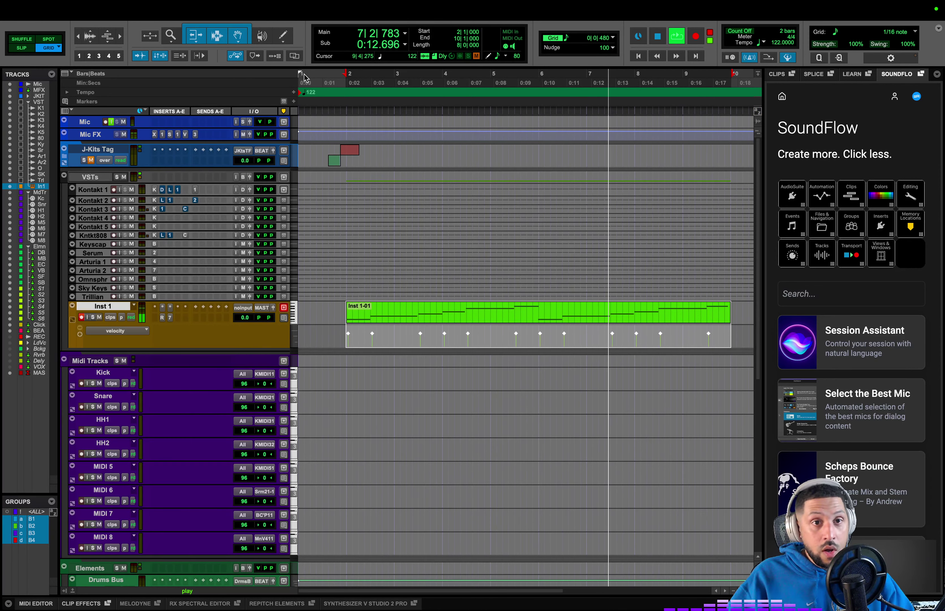
- Reselect the full Inst 1 clip for looped playback and hide the track's velocity lane
click(382, 321)
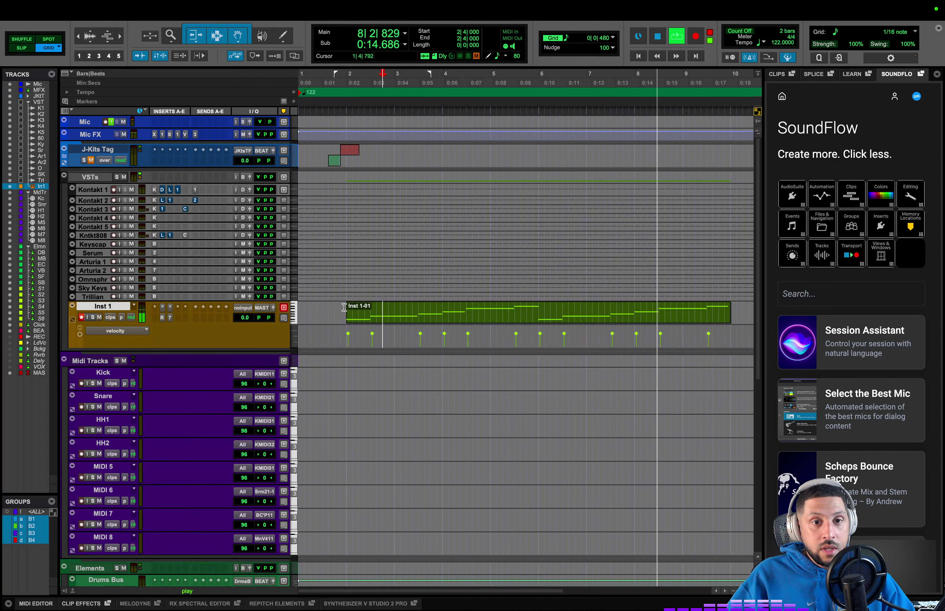
drag(347, 313, 727, 309)
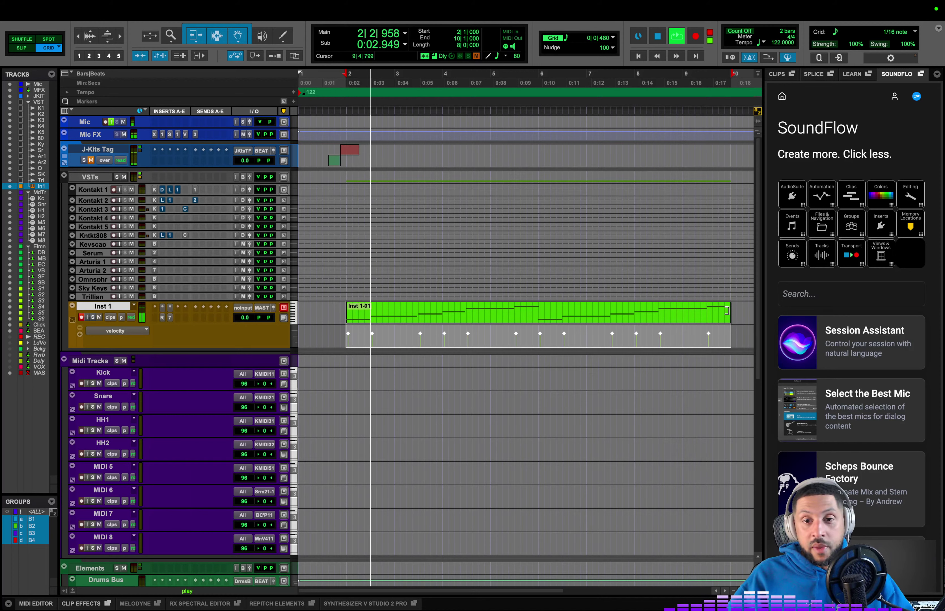
click(72, 319)
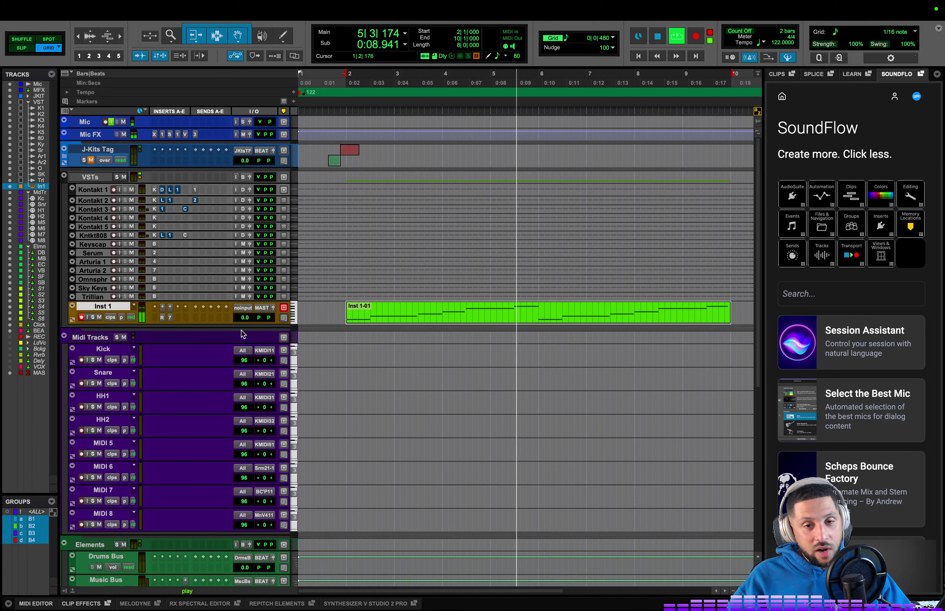
- Review the DX7 V and Rendition Lite windows on Inst 1 during playback, shrink the Rendition Lite window and close it
click(170, 318)
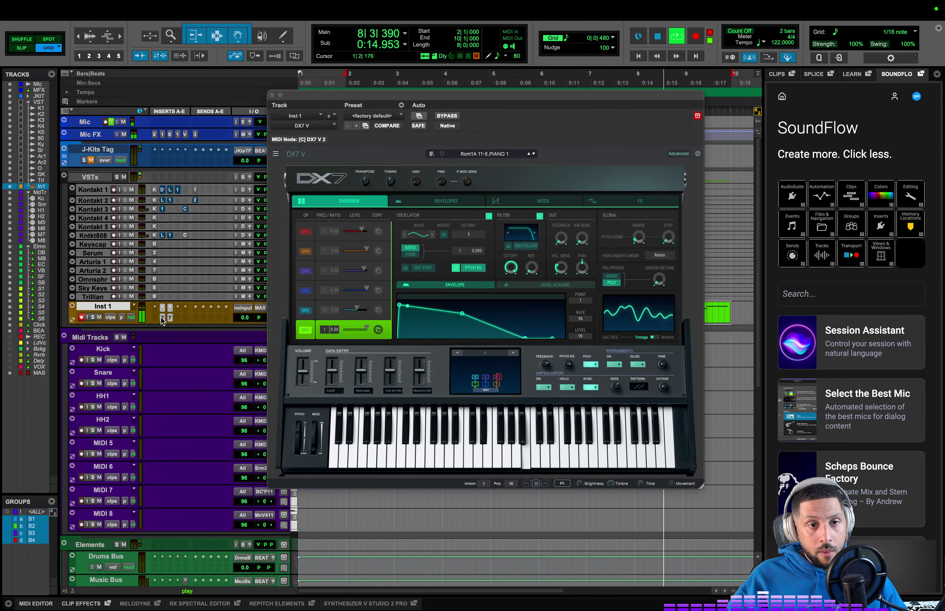
click(161, 317)
mouse_move(711, 97)
mouse_down()
mouse_move(558, 131)
mouse_move(712, 85)
mouse_up()
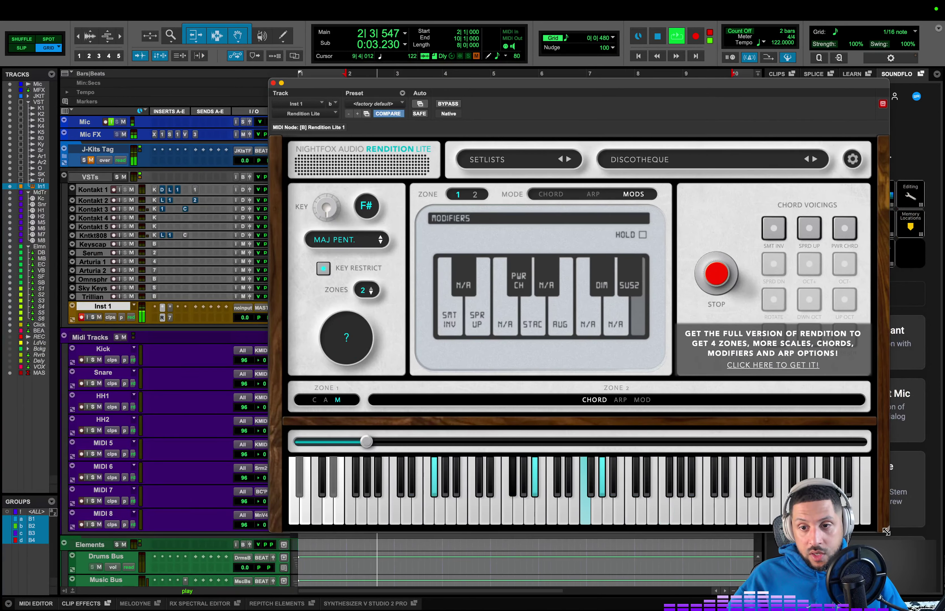
drag(888, 531, 744, 469)
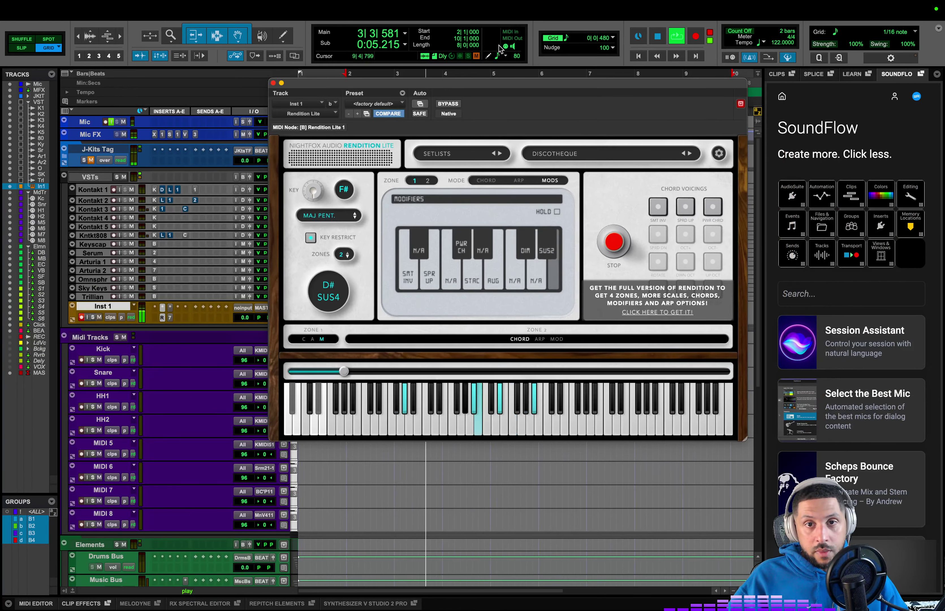
drag(514, 83, 688, 162)
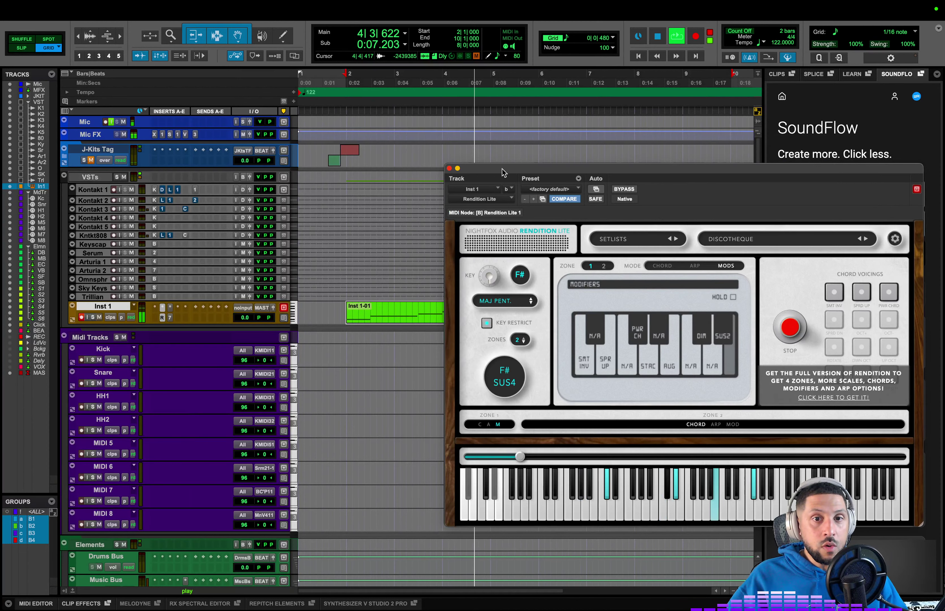
drag(503, 167, 507, 145)
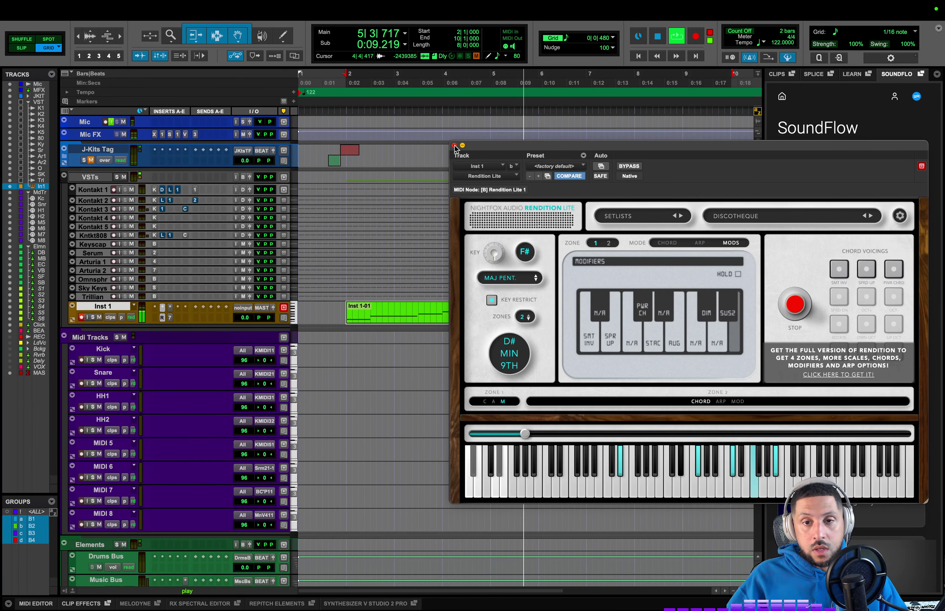
click(455, 146)
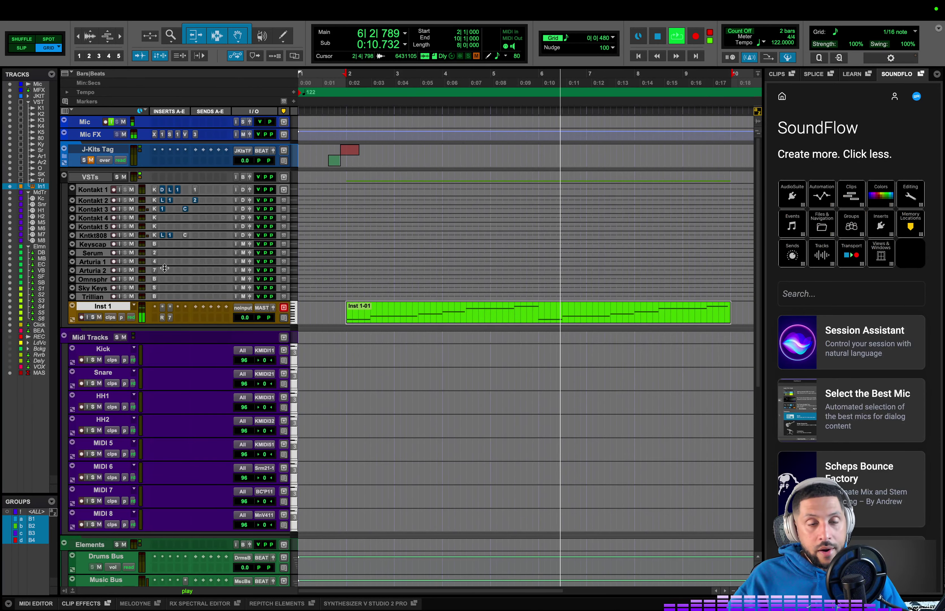
- Open Kontakt on the Kontakt 3 track and browse its files to the JKits_HH_electronic folder in JKits_HH_OH_Crash_Rides
click(155, 210)
click(457, 227)
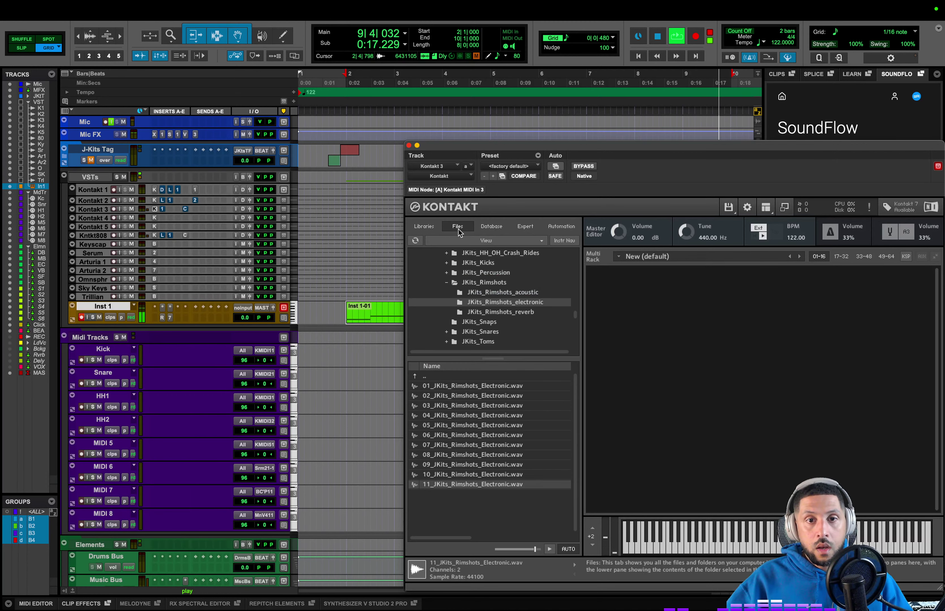
scroll(506, 293, up, 2)
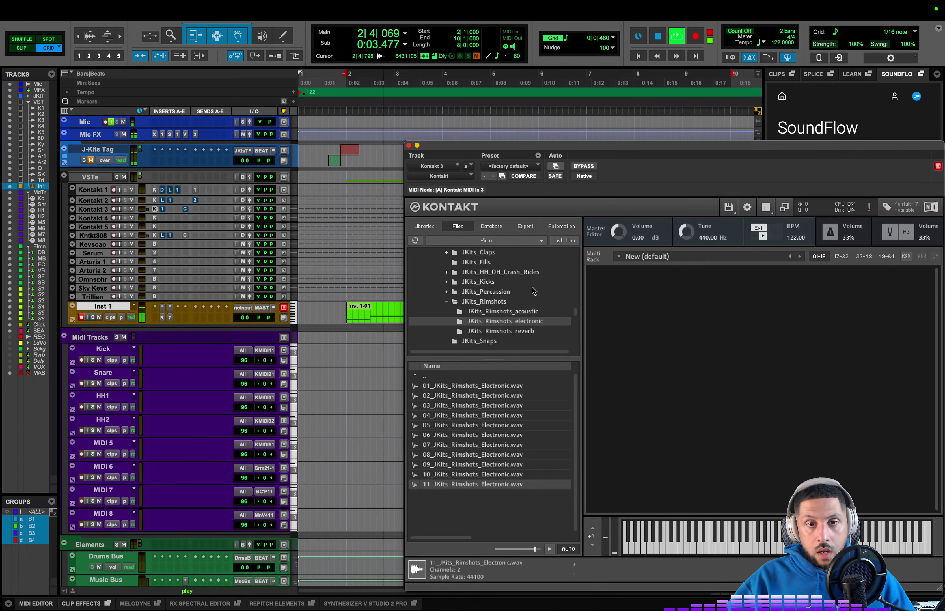
click(498, 272)
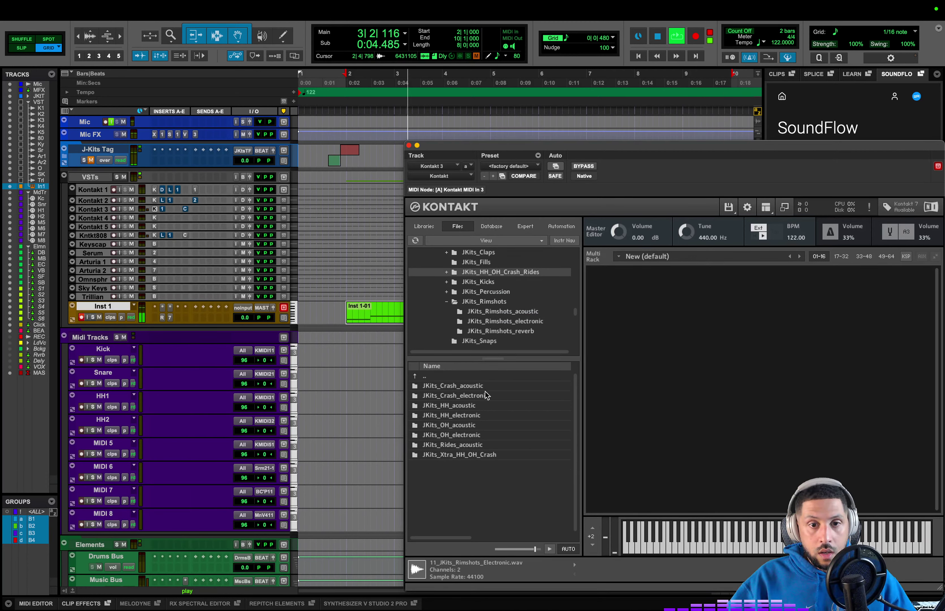
double_click(481, 414)
- Audition the electronic hi-hat samples one by one through 14_JKits_HH_Electronic.wav
click(481, 414)
key(Down)
key(Down)
key(Down)
key(Down)
key(Down)
key(Down)
key(Down)
key(Down)
key(Down)
key(Down)
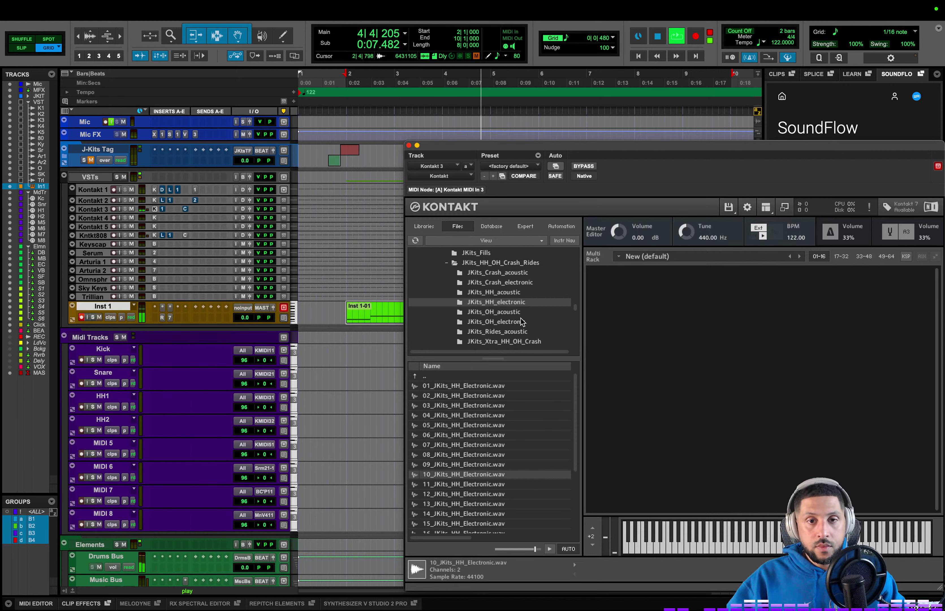
- Open the _DRUMS folder inside J-Kits Soundz in Kontakt's file browser
scroll(516, 308, up, 10)
scroll(517, 307, down, 10)
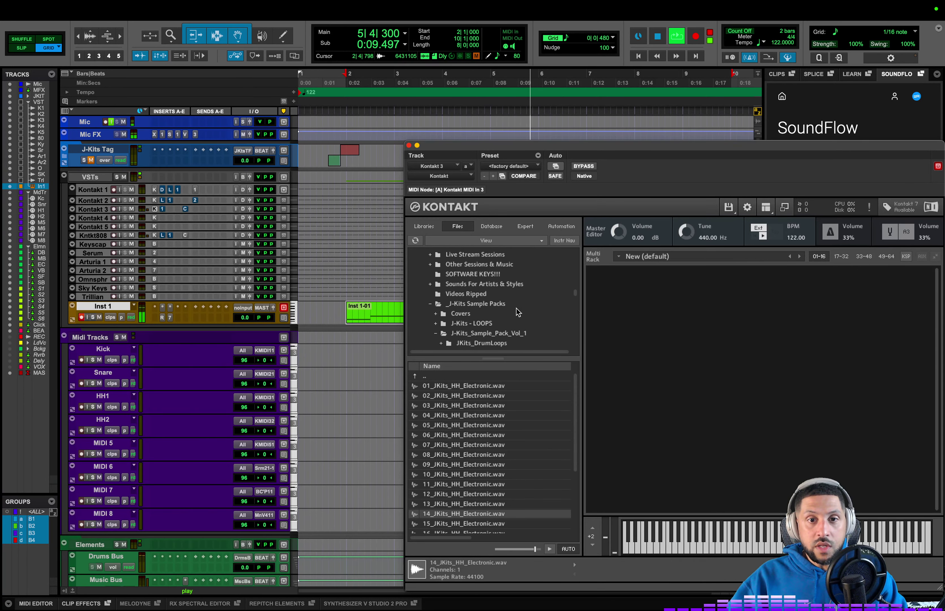
scroll(498, 314, up, 5)
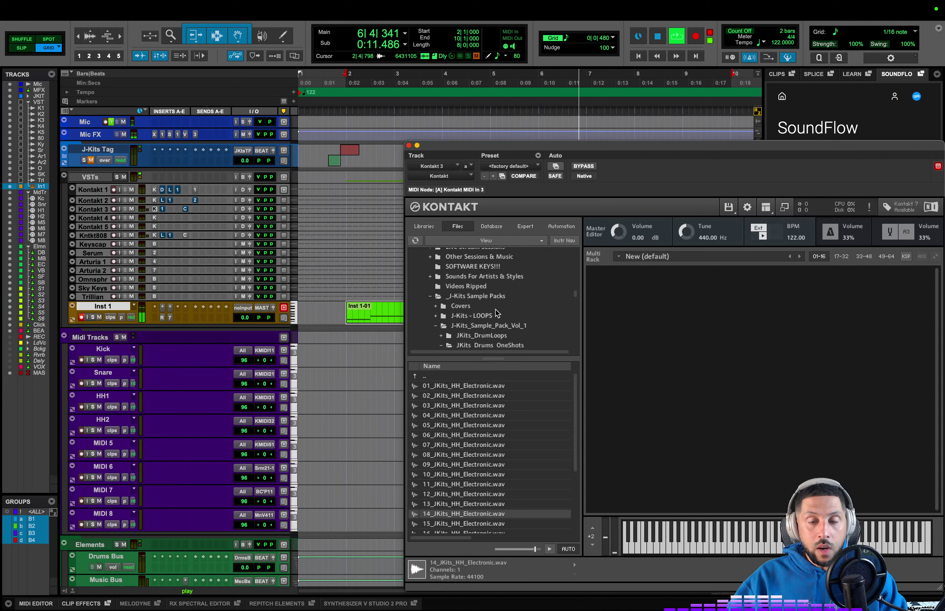
scroll(499, 307, down, 4)
scroll(499, 304, up, 5)
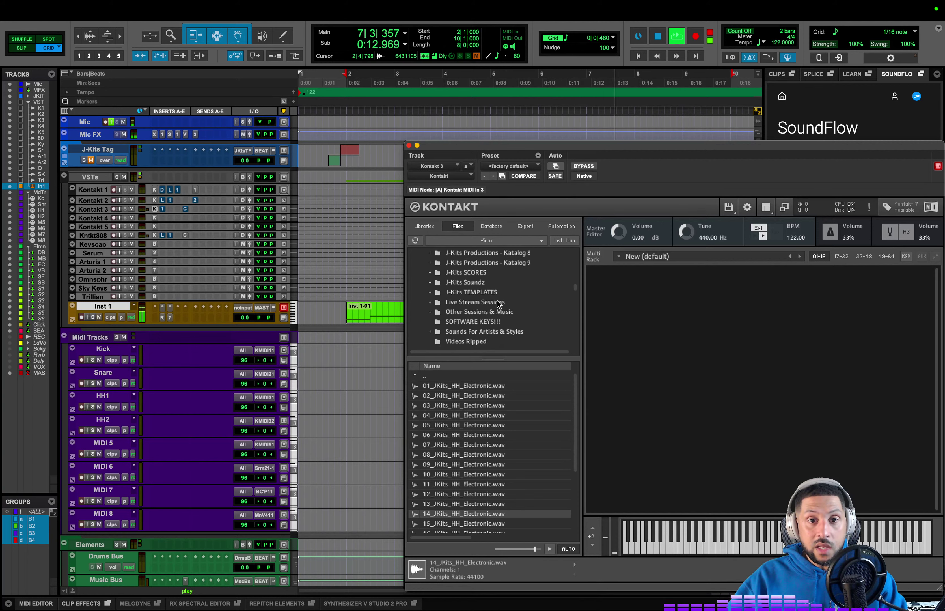
click(492, 282)
scroll(521, 308, down, 6)
scroll(521, 312, up, 8)
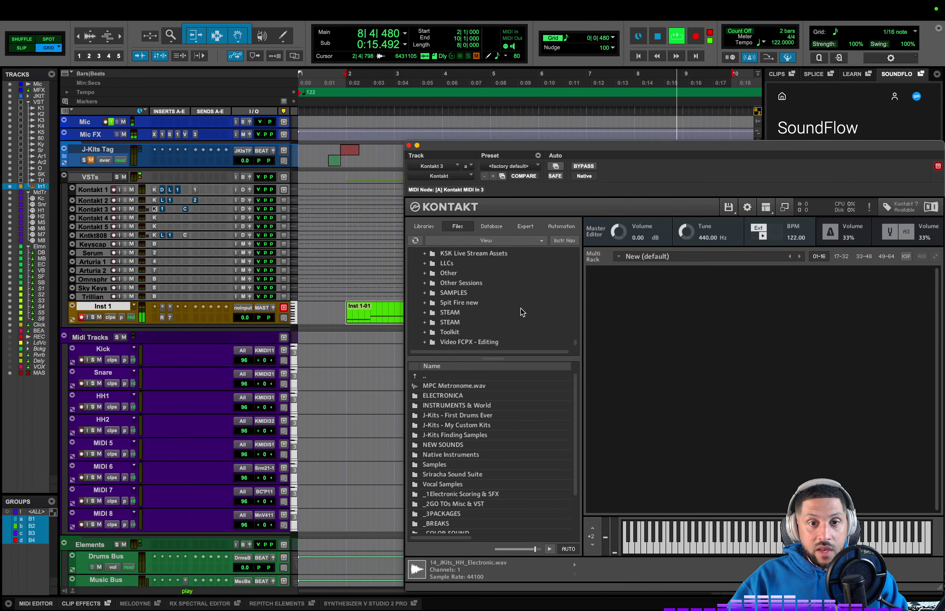
scroll(521, 312, up, 3)
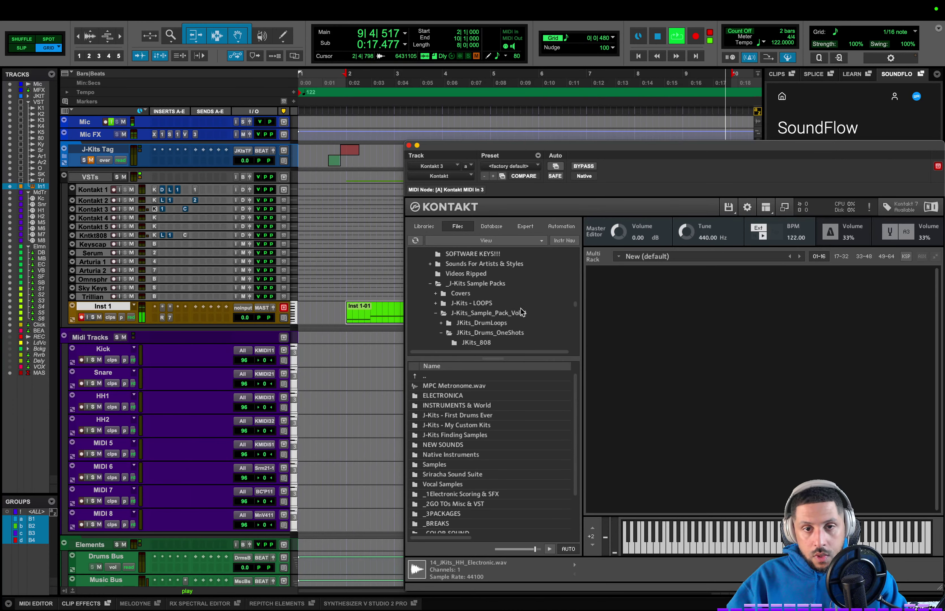
scroll(520, 312, down, 4)
scroll(520, 311, up, 3)
scroll(521, 312, down, 8)
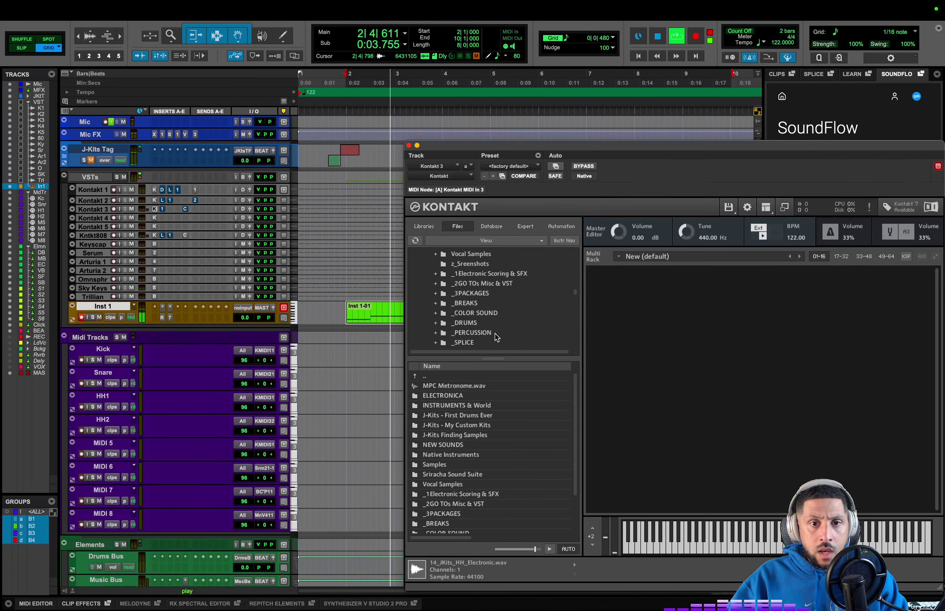
double_click(492, 320)
- Open the Hi Hat & Cymbals folder in Roland TR-909 WAV, under Roland Series and ROLAND TR-909
scroll(519, 330, down, 1)
scroll(519, 328, down, 7)
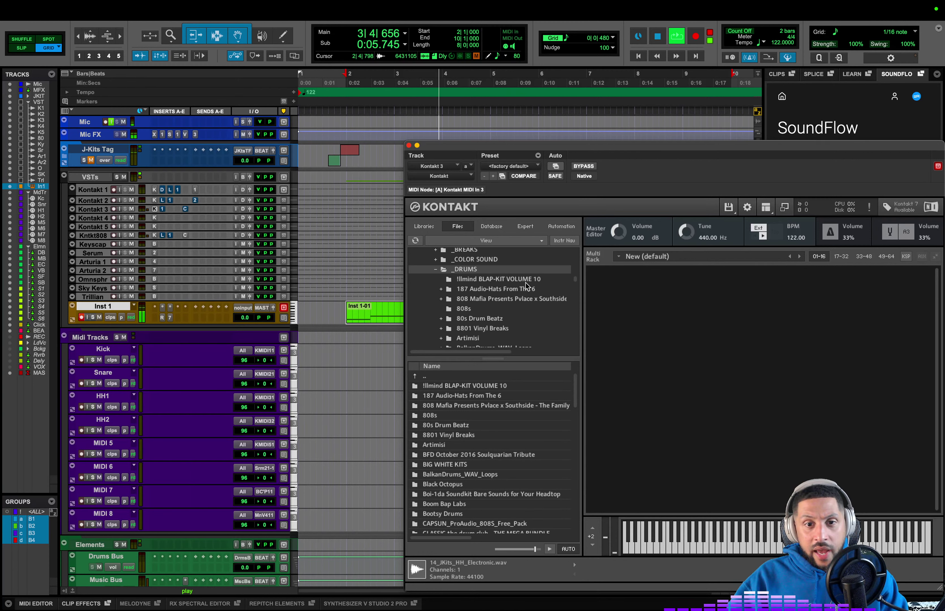
scroll(516, 304, down, 15)
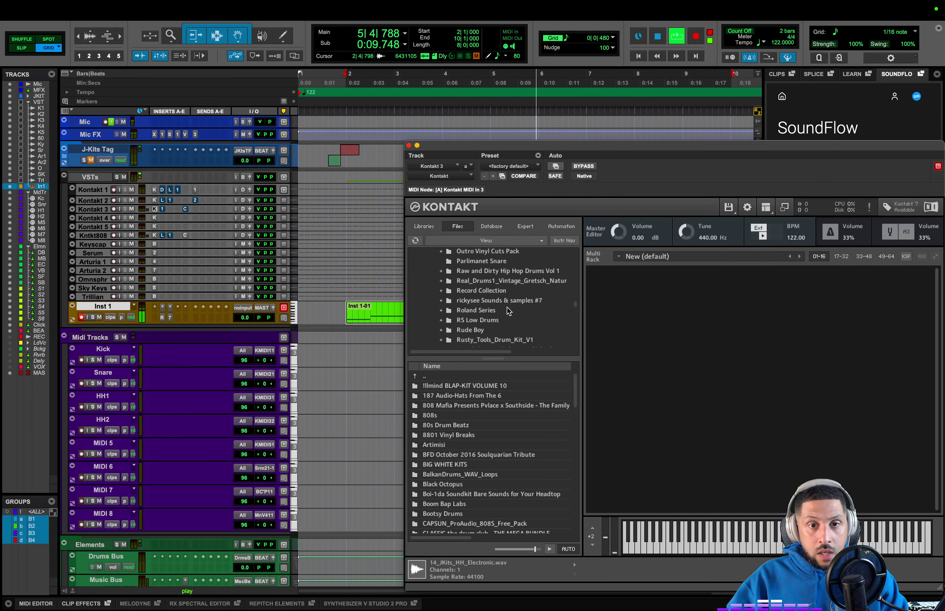
double_click(484, 310)
scroll(512, 319, down, 5)
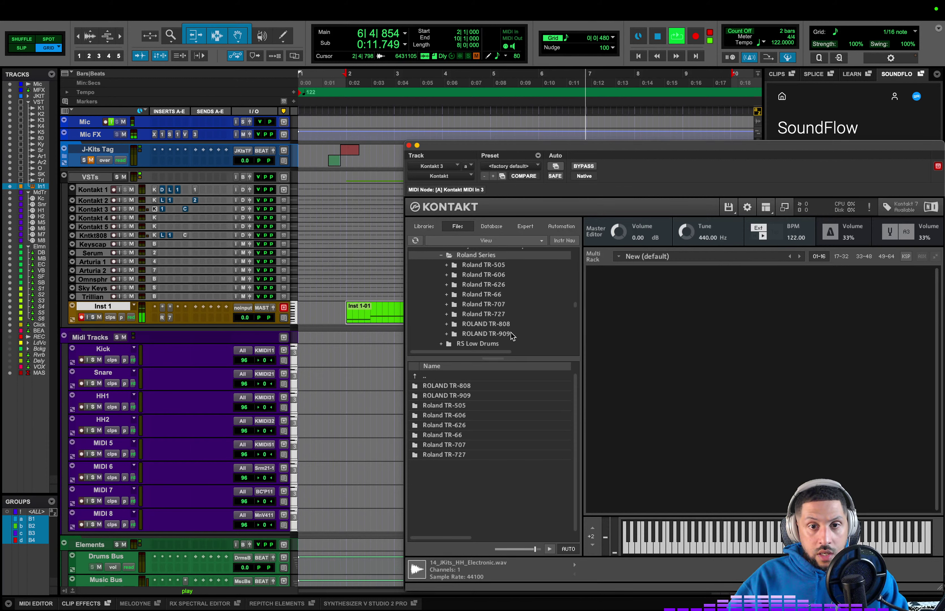
double_click(492, 333)
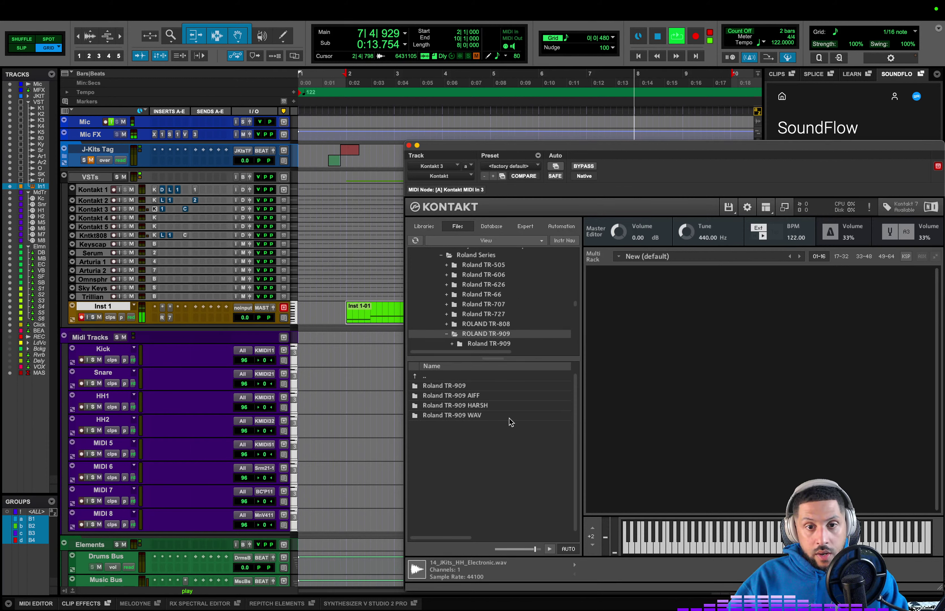
double_click(480, 415)
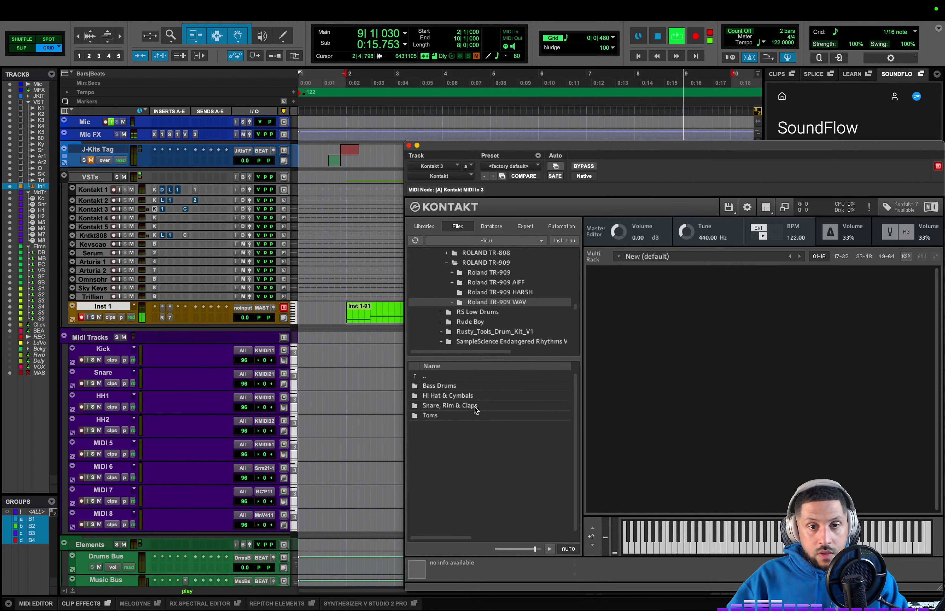
double_click(484, 395)
- Audition the TR-909 closed and pedal hi-hat samples from 909C 42 CHH 1.wav up to 909C 44 PHH 4.wav
click(484, 385)
key(Down)
key(Down)
key(Down)
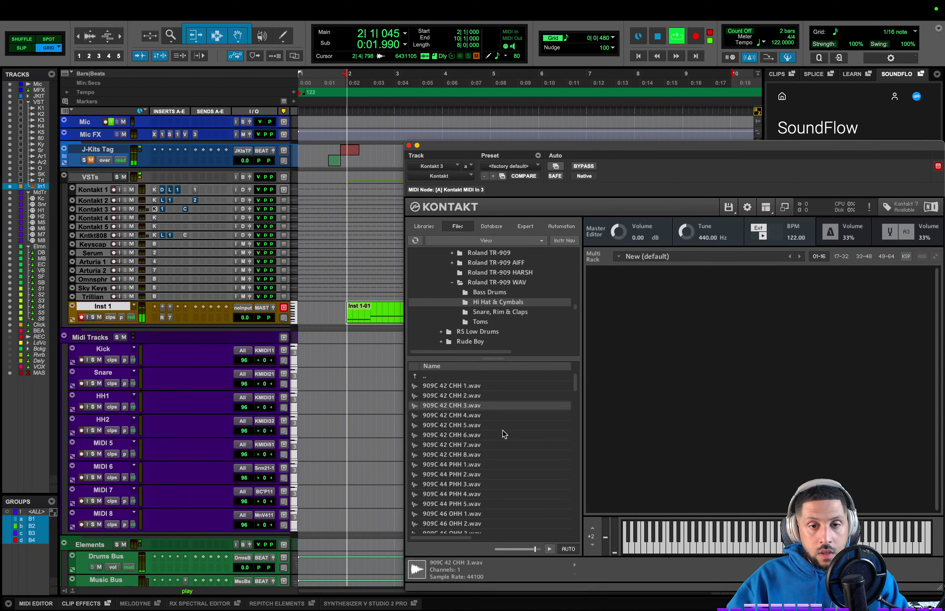
key(Down)
key(Down)
key(Down)
key(Down)
key(Down)
key(Down)
key(Down)
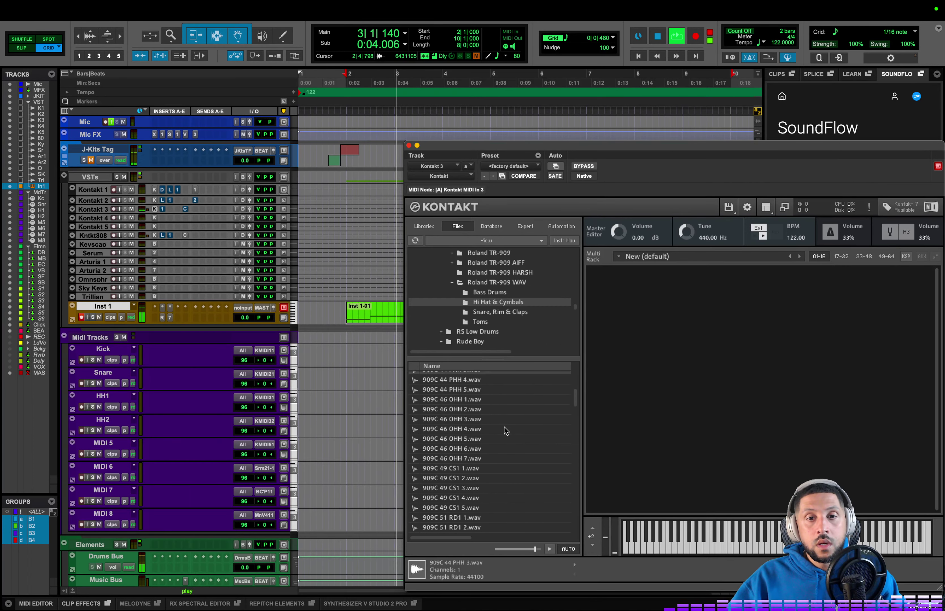
key(Down)
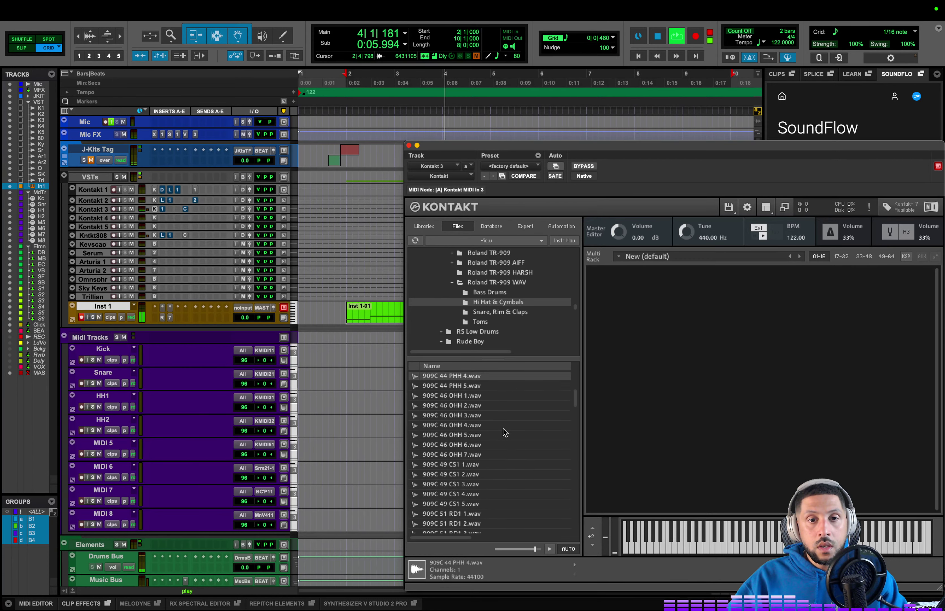
key(Down)
key(Up)
key(Down)
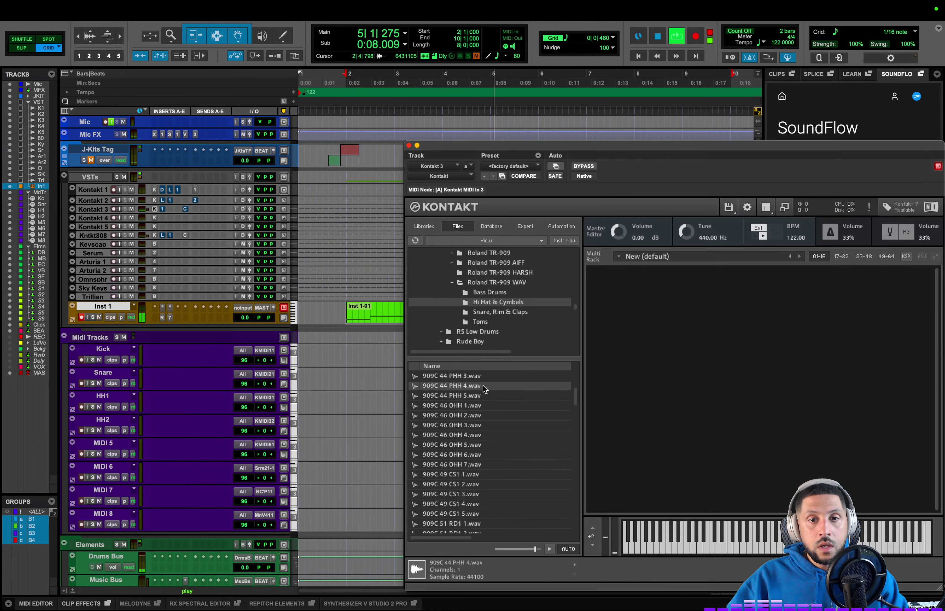
key(Up)
- Load 909C 44 PHH 4.wav as a Kontakt instrument, select the HH1 track and check its MIDI output routing
double_click(483, 385)
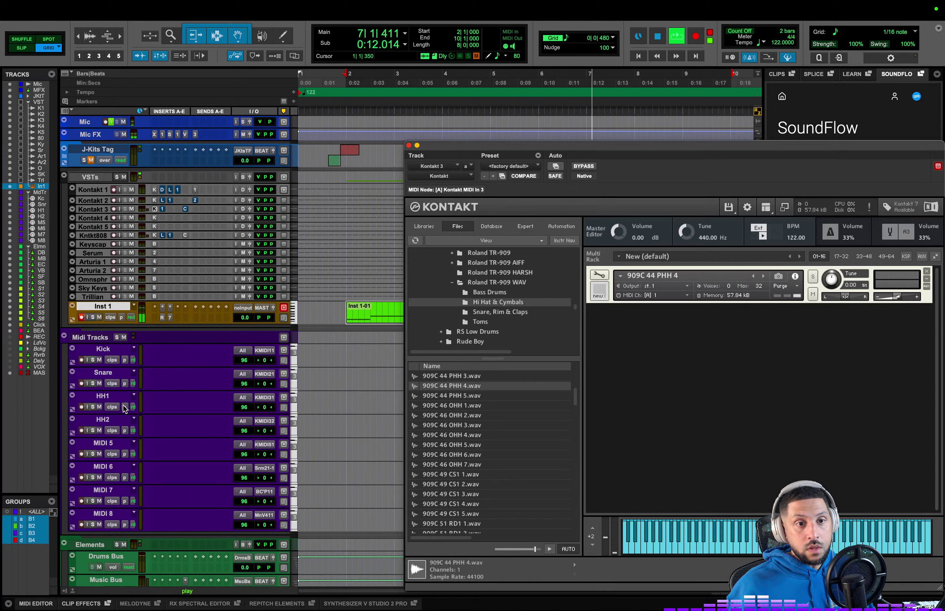
click(110, 396)
click(285, 407)
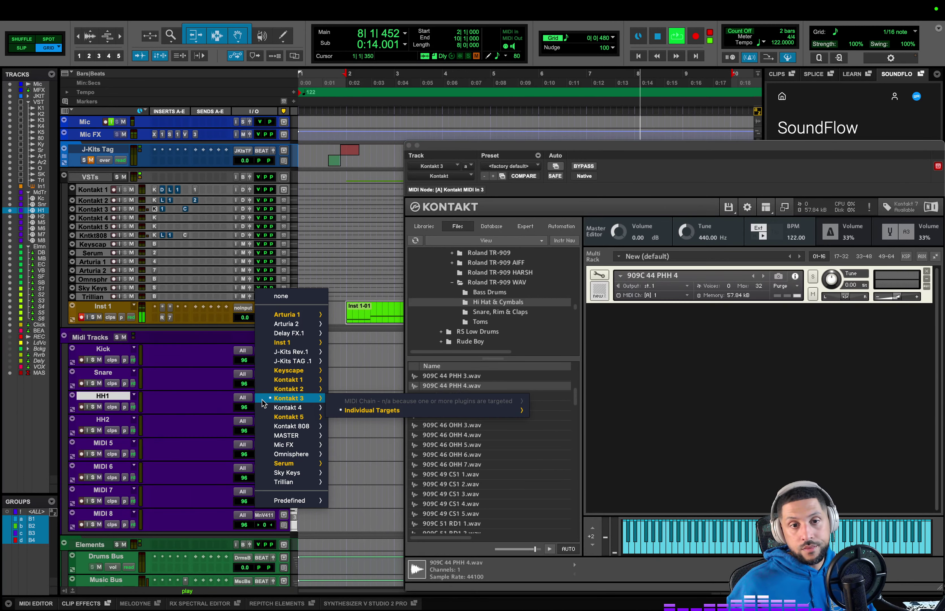
click(222, 400)
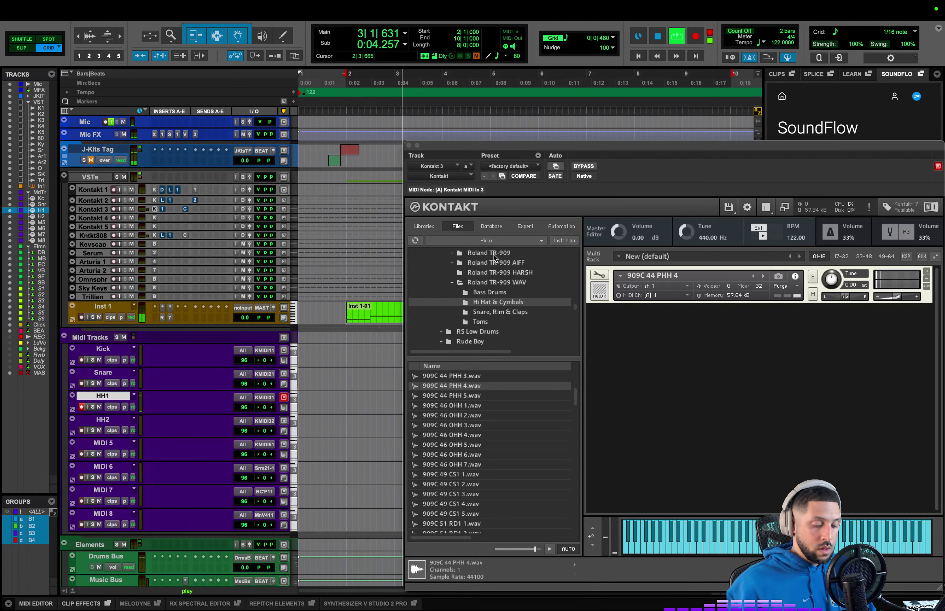
- Record a hi-hat pattern on HH1 across bars 2 to 10 and show the recorded clip's velocity lane
key(super+space)
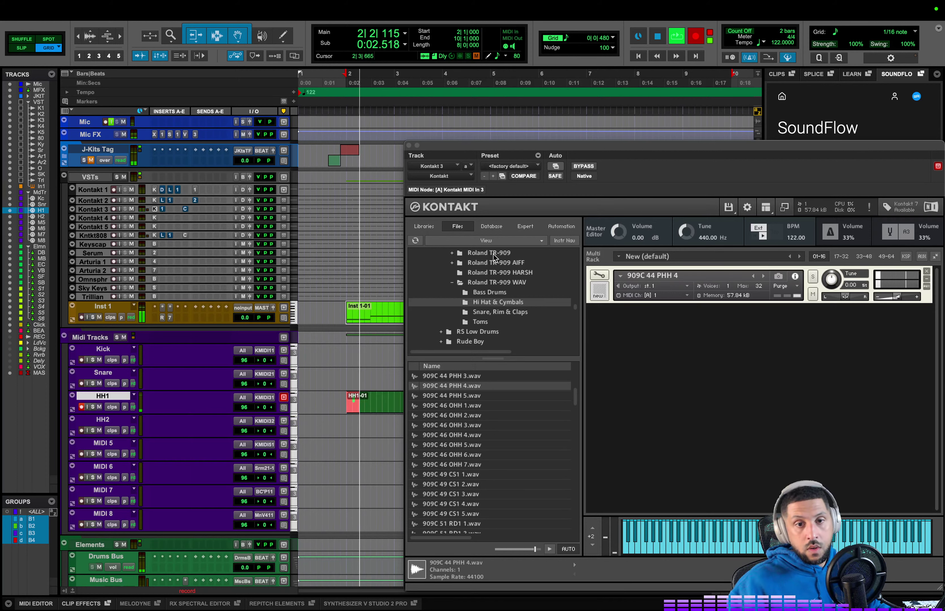
click(409, 145)
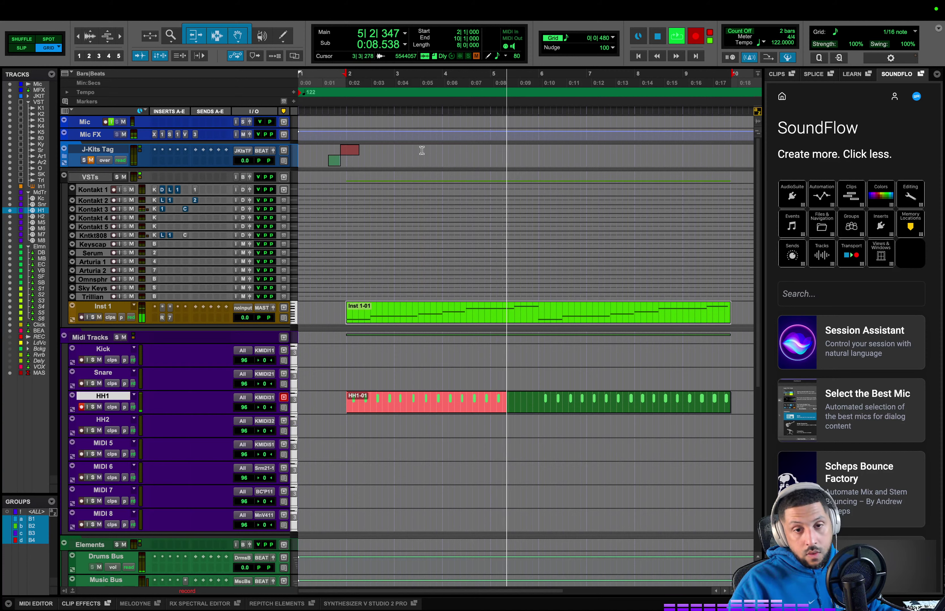
key(F12)
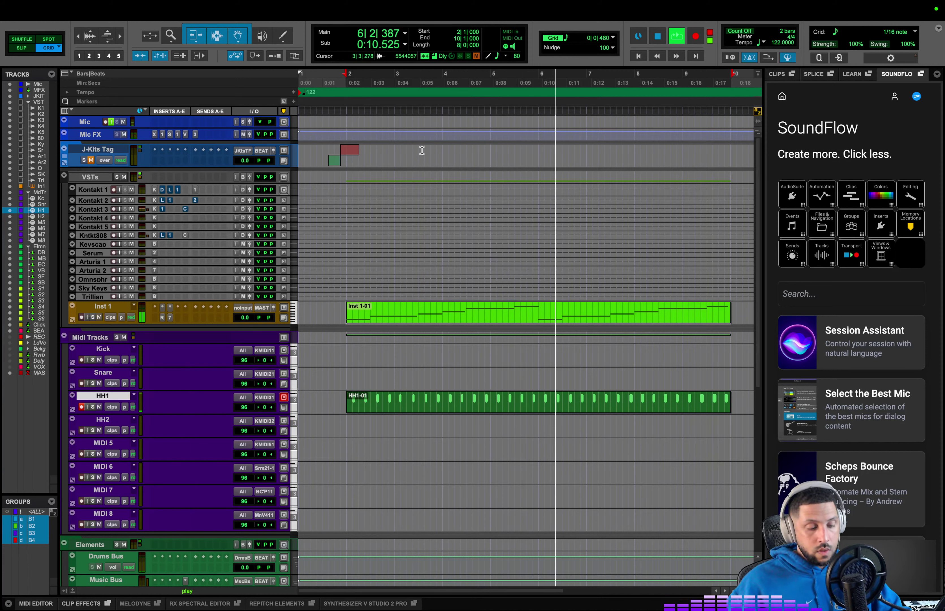
click(463, 405)
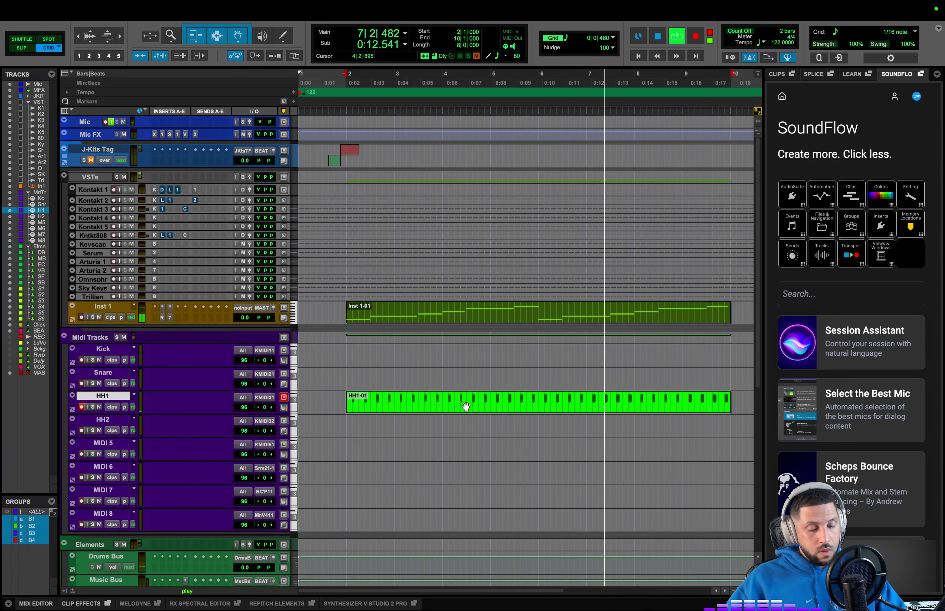
click(72, 410)
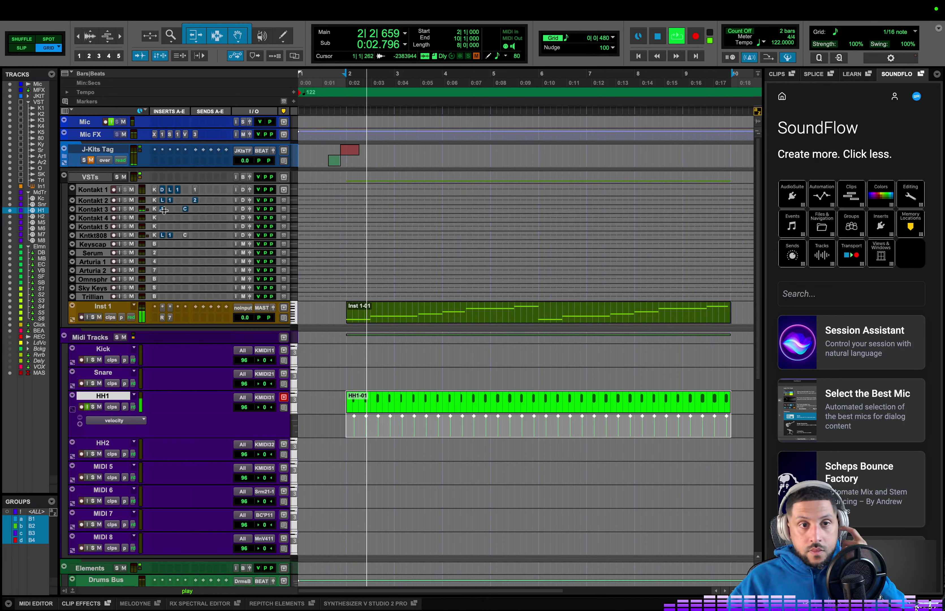
- Reopen Kontakt on the Kontakt 3 track and lower the 909C 44 PHH 4 instrument volume to -8.5 dB
click(154, 209)
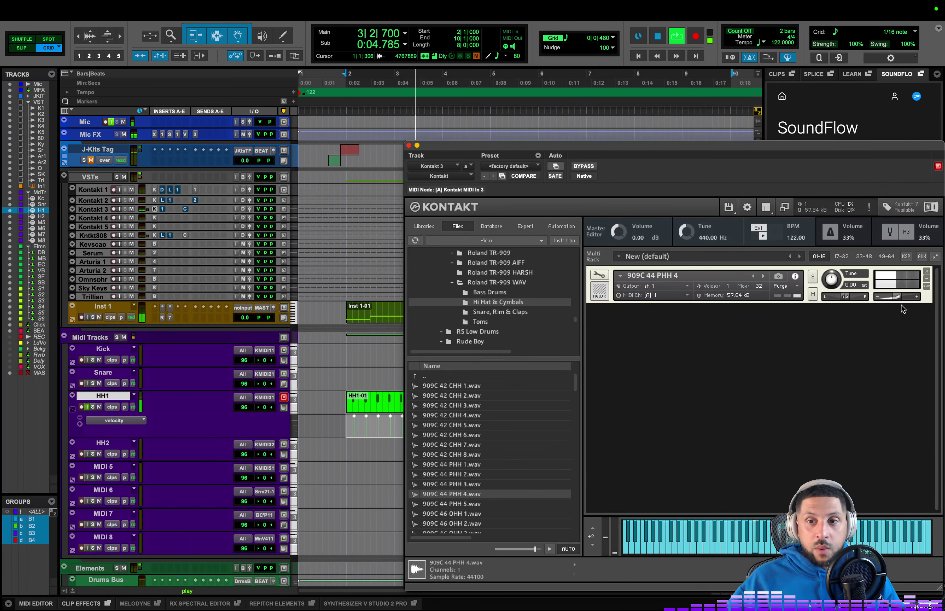
drag(897, 297, 896, 297)
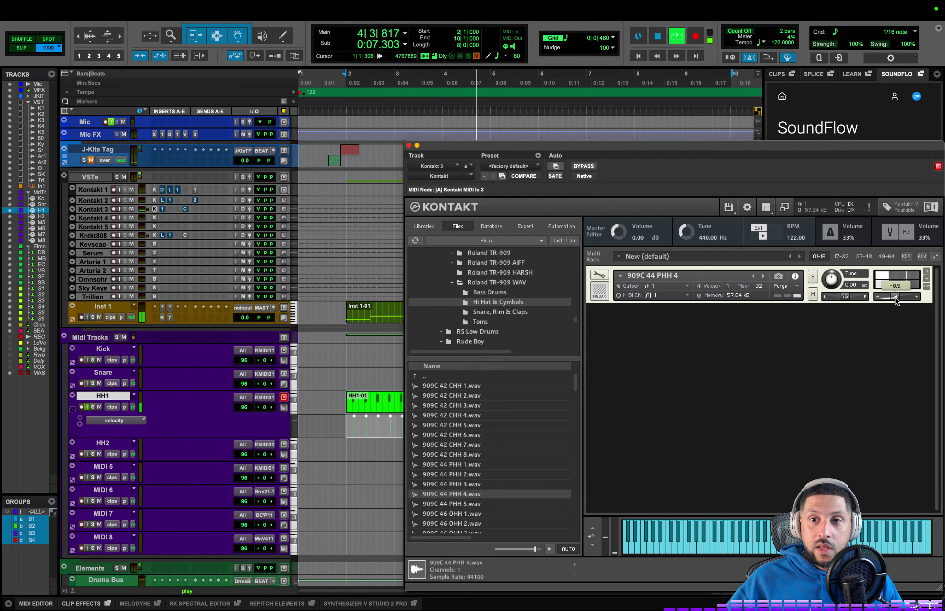
- Shape the hi-hat's volume envelope with 9.9 ms attack, 223.7 ms decay and sustain at -inf
click(597, 275)
drag(837, 470, 837, 493)
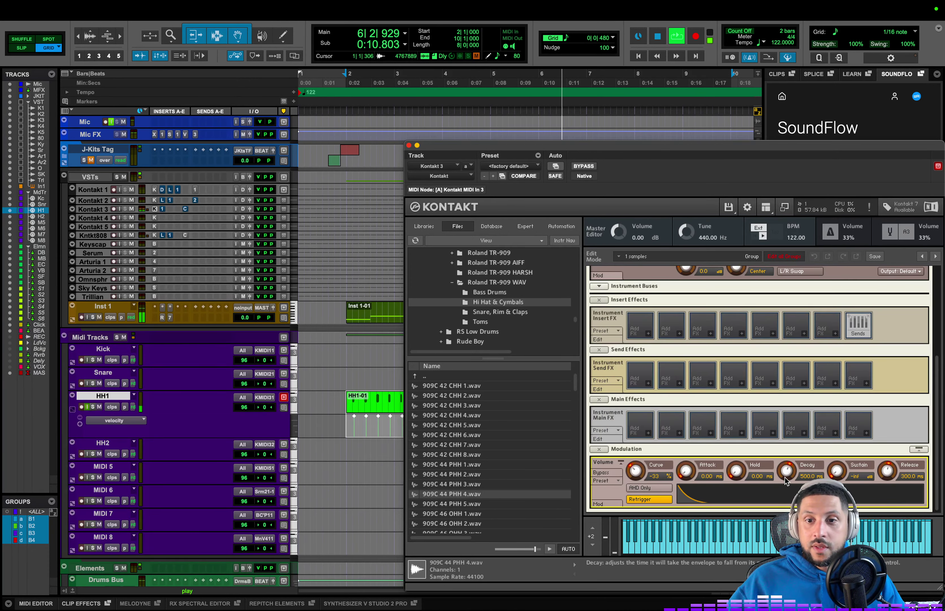
drag(785, 477, 787, 473)
drag(686, 470, 690, 447)
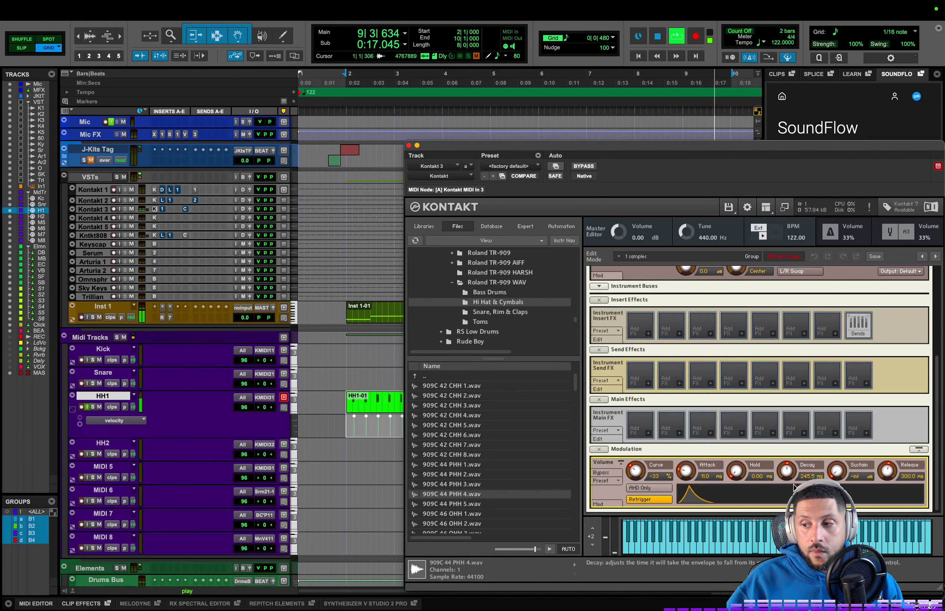
drag(794, 485, 795, 492)
drag(686, 471, 688, 478)
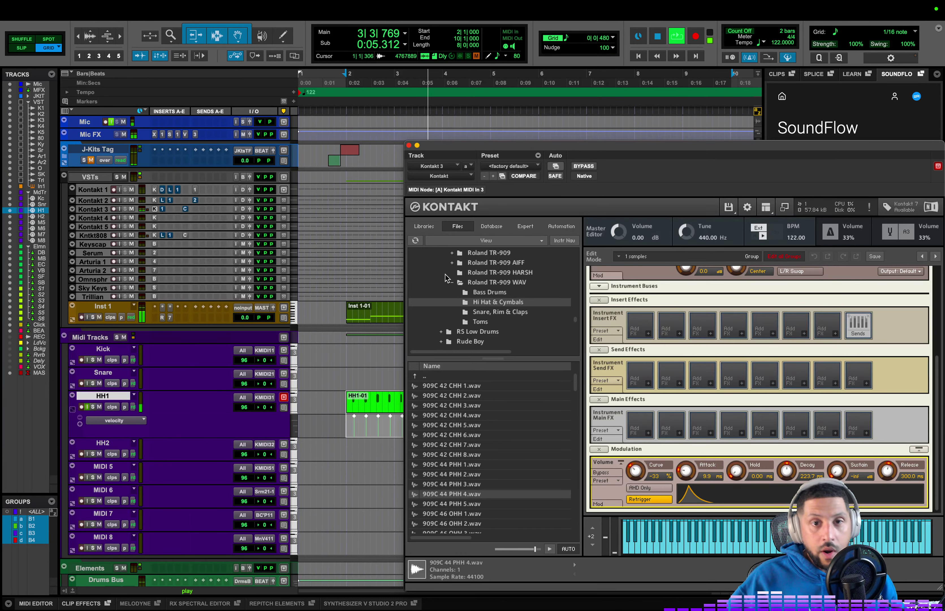
- Select the Kick track and open Kontakt on the Kontakt 1 track
scroll(526, 286, up, 5)
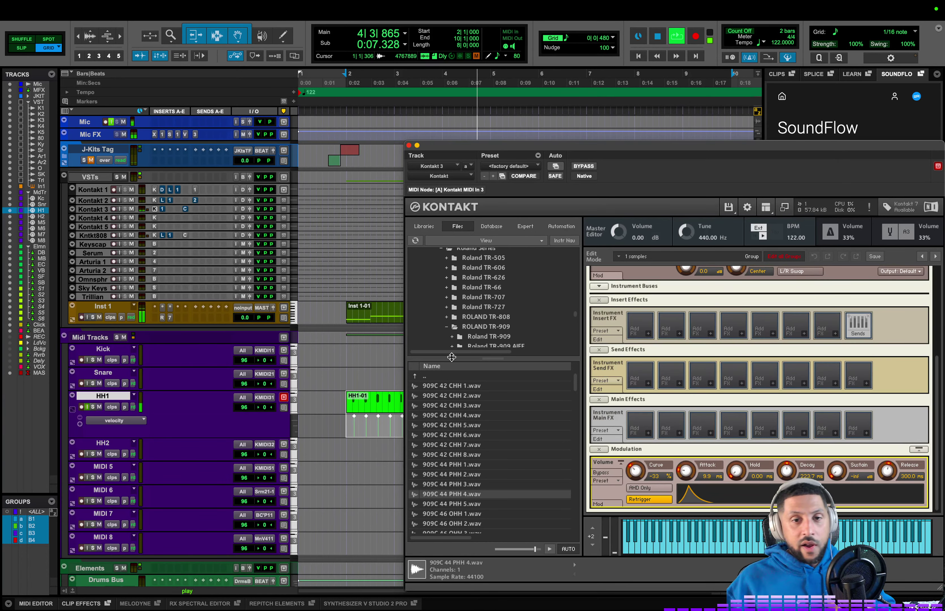
click(110, 351)
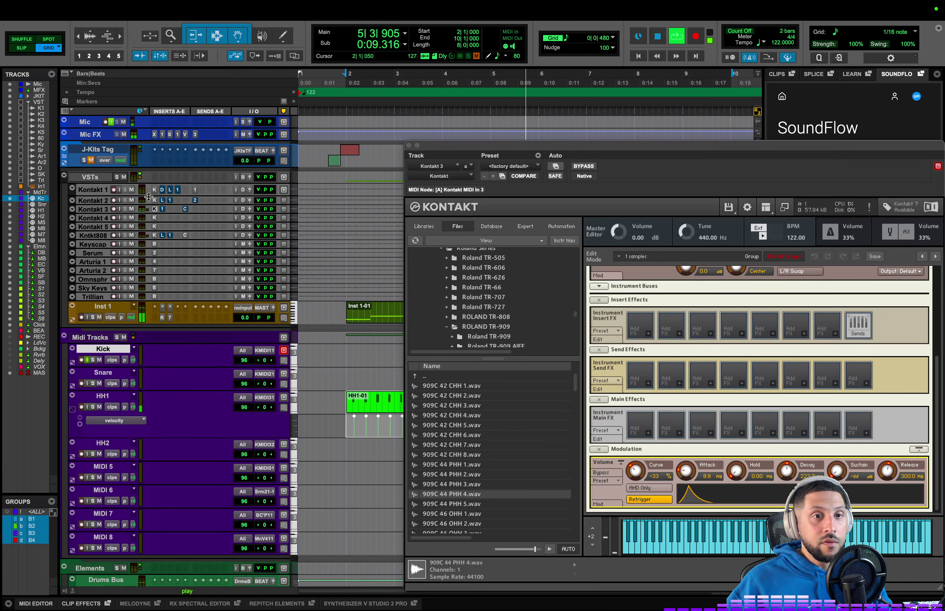
click(155, 190)
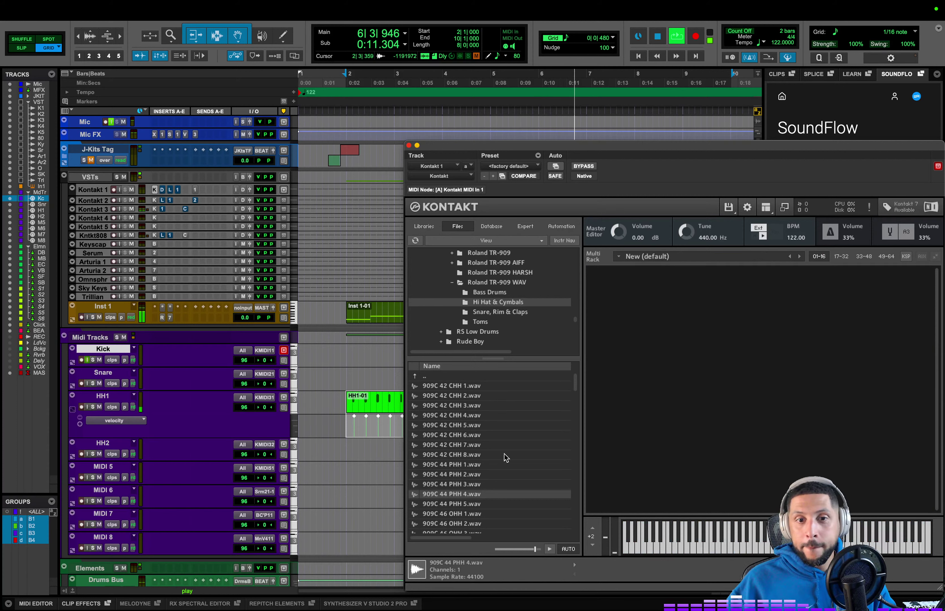
- Look through the drum sample folders around Roland Series for a kick source and lower the Inst 1 track volume to -2.0 dB
scroll(535, 314, up, 5)
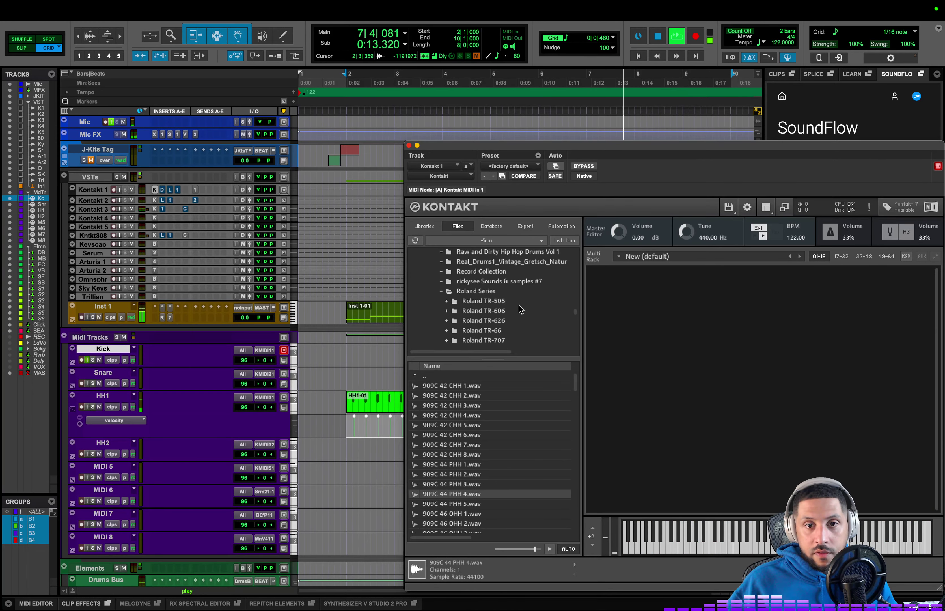
scroll(520, 320, up, 3)
scroll(520, 320, down, 10)
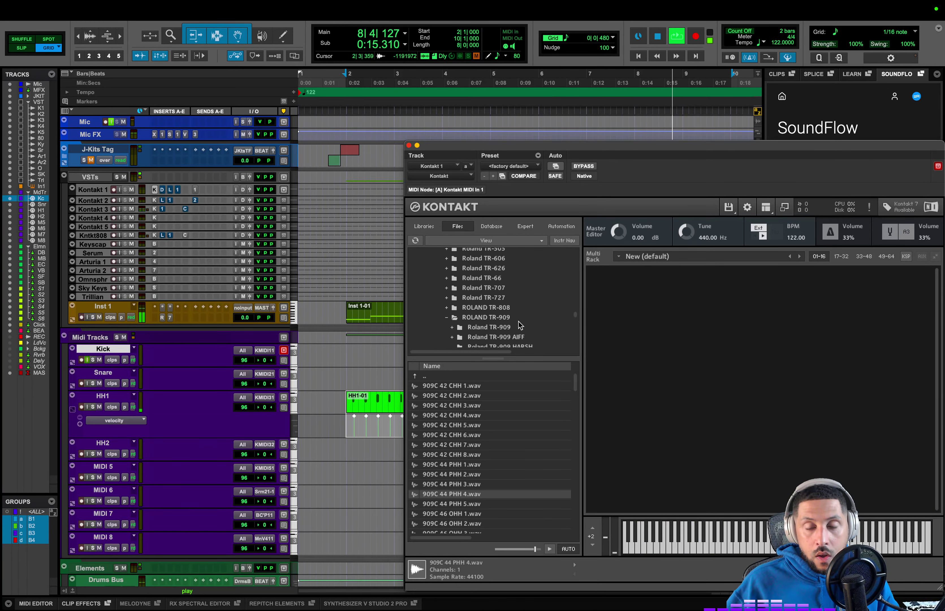
scroll(520, 324, up, 15)
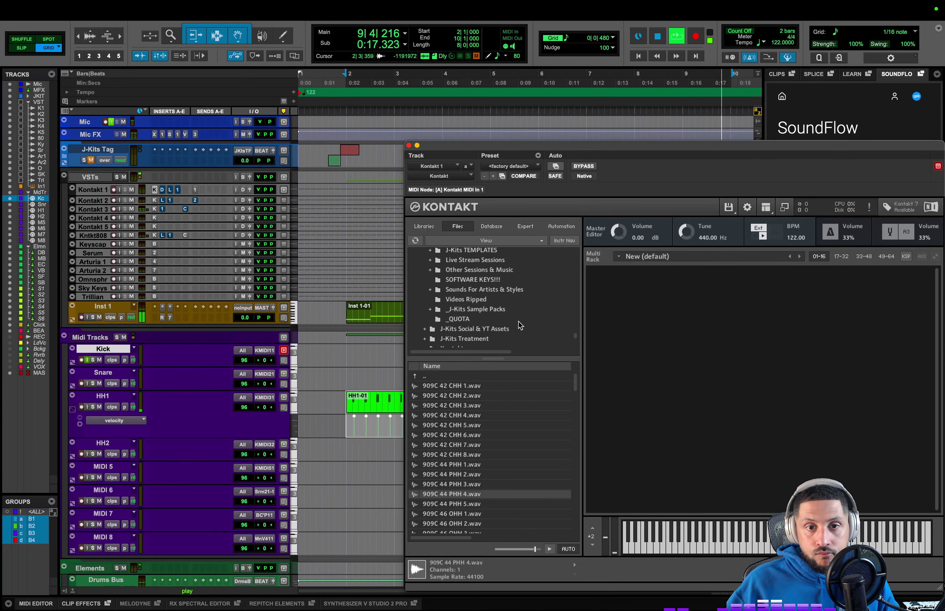
scroll(520, 324, down, 7)
scroll(500, 297, down, 8)
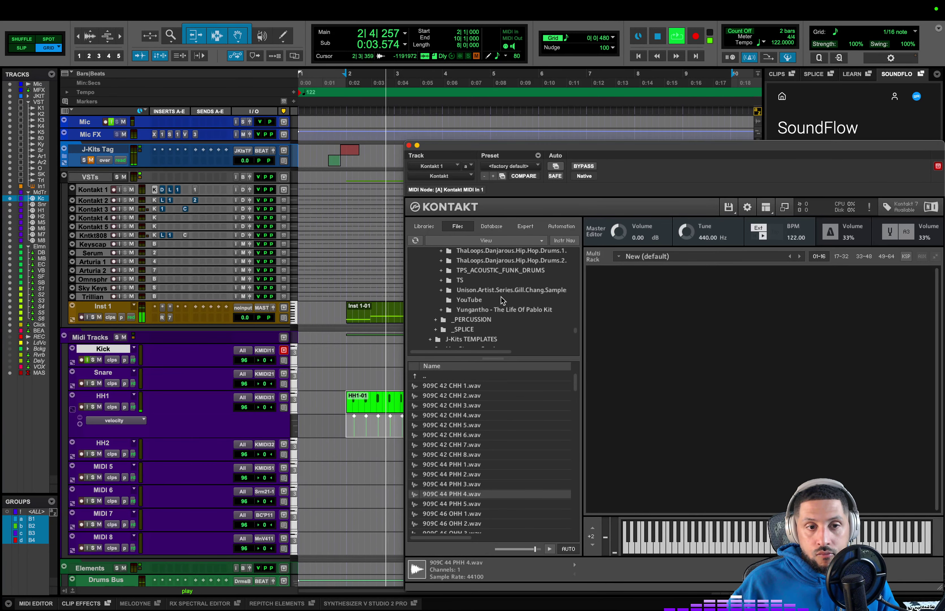
scroll(502, 298, up, 5)
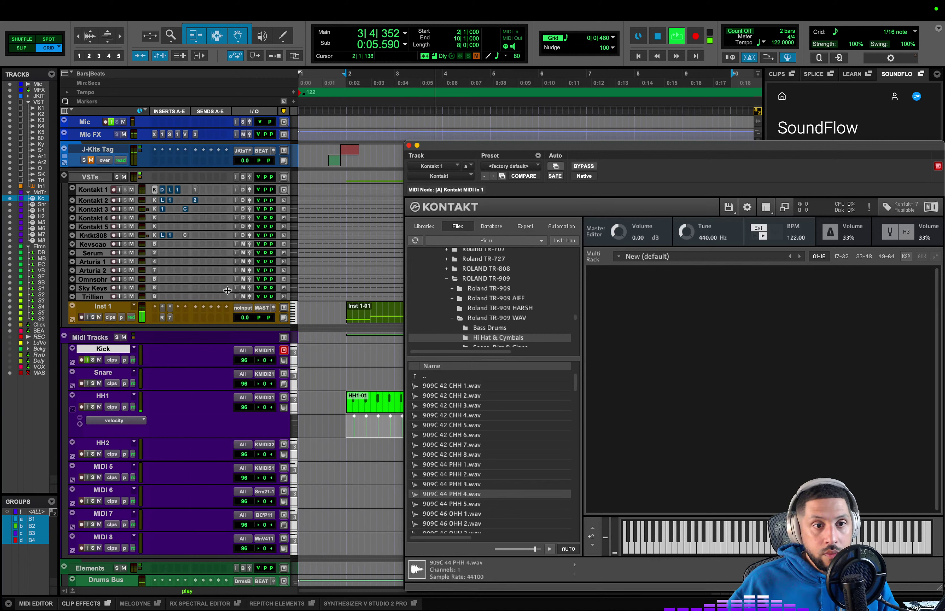
drag(244, 316, 244, 318)
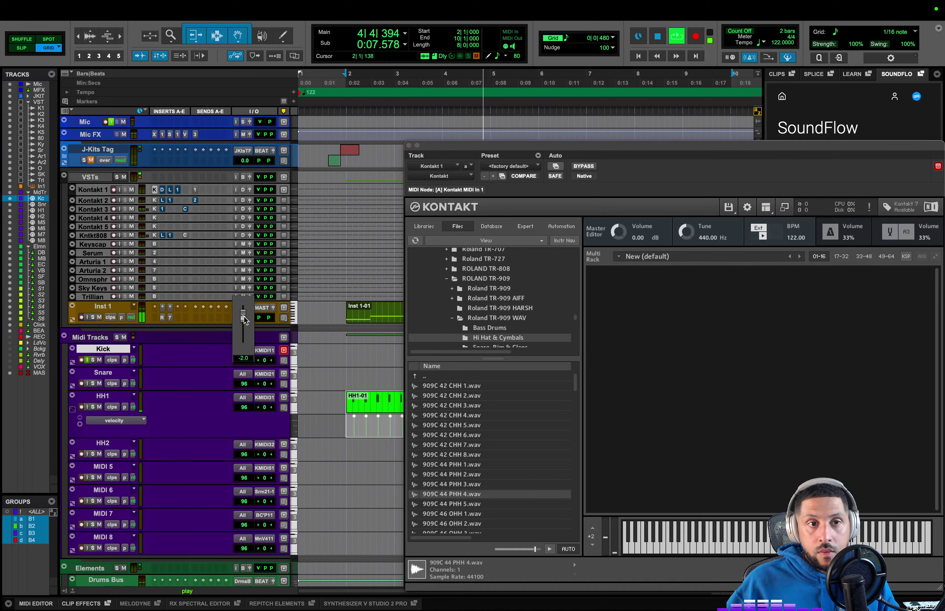
- Browse the sample folders outside the Roland series and show the contents of the _1Electronic Scoring & SFX folder
scroll(492, 310, up, 4)
scroll(490, 306, up, 15)
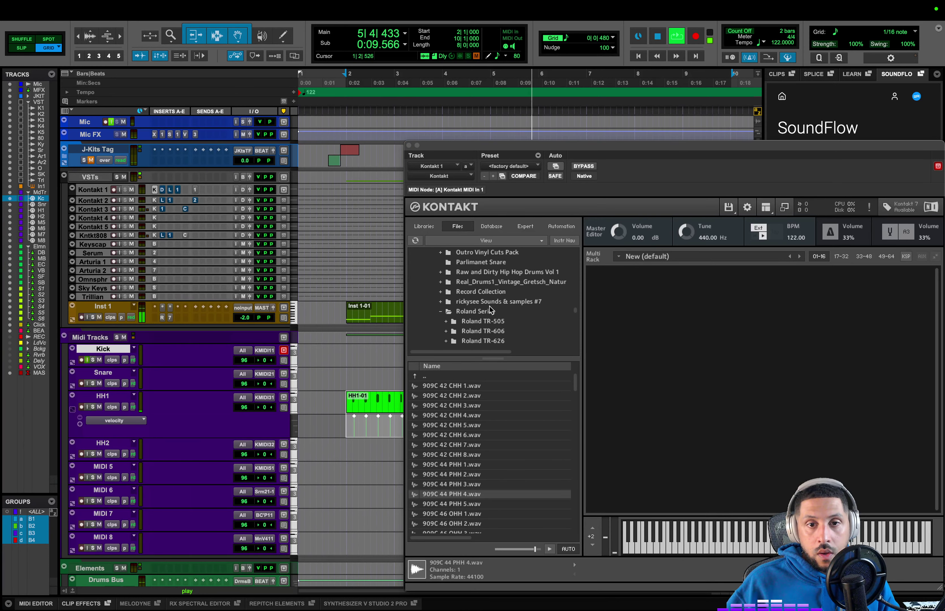
scroll(490, 306, down, 20)
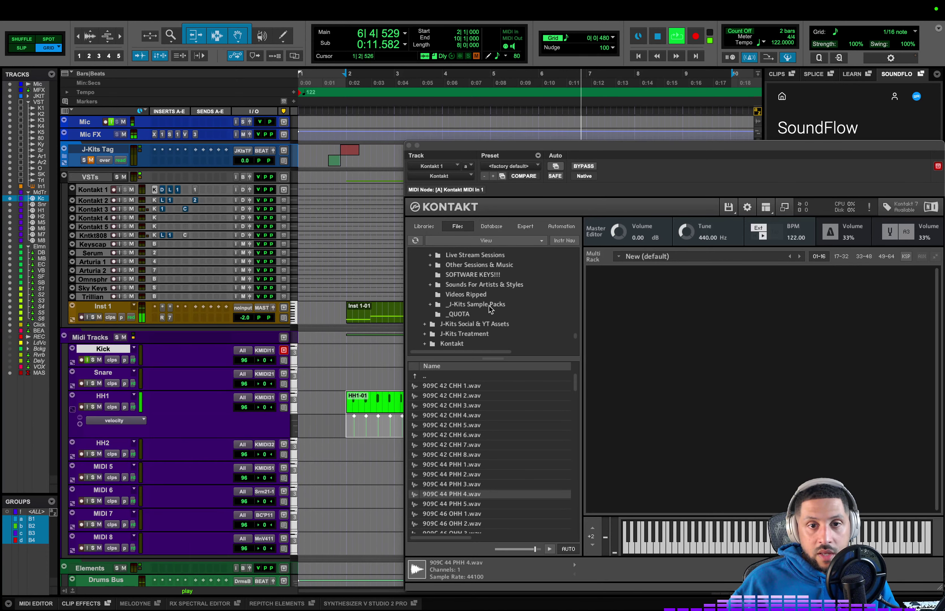
scroll(489, 307, up, 10)
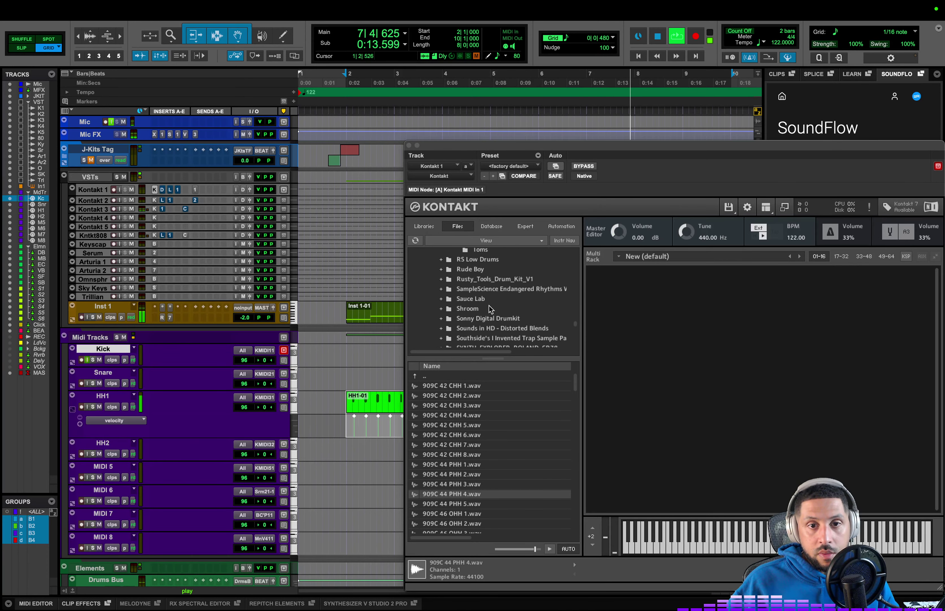
scroll(489, 306, up, 10)
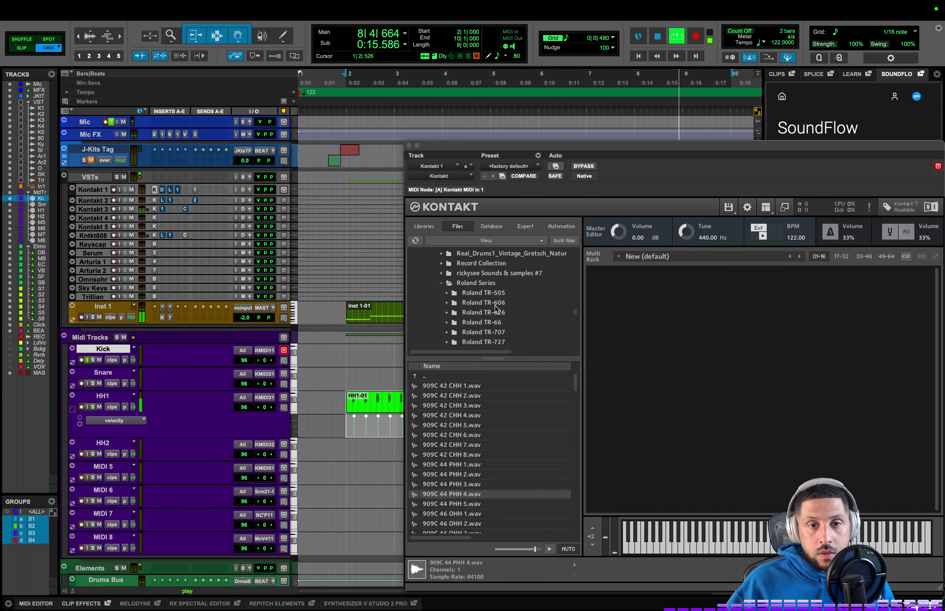
scroll(457, 300, up, 15)
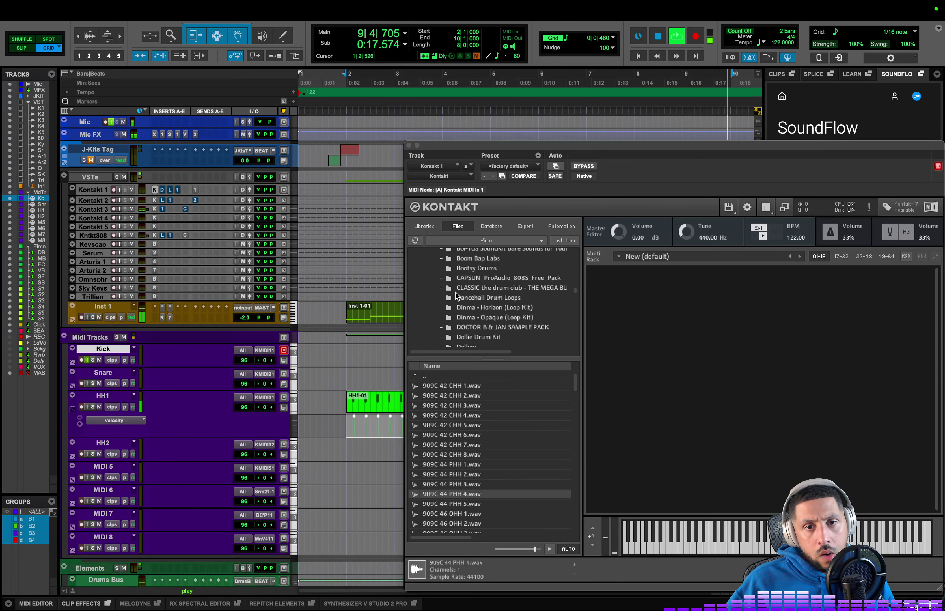
scroll(460, 302, up, 3)
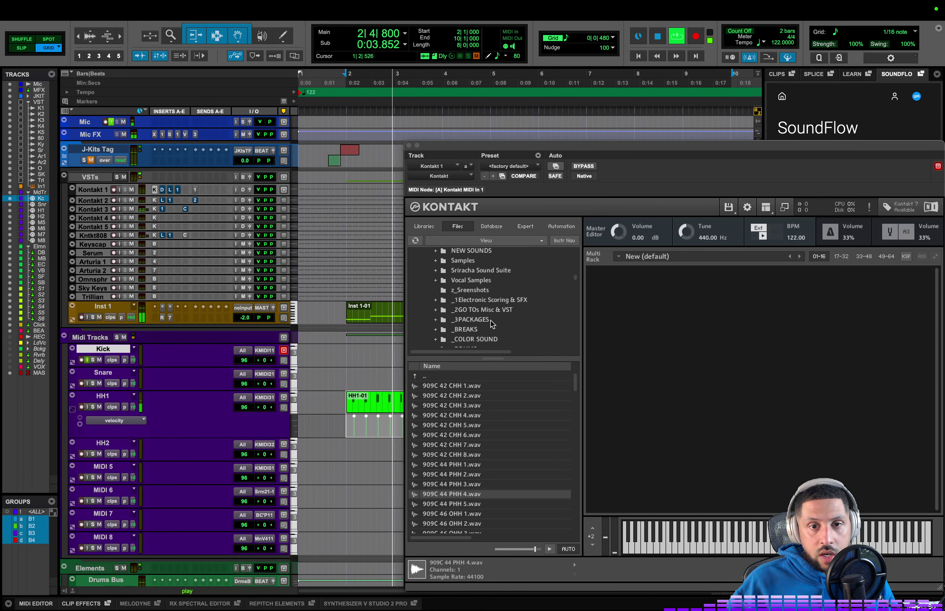
scroll(491, 324, down, 2)
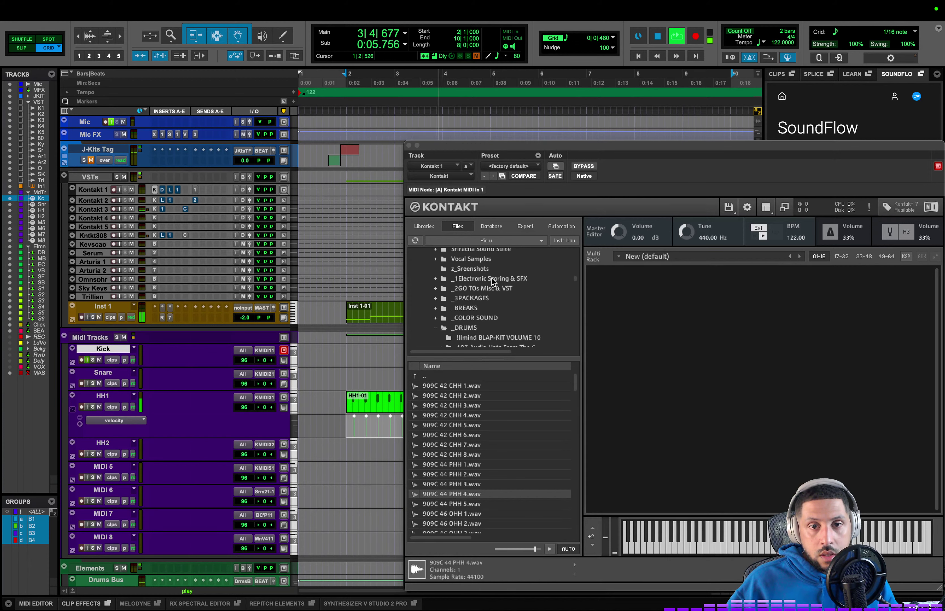
click(493, 280)
scroll(499, 321, down, 10)
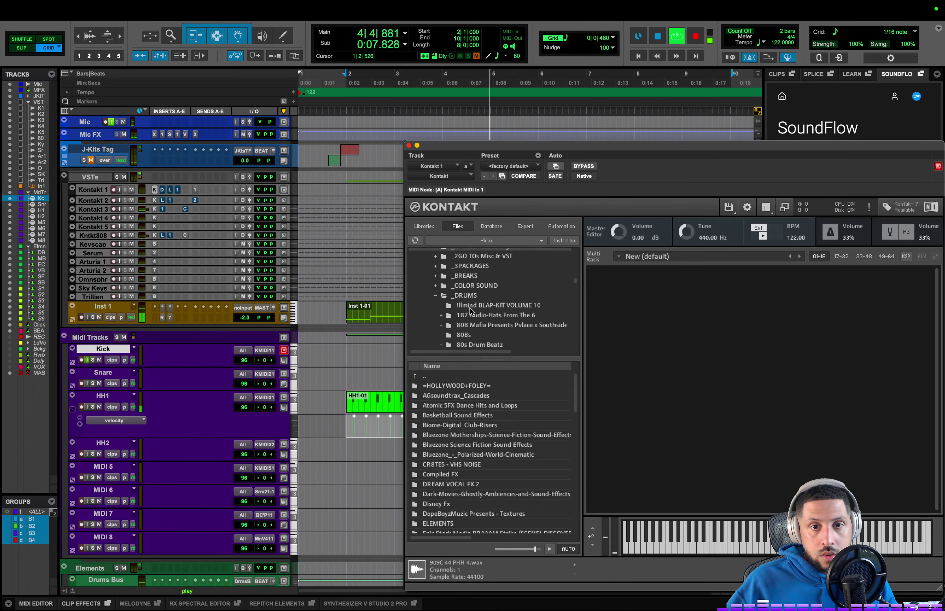
- Collapse the _DRUMS folder in Kontakt's file browser
scroll(488, 314, up, 8)
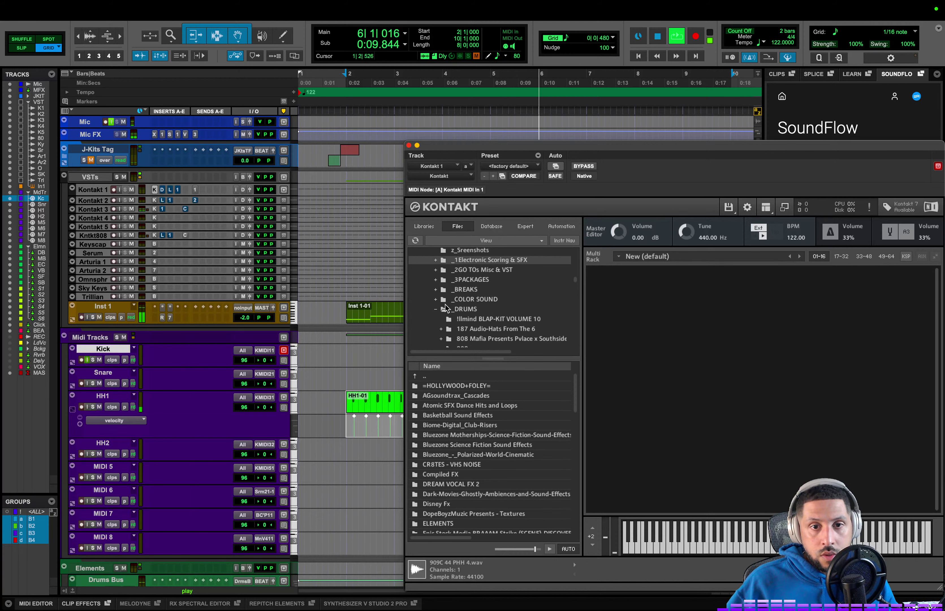
click(437, 309)
scroll(496, 320, down, 3)
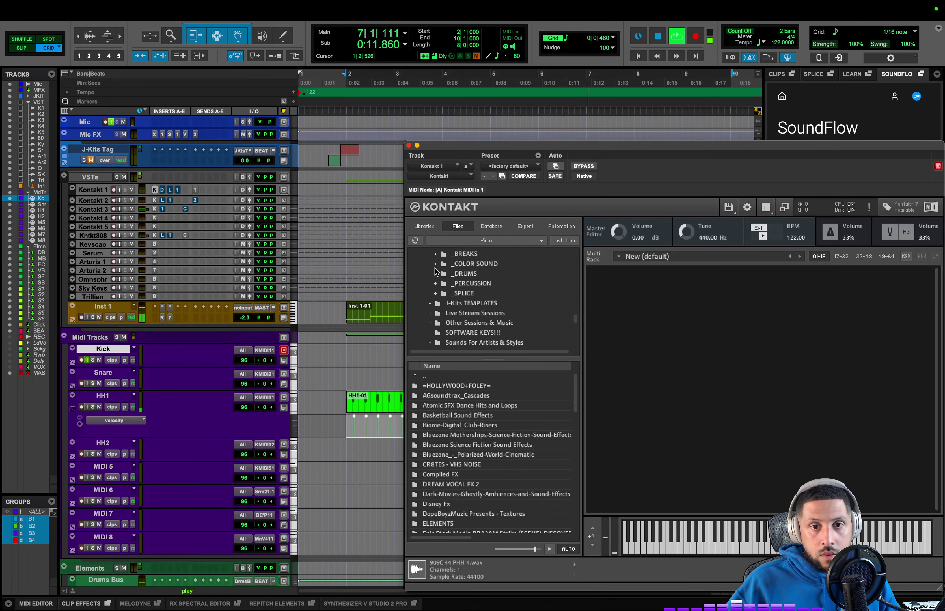
scroll(488, 302, up, 4)
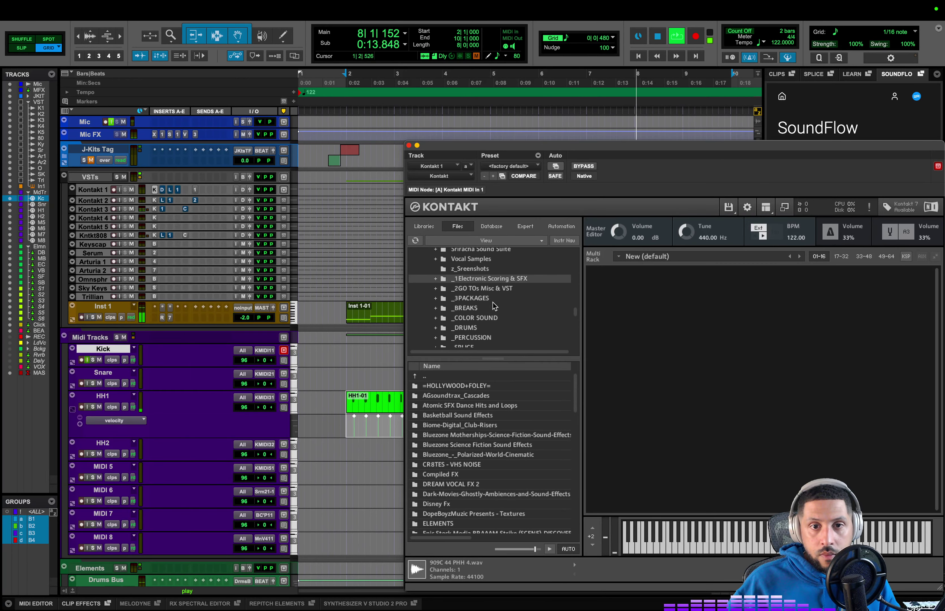
- Look through the sample pack folders inside _3PACKAGES
click(491, 299)
scroll(492, 400, down, 5)
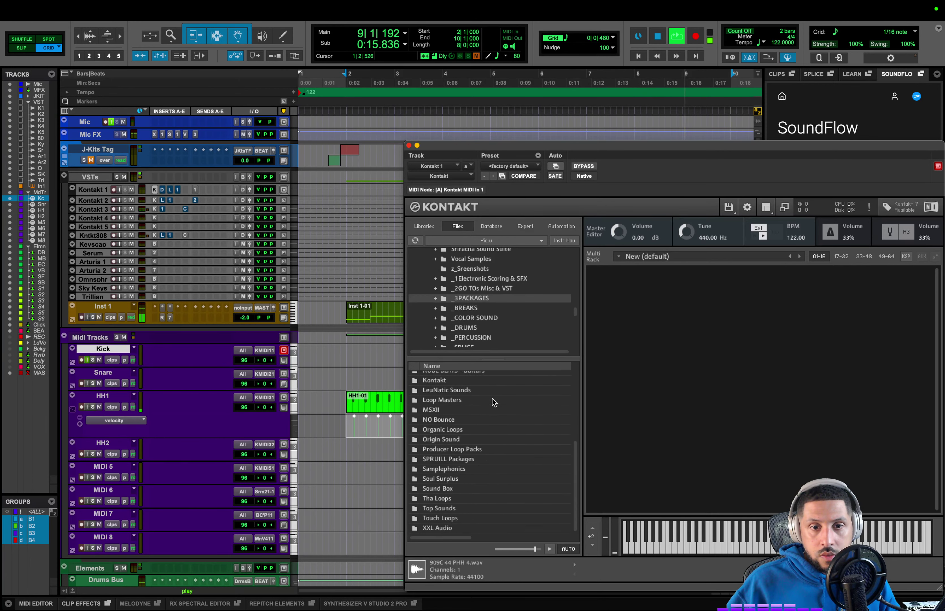
scroll(498, 317, down, 1)
key(space)
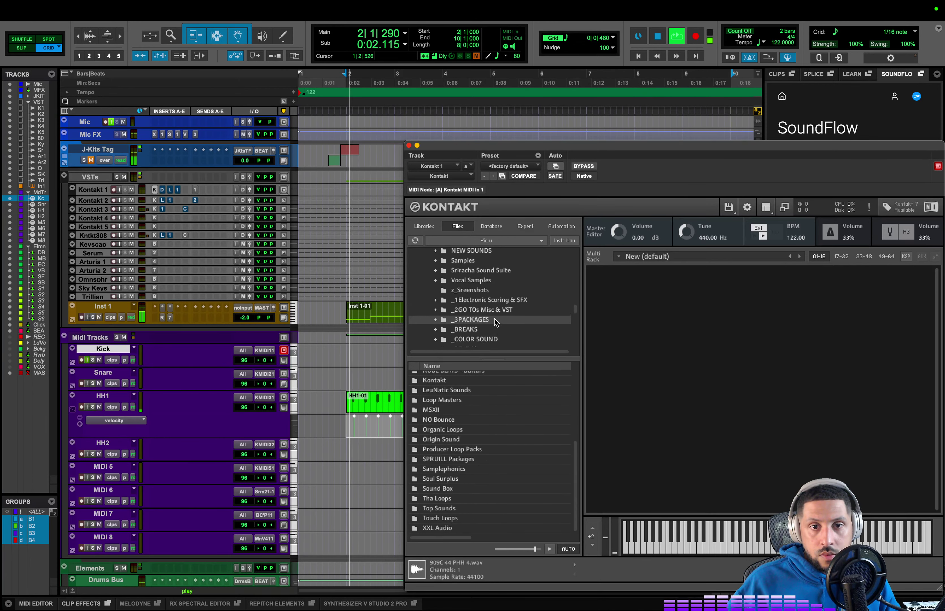
- Open the HOUSE & DANCE folder inside ELECTRONICA and look over its sample packs
scroll(494, 305, up, 4)
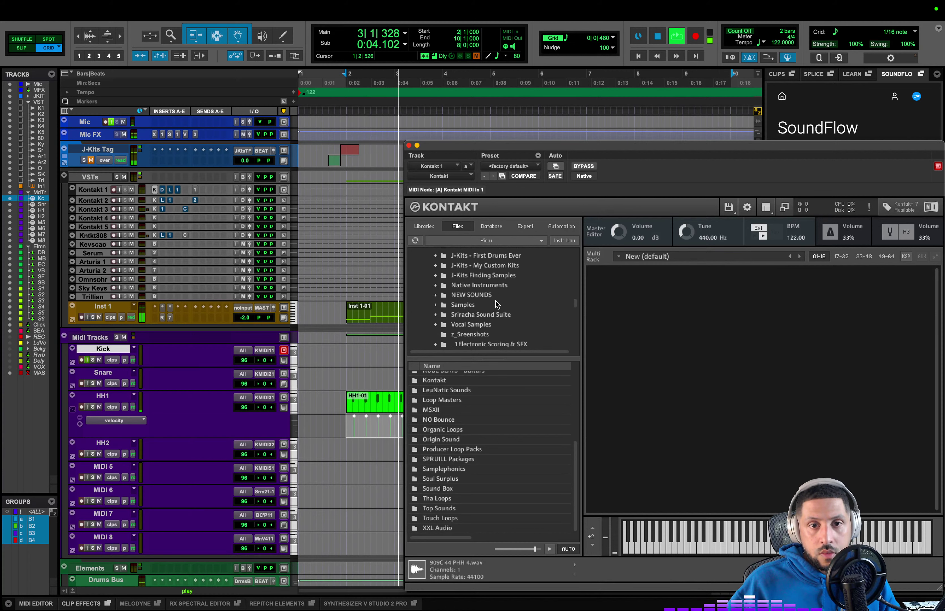
scroll(502, 302, up, 3)
click(495, 267)
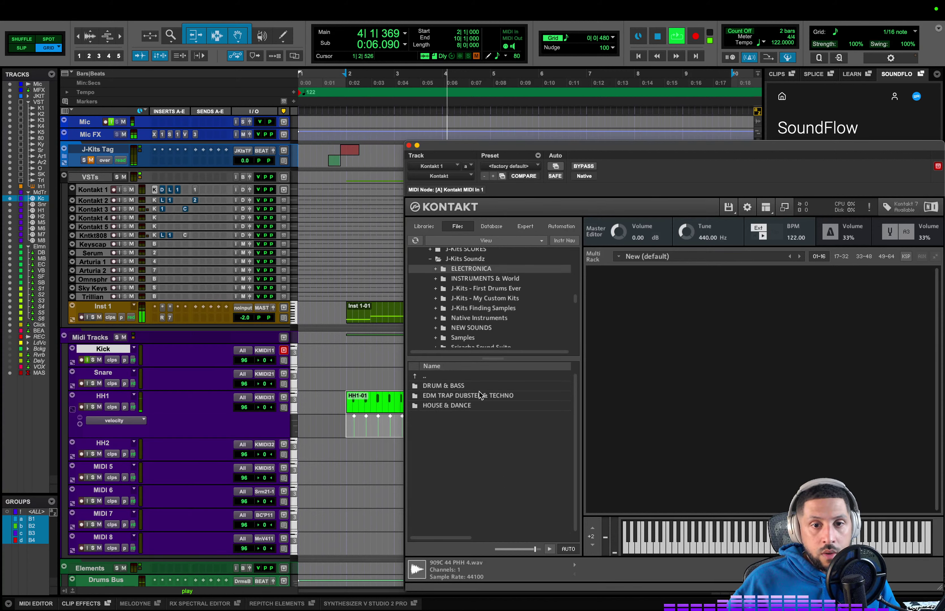
double_click(477, 406)
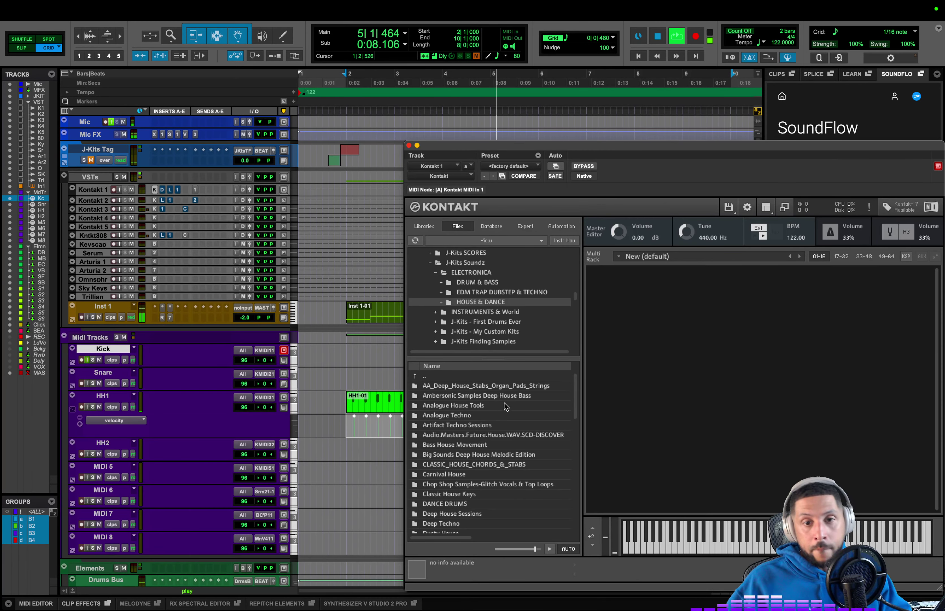
scroll(492, 439, down, 2)
scroll(506, 423, up, 2)
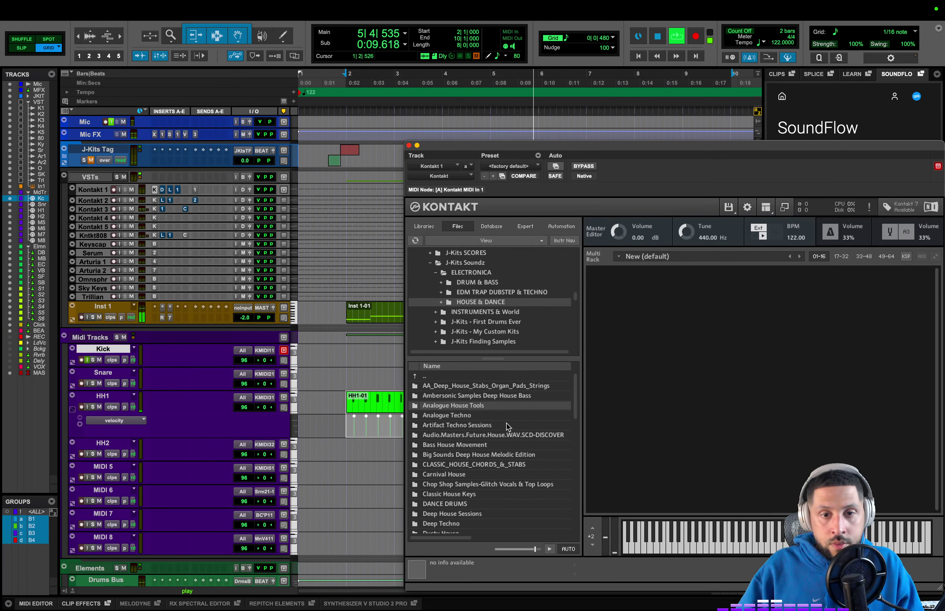
- Open the Kicks folder under Drums in the One Shots of the Analogue House Tools pack
double_click(506, 406)
double_click(491, 396)
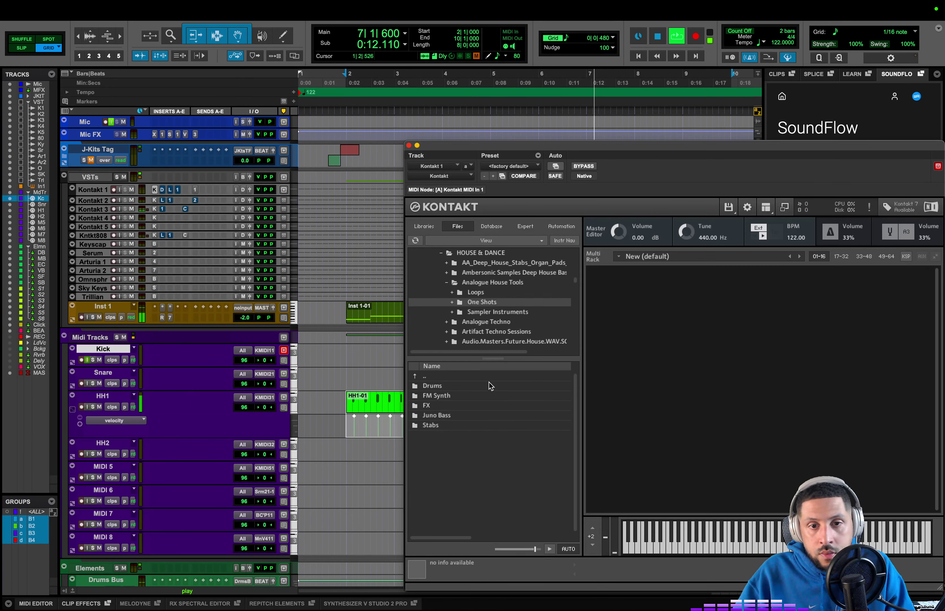
key(BackSpace)
double_click(437, 395)
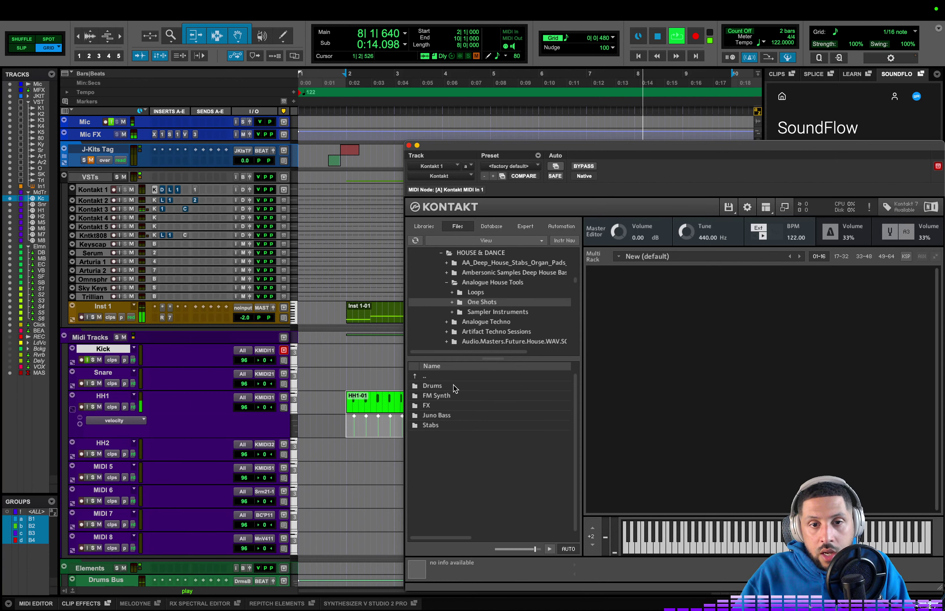
double_click(454, 385)
click(472, 406)
double_click(473, 406)
- Audition the Analogue House Tools kick samples one after another through 83_Kick 15_SP.wav
key(Down)
key(Down)
key(Down)
key(Down)
key(Down)
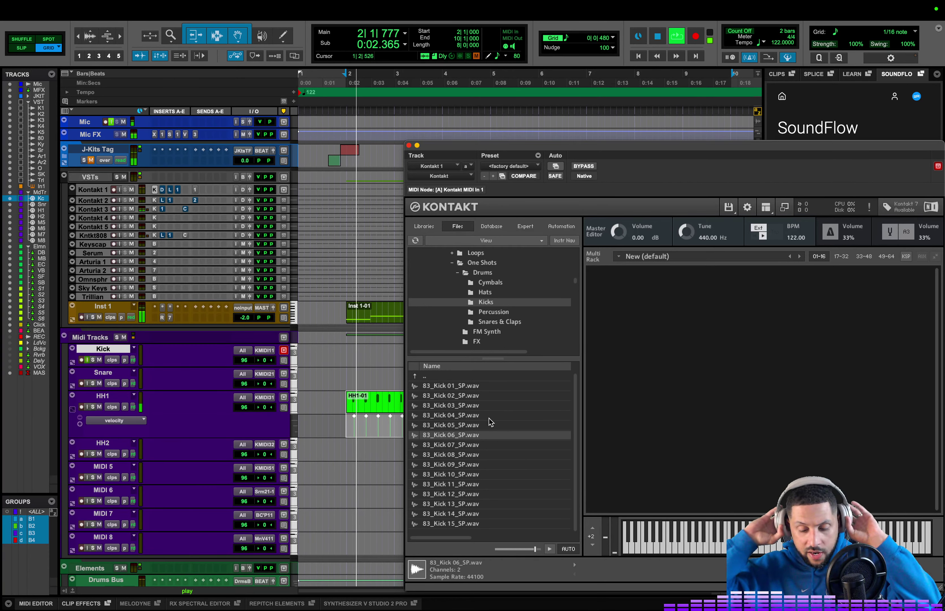
key(Down)
key(Down)
key(Down)
key(Down)
key(Down)
key(Down)
key(Down)
key(Down)
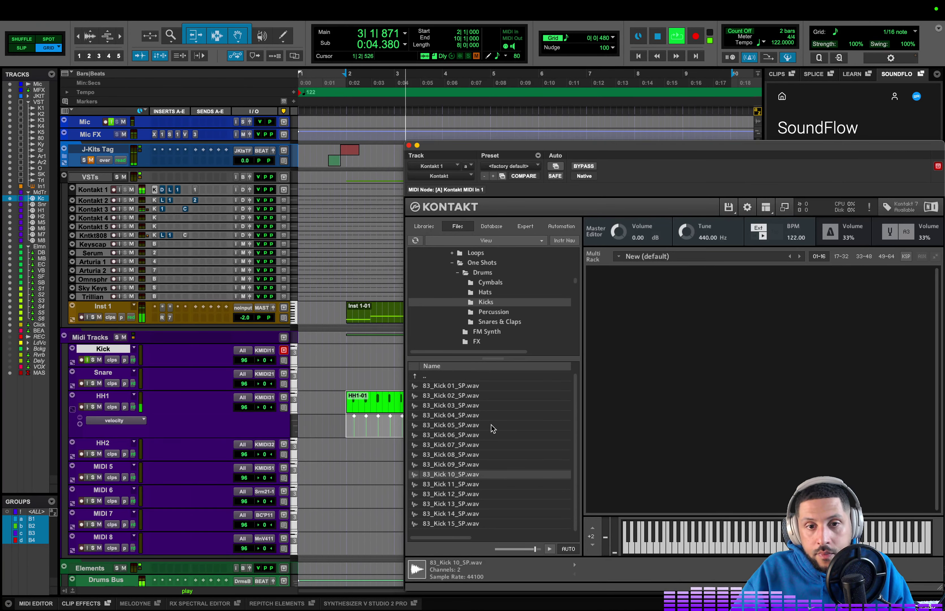
scroll(508, 318, down, 3)
key(Down)
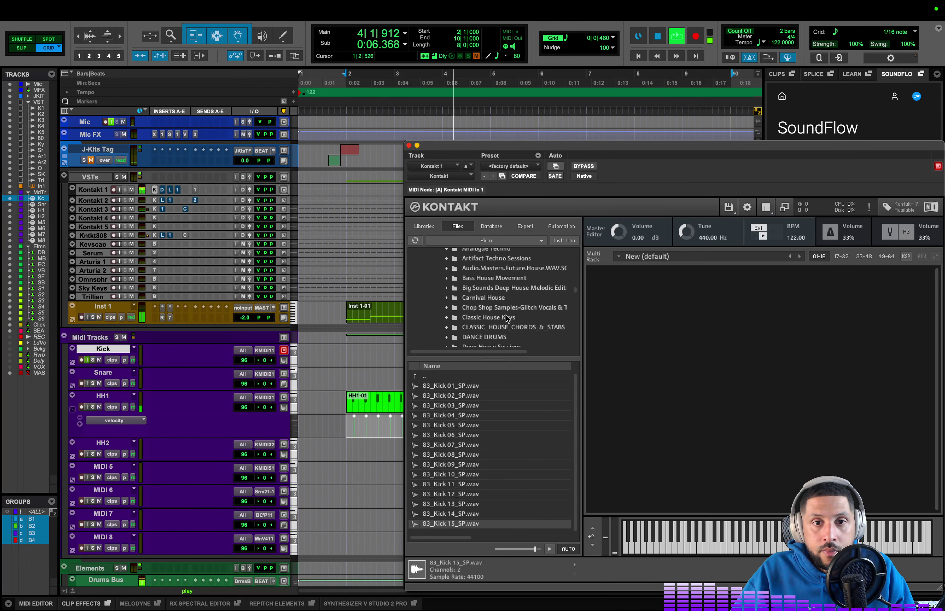
- Open the Retro Analogue House pack in the HOUSE & DANCE folder and view its drum loops
scroll(507, 317, down, 15)
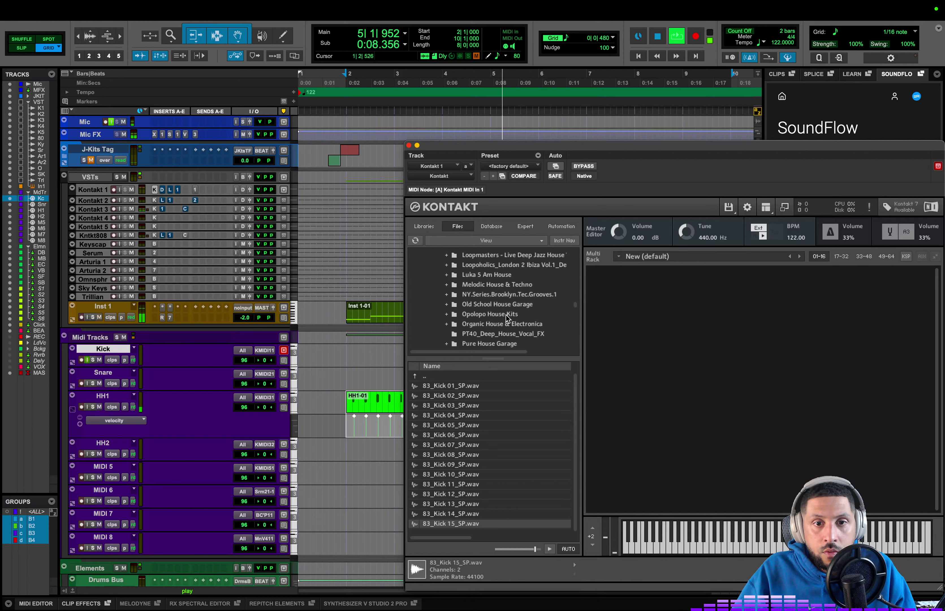
scroll(506, 314, down, 4)
scroll(504, 313, down, 2)
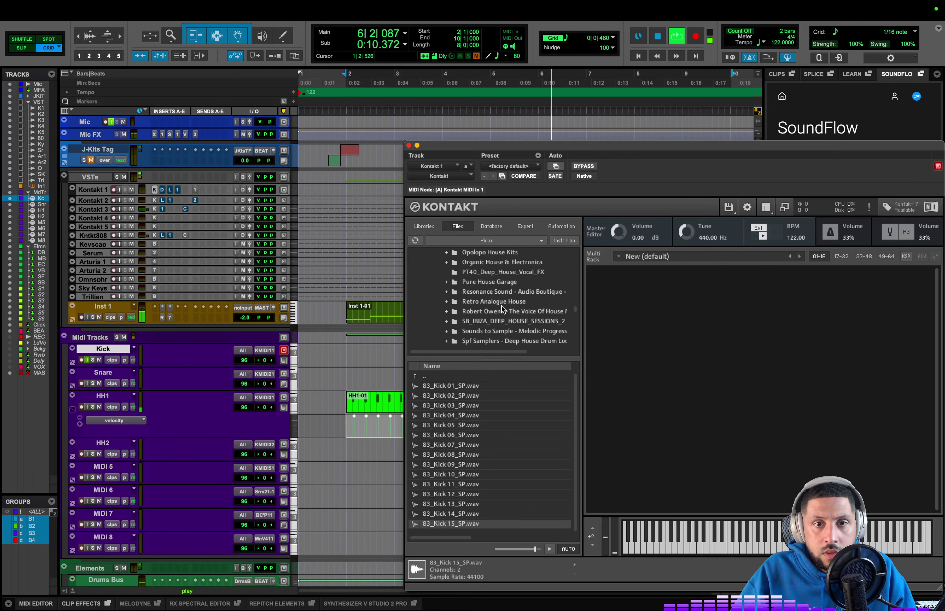
click(494, 304)
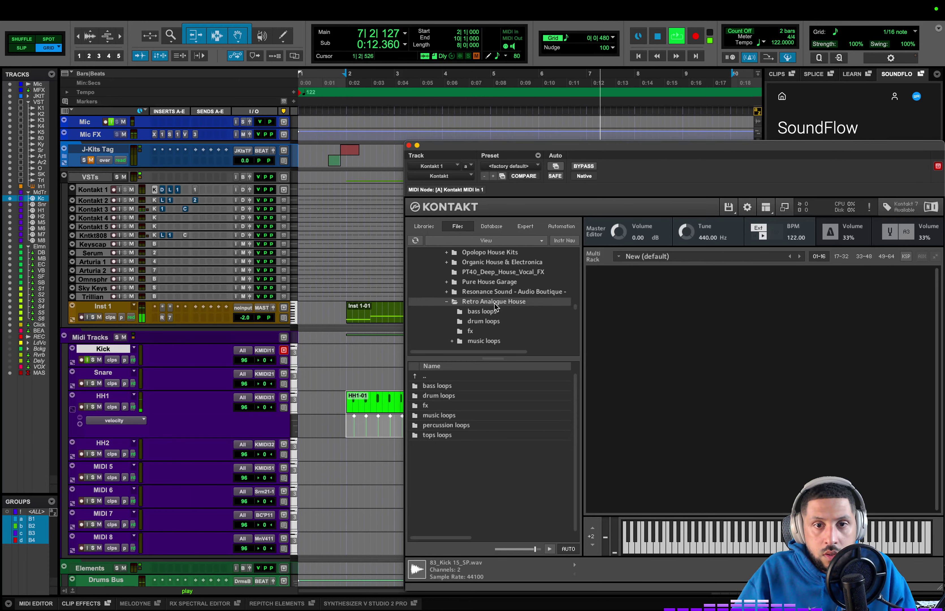
click(494, 321)
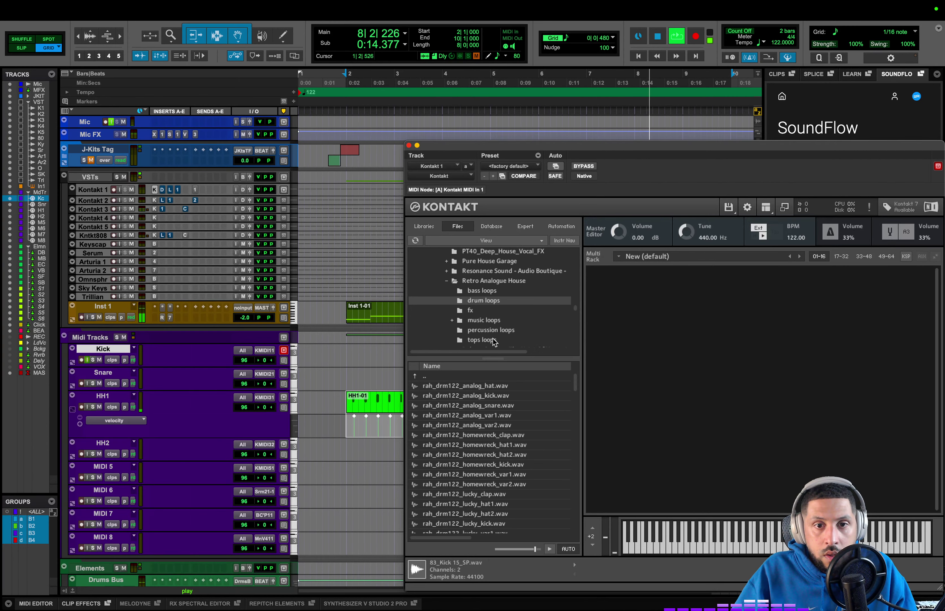
scroll(496, 322, down, 2)
scroll(512, 328, down, 4)
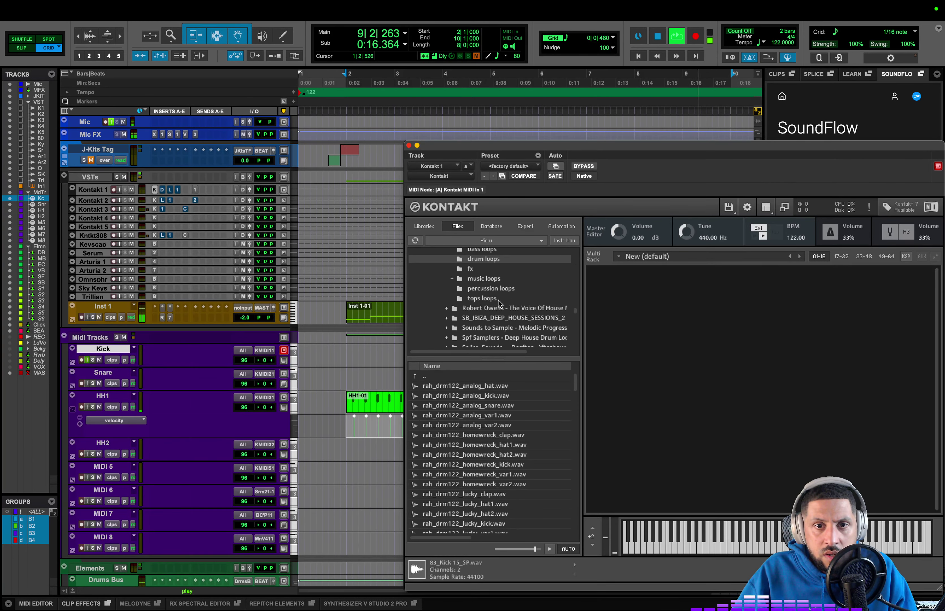
- Show the contents of the House & Pop Culture pack
scroll(496, 278, up, 10)
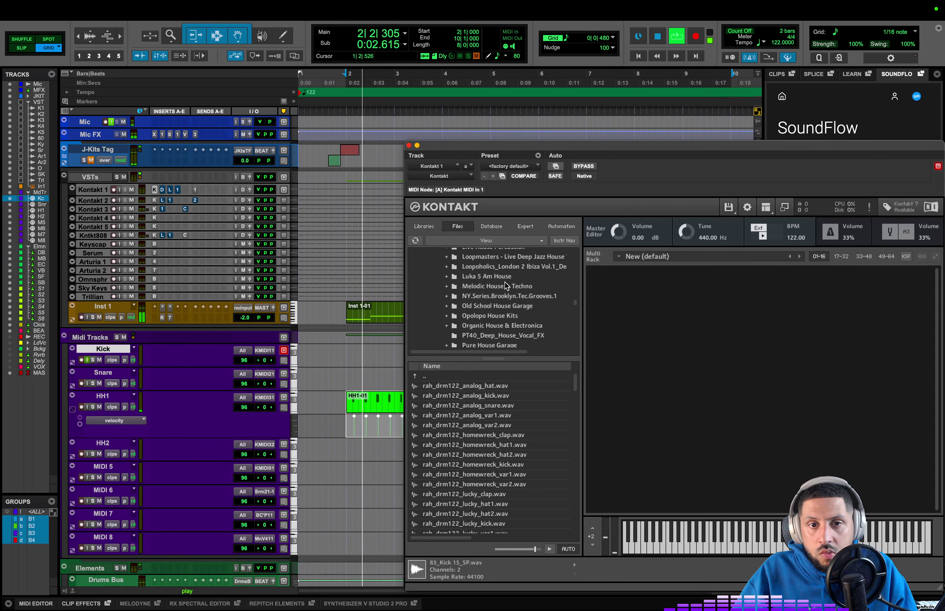
scroll(504, 286, up, 1)
click(506, 271)
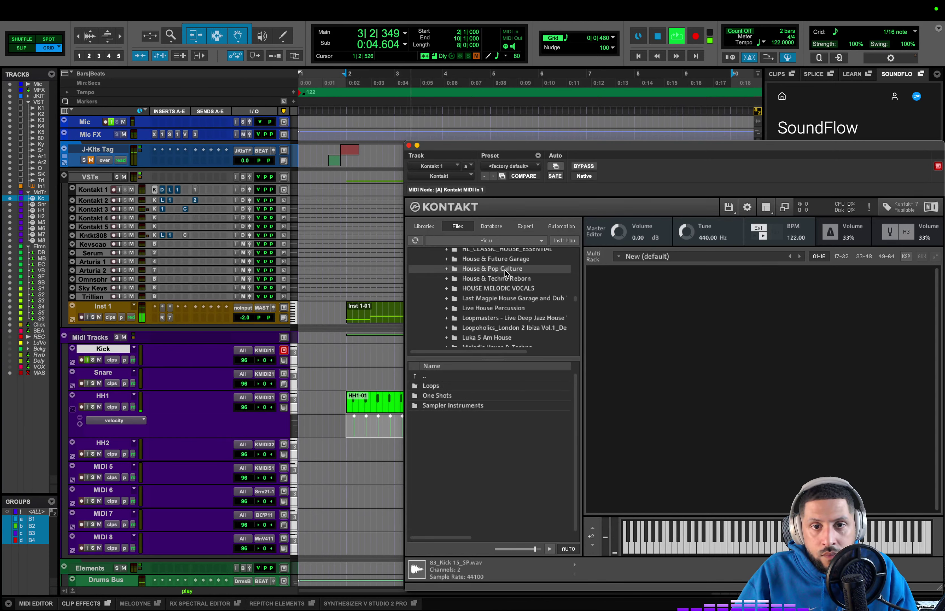
- Open the Kicks folder under Drums in the One Shots of the Luka 5 Am House pack
scroll(507, 278, up, 1)
scroll(509, 284, down, 4)
click(511, 299)
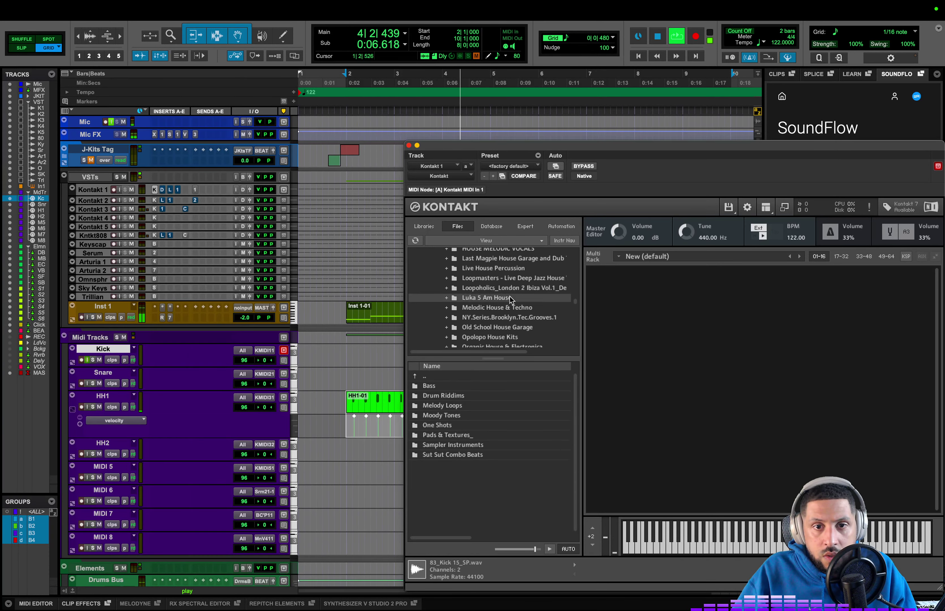
double_click(461, 426)
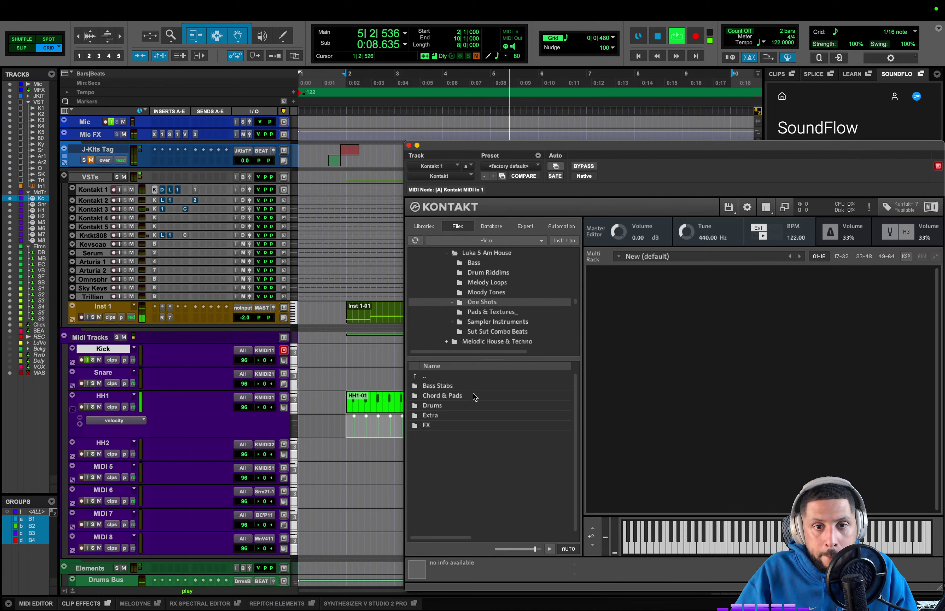
double_click(464, 406)
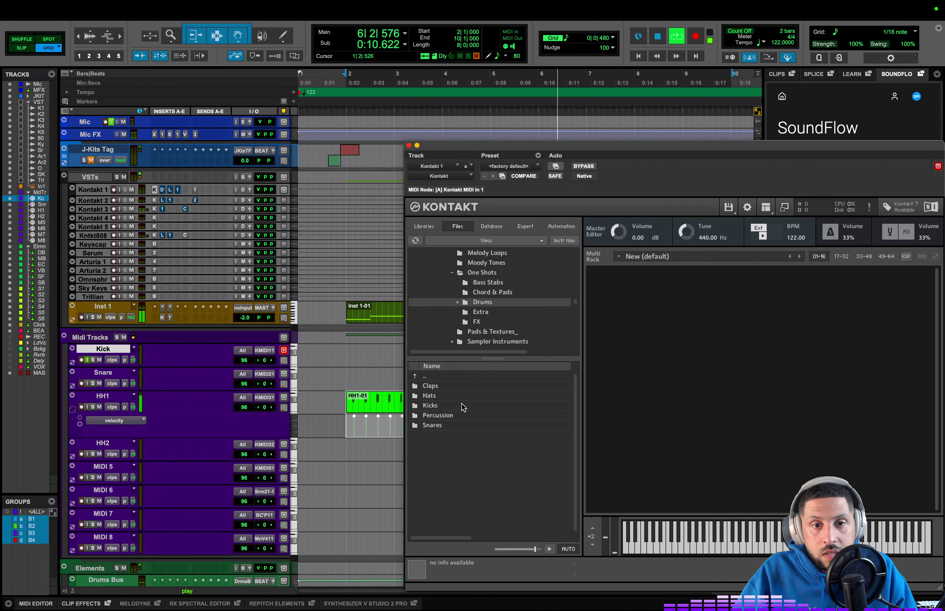
double_click(464, 406)
- Audition Kick_01_SP.wav, load it as the Kontakt 1 instrument and close the plug-in window
key(Down)
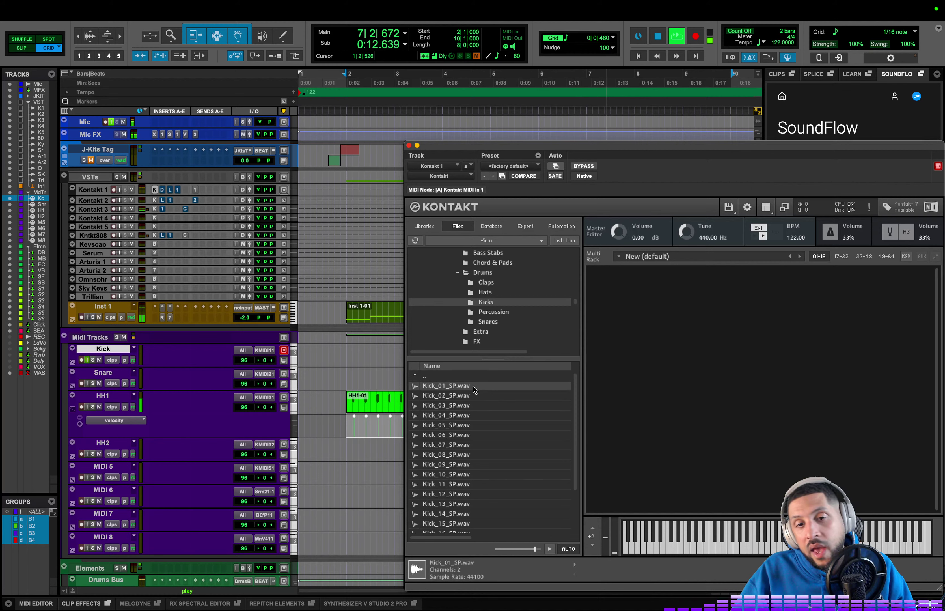
double_click(474, 387)
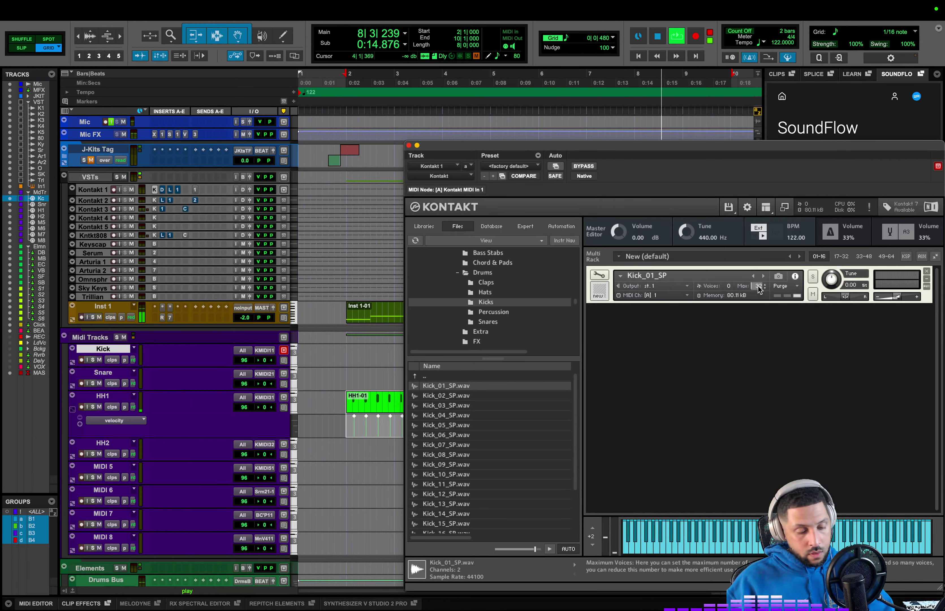
click(408, 145)
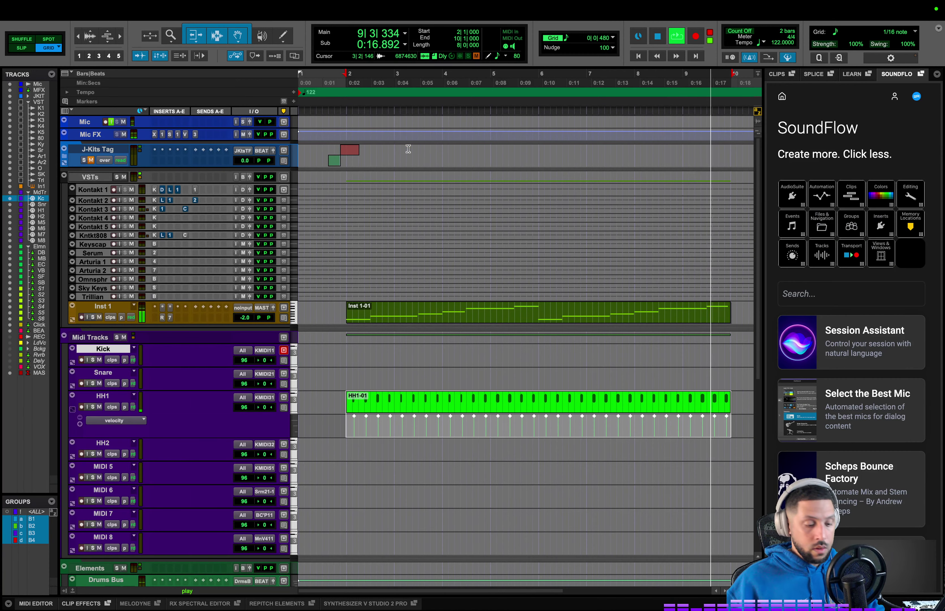
- Record a kick pattern across bars 2 to 10 on the Kick track and open the Quantize settings for its clip
key(super+space)
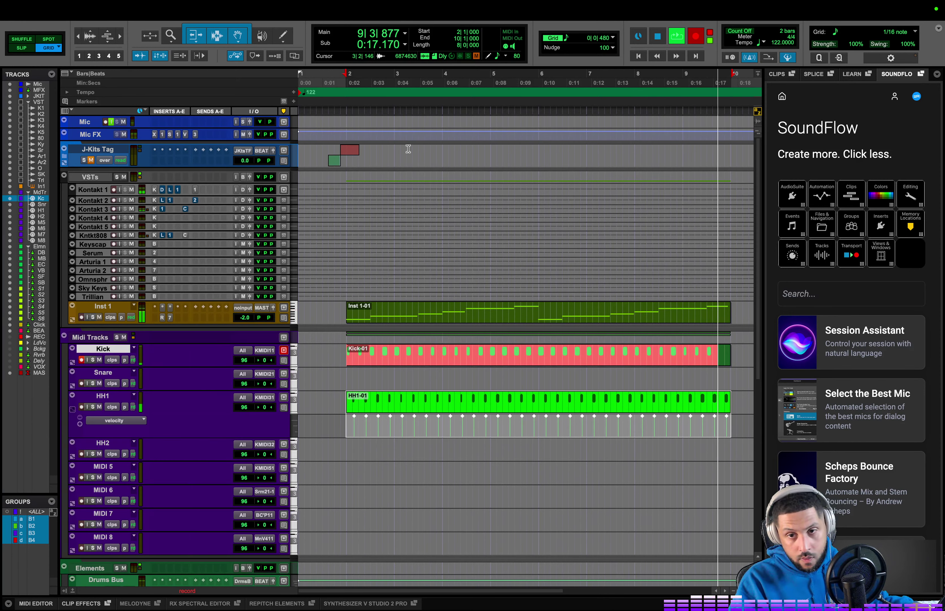
click(414, 362)
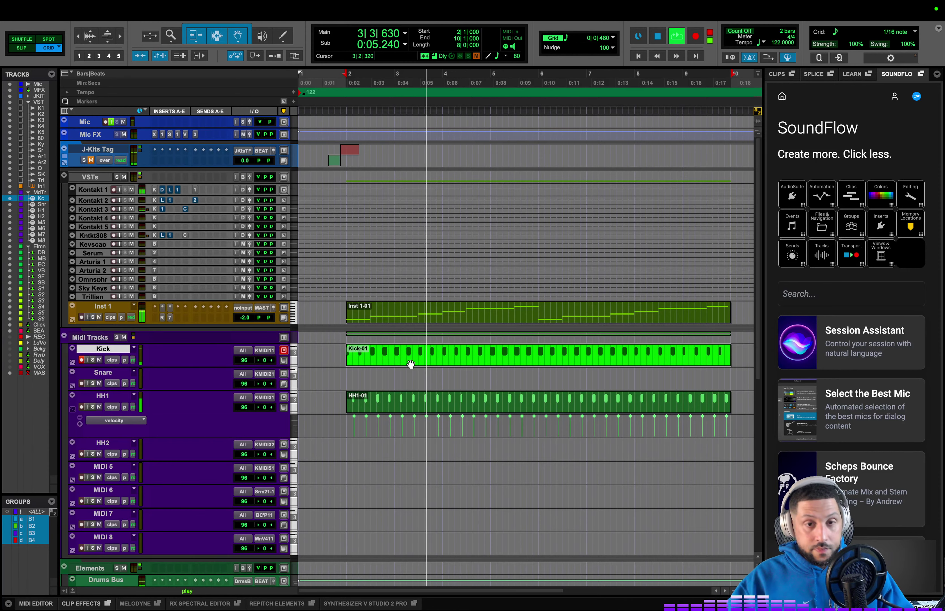
key(alt+0)
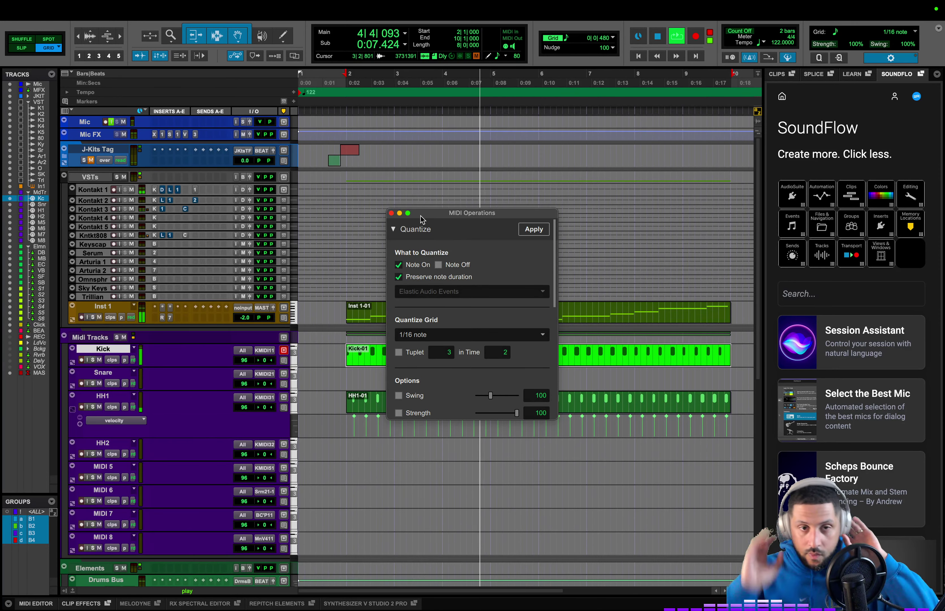
- Insert the multichannel Soundtoys PanMan plug-in on the Kontakt 3 hi-hat track and move its window clear
click(154, 210)
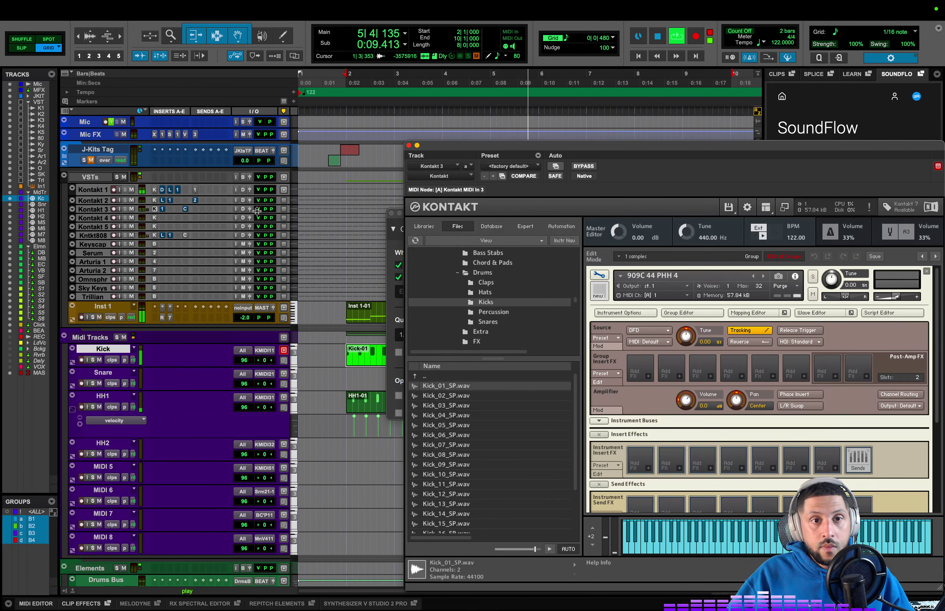
click(259, 212)
drag(259, 212, 259, 213)
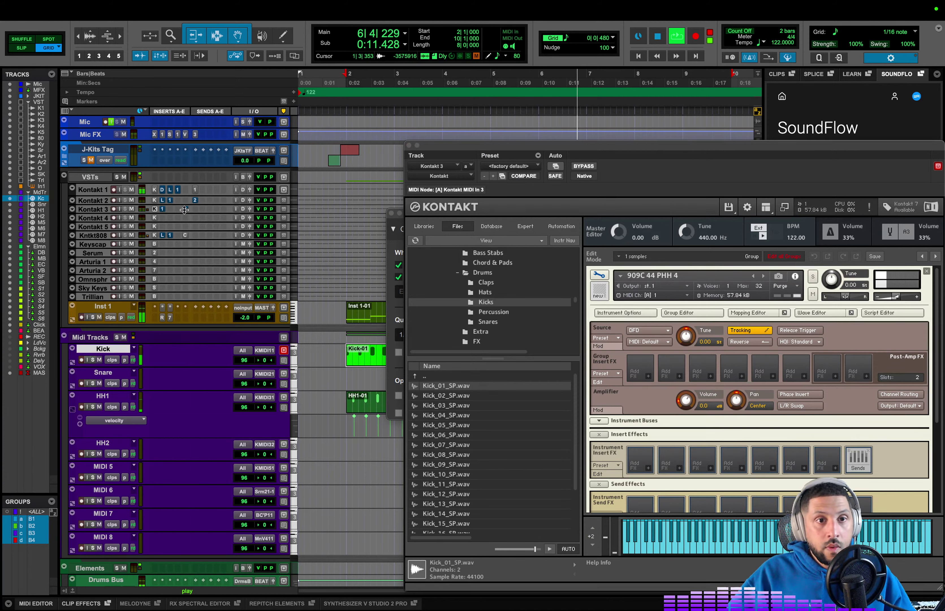
click(170, 210)
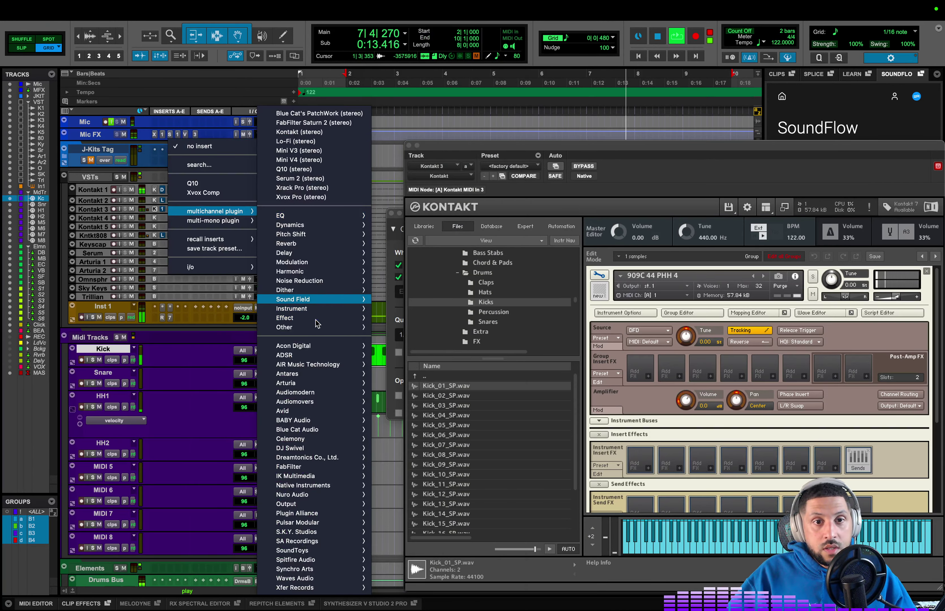
mouse_move(344, 322)
click(622, 266)
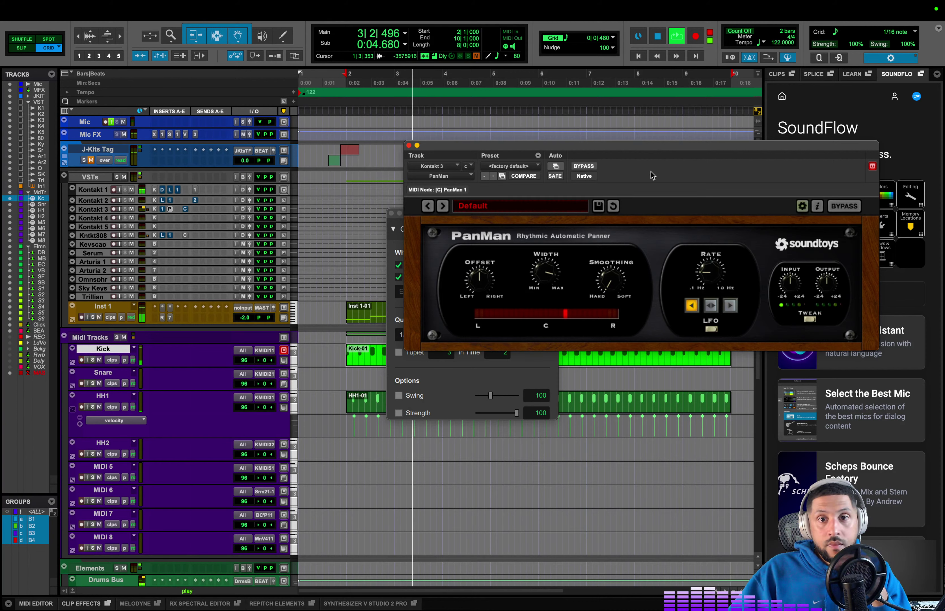
drag(652, 176, 599, 150)
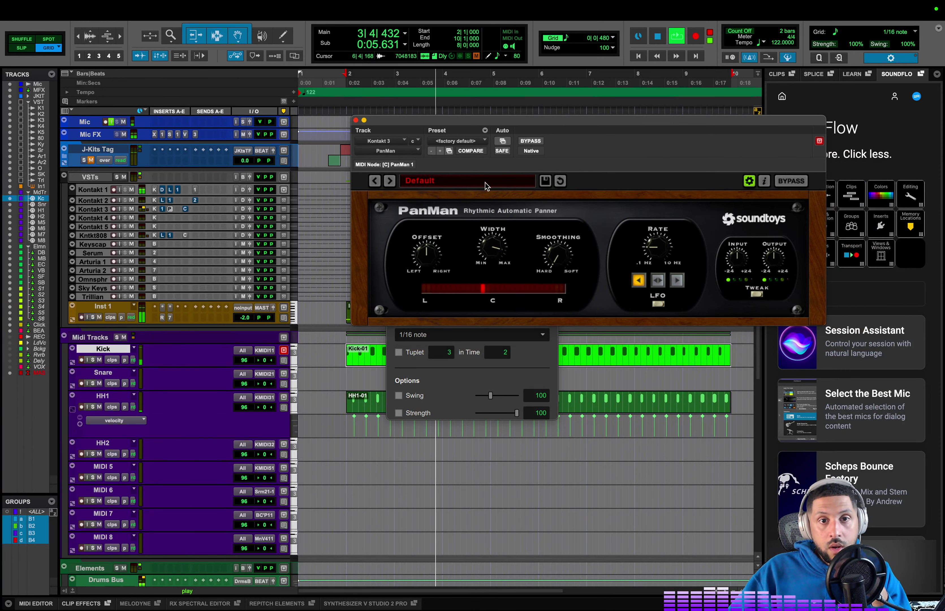
- Load the J-Kits Trigger Pan preset in PanMan and fine-tune it with about half Width and softer Smoothing
click(489, 183)
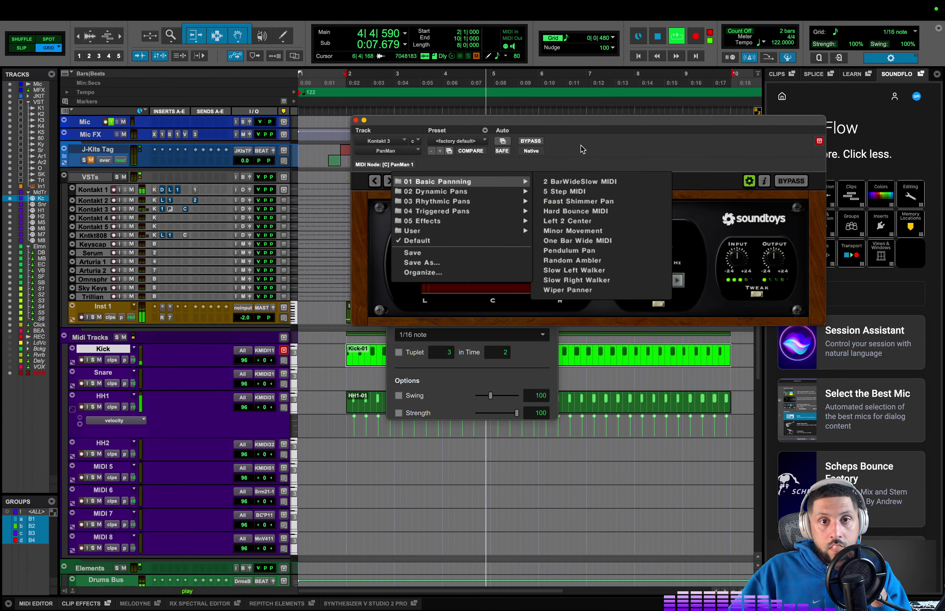
click(457, 141)
click(467, 125)
mouse_move(496, 191)
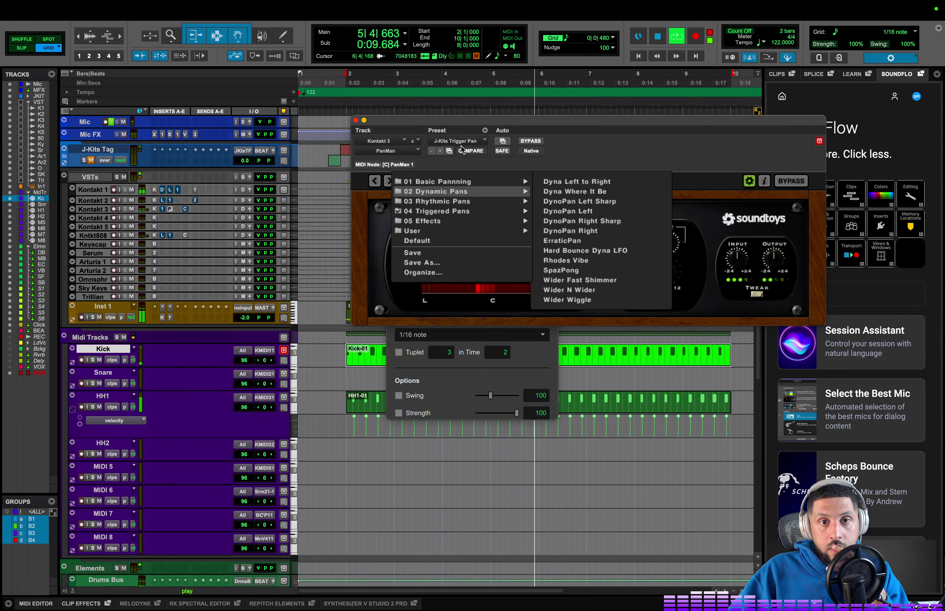
click(596, 178)
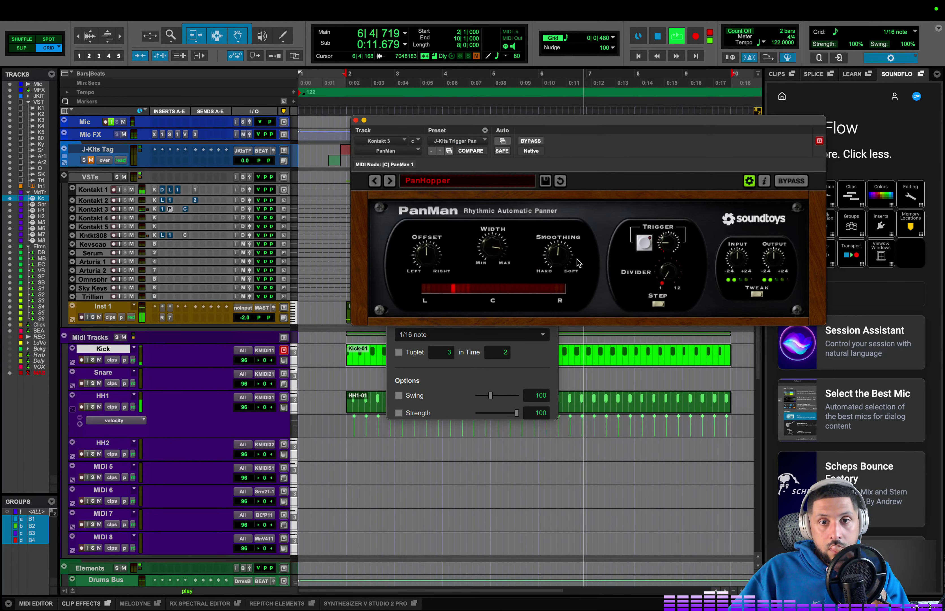
mouse_move(492, 248)
mouse_down()
mouse_move(505, 286)
mouse_move(488, 279)
mouse_move(501, 238)
mouse_up()
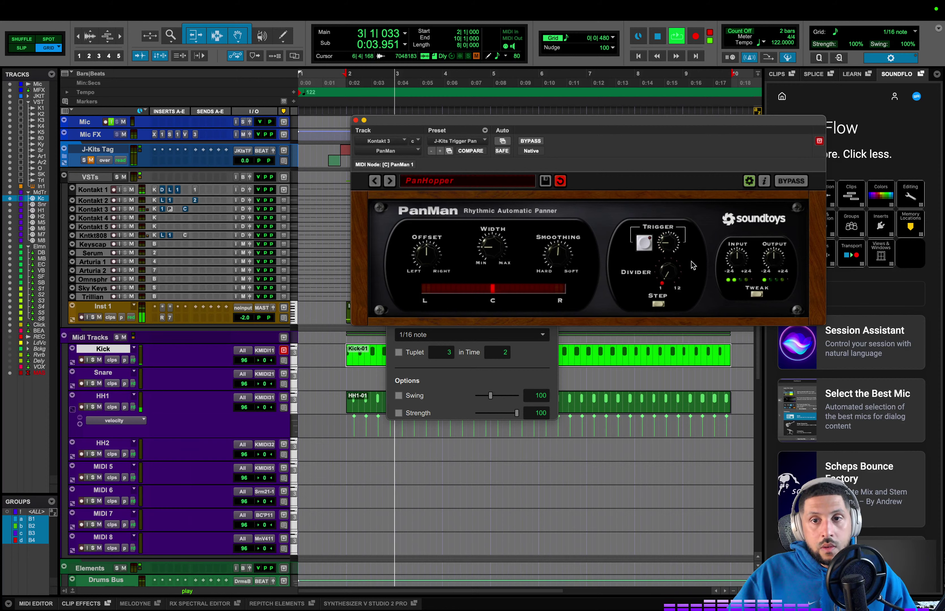
drag(566, 256, 574, 252)
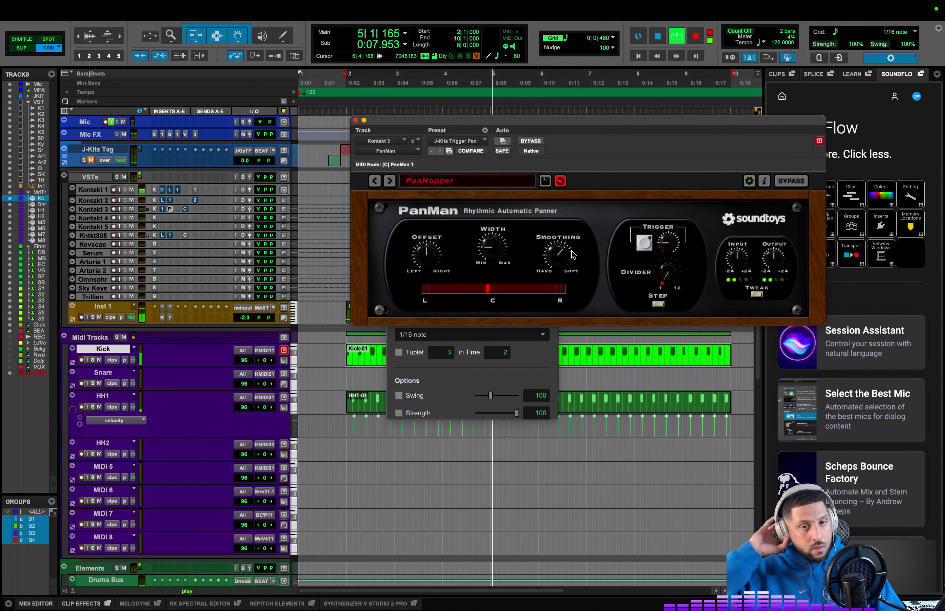
- Shape the kick's volume envelope in Kontakt 1 with minimum sustain and a decay of about 432 ms
click(155, 192)
scroll(777, 441, down, 3)
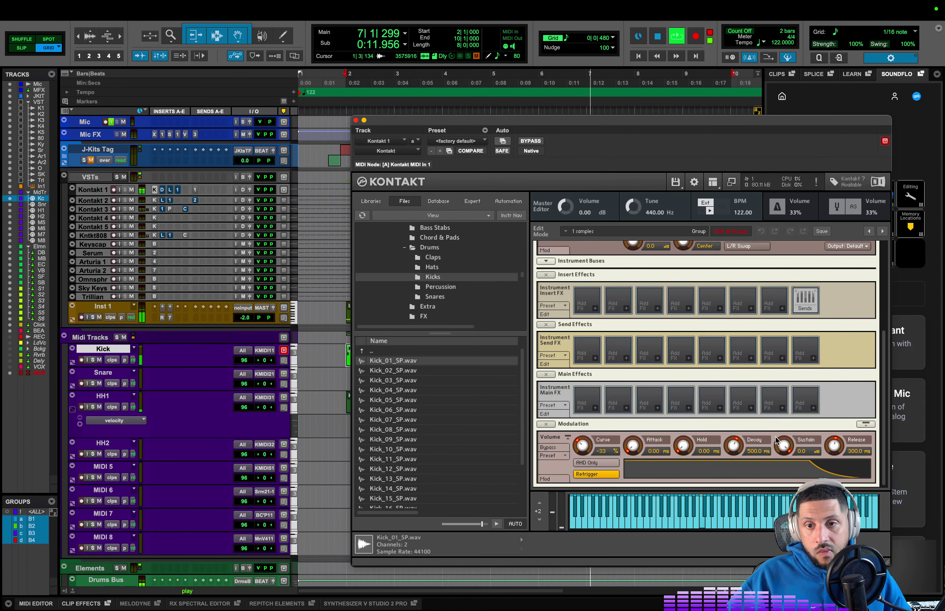
drag(777, 441, 756, 452)
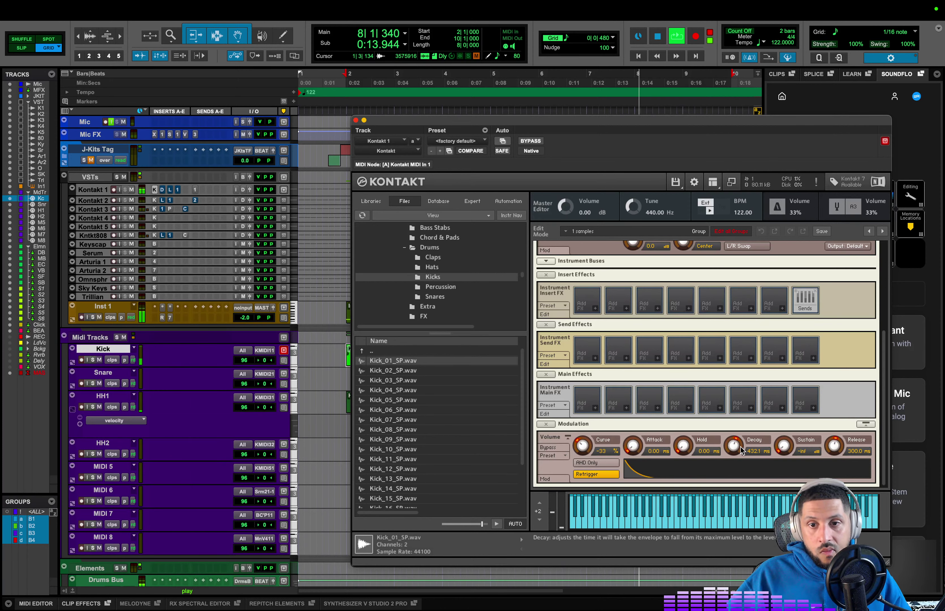
- Activate the bypassed Lo-Fi plug-in on Kontakt 1 and set its distortion to 2.5
click(170, 189)
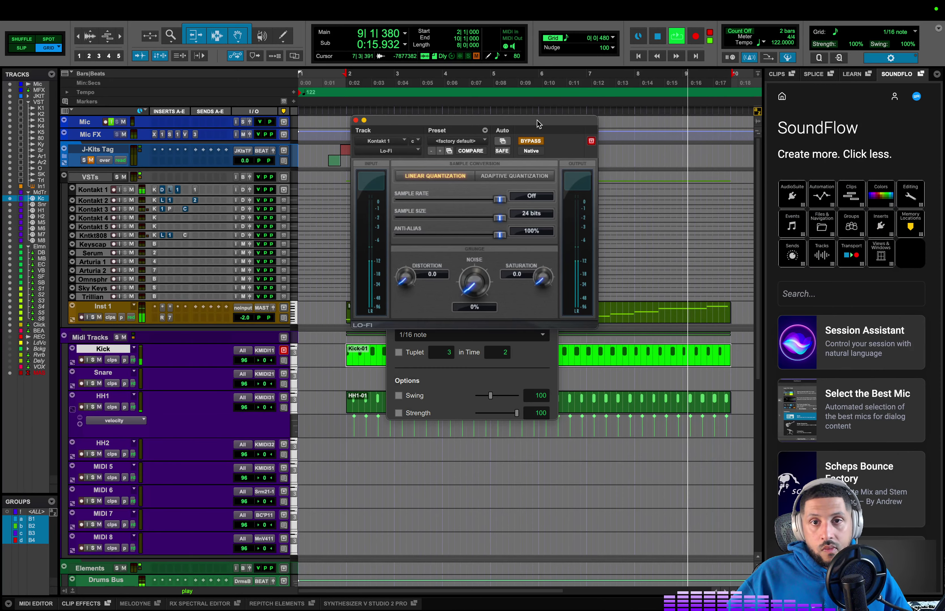
drag(404, 284, 407, 275)
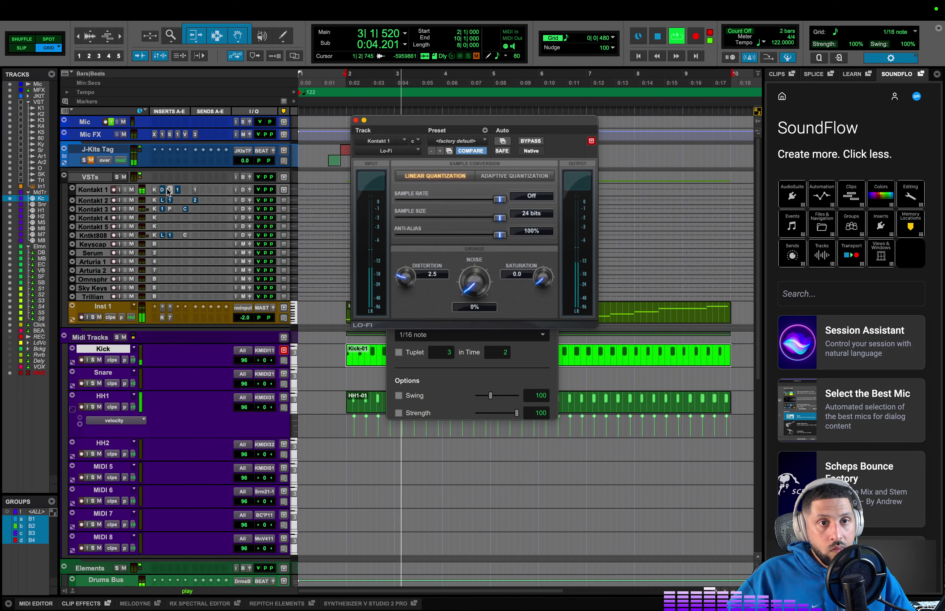
click(254, 194)
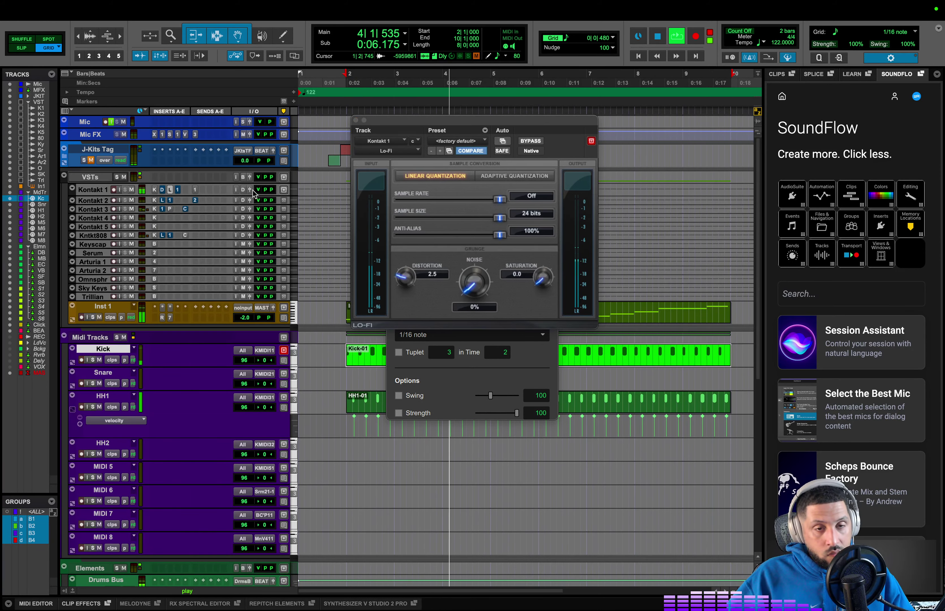
- Open the Channel Strip on the Music Bus and route the Inst 1 track's output to that bus
scroll(211, 313, down, 10)
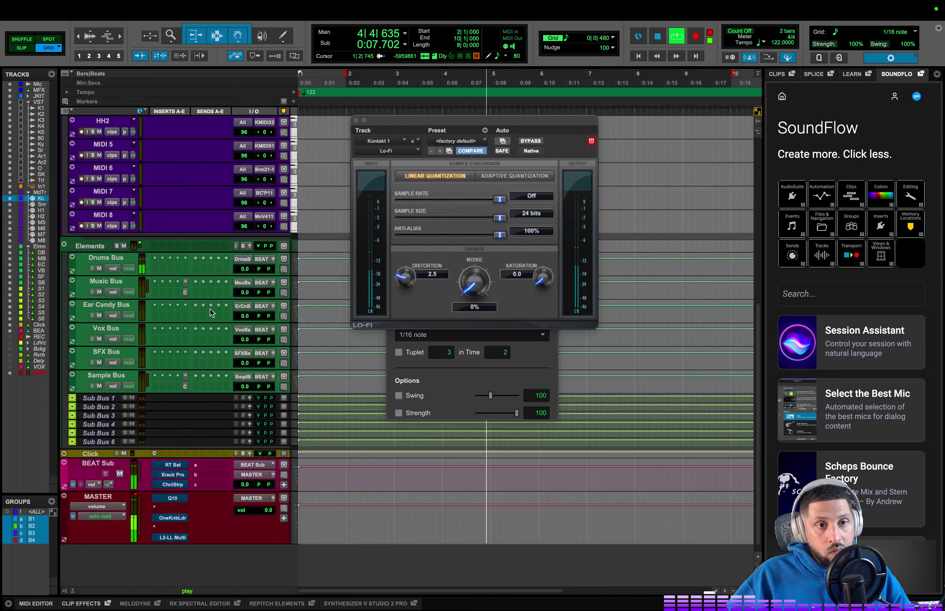
click(185, 293)
scroll(253, 223, up, 7)
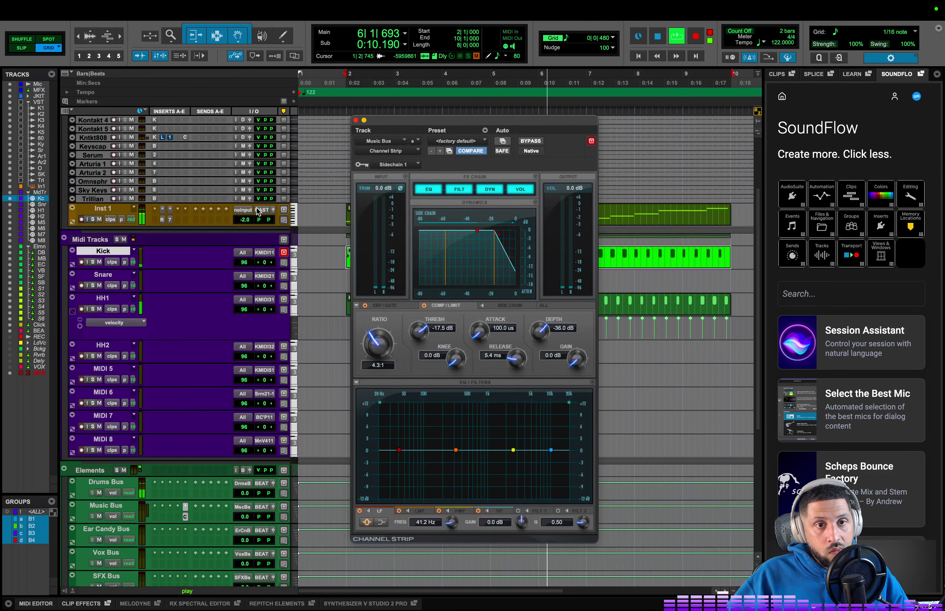
click(257, 210)
click(588, 269)
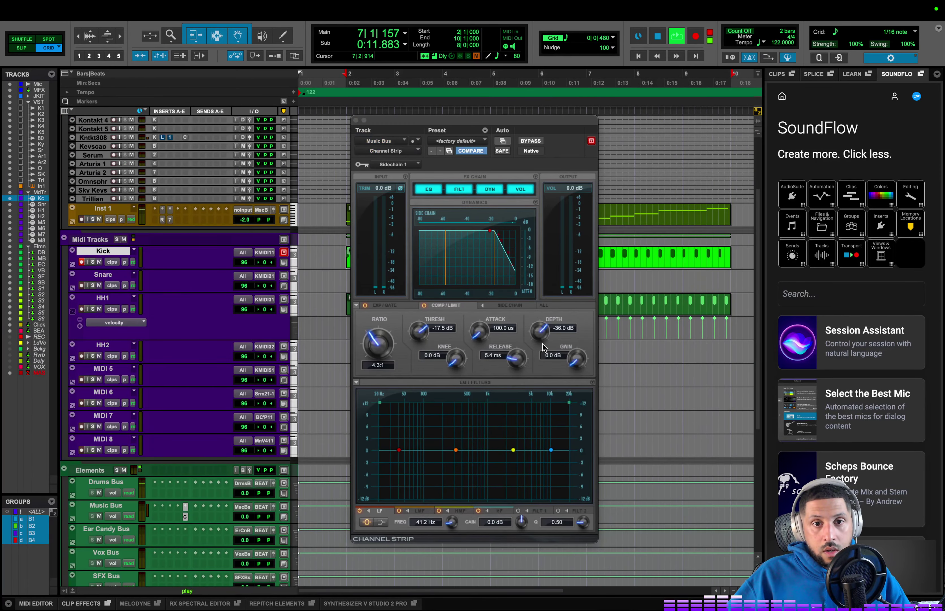
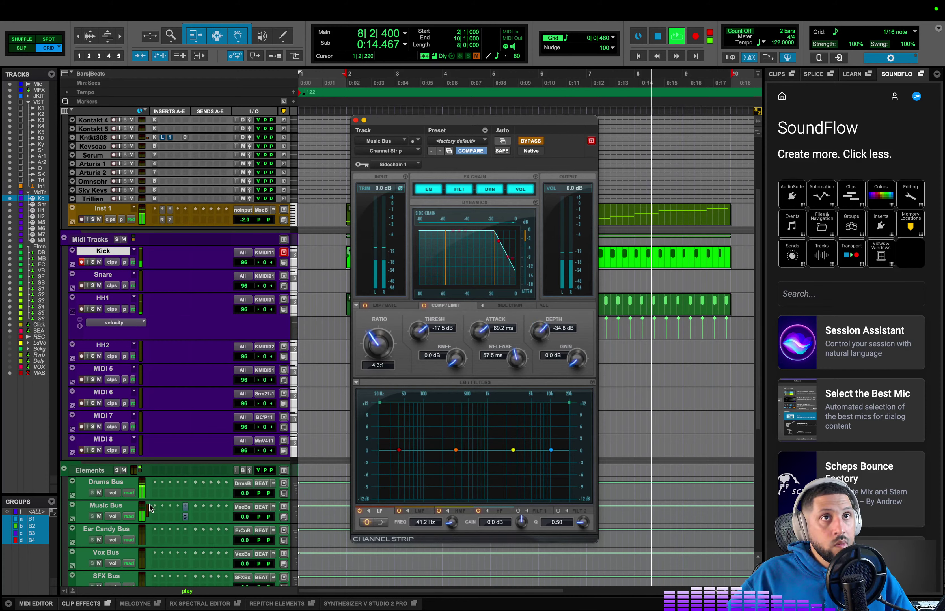
- Insert the stereo OneKnob Pumper from the Dynamics plug-ins on the Music Bus
click(175, 507)
mouse_move(174, 510)
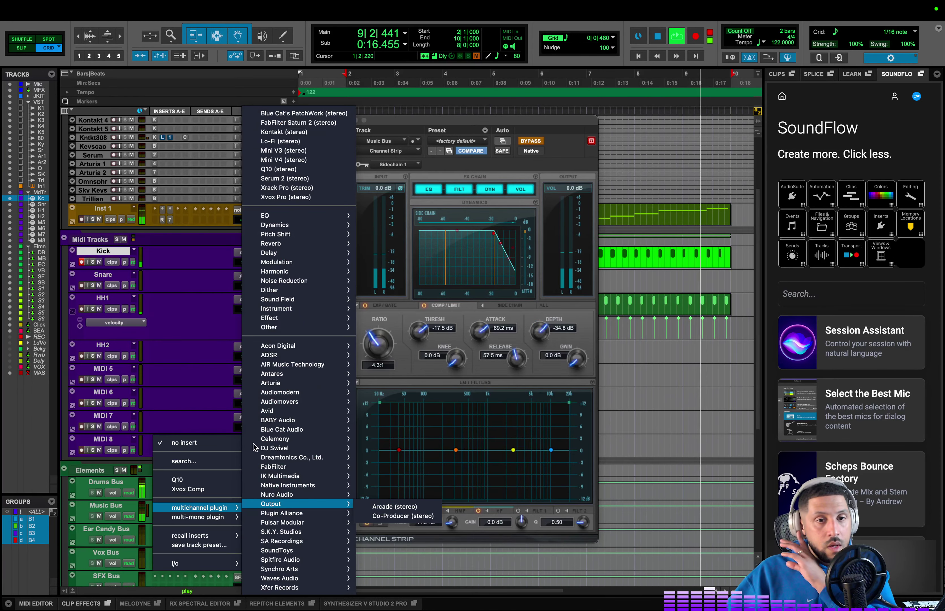
mouse_move(303, 225)
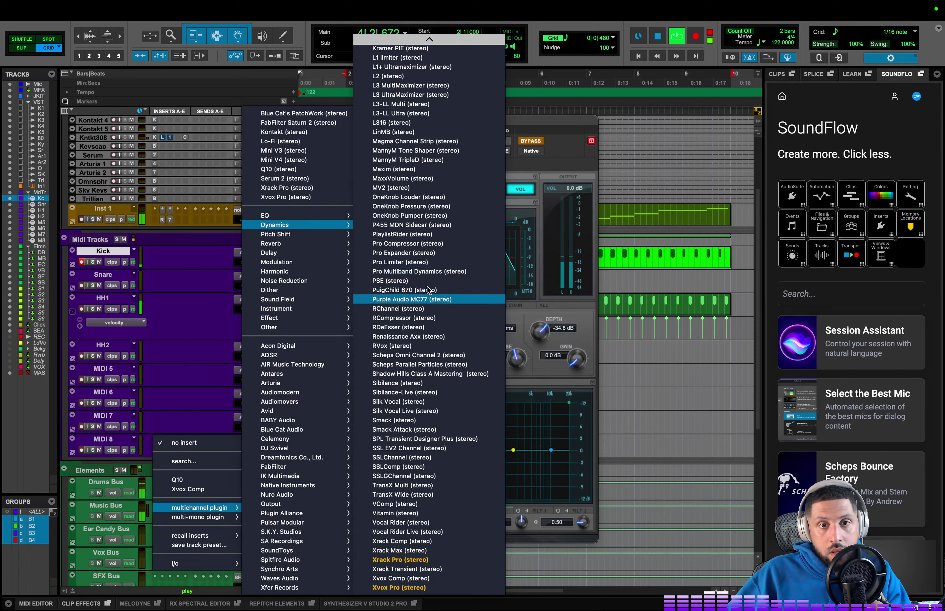
mouse_move(341, 327)
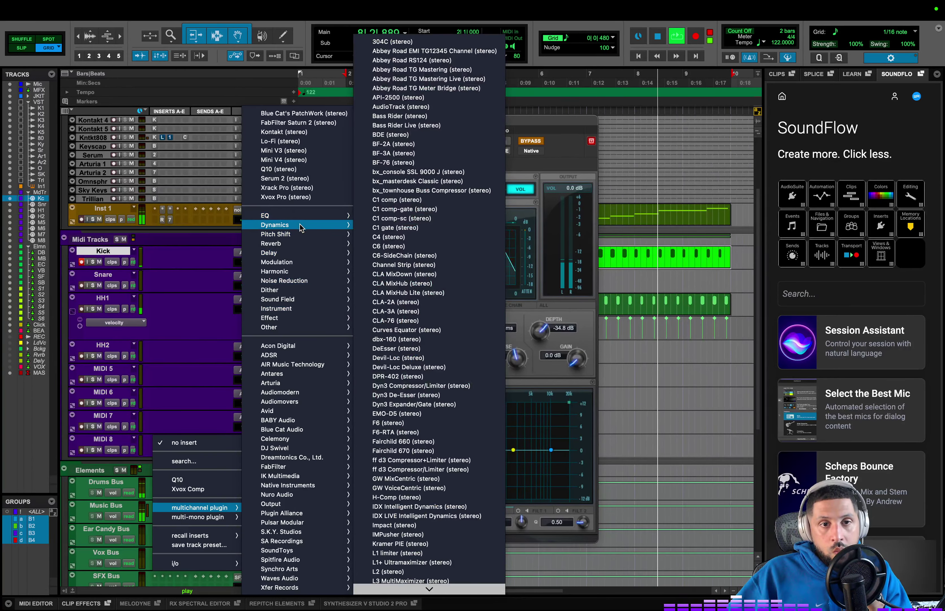
scroll(458, 411, down, 10)
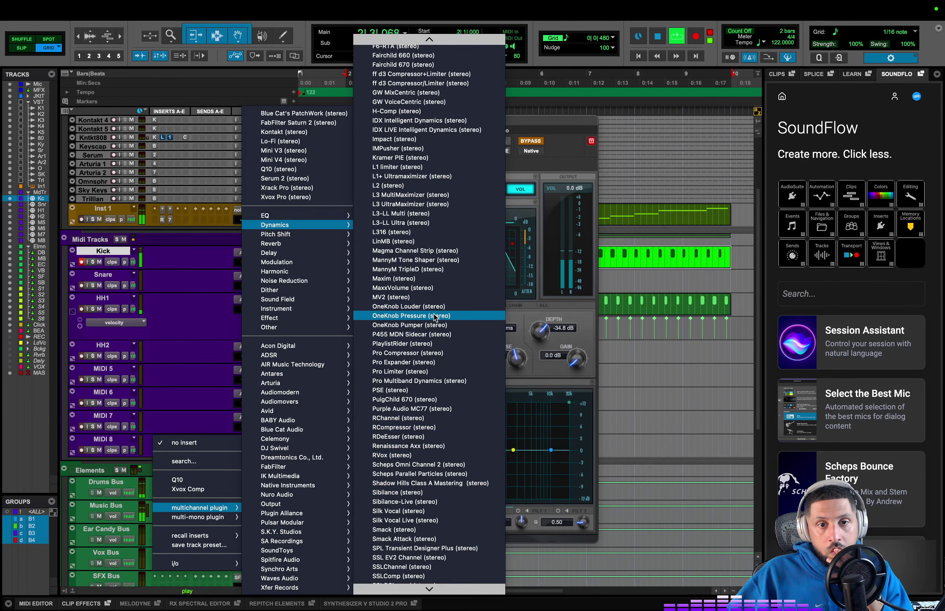
click(436, 326)
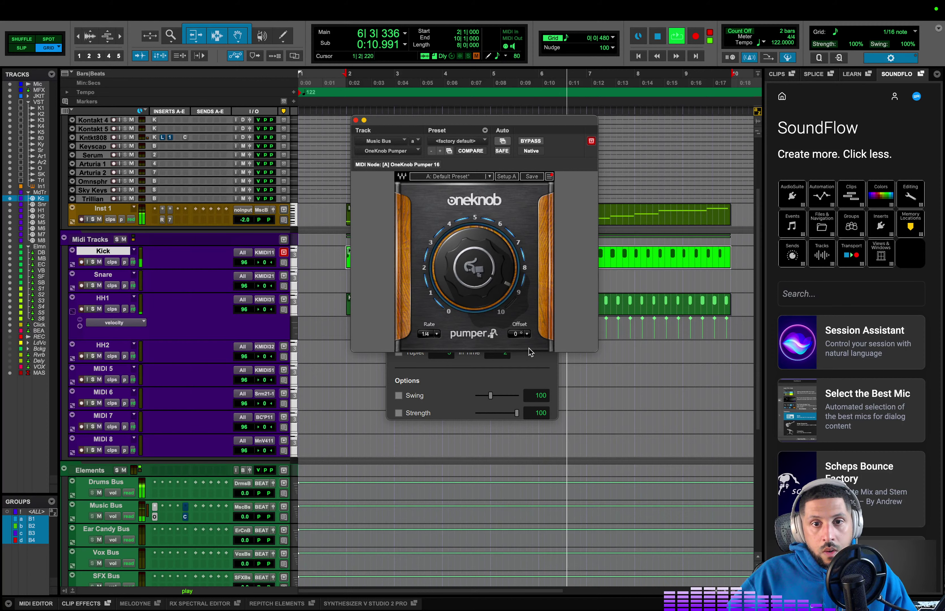
- Set the OneKnob Pumper on the Music Bus to an offset of 0° and an amount of 9.2
click(519, 333)
click(536, 362)
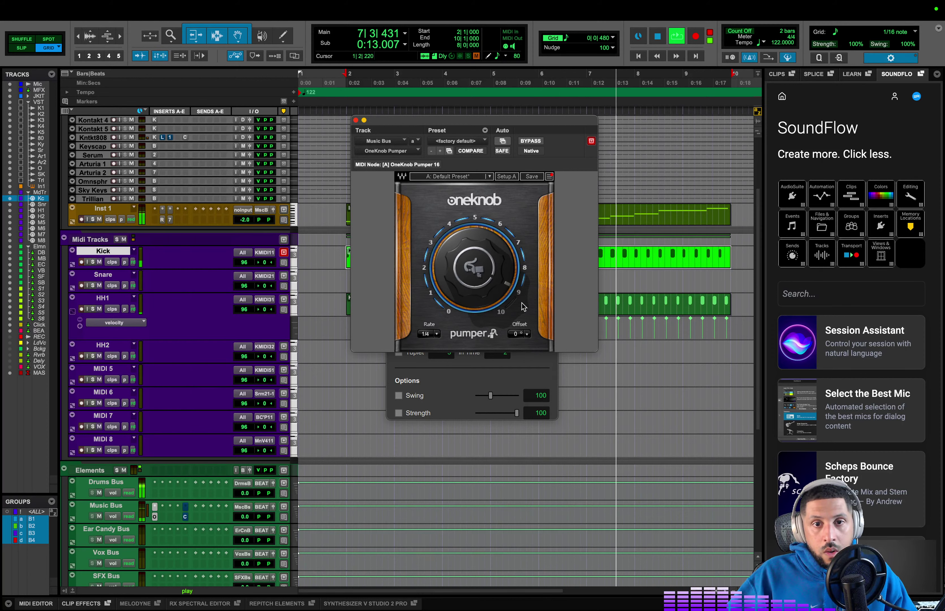
click(521, 334)
click(535, 349)
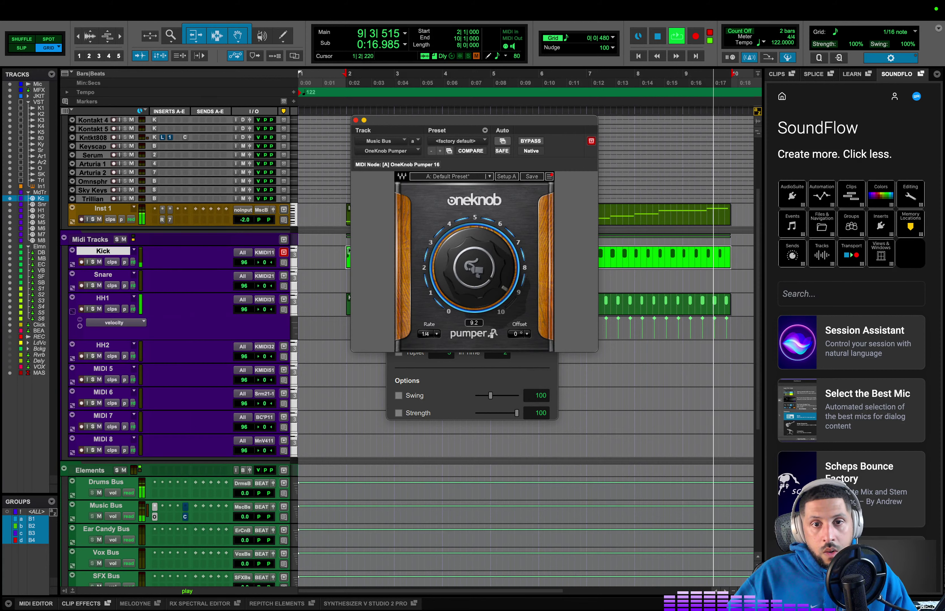
- Activate the Music Bus Channel Strip compressor with threshold -33.1 dB, attack 17.4 ms, release 52.5 ms and depth -22.8 dB in place of the OneKnob Pumper
drag(458, 266, 446, 296)
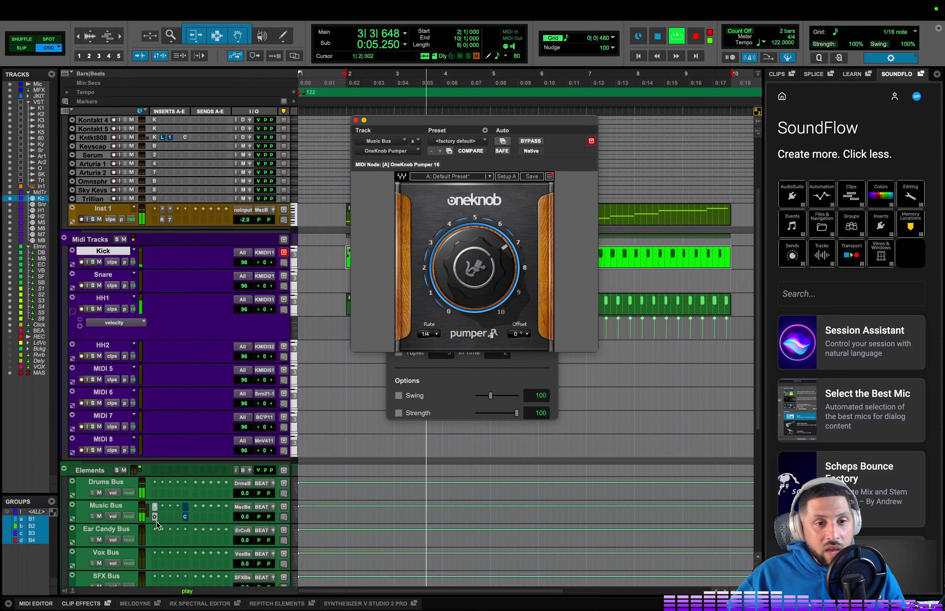
click(186, 517)
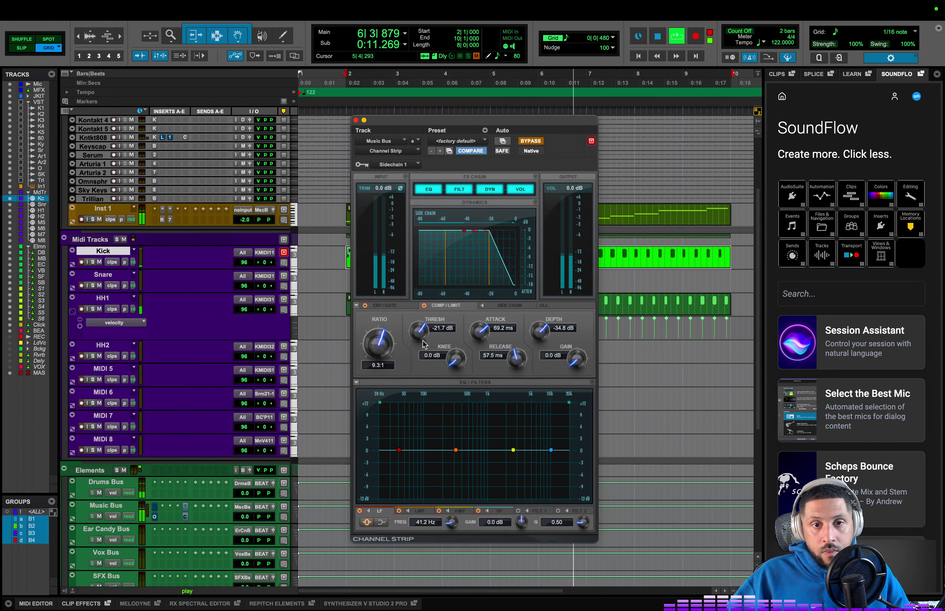
drag(480, 329, 480, 345)
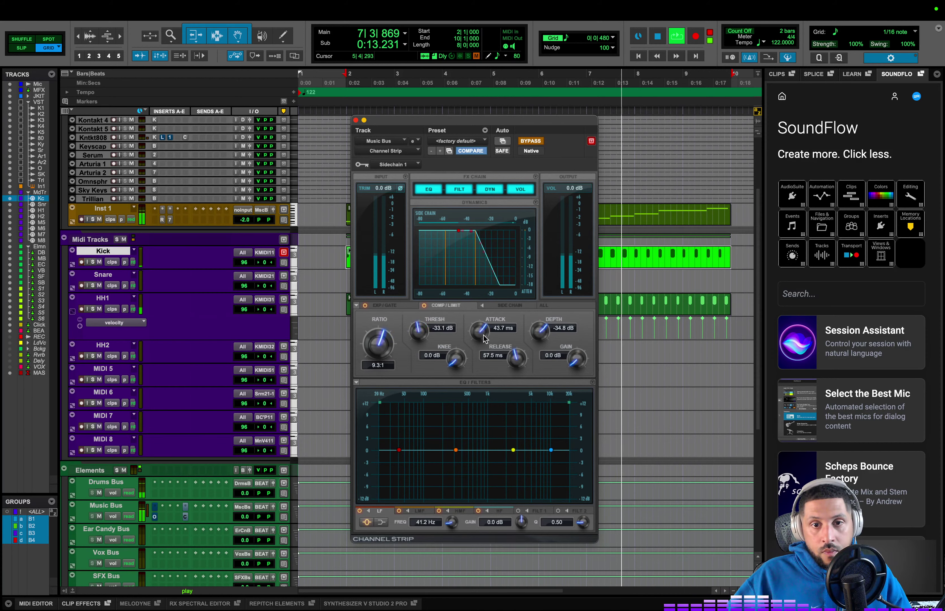
click(531, 141)
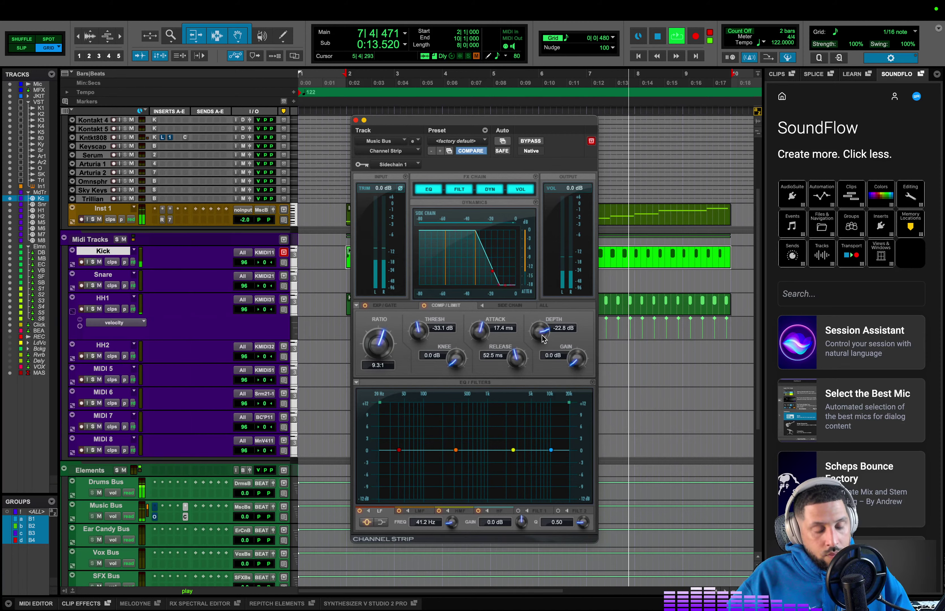
click(355, 120)
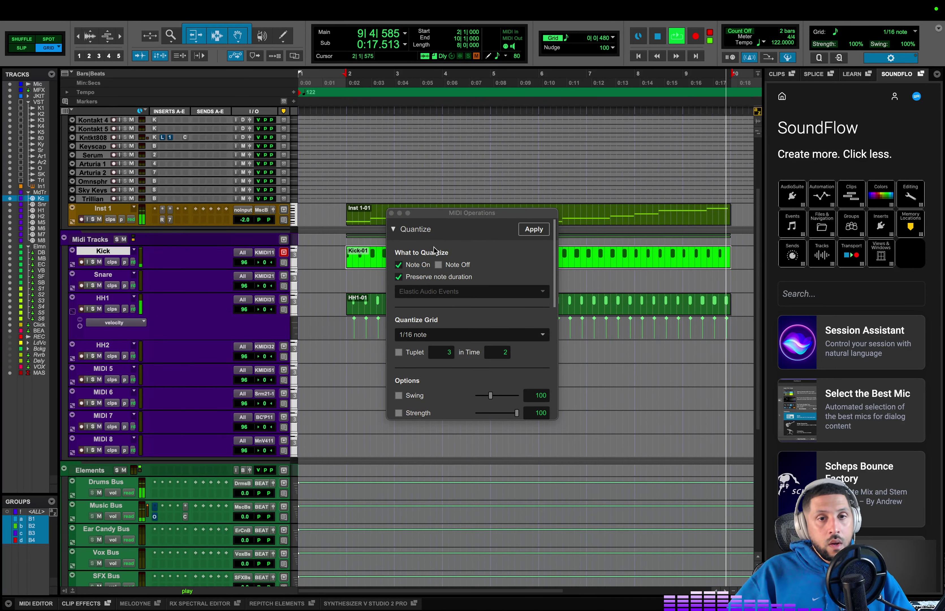
- Close the MIDI Operations window and reset the Inst 1 track's volume to 0.0
click(391, 213)
alt+click(246, 220)
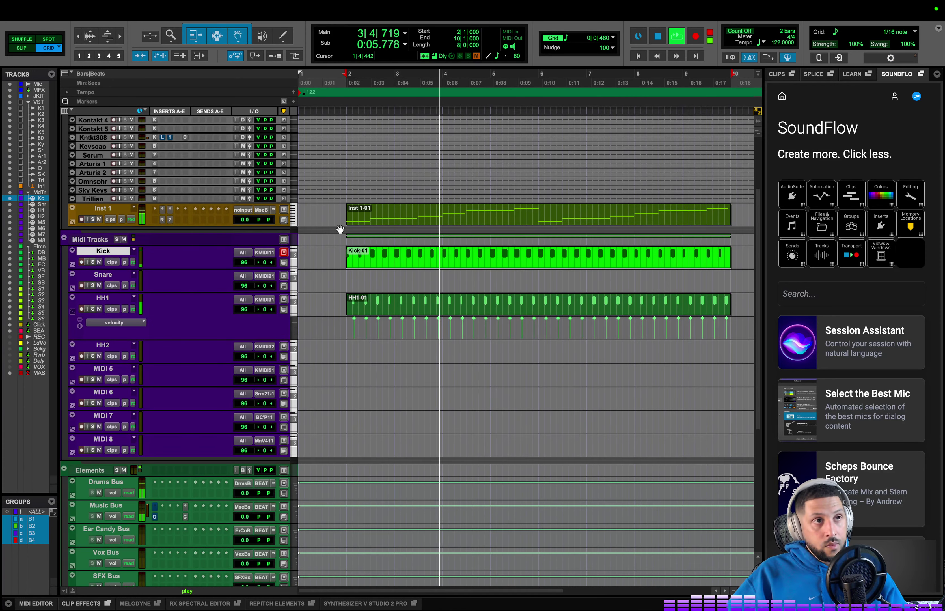
- Select the HH2 track with HH1's velocity lane hidden, and open the Kontakt instrument on the Kontakt 3 track
scroll(277, 255, up, 3)
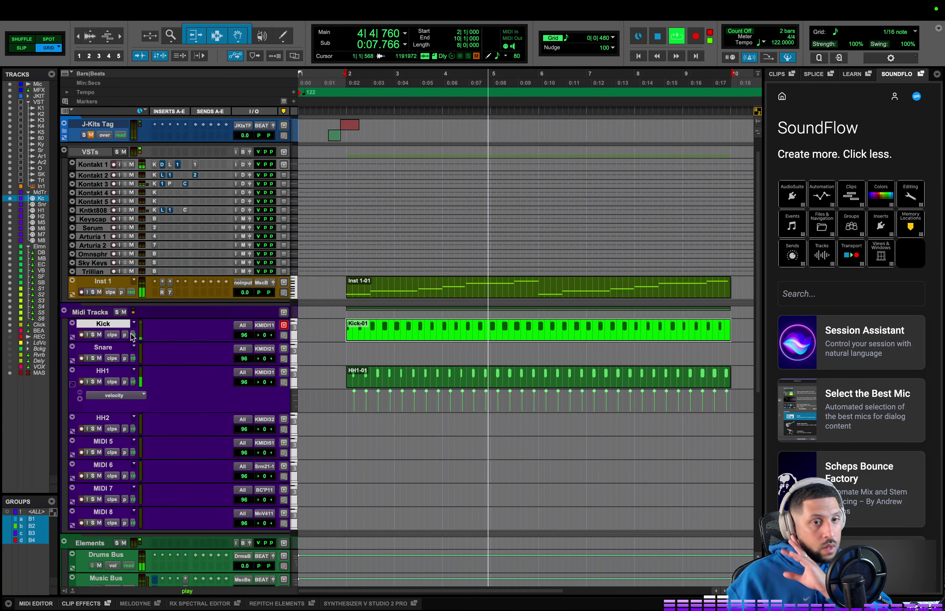
click(104, 419)
click(73, 385)
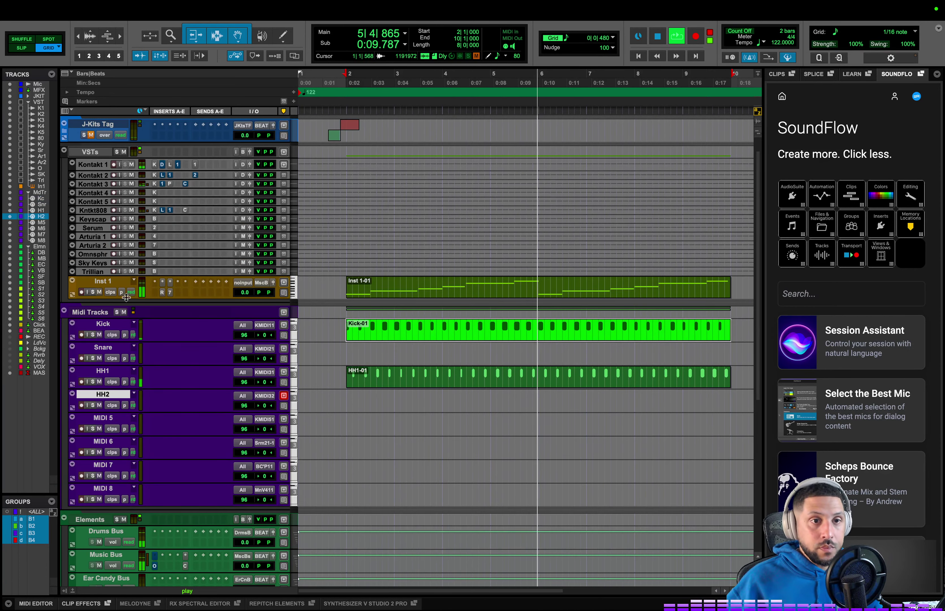
click(155, 184)
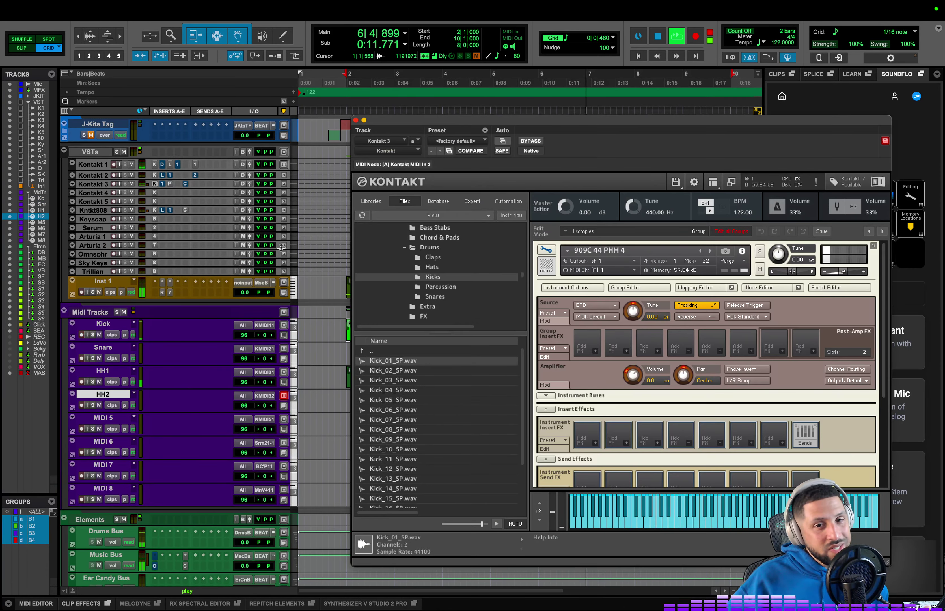
- Browse Kontakt's sample files to the Hats folder under One Shots, Drums
click(470, 437)
scroll(463, 469, down, 3)
scroll(449, 263, down, 3)
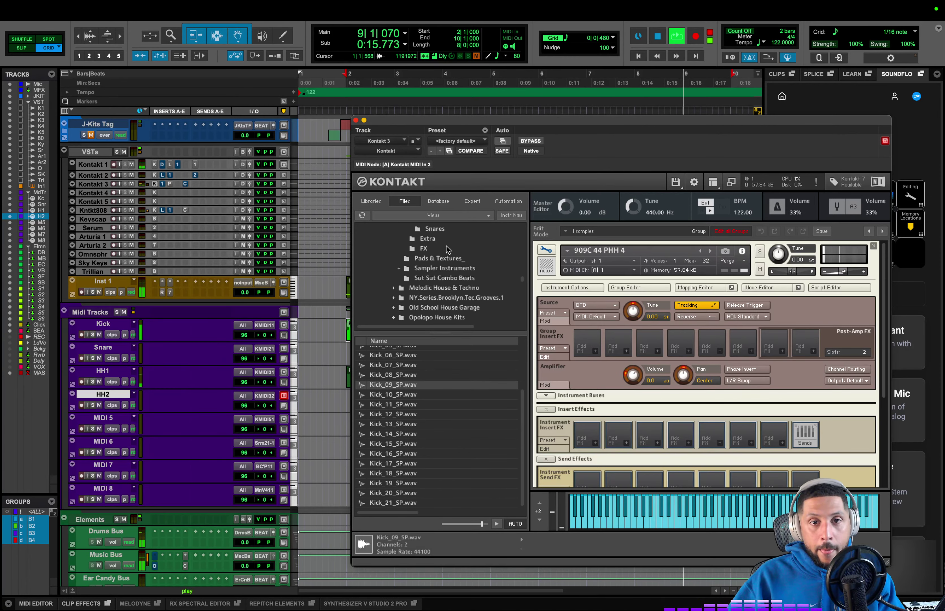
scroll(448, 251, up, 4)
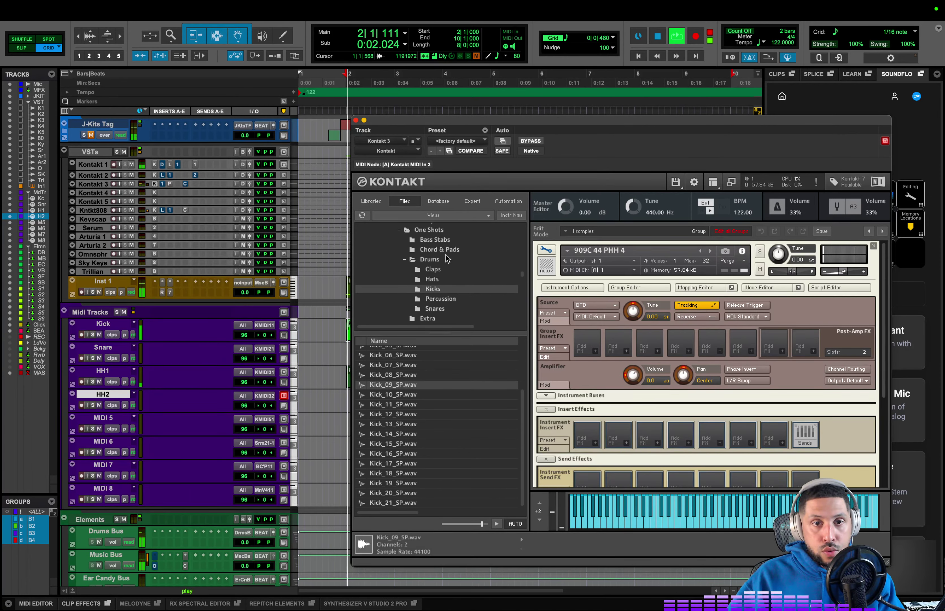
scroll(448, 258, up, 1)
click(453, 240)
click(455, 253)
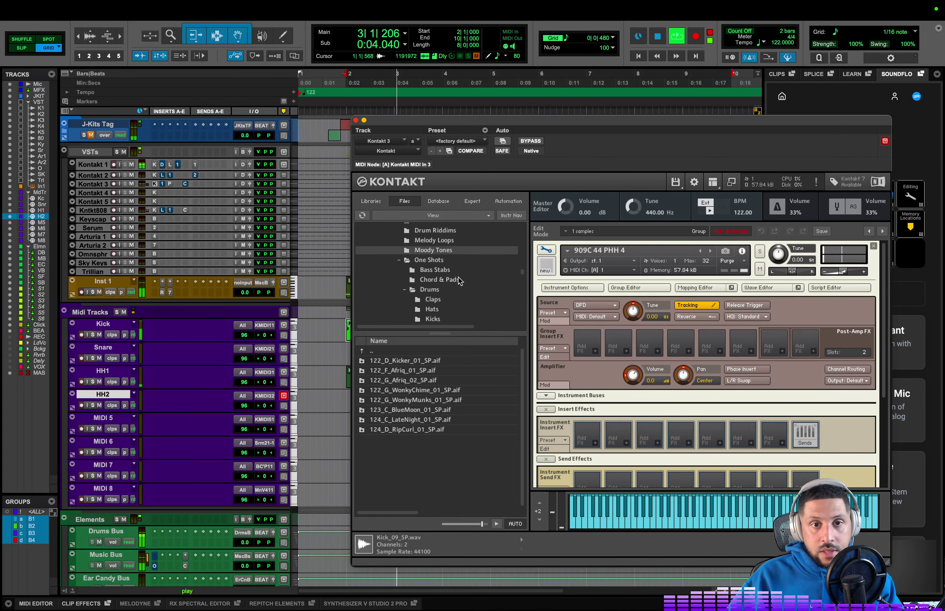
click(453, 260)
scroll(451, 278, down, 3)
click(452, 282)
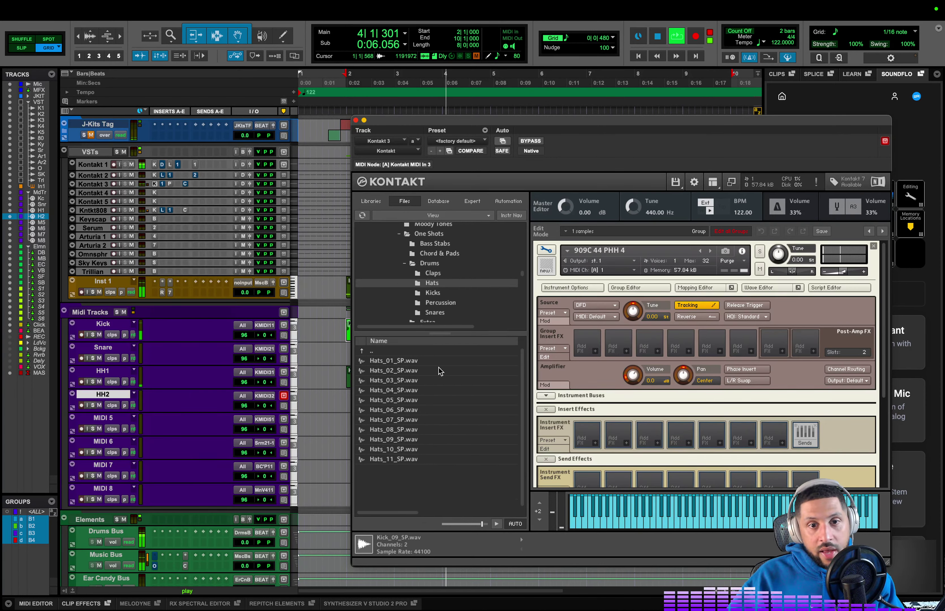
- Audition the hat samples and load Hats_04_SP.wav into Kontakt 3 as a second instrument
click(439, 361)
key(Down)
key(Down)
key(Down)
key(Down)
key(Down)
key(Down)
key(Down)
key(Down)
key(Down)
key(Down)
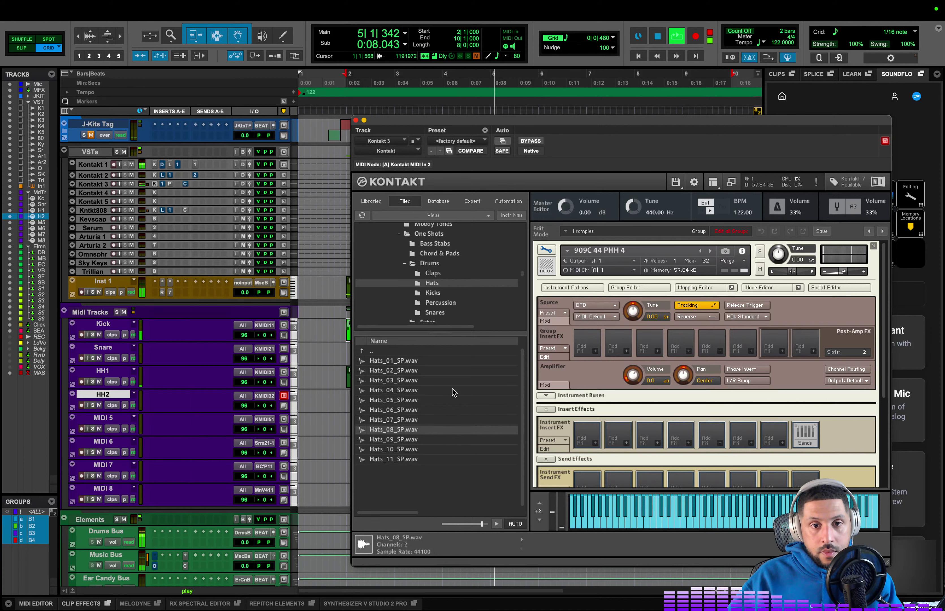
click(444, 400)
key(Up)
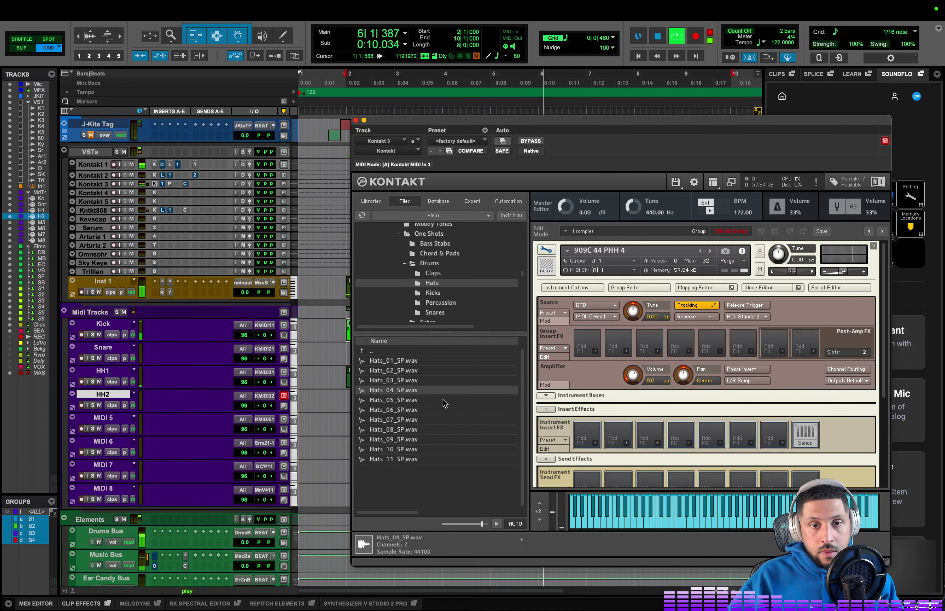
key(Up)
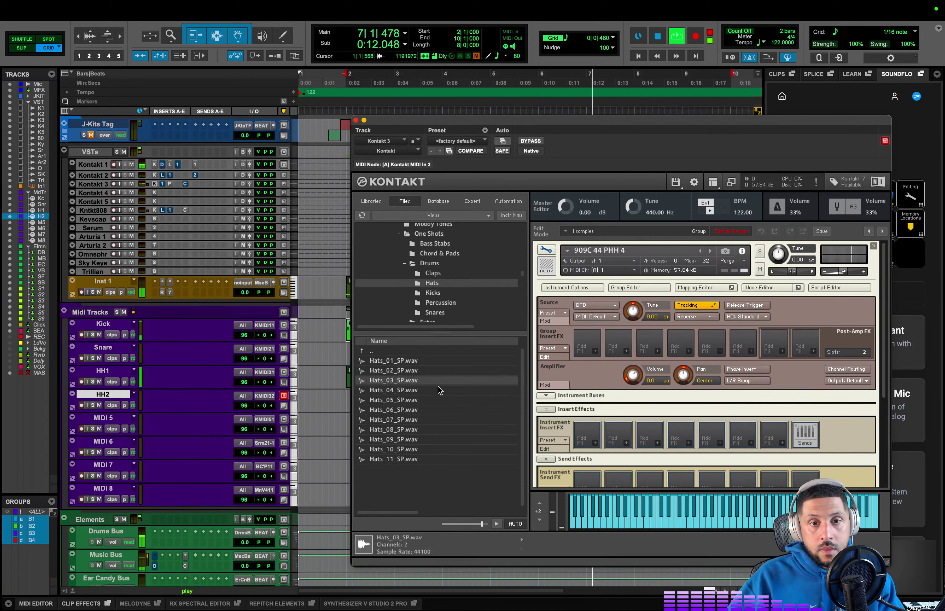
key(Up)
click(437, 393)
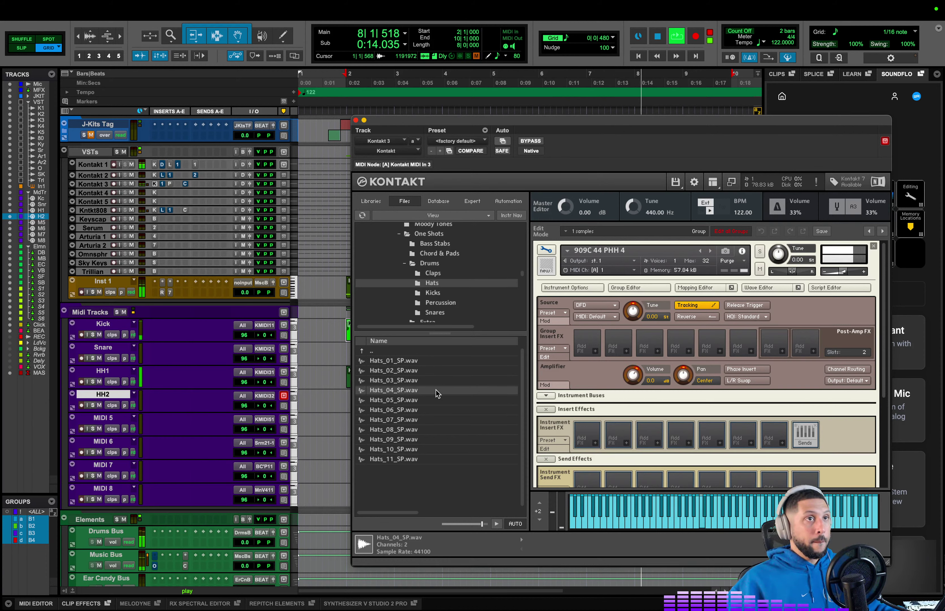
- Check which Kontakt MIDI In 3 channel HH2 outputs to, and return Kontakt to its multi rack before closing it
click(263, 396)
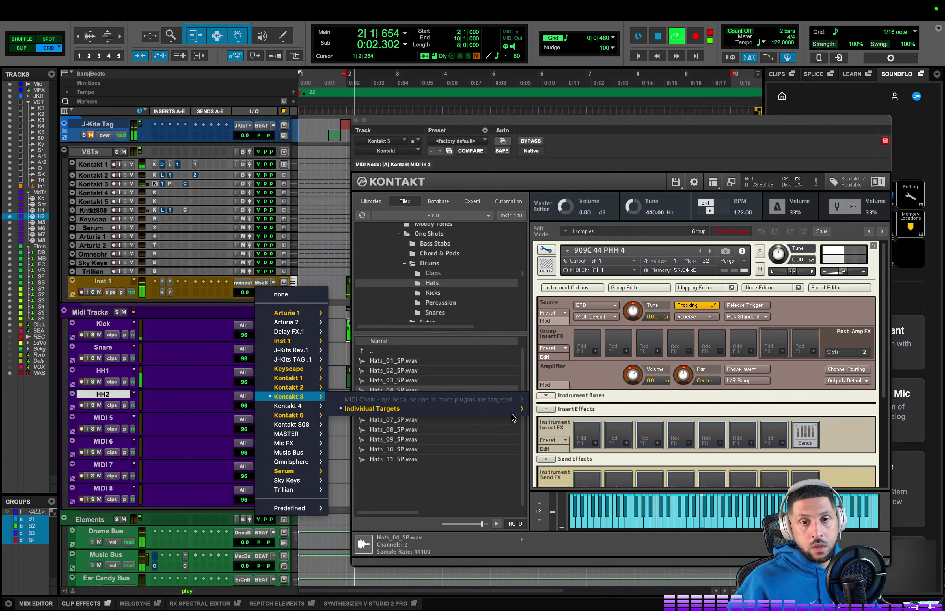
mouse_move(512, 409)
mouse_move(576, 412)
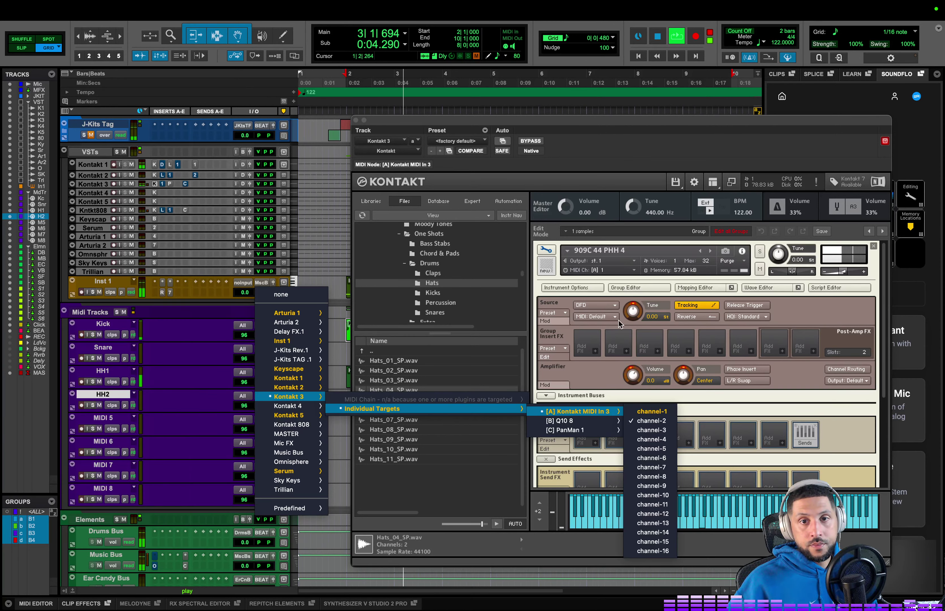
click(552, 250)
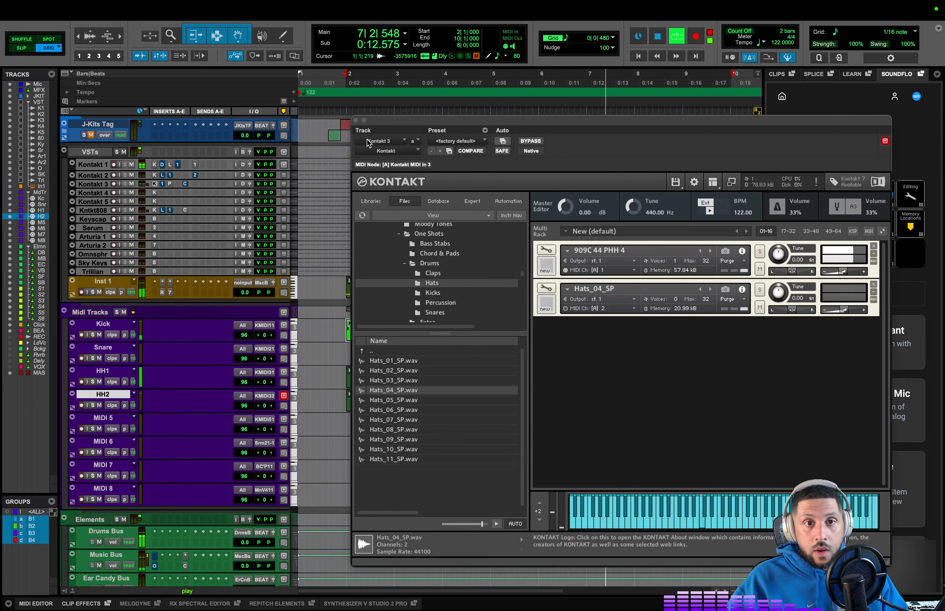
click(355, 120)
- Split the HH2 clip at bar 6, repeat its first half up to bar 10 and consolidate it into one clip
click(488, 399)
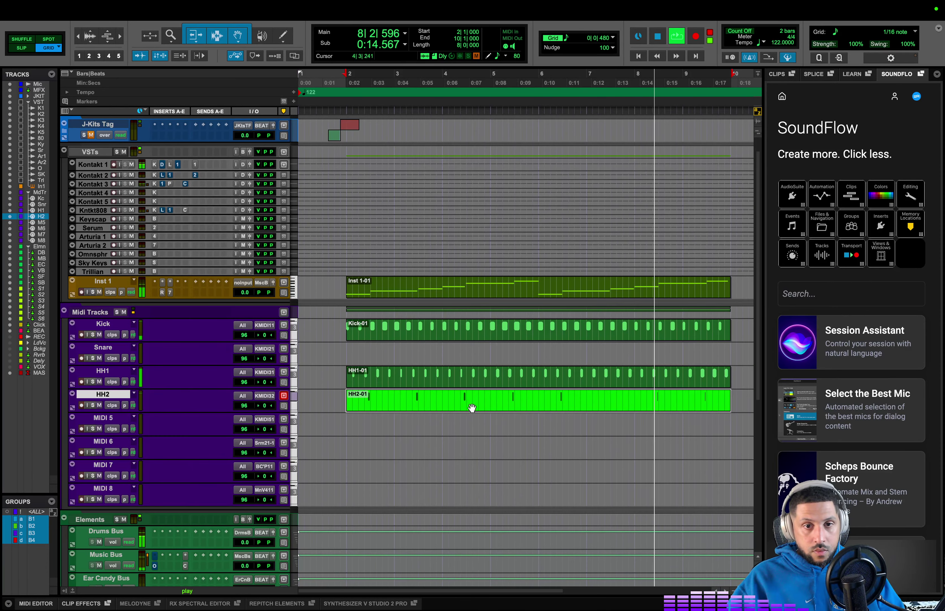
click(539, 398)
key(b)
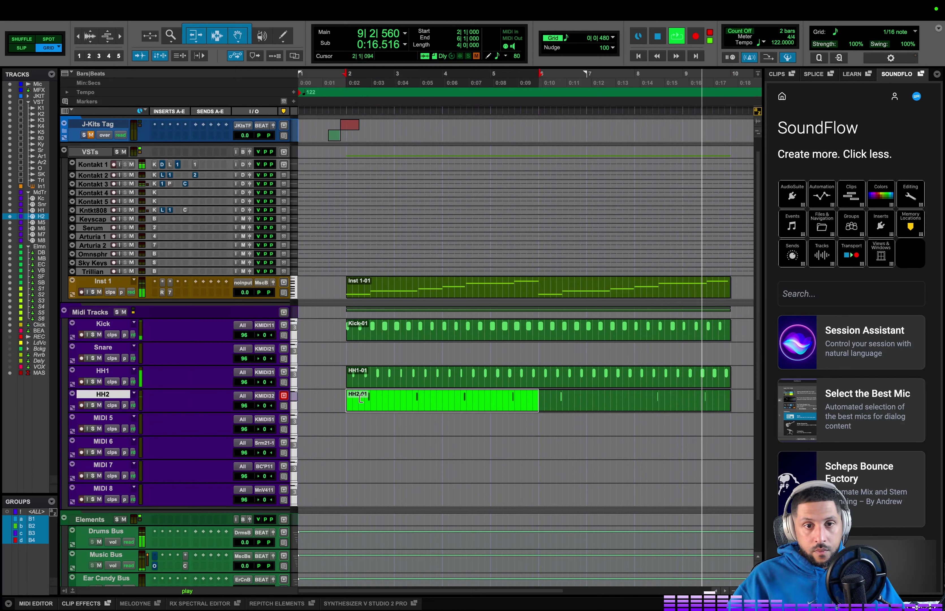
click(381, 410)
key(alt+shift+3)
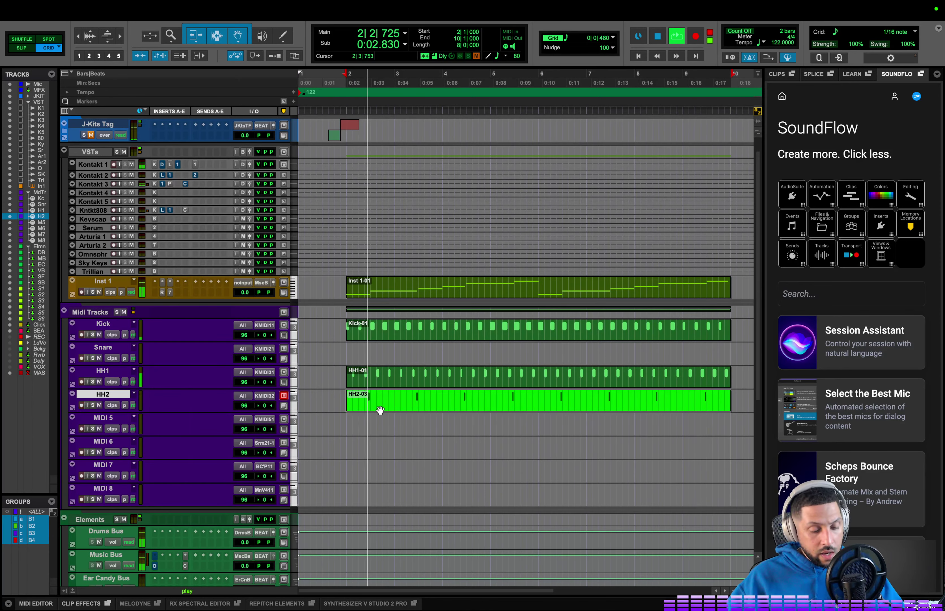
- Quantize the HH2 clip to a 1/16 note grid with swing 45 and play it back
key(alt+0)
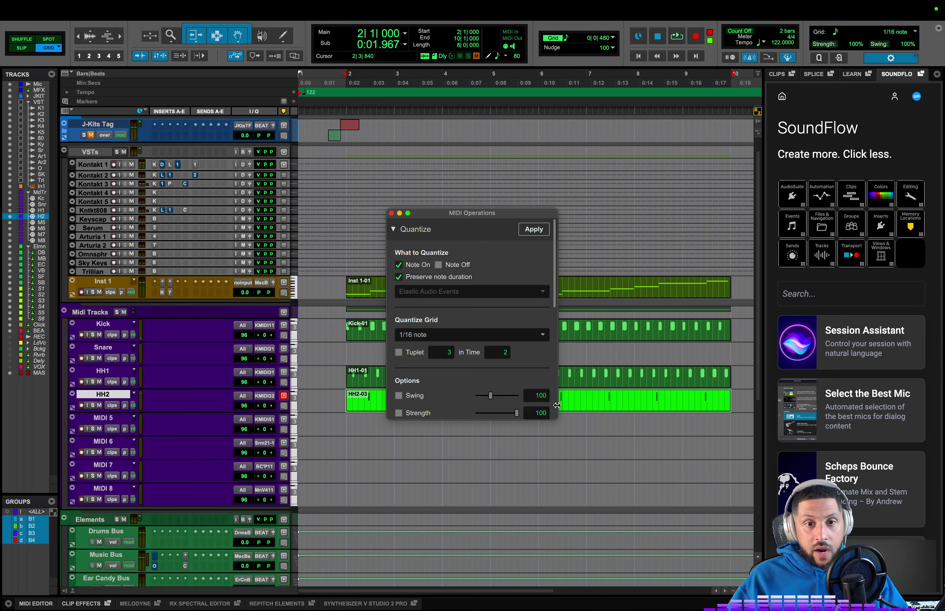
drag(556, 415, 621, 530)
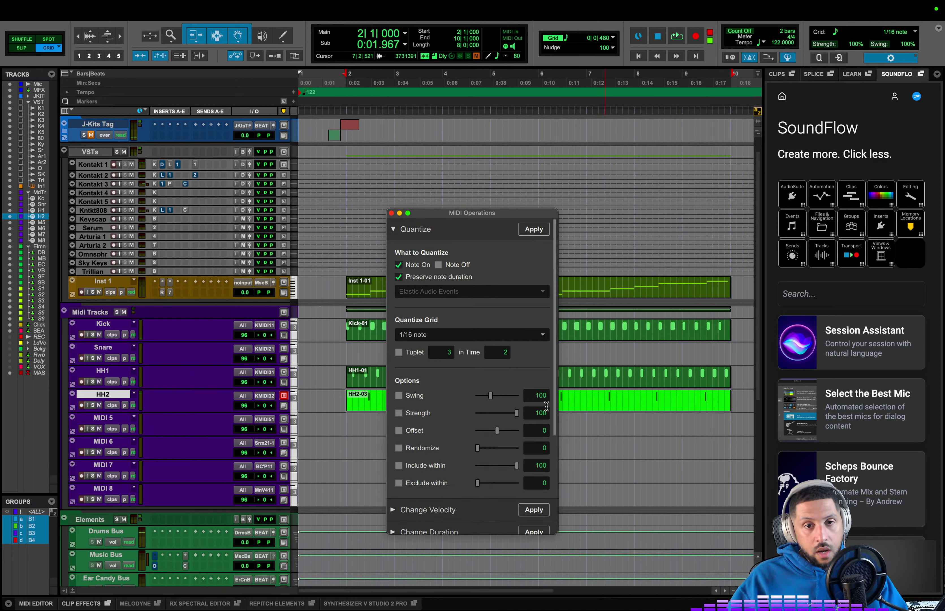
click(543, 396)
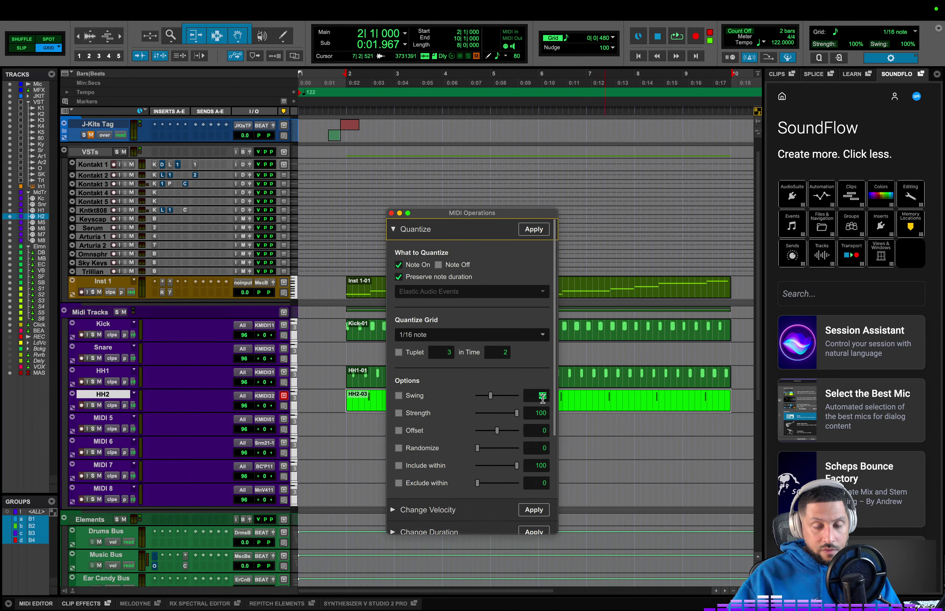
click(534, 229)
key(space)
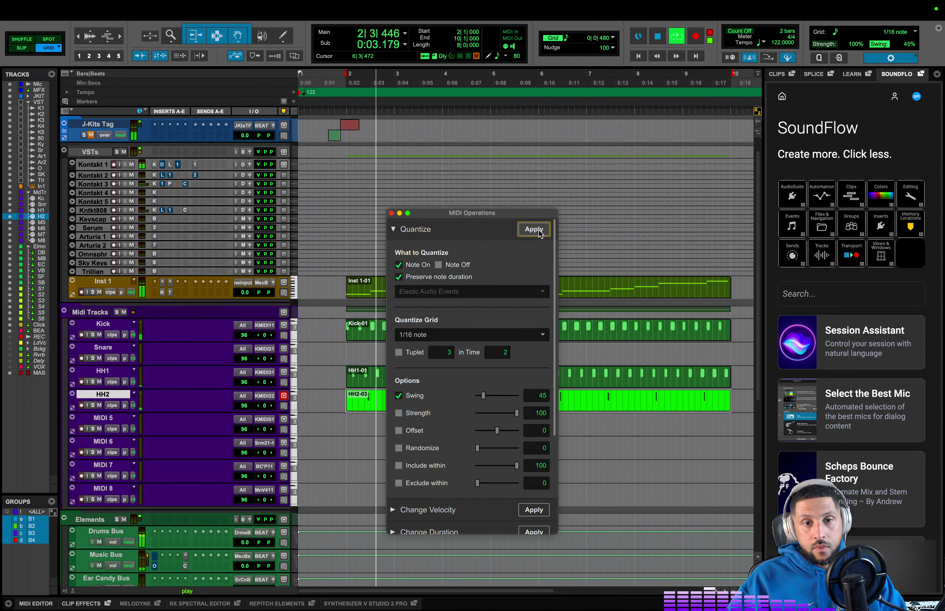
key(space)
- Requantize the HH2 clip with swing 75 and listen to the result
click(530, 396)
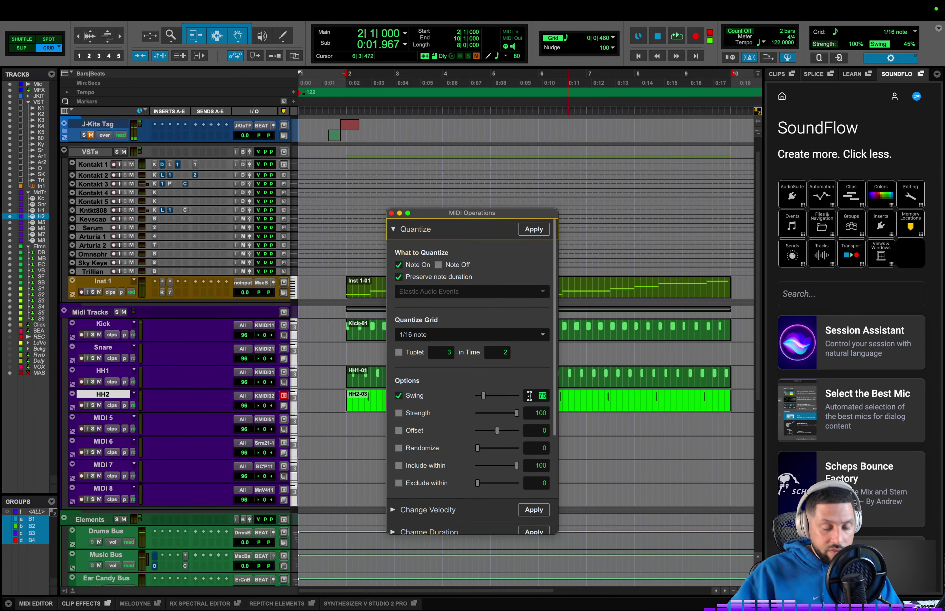
text(75)
click(534, 229)
key(space)
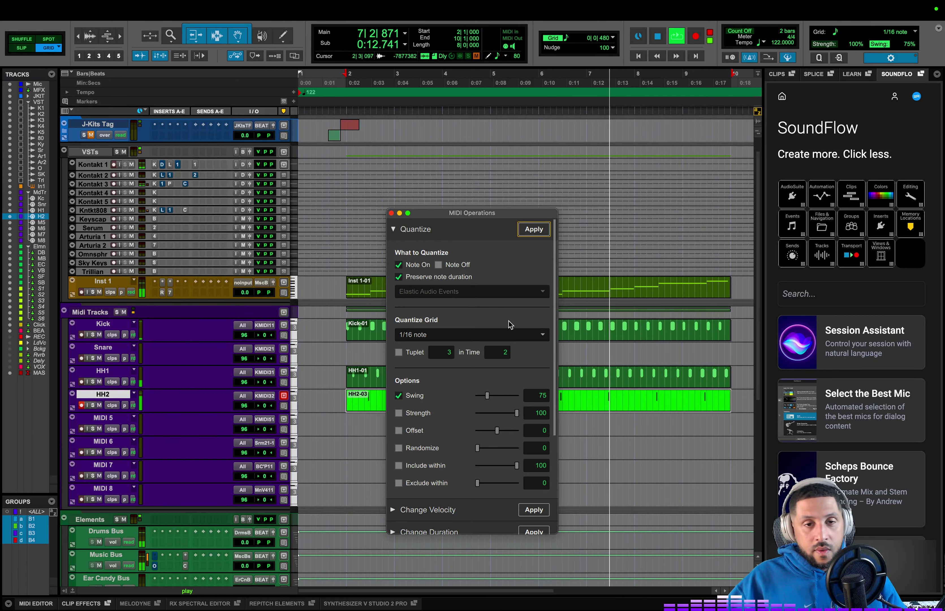
- Shorten the Hats_04_SP volume envelope in Kontakt 3 with decay 81.4 ms and sustain -inf
click(154, 183)
click(546, 288)
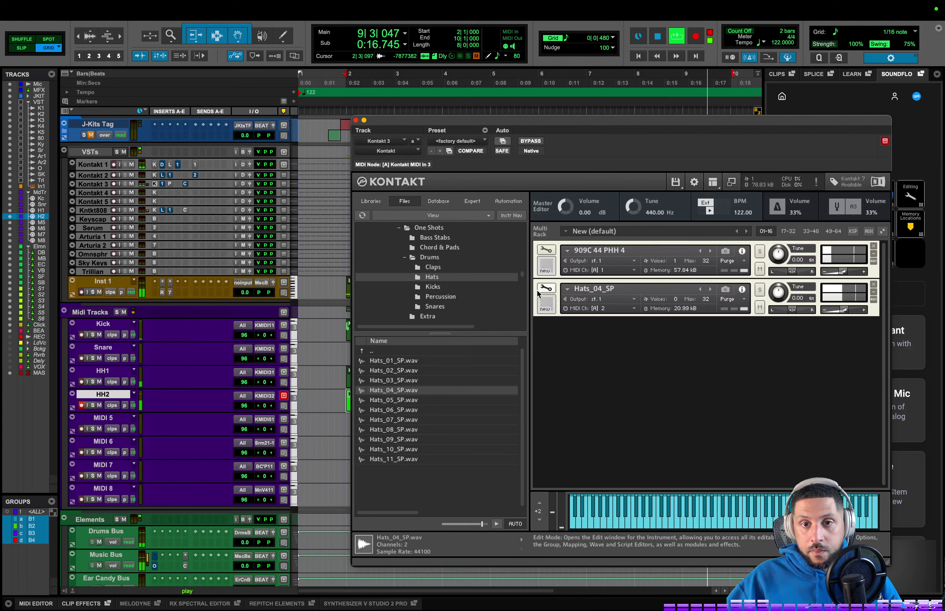
scroll(706, 377, down, 10)
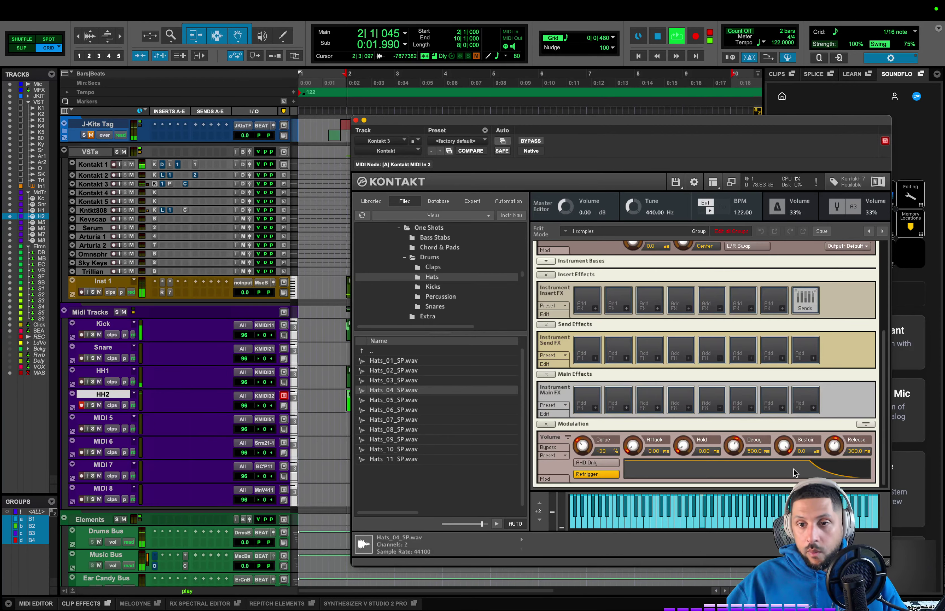
click(737, 454)
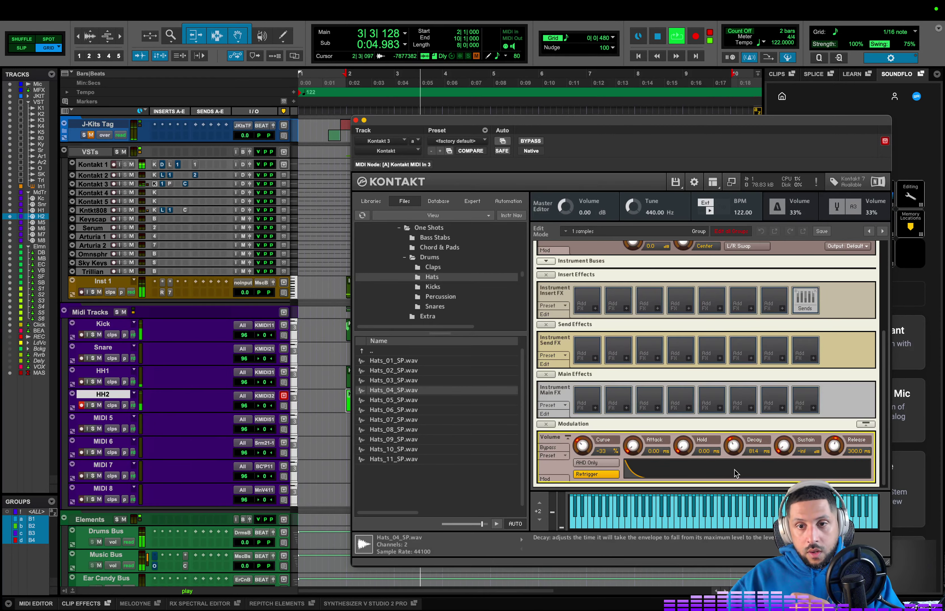
- Tune the Hats_04_SP instrument down to -1.00 st and set its volume to -5.4
scroll(815, 396, up, 10)
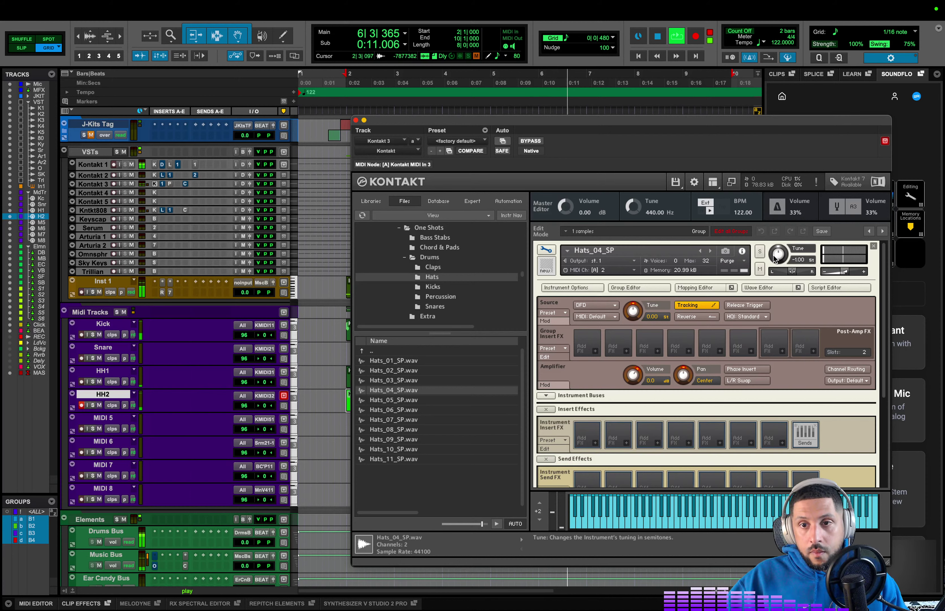
drag(839, 271, 845, 272)
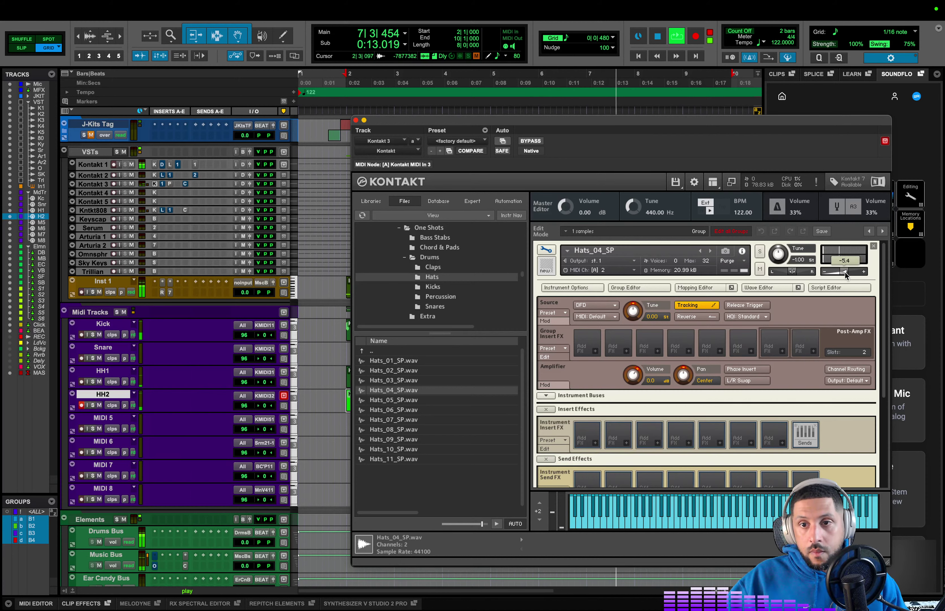
scroll(844, 272, down, 2)
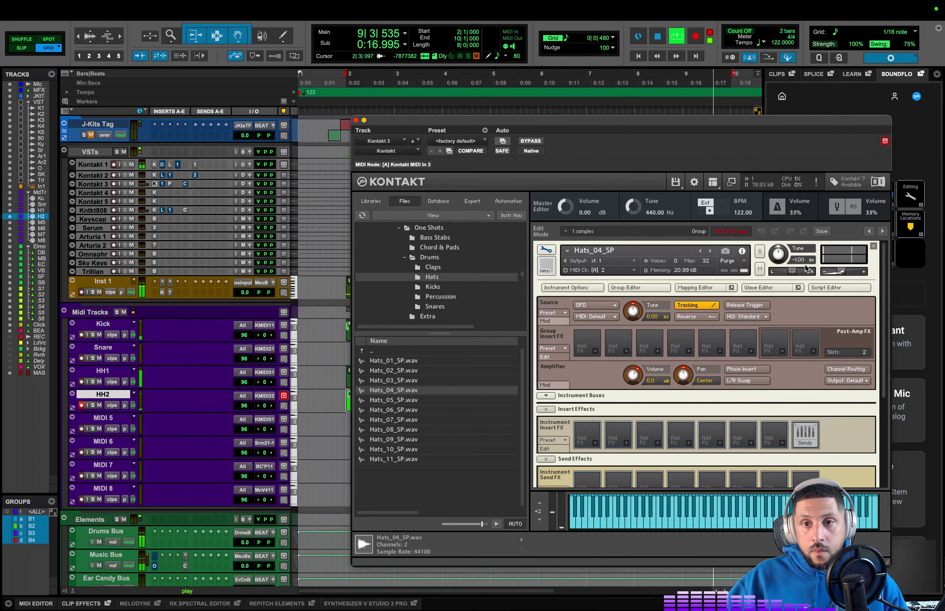
- Tune the Hats_04_SP instrument down to -11.00 st and shorten its volume envelope decay to 53.1 ms
drag(778, 258, 777, 279)
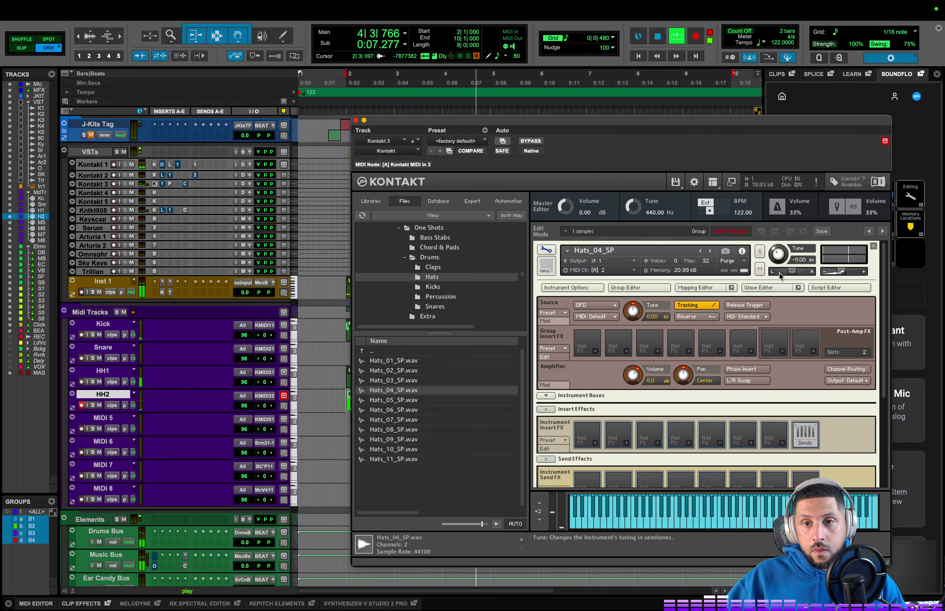
scroll(836, 468, down, 3)
scroll(835, 468, up, 1)
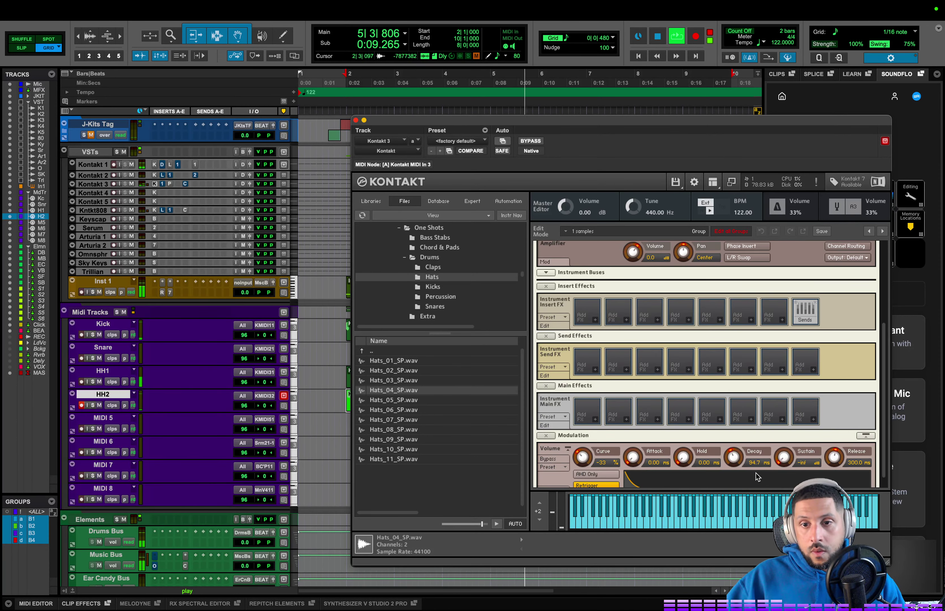
drag(736, 465, 736, 466)
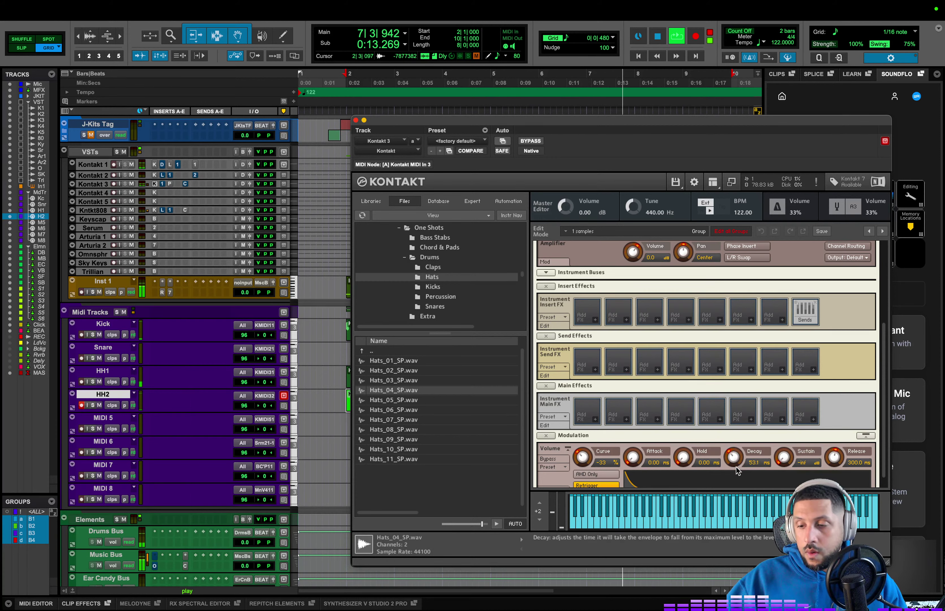
scroll(819, 260, up, 5)
mouse_move(838, 275)
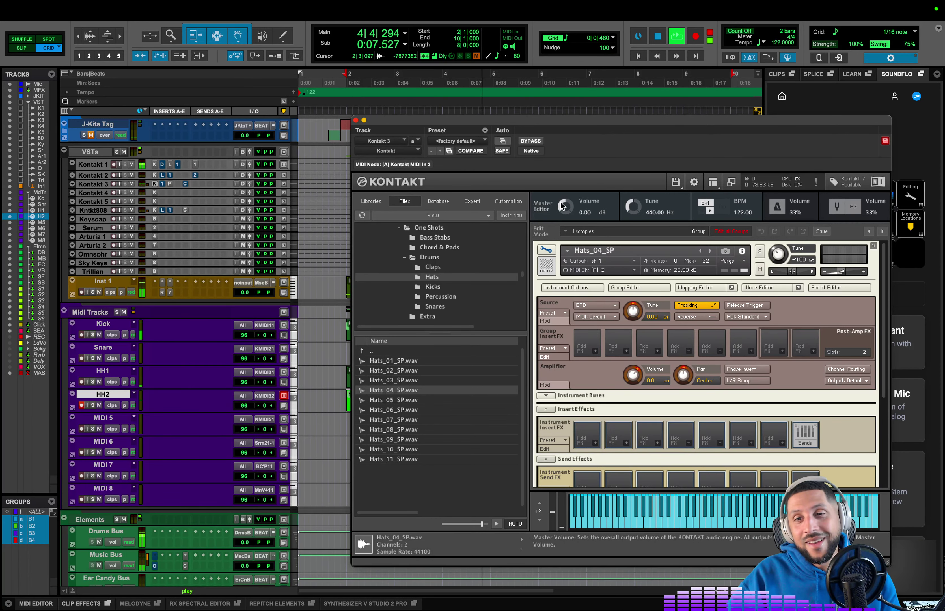
- Close the Kontakt and MIDI Operations windows to return to the recorded clips in the session
click(356, 121)
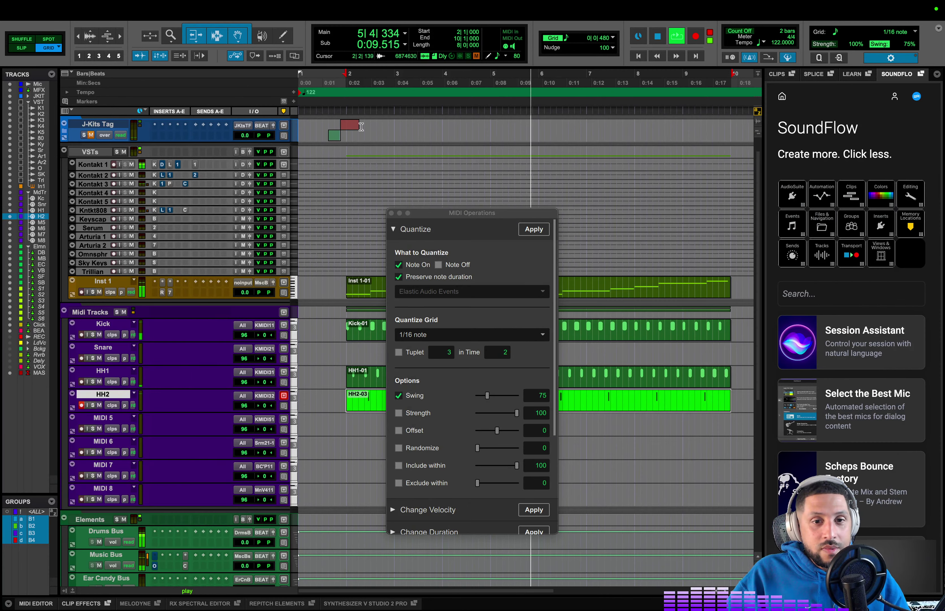
drag(427, 214, 572, 68)
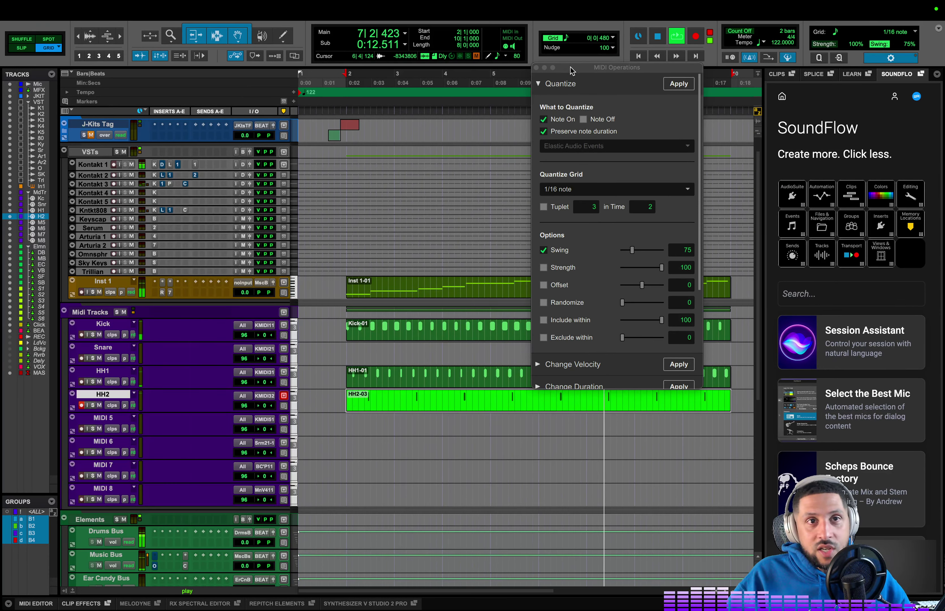
click(537, 68)
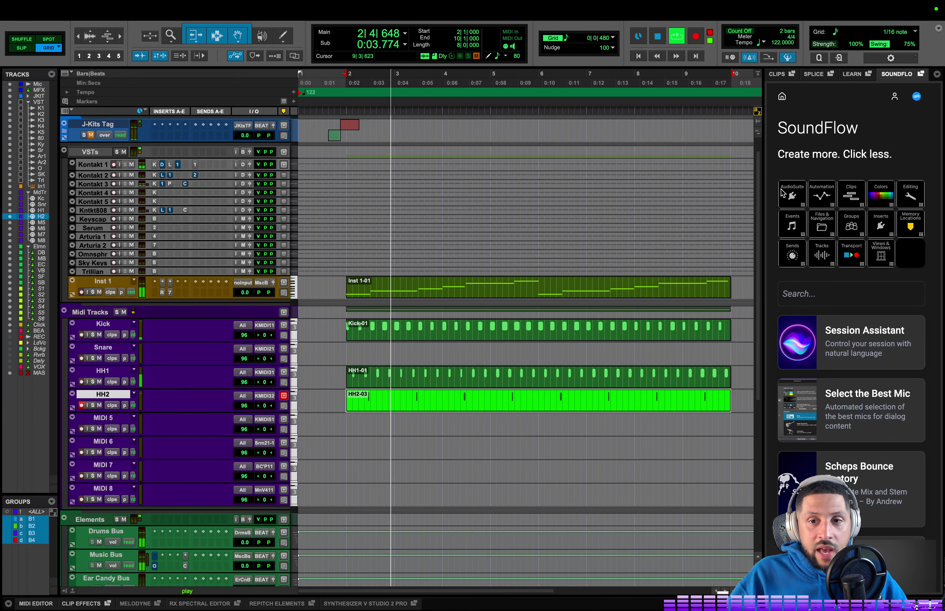
scroll(475, 347, down, 4)
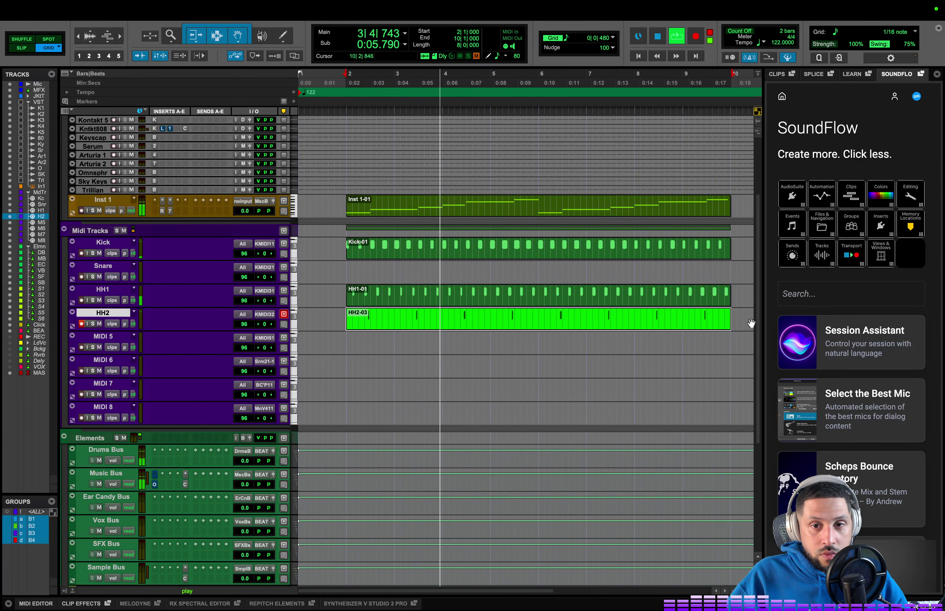
drag(735, 318, 345, 313)
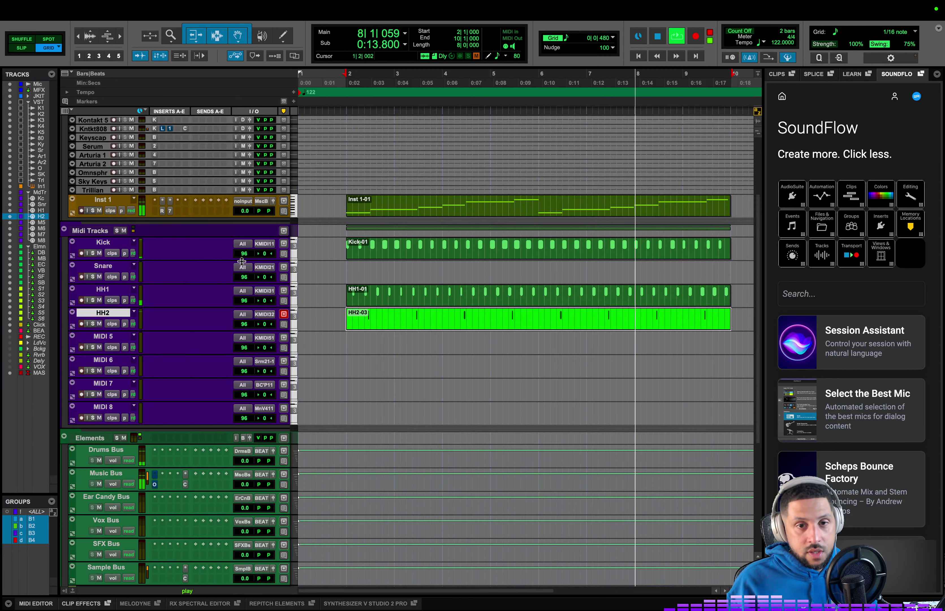
- Activate the Q10 equalizer on Kontakt 1, slightly boosting band 4 near 150 Hz and slightly cutting band 2 near 54 Hz
scroll(226, 175, up, 5)
click(162, 190)
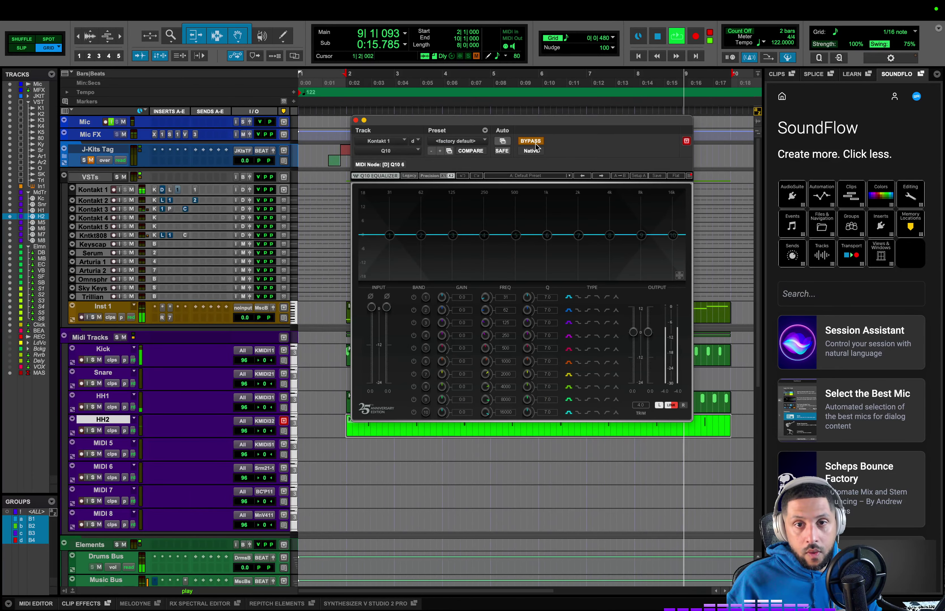
drag(484, 235, 415, 236)
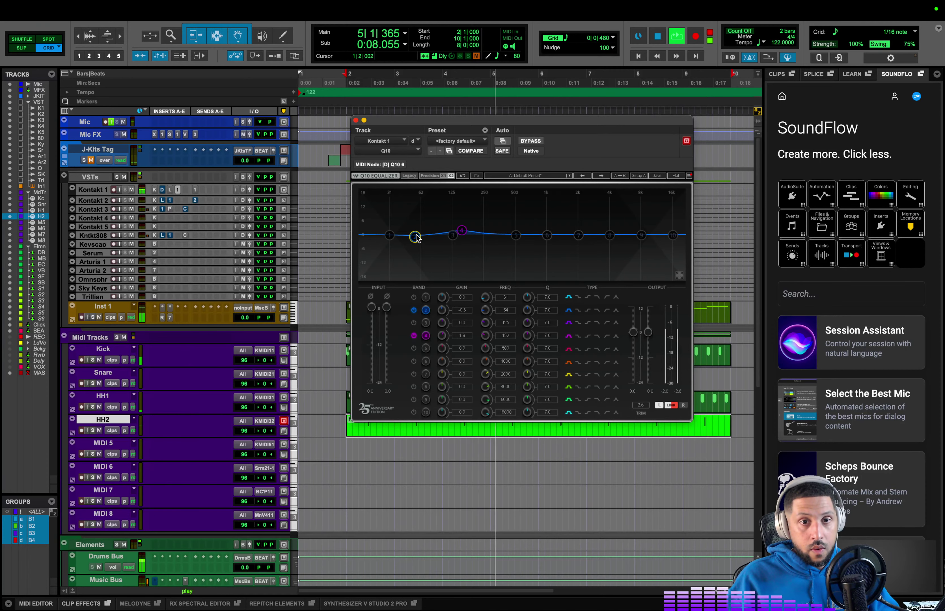
key(super+w)
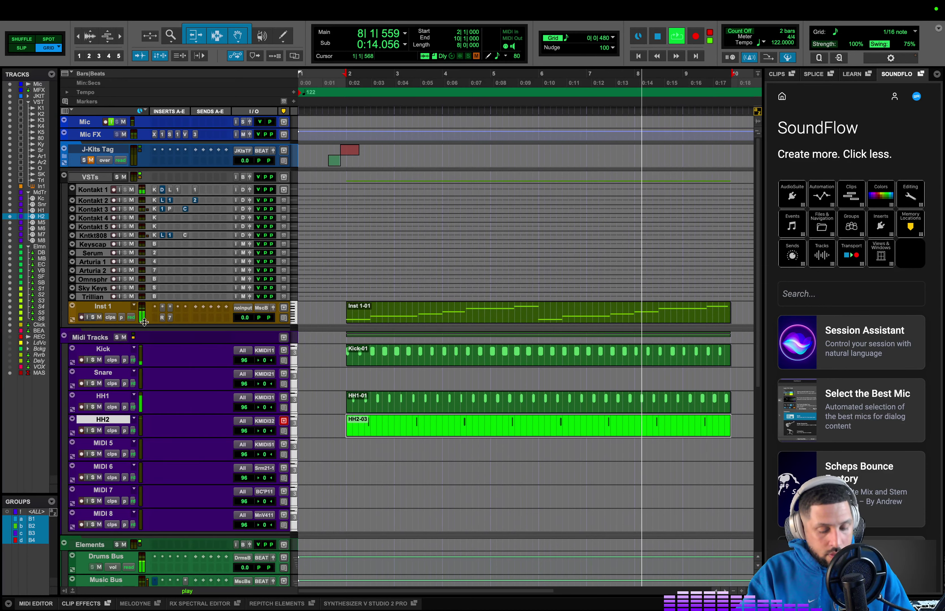
- Stop playback and start an audio import, browsing to the J-Kits Productions folder on the SPRUdio drive
key(space)
key(super+shift+i)
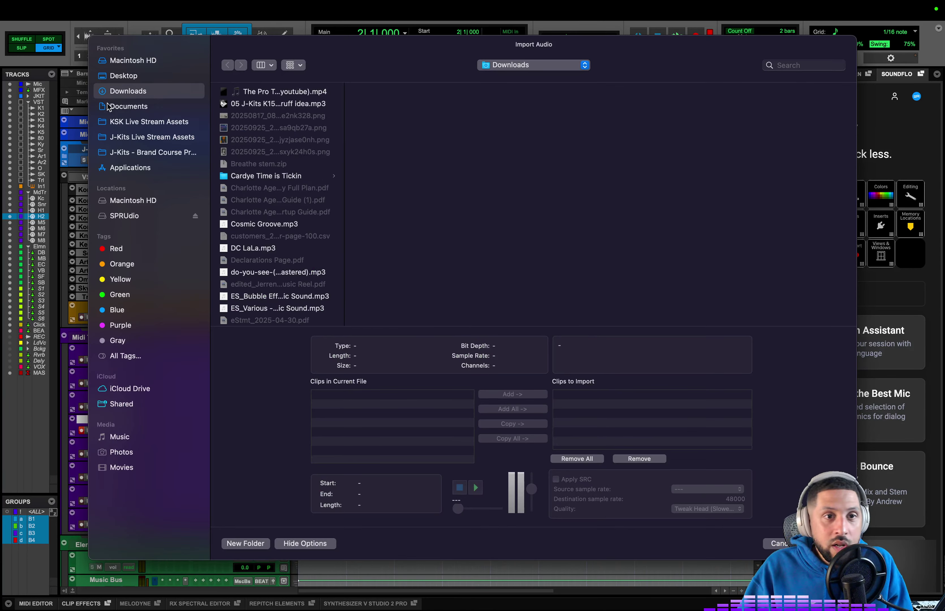
click(147, 214)
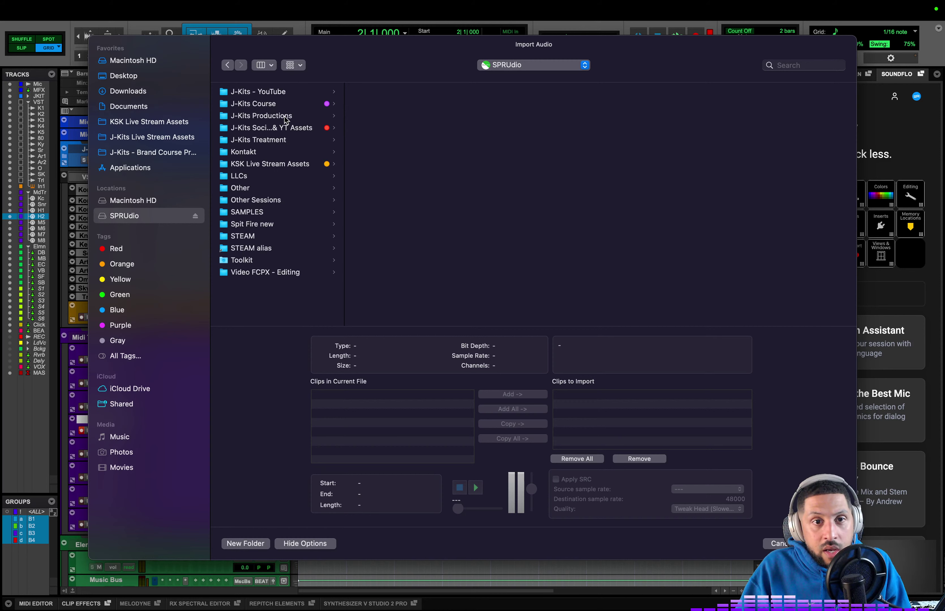
click(286, 116)
- Browse the J-Kits Productions subfolders and open the J-Kits Soundz folder
click(435, 162)
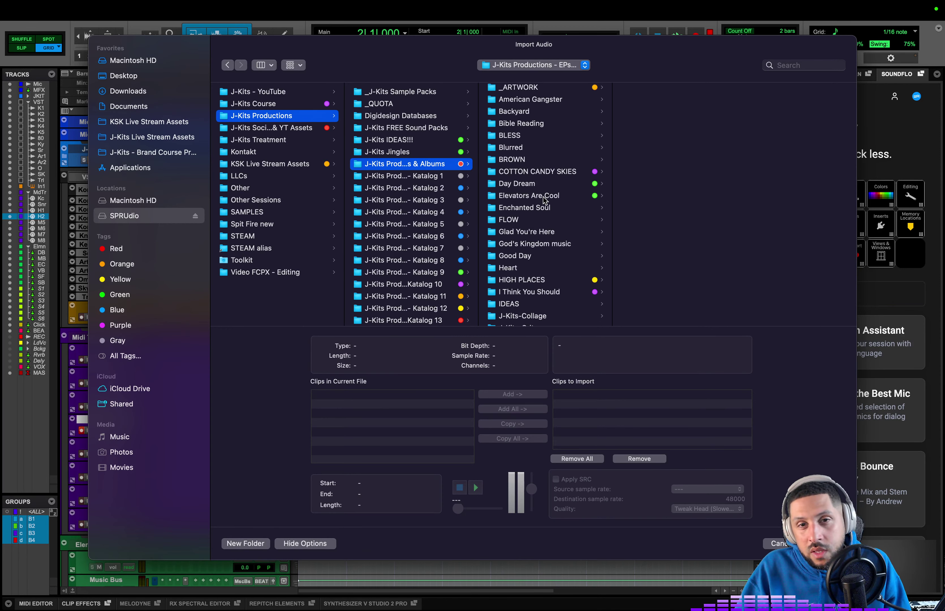
scroll(543, 200, down, 5)
scroll(544, 198, down, 10)
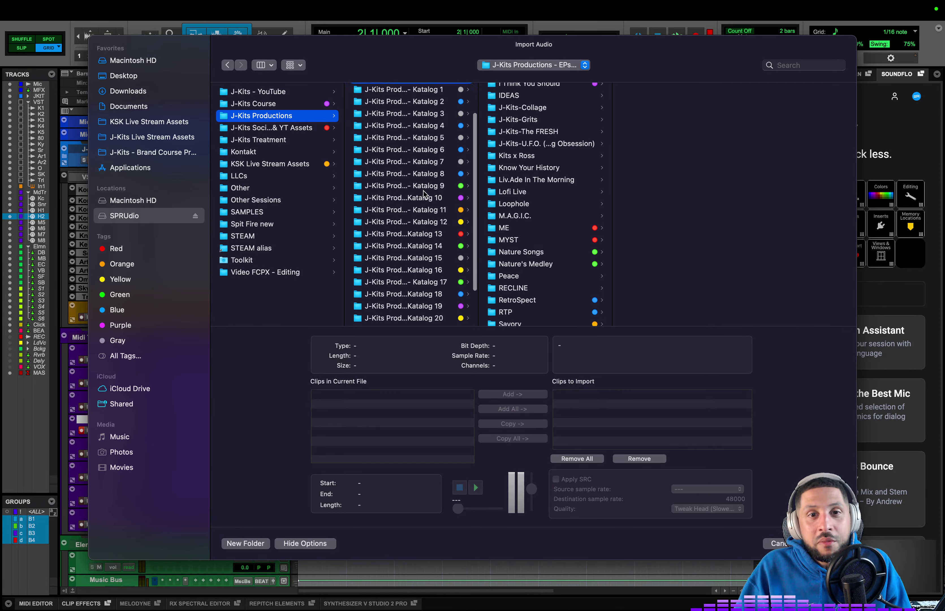
scroll(413, 199, down, 5)
scroll(543, 211, down, 5)
scroll(544, 215, up, 15)
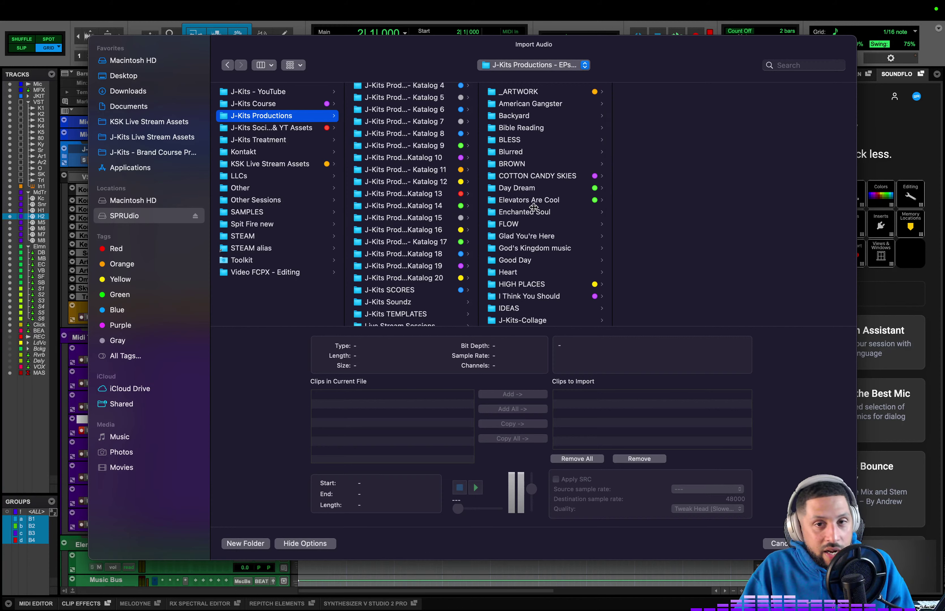
scroll(446, 176, down, 3)
click(421, 254)
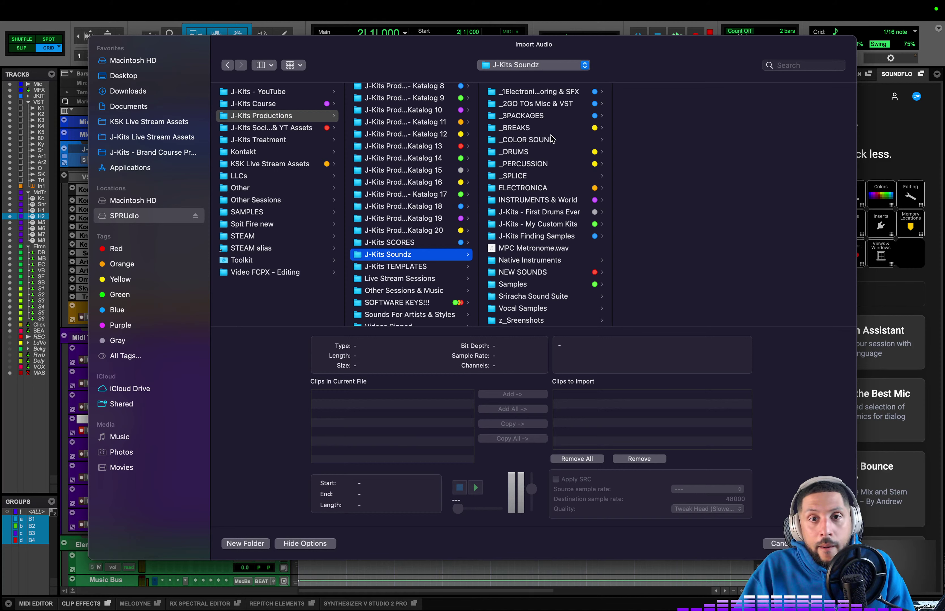
click(553, 116)
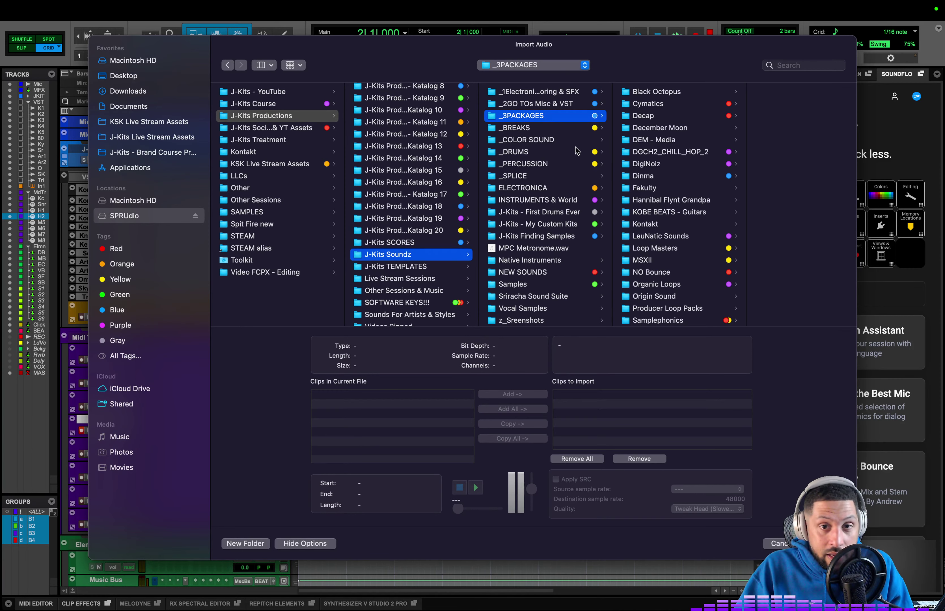
click(574, 164)
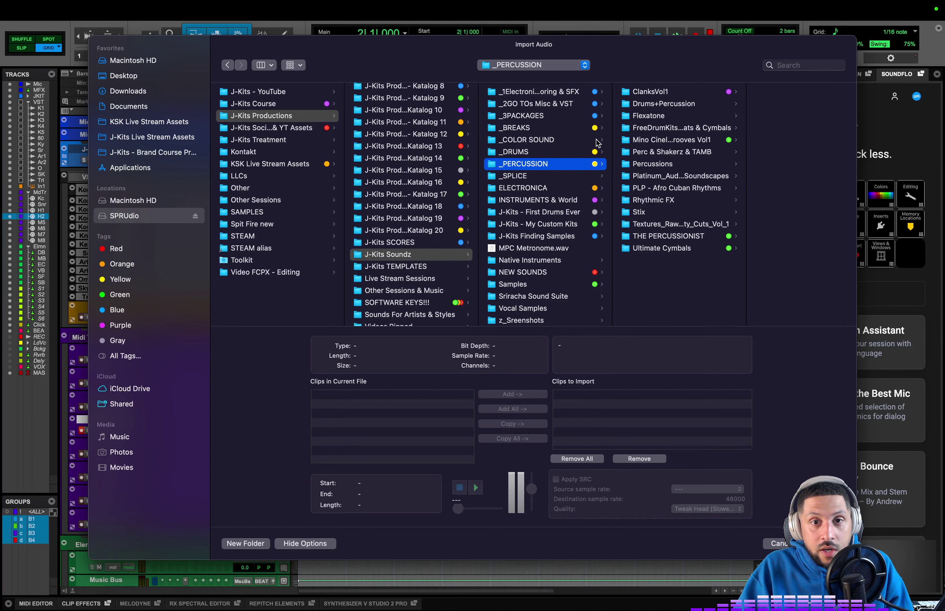
click(576, 187)
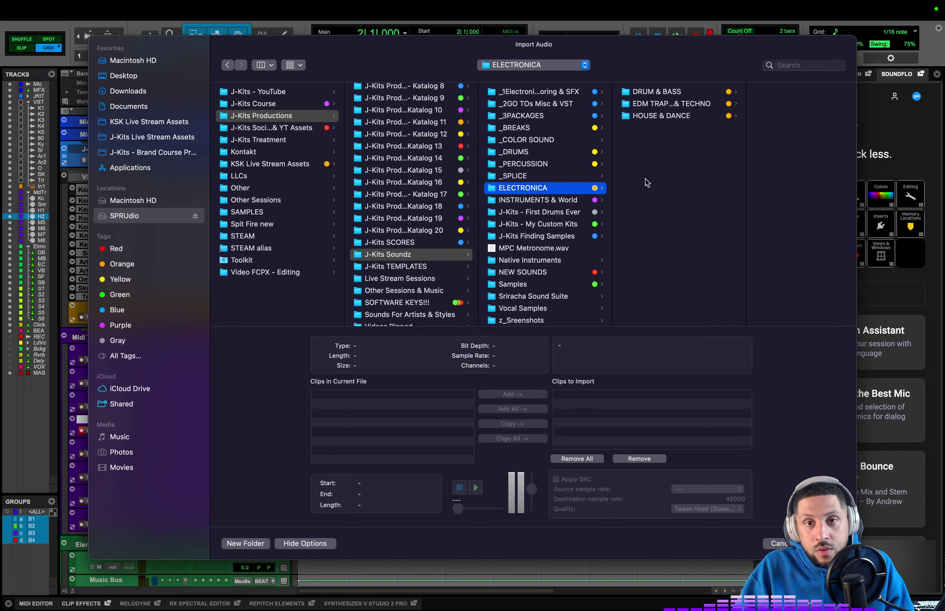
click(651, 92)
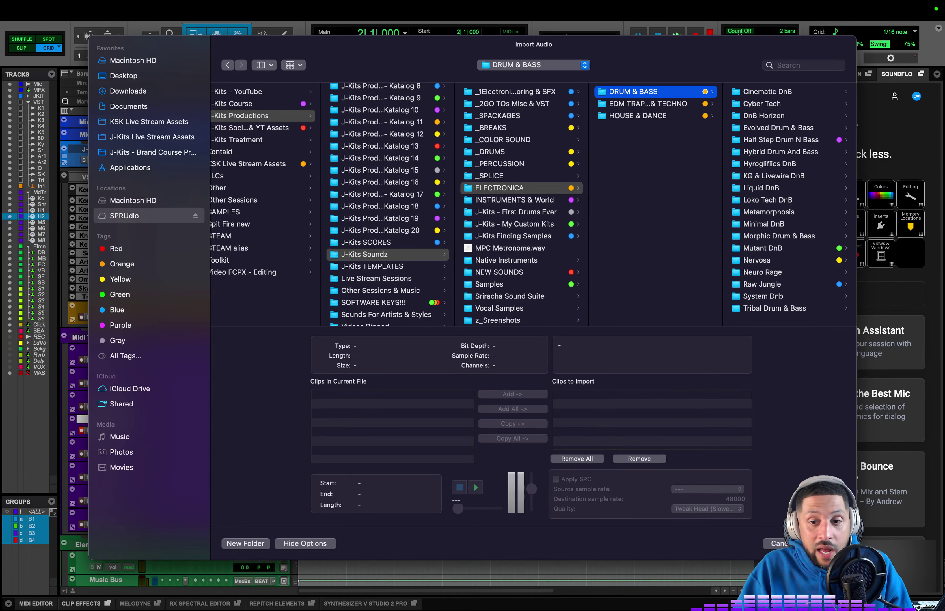
key(Escape)
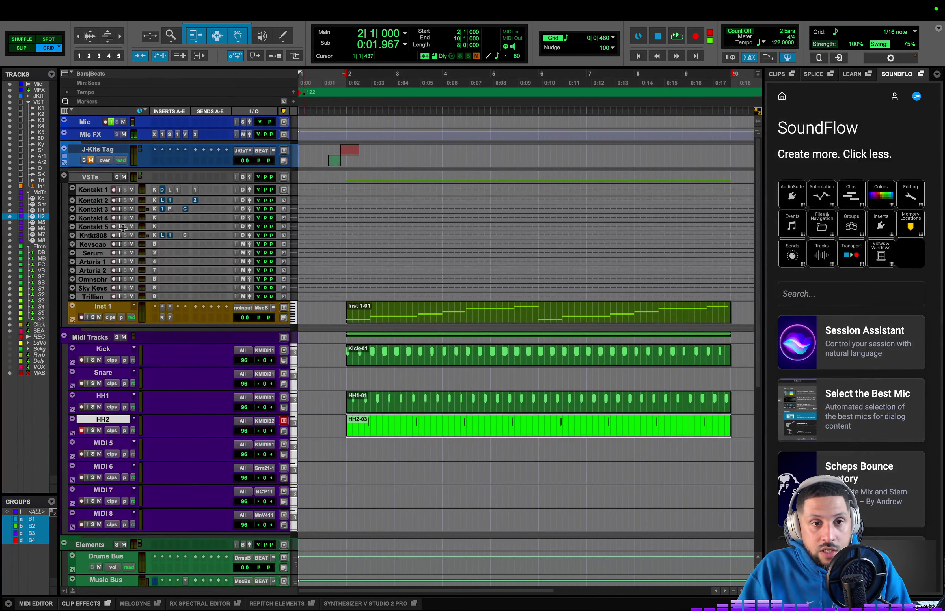
- Open the Rendition Lite plugin on the Inst 1 track and play back the Inst 1 clip soloed
click(163, 317)
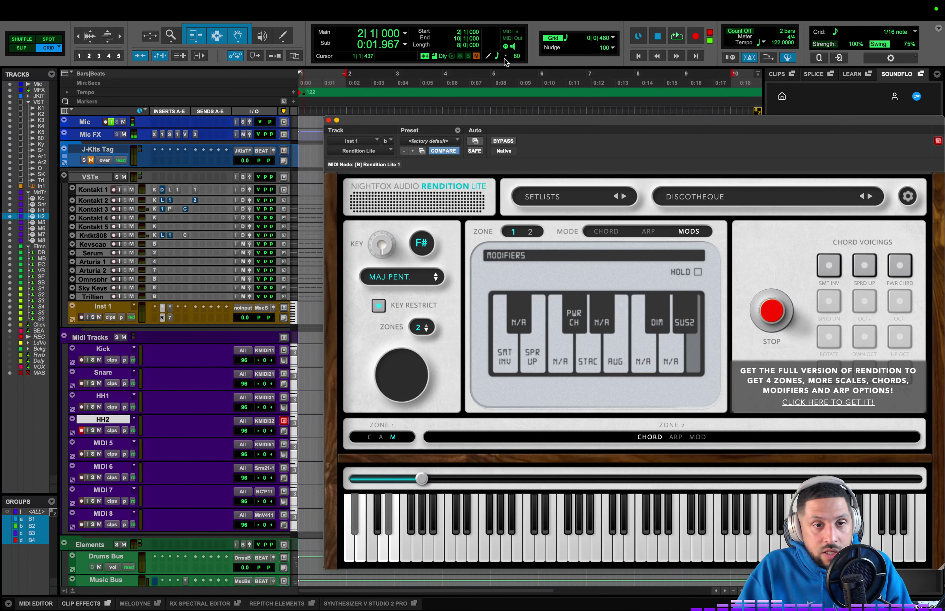
drag(462, 127, 795, 110)
click(393, 320)
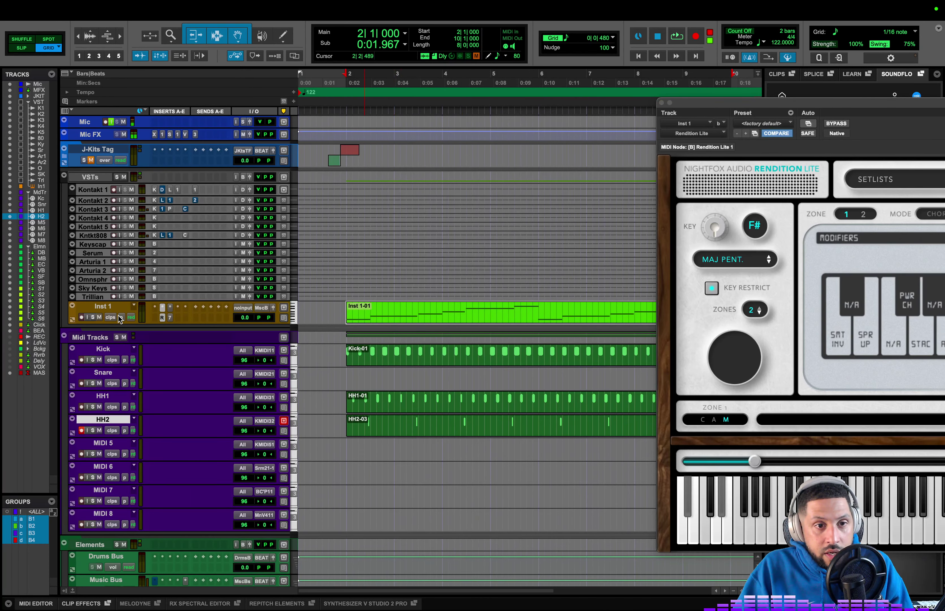
click(93, 318)
key(space)
drag(878, 108, 449, 99)
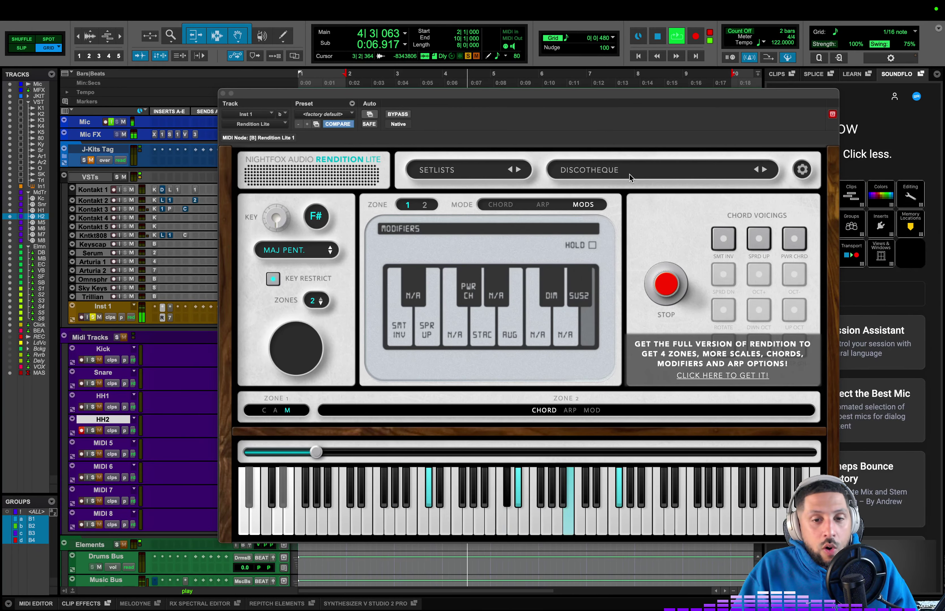
- Show Rendition Lite's preset list, close the plugin window, unsolo Inst 1 and stop playback
click(614, 175)
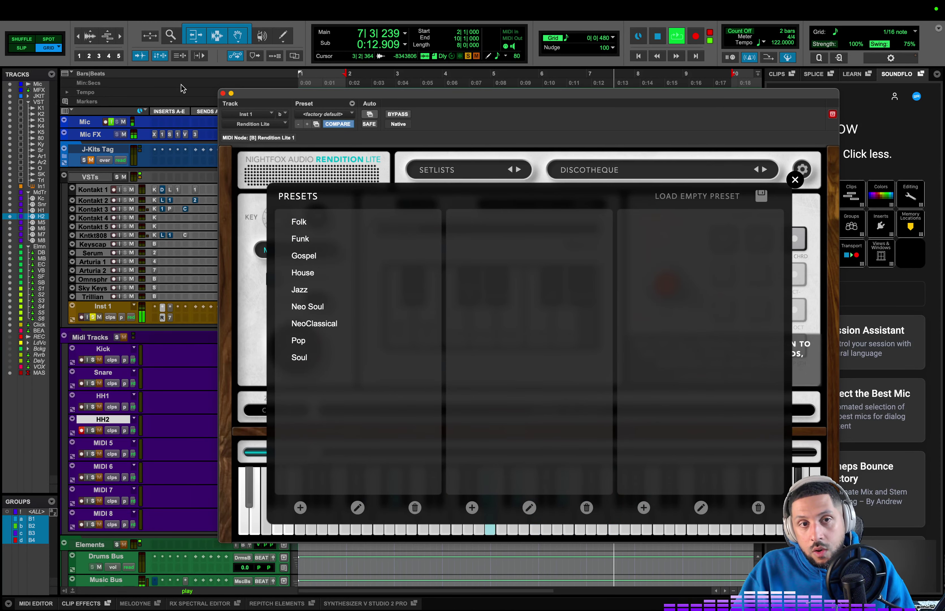
click(223, 93)
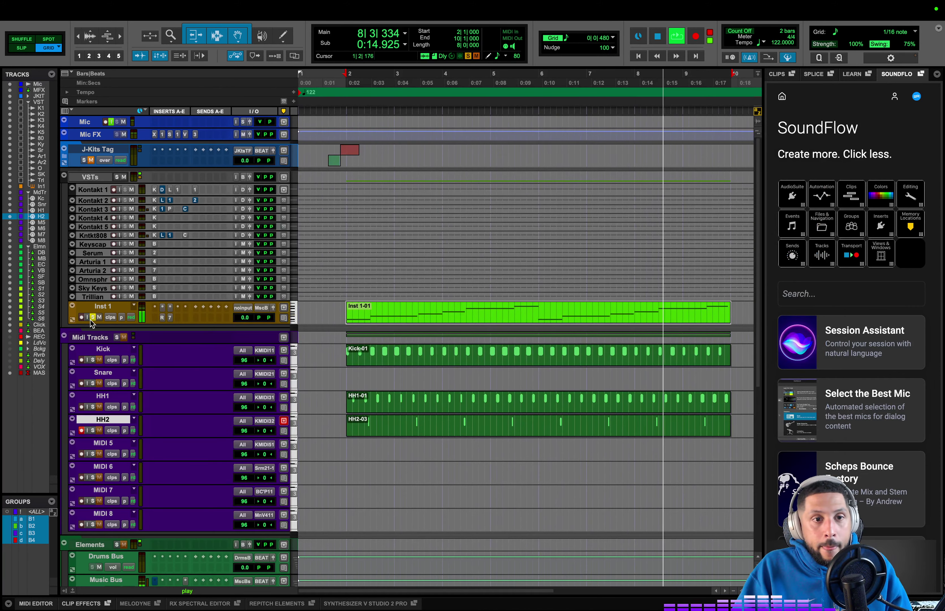
key(space)
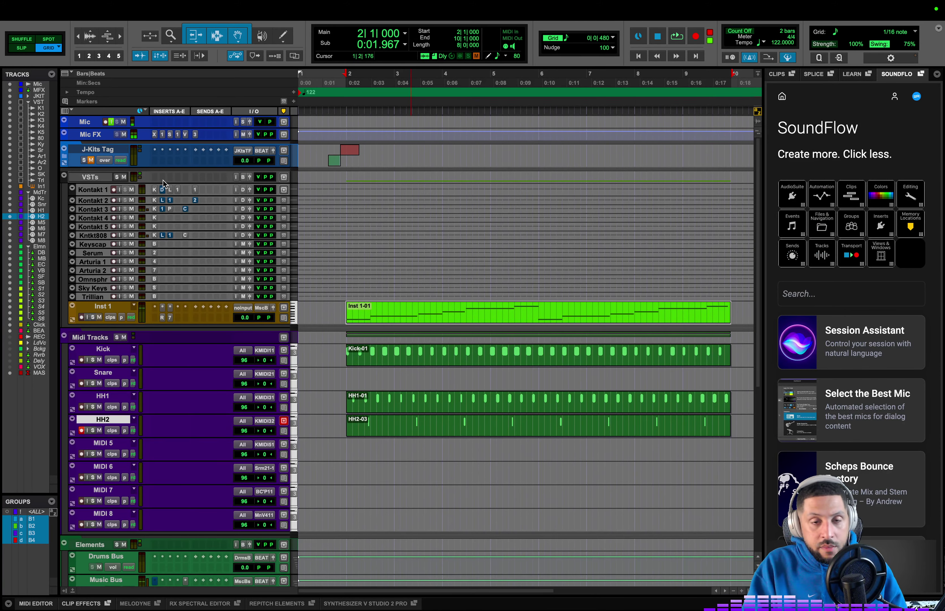
- Start an audio import and browse the SPRUdio drive to the J-Kits Soundz folder inside J-Kits Productions
key(super+shift+i)
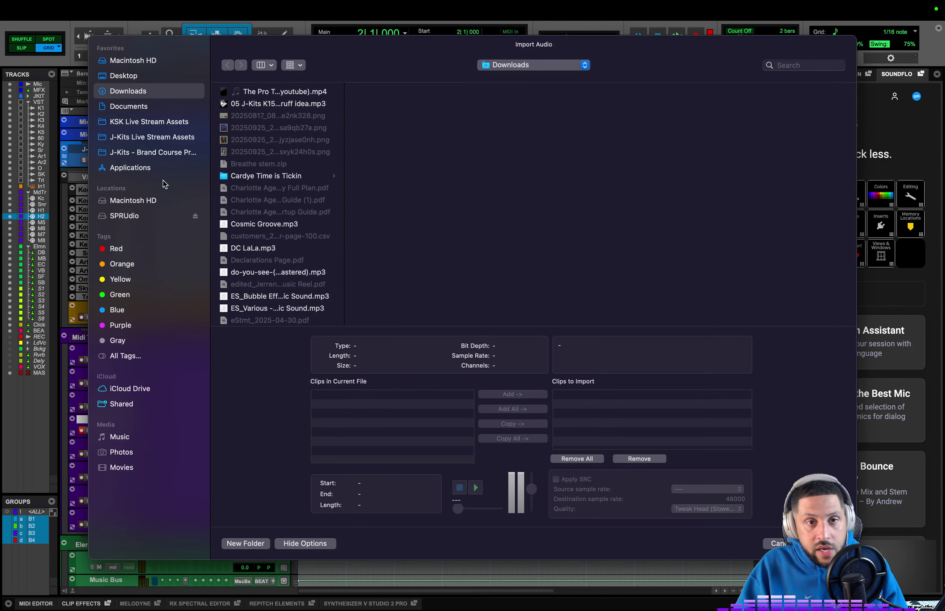
click(137, 217)
click(291, 95)
click(296, 119)
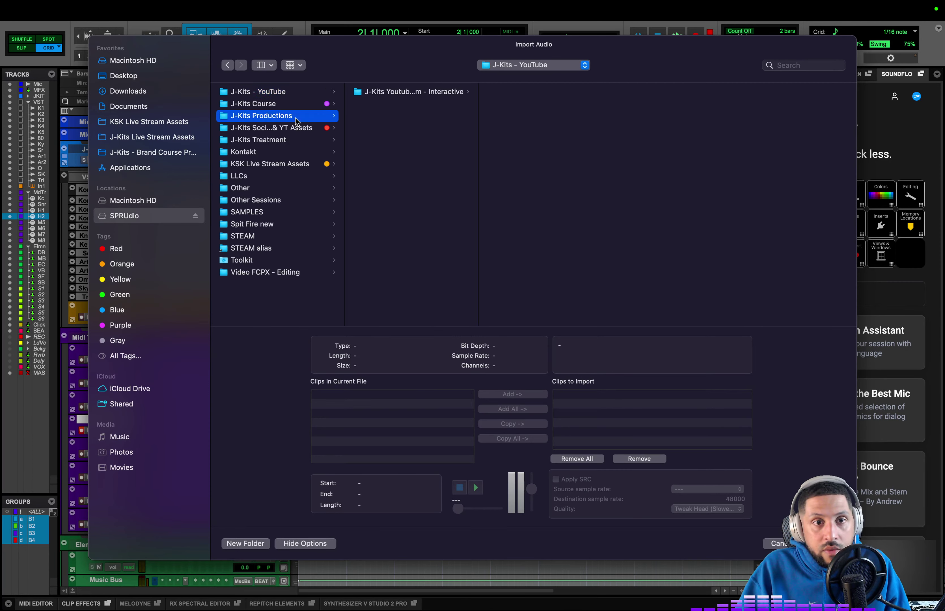
scroll(427, 258, down, 5)
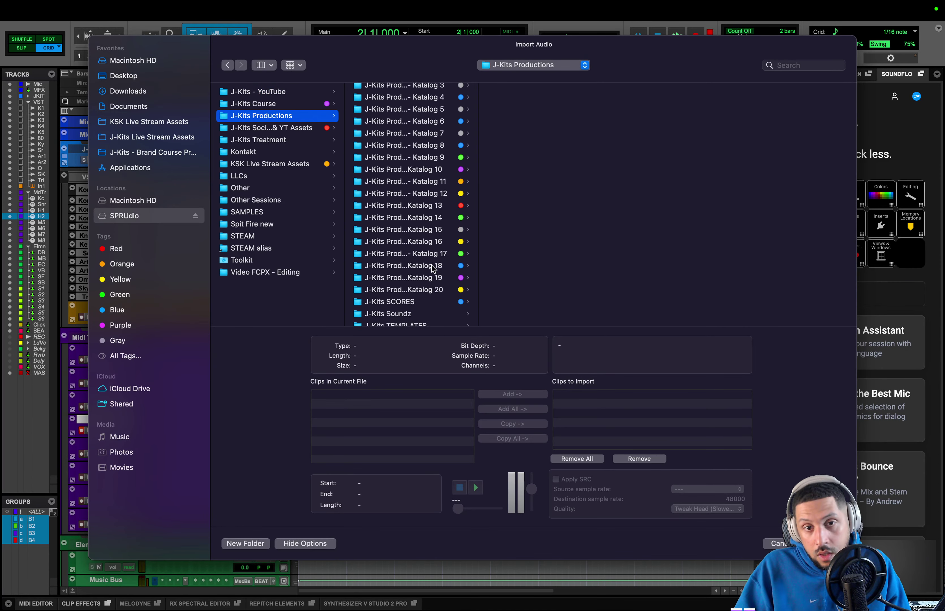
scroll(431, 305, down, 2)
click(432, 297)
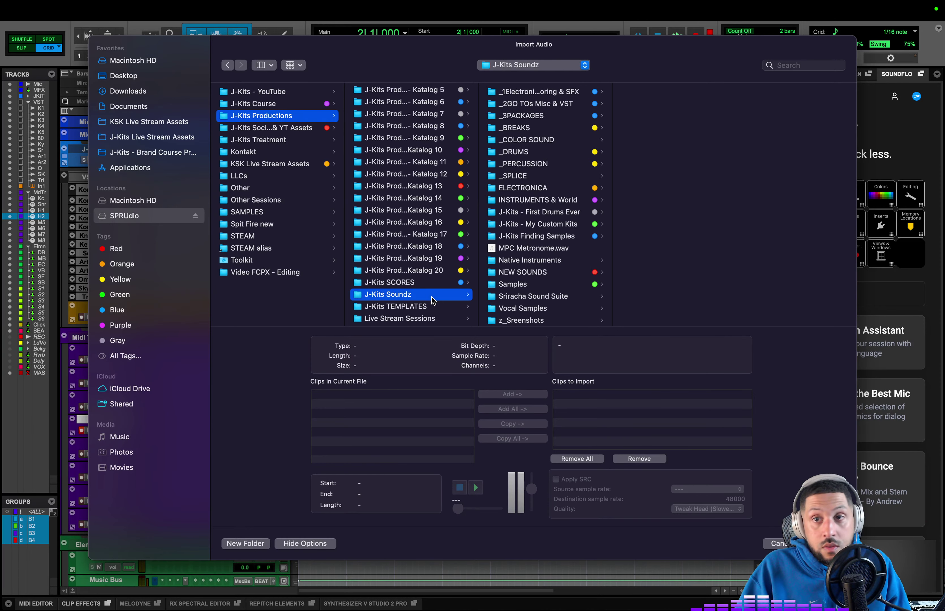
- Open the HOUSE & DANCE folder inside ELECTRONICA and enter its list of sample packs
click(561, 178)
click(573, 185)
key(Right)
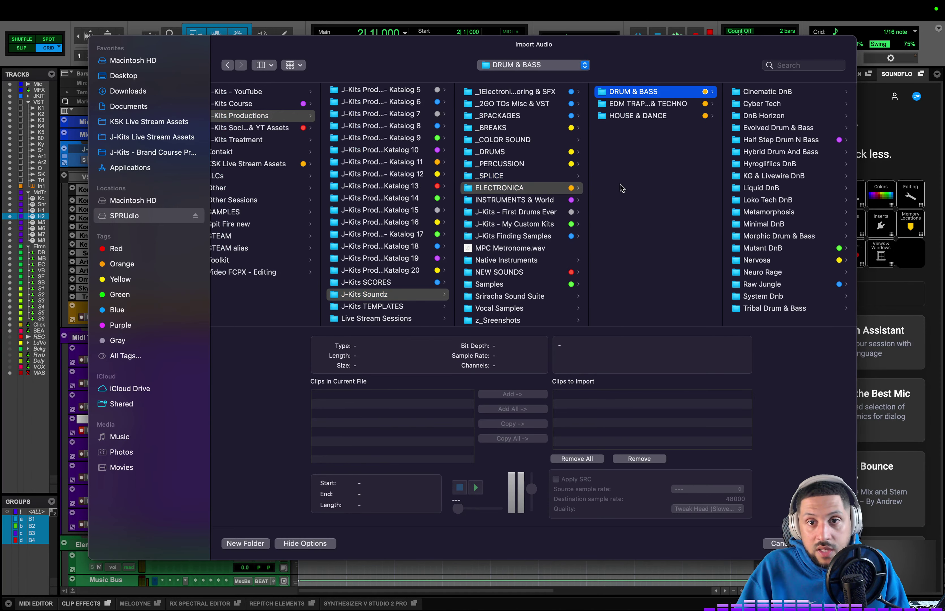
key(Right)
click(554, 116)
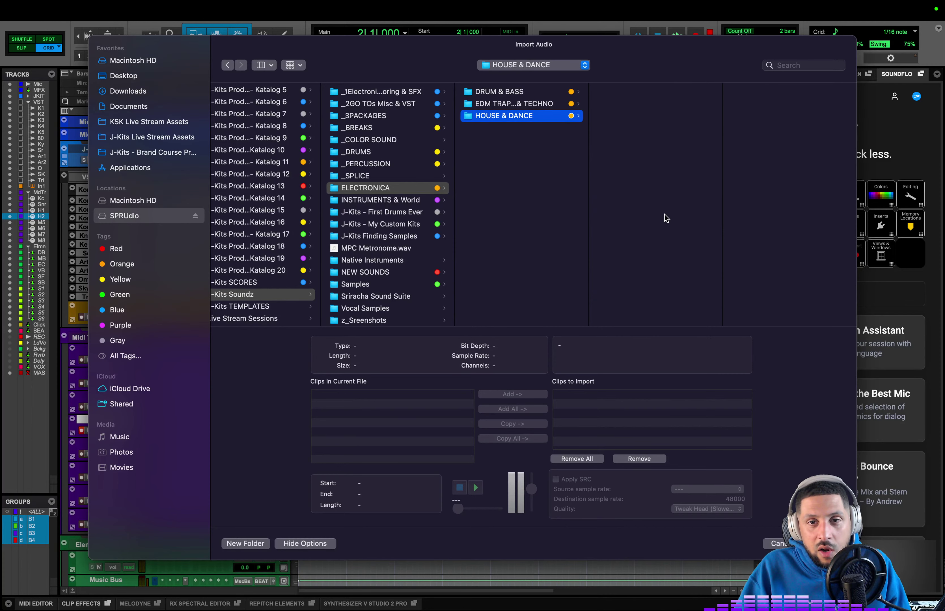
key(Right)
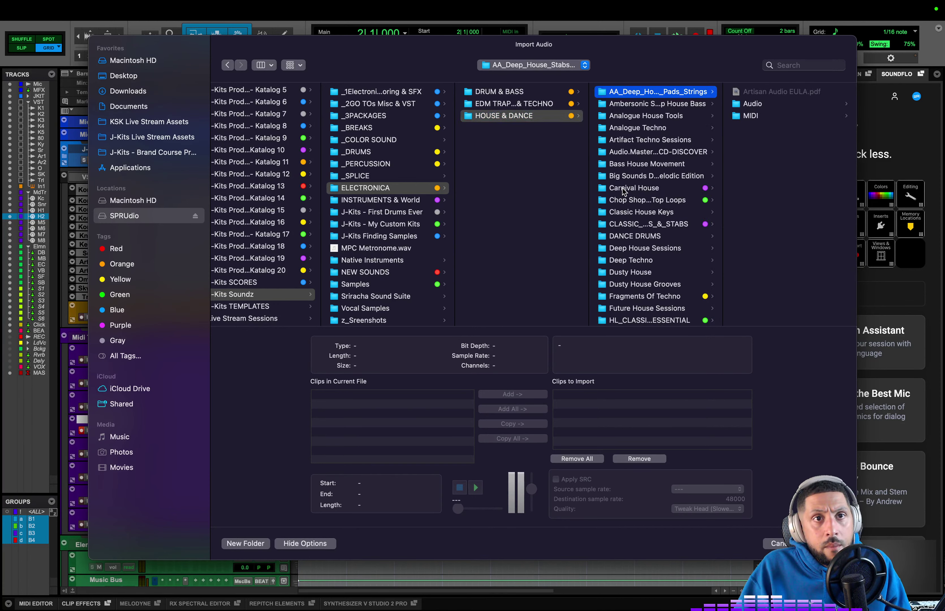
- Look through the HOUSE & DANCE sample packs, checking Fragments Of Techno, House & Pop Culture and HOUSE MELODIC VOCALS
scroll(622, 188, down, 3)
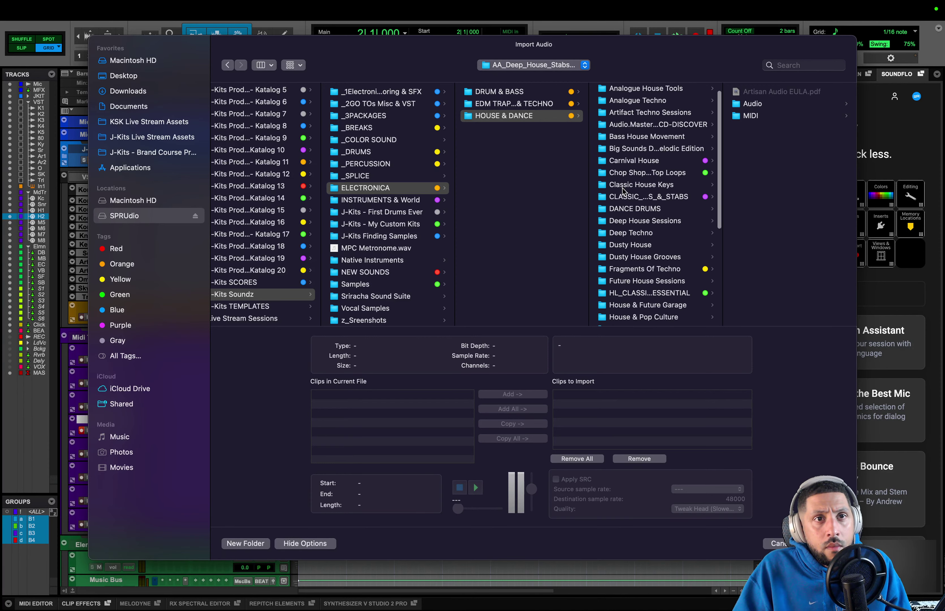
scroll(622, 189, down, 10)
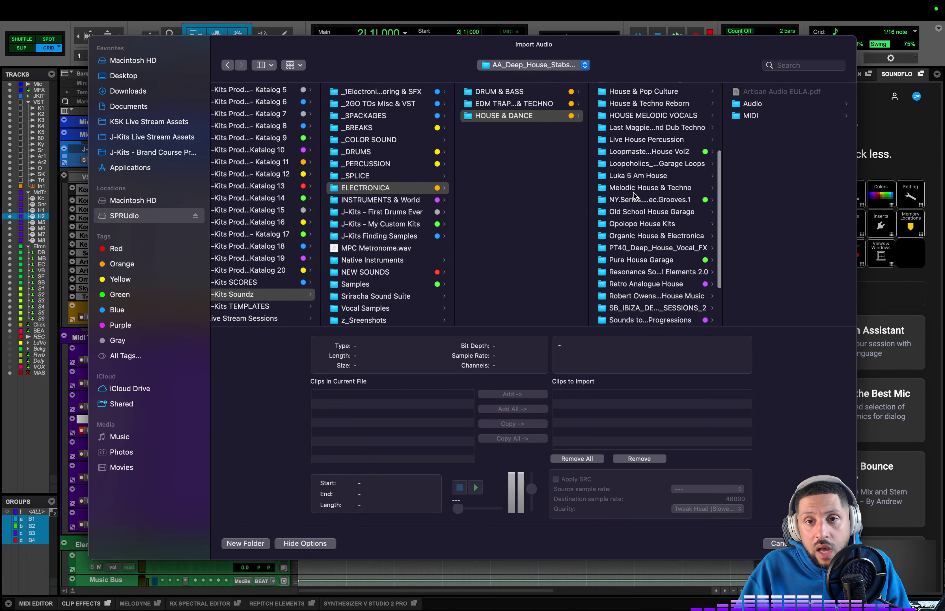
scroll(633, 192, up, 4)
key(f)
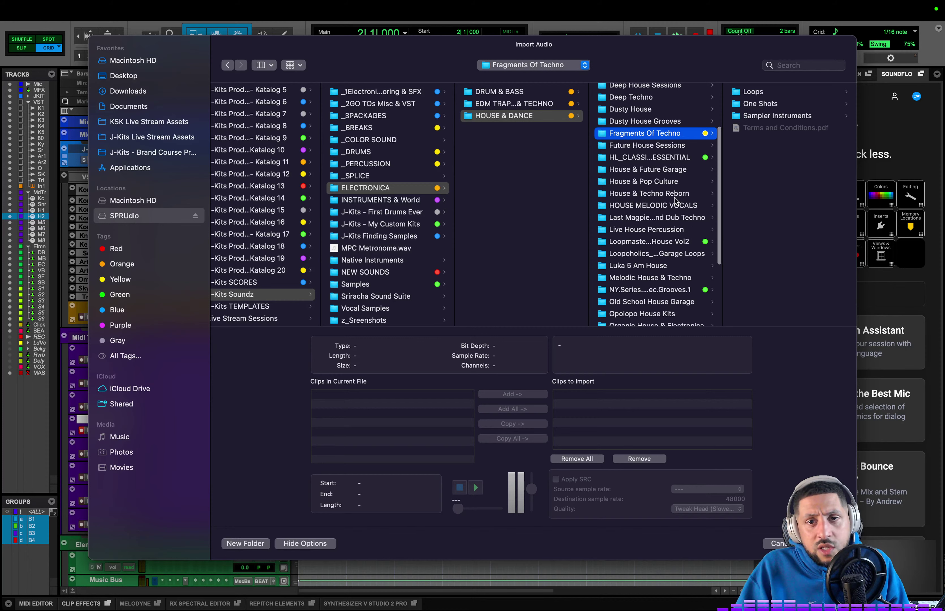
click(675, 198)
key(Up)
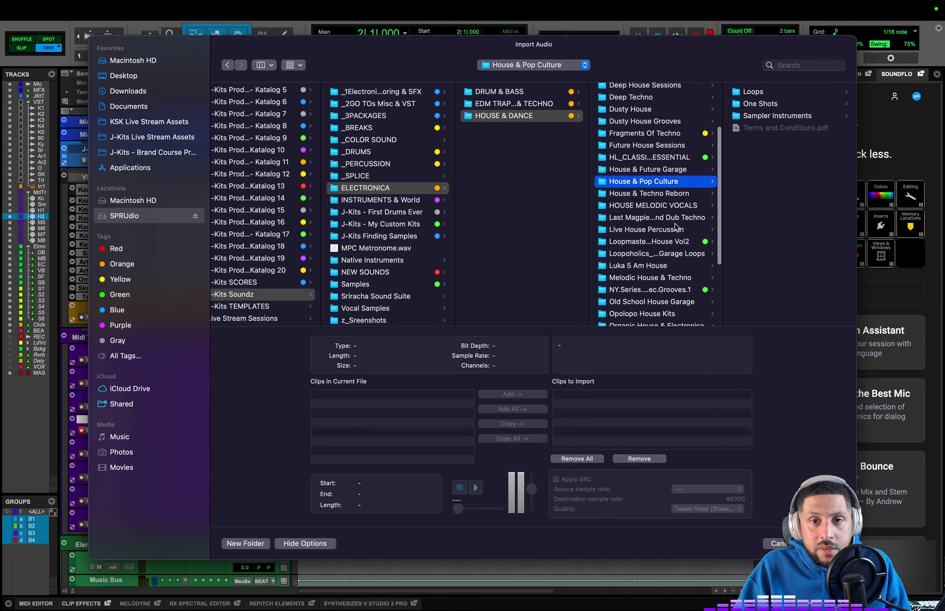
key(Down)
key(Down)
key(Right)
scroll(554, 216, down, 5)
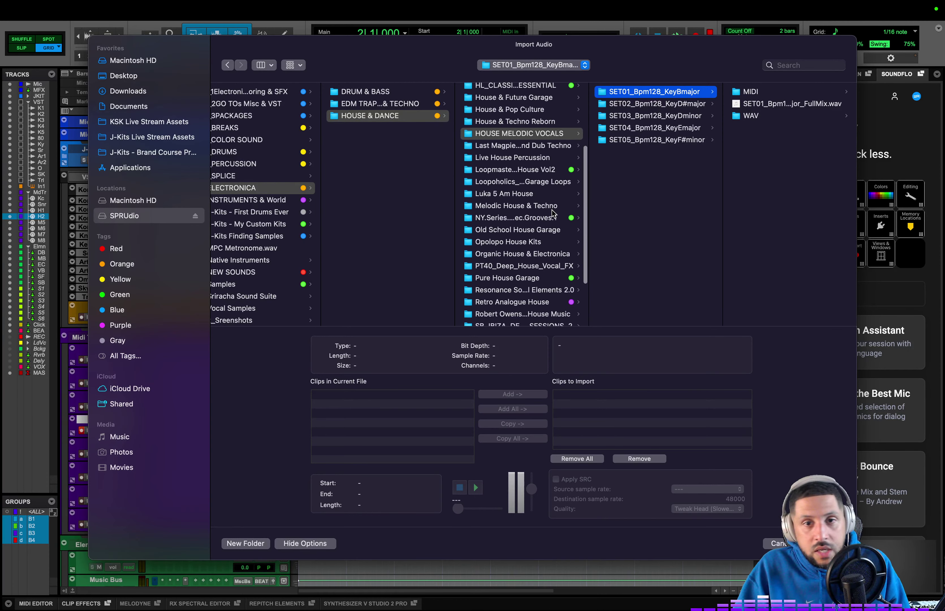
- Open the NY.Series Grooves.1 pack and look into its DRUM SHOTS folder
click(552, 209)
key(Down)
key(Right)
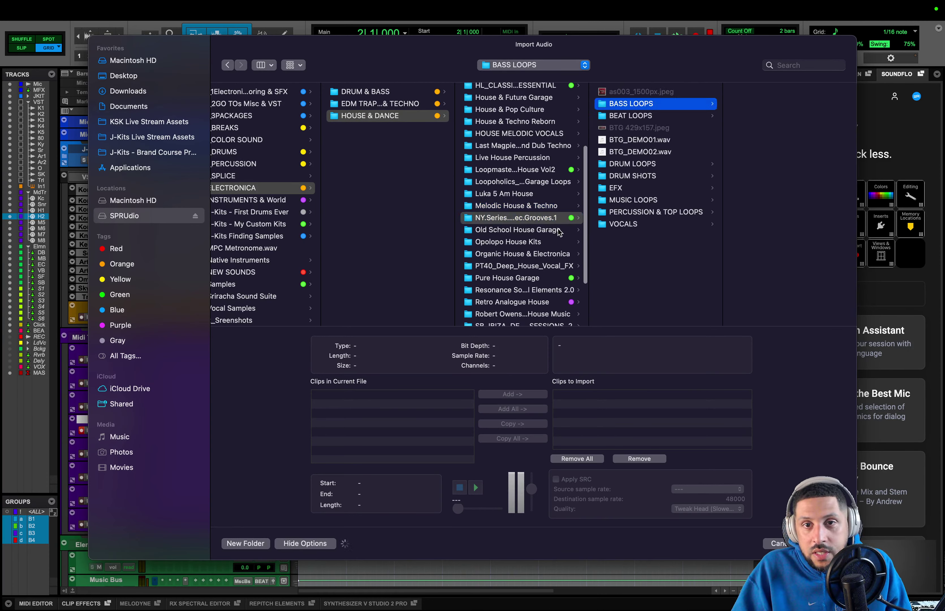
key(Down)
click(651, 170)
key(Down)
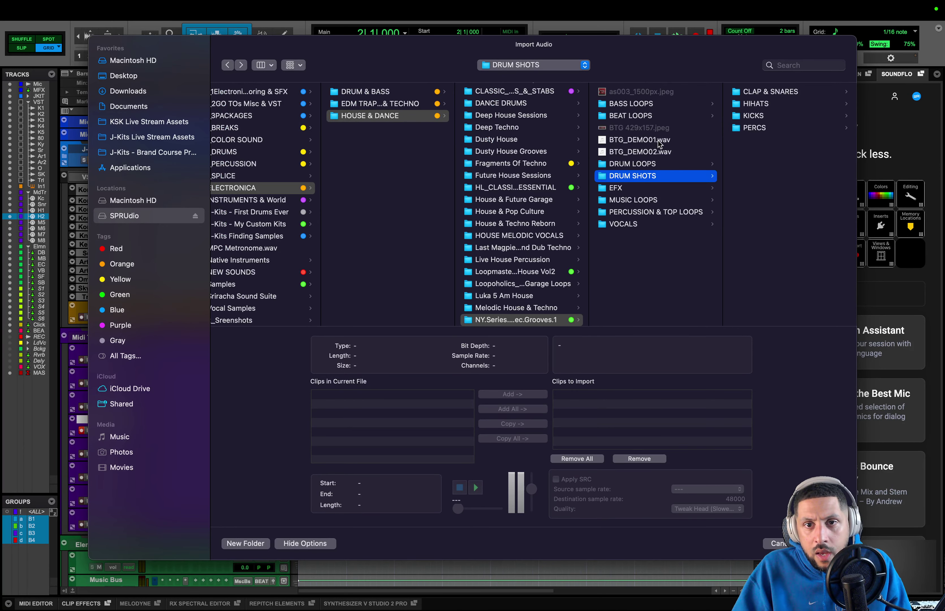
- Audition drum loops BTG_01, BTG_09 and BTG_17 in the pack's DRUM LOOPS folder
click(674, 165)
key(Right)
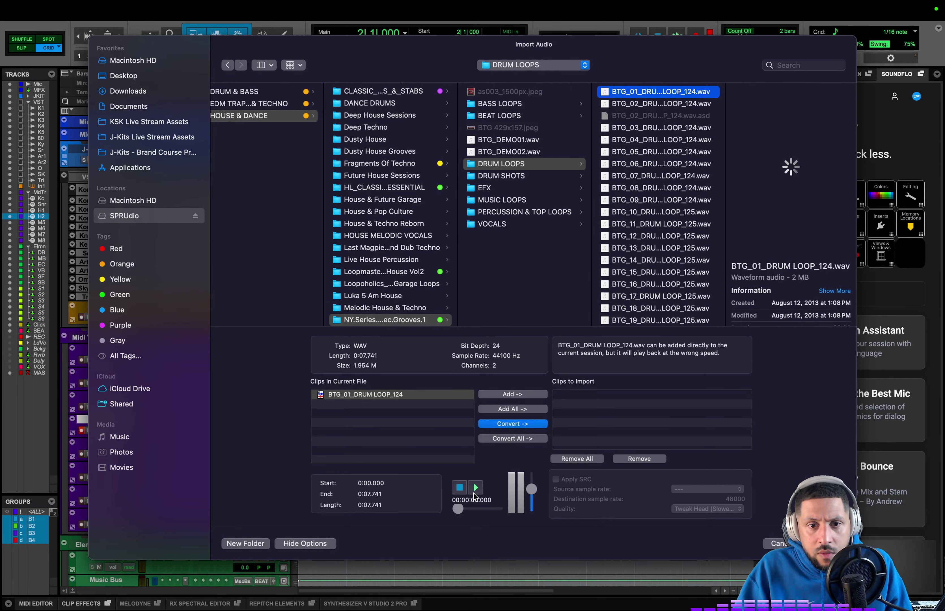
click(475, 491)
click(636, 200)
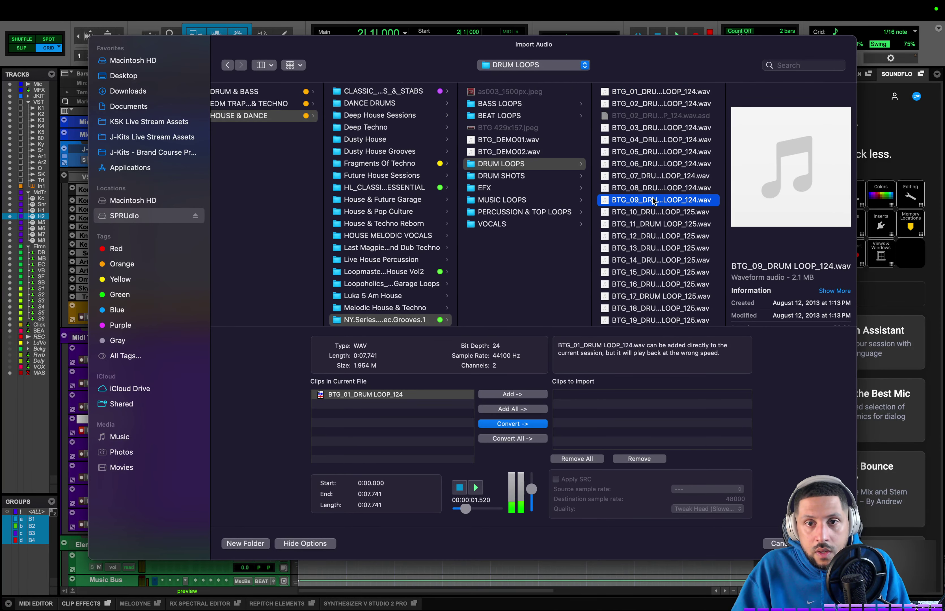
click(661, 300)
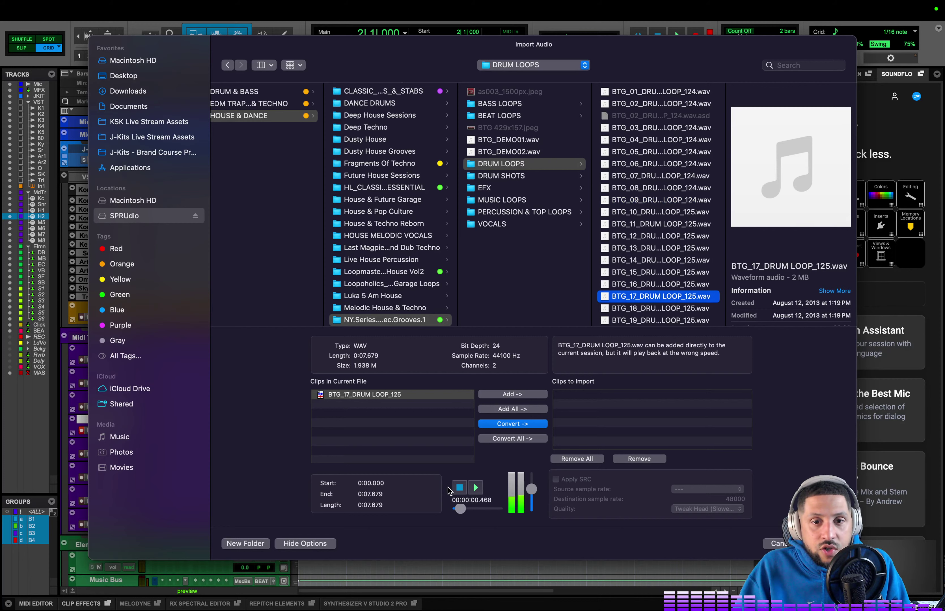
- Open the pack's PERCUSSION & TOP LOOPS folder and audition the BTG_10_PERCUSSION & TOP_124 loop
click(550, 213)
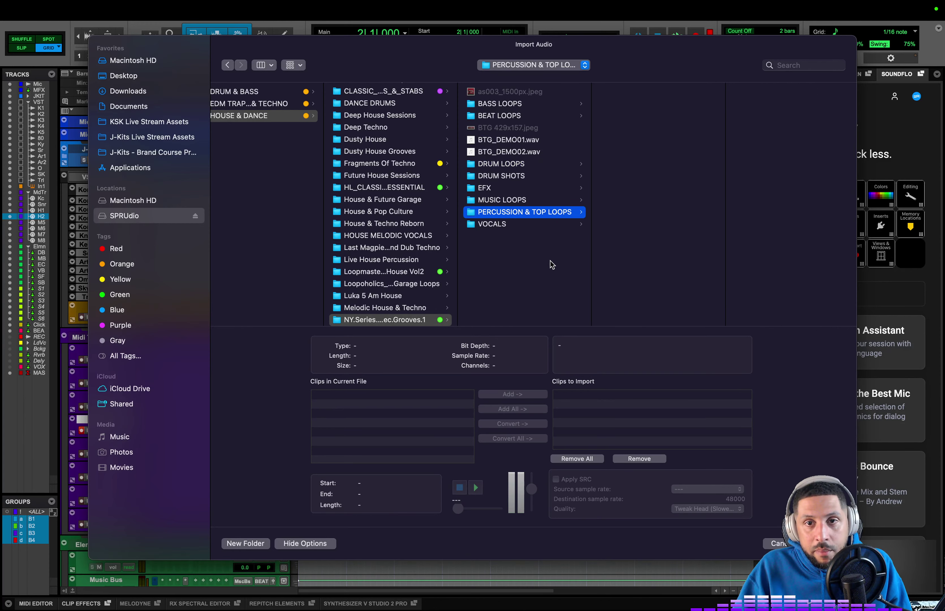
key(Right)
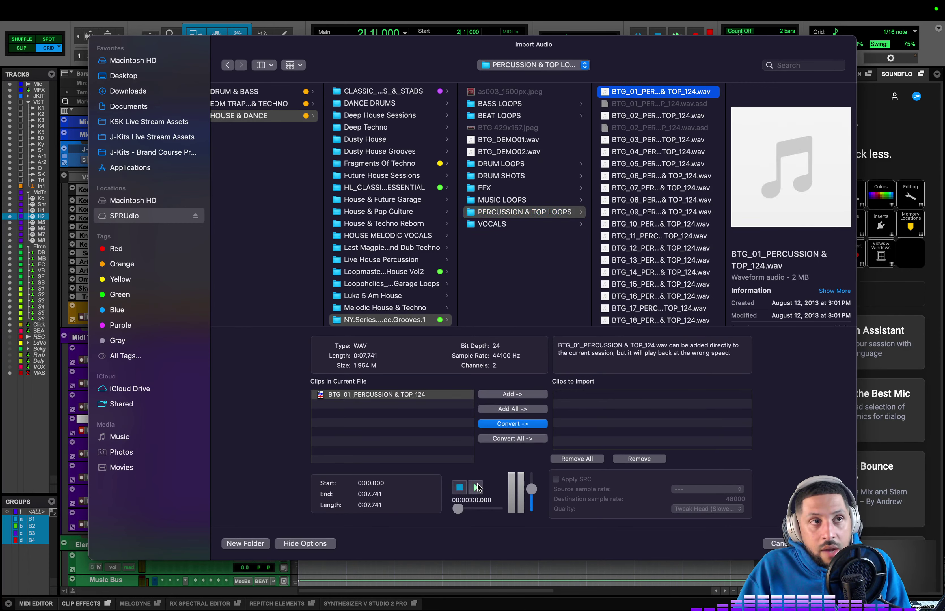
click(668, 224)
scroll(669, 199, down, 3)
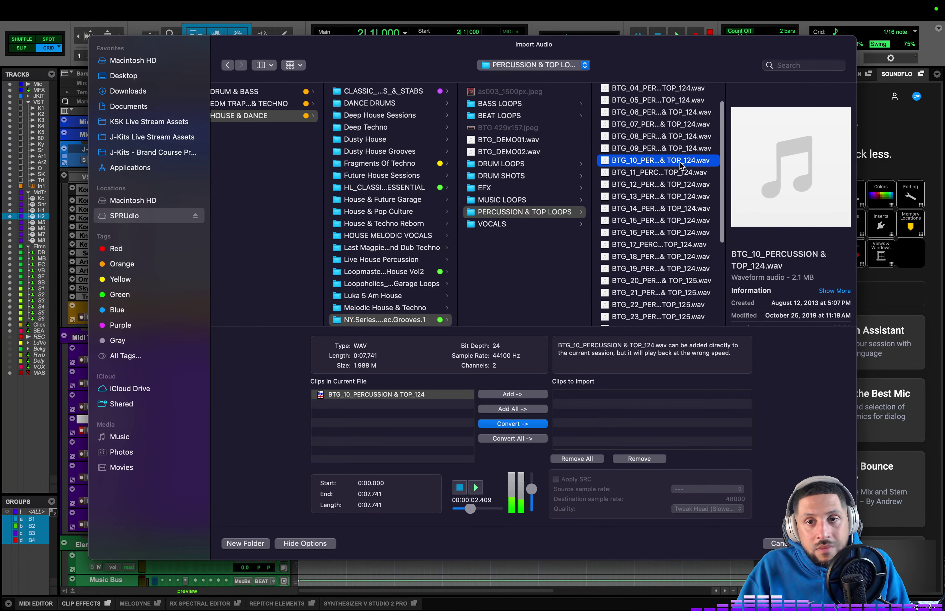
- Import BTG_10_PERCUSSION & TOP_124 onto a new audio track, placing the clip at bar 2
key(Return)
key(Return)
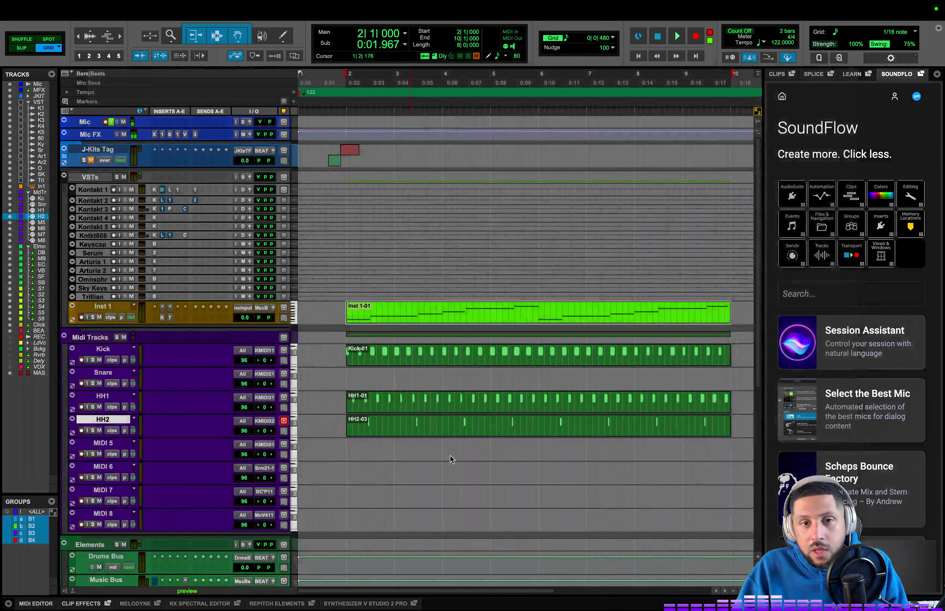
key(Return)
key(Return)
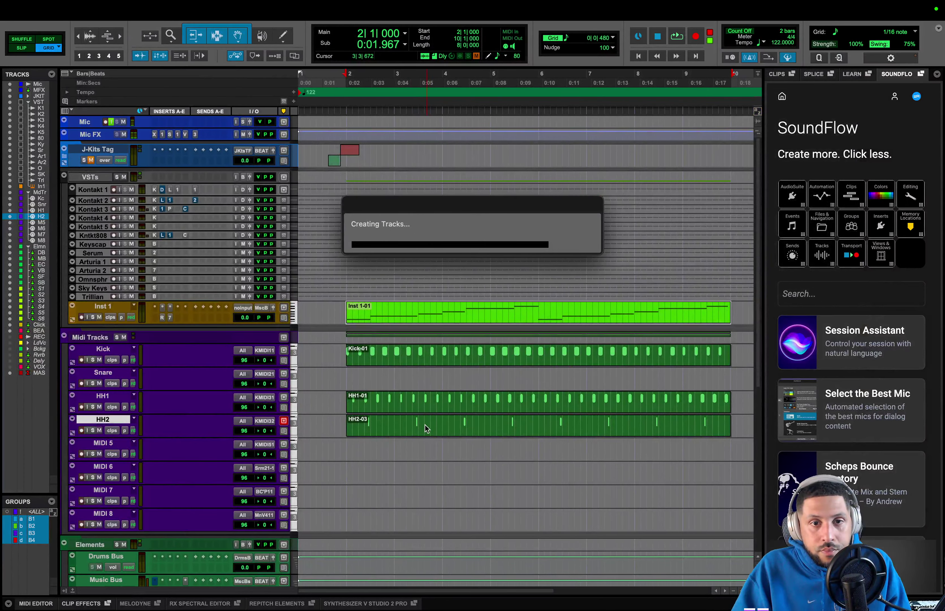
click(455, 460)
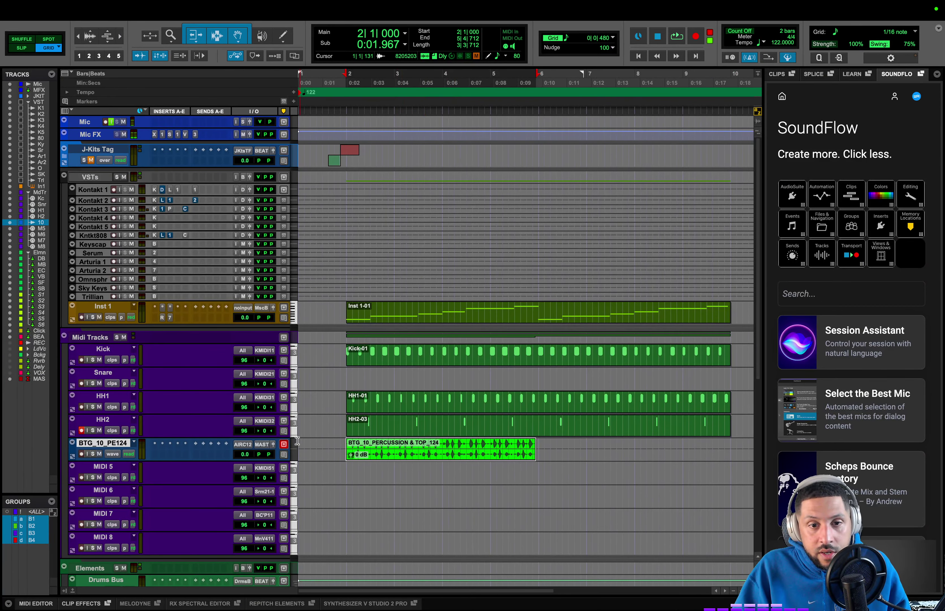
- Conform the BTG_10_PERCUSSION & TOP_124 clip to the session tempo and duplicate it once directly after itself
right_click(430, 455)
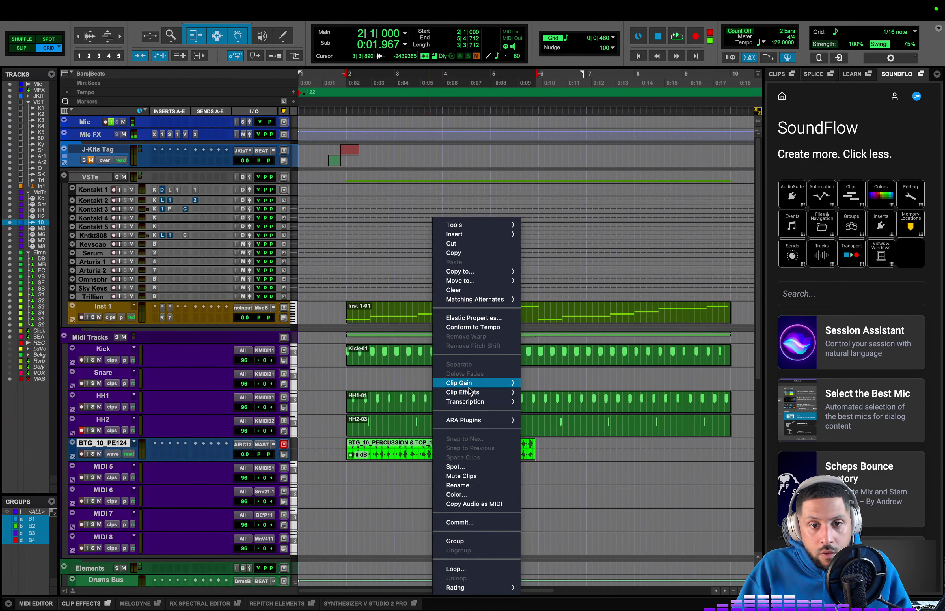
click(473, 327)
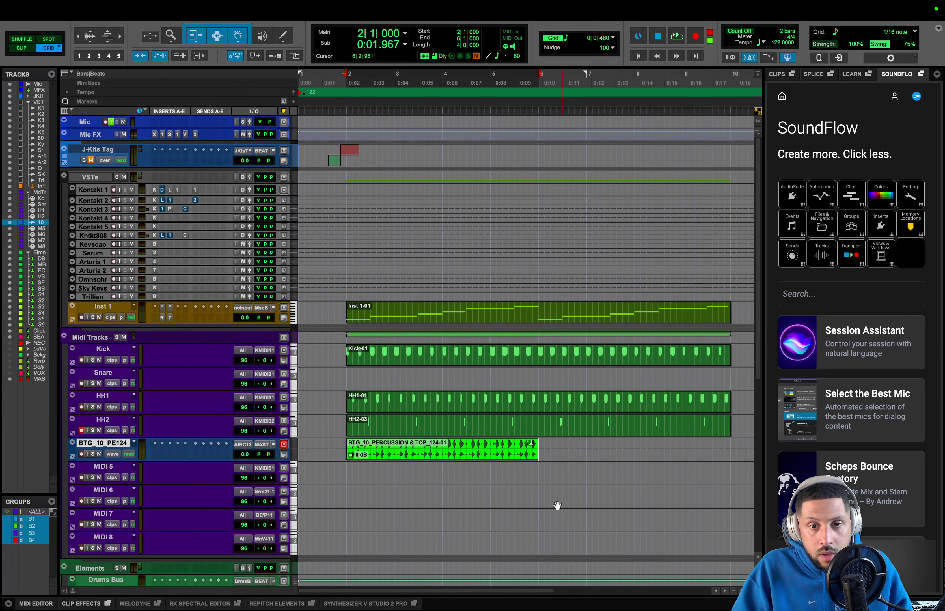
click(457, 455)
key(super+d)
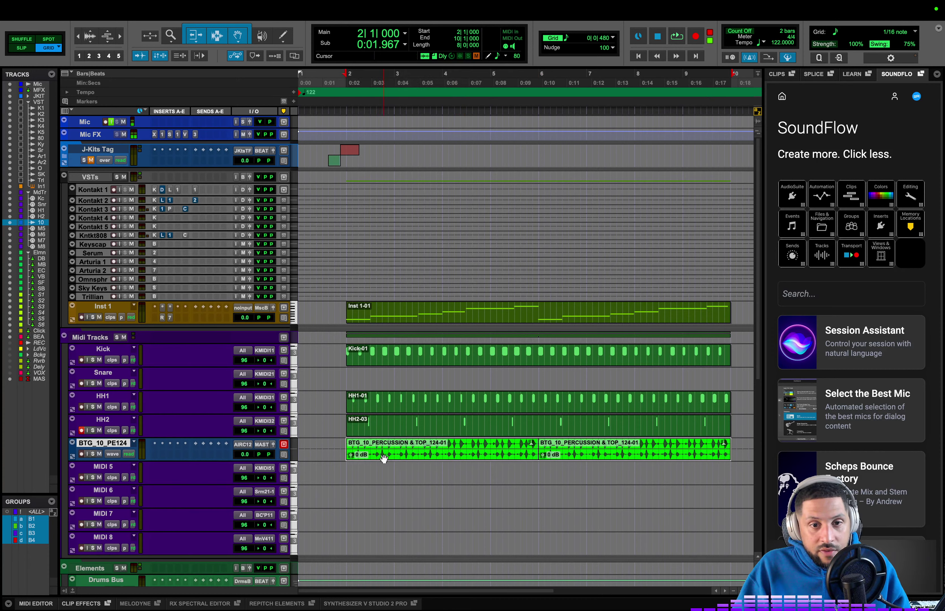
- Mute the Inst 1 track, disarm recording on HH2, and play the percussion loop against the MIDI drums
key(space)
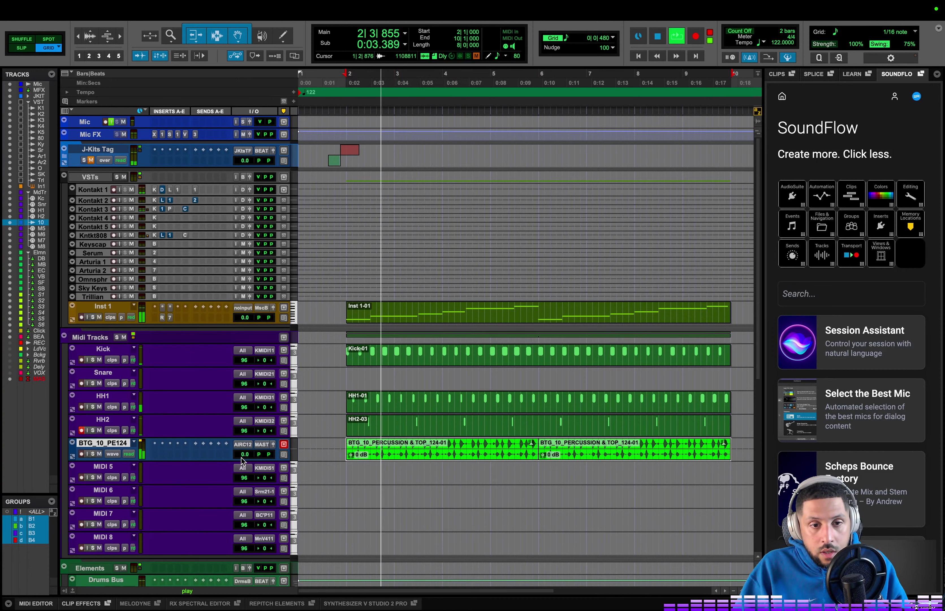
key(space)
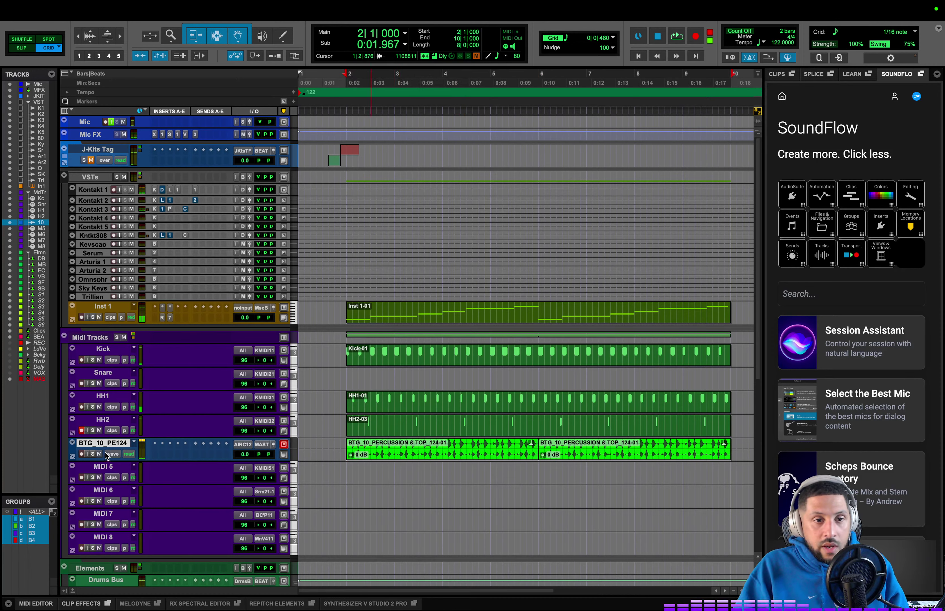
click(99, 317)
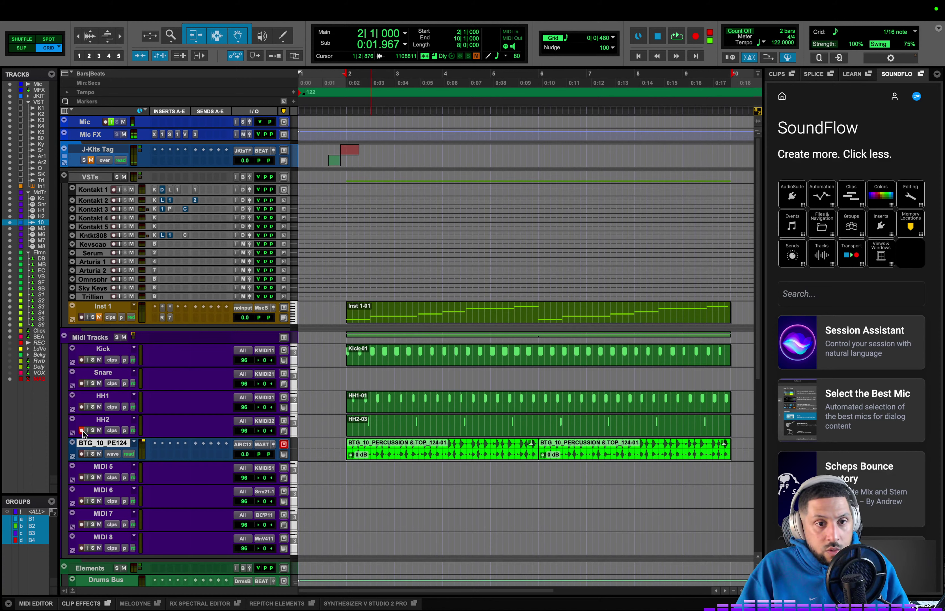
key(space)
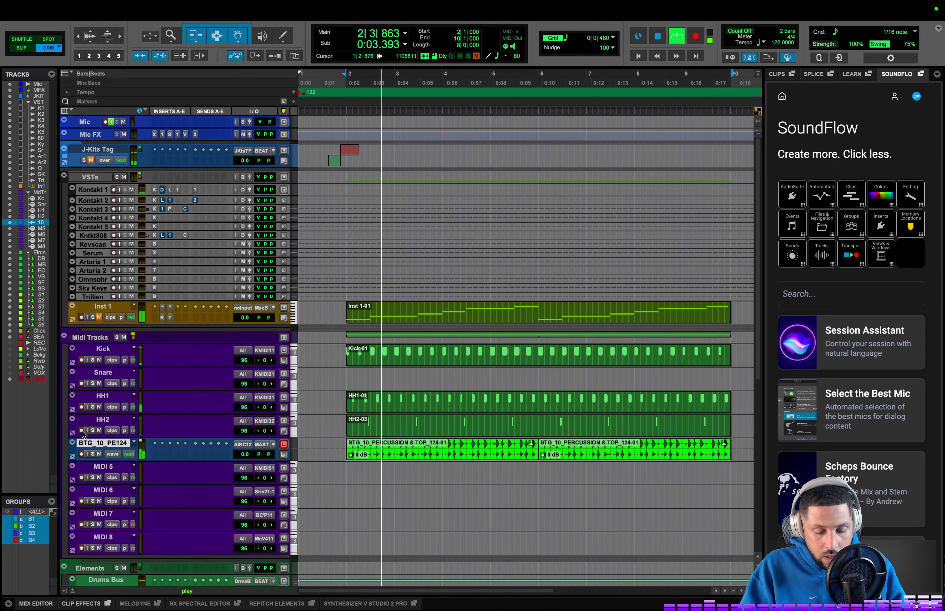
key(space)
- Quantize the Elastic Audio events of both percussion clips to a 1/16 note grid with 75 swing, and play the result
key(alt+0)
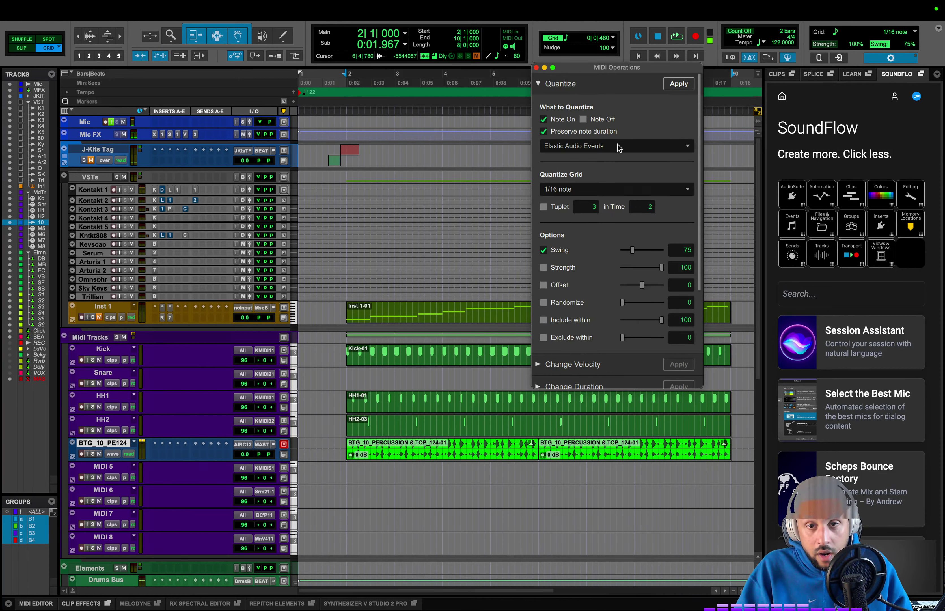
click(677, 84)
key(space)
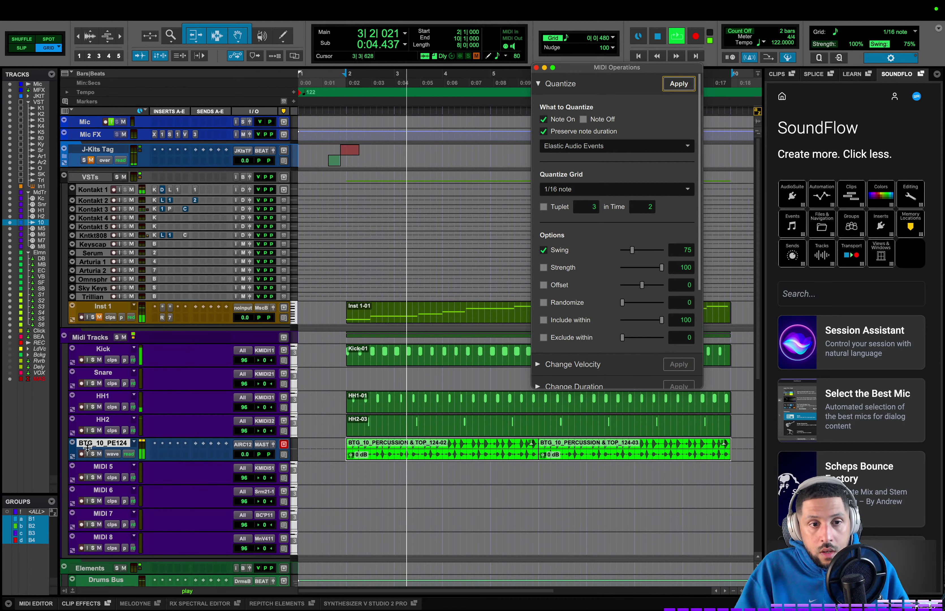
key(space)
- Enlarge the percussion track and change its Elastic Audio plugin to elastiquePRO
click(300, 448)
click(320, 463)
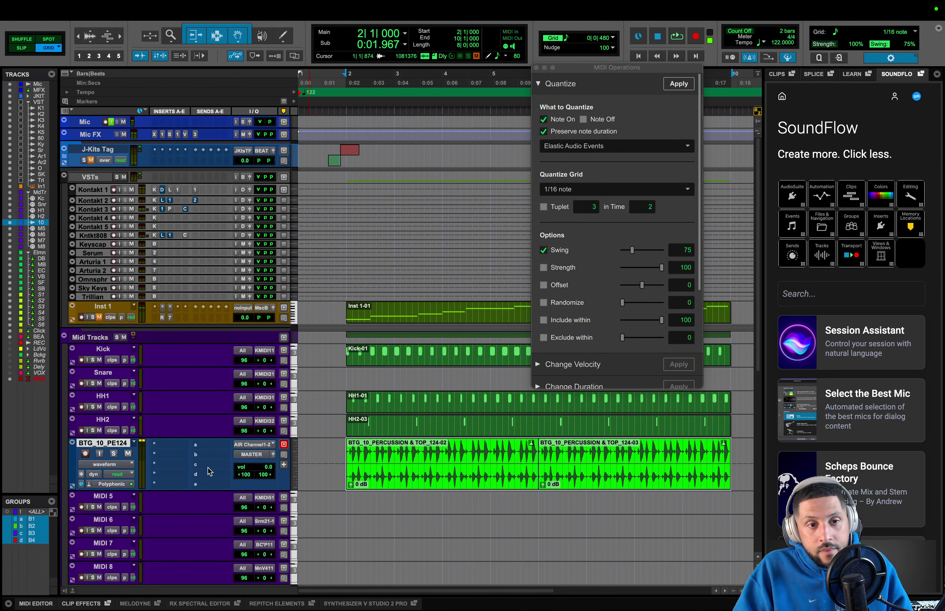
click(101, 486)
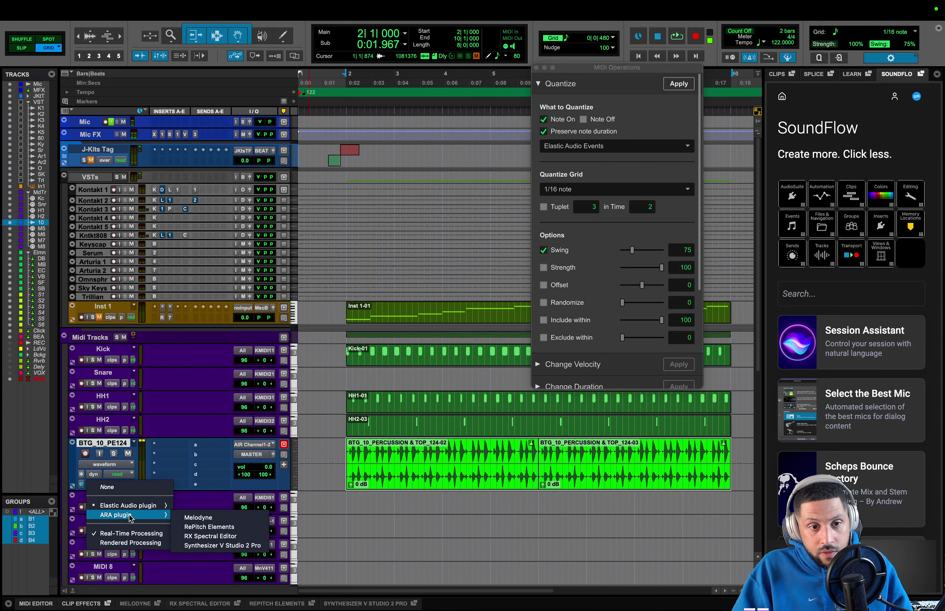
mouse_move(133, 508)
click(195, 546)
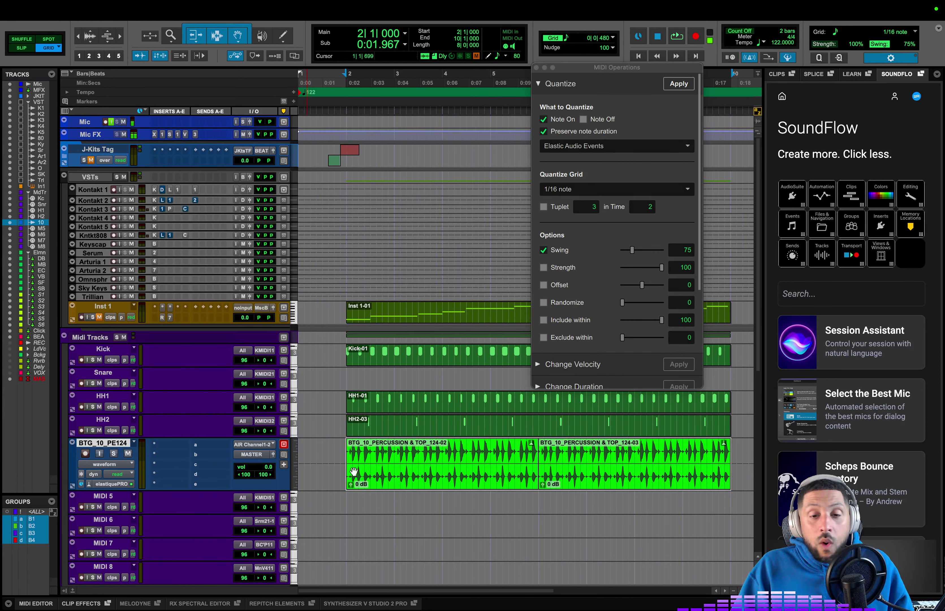
- Route the percussion track's output to the Drums Bus (Stereo) during playback
key(space)
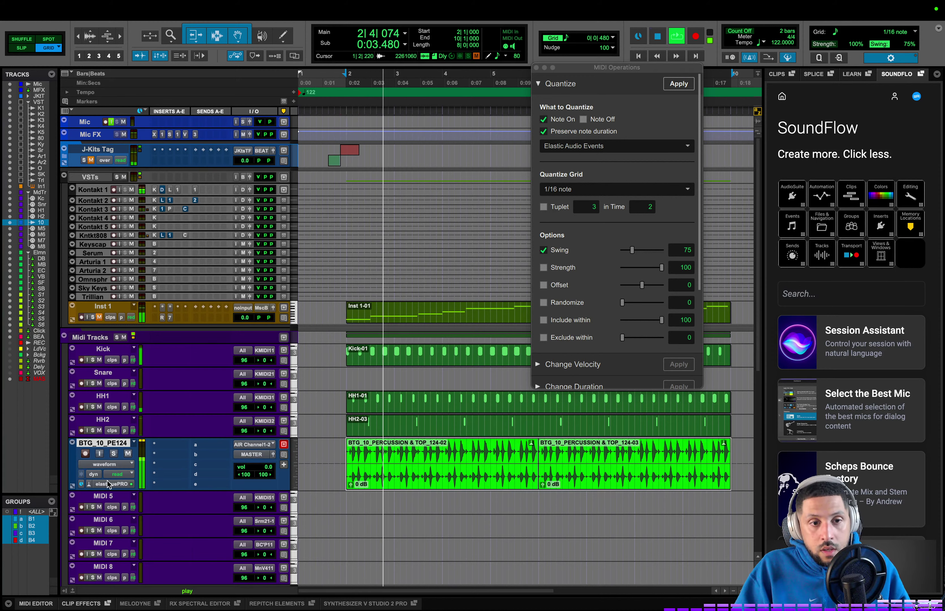
click(252, 454)
mouse_move(263, 464)
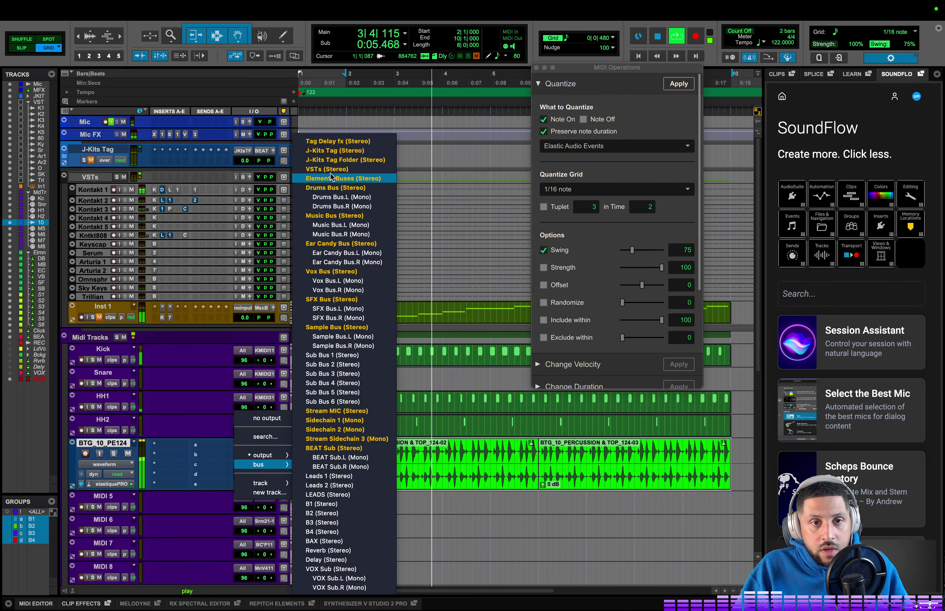
click(329, 188)
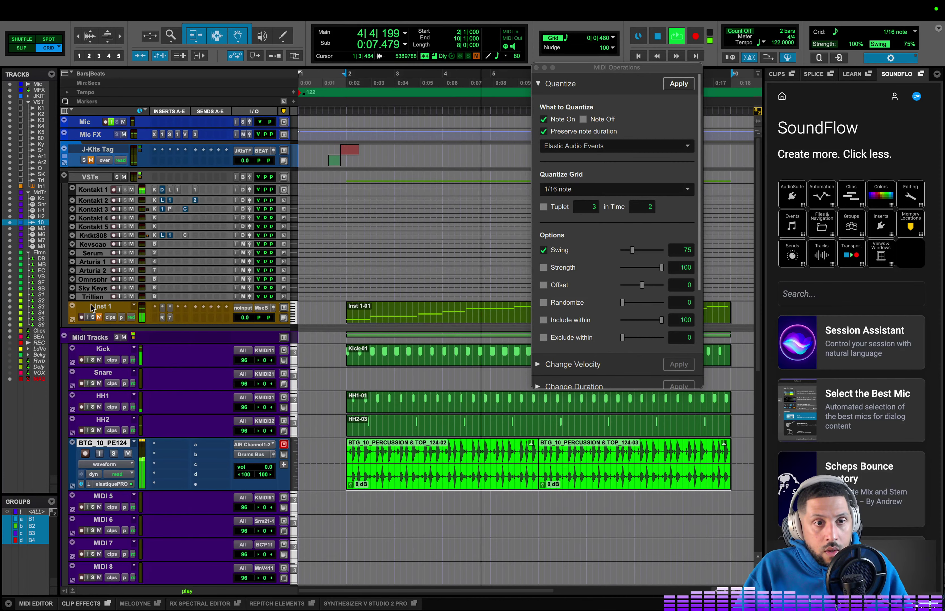
- Move Inst 1 below the Drums Bus in the Elements folder, and the percussion, Kick, HH1 and HH2 tracks above it
drag(92, 308, 129, 465)
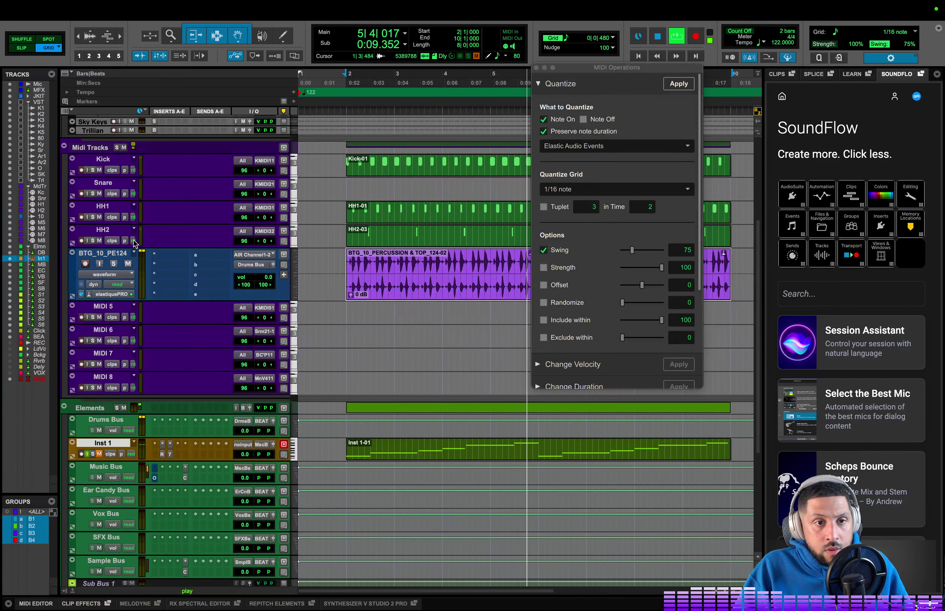
drag(103, 254, 122, 413)
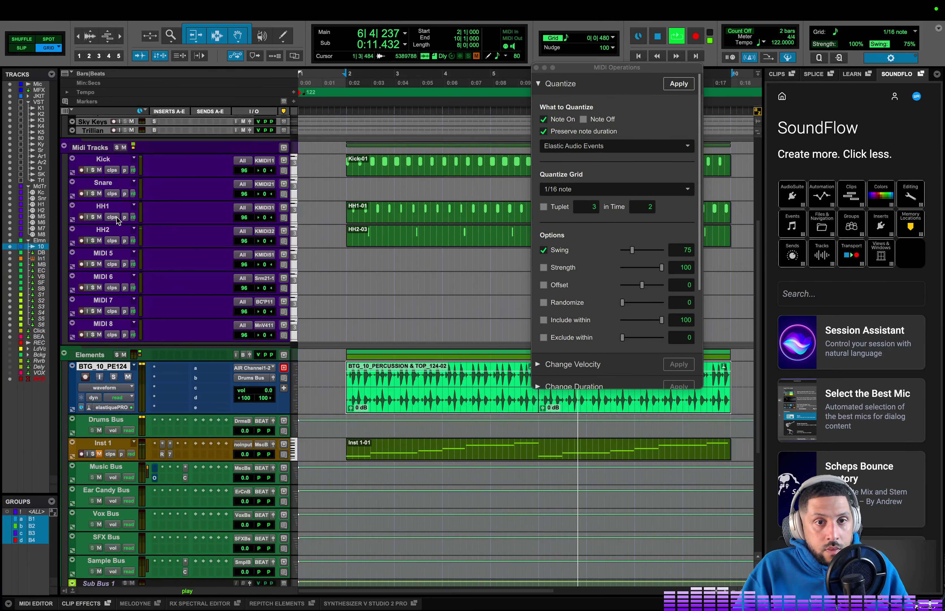
click(109, 231)
shift+click(106, 205)
drag(107, 205, 119, 412)
drag(103, 159, 128, 372)
- Solo the percussion track, close the MIDI Operations window, and listen closely to the start of the loop
click(114, 307)
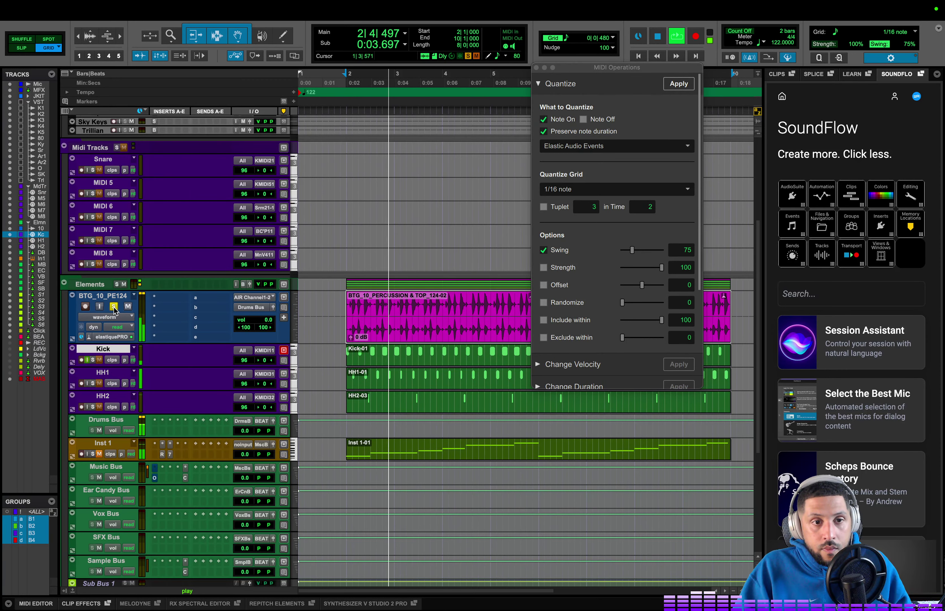
key(super+bracketright)
key(super+bracketright)
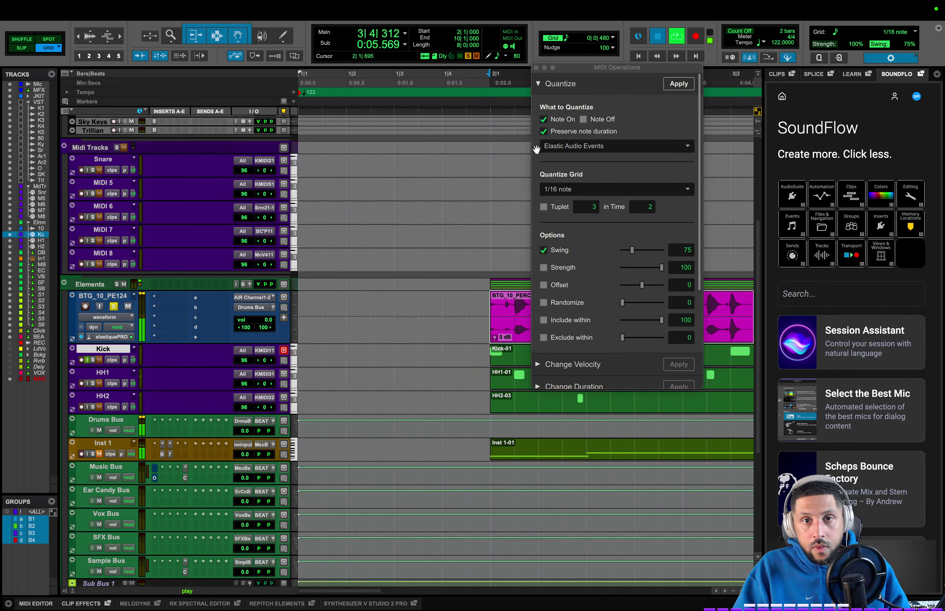
key(space)
click(537, 67)
key(space)
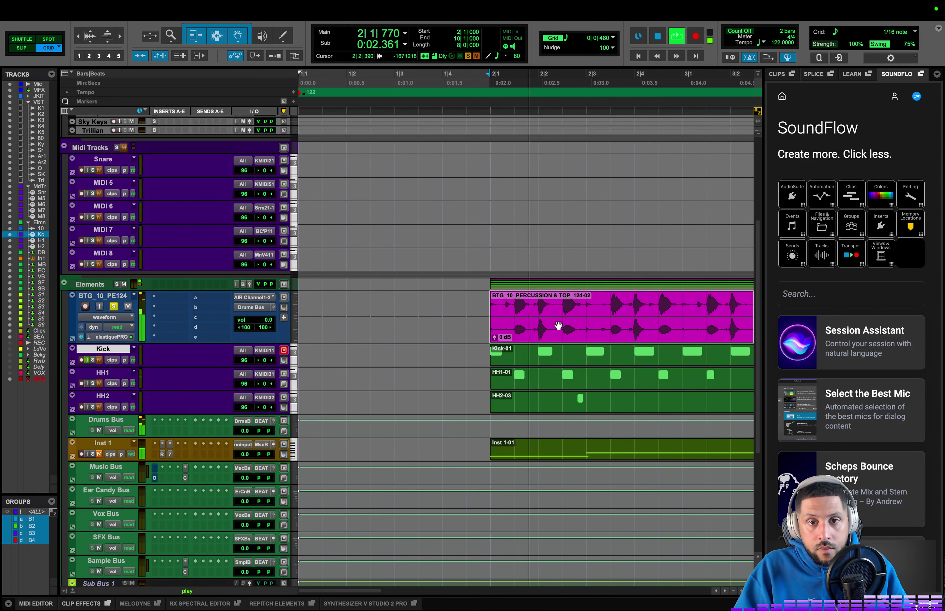
key(space)
- Split the percussion clip at 2|1|480 and 2|2|000 to isolate the second eighth-note slice
click(501, 309)
key(super+e)
key(KP_Add)
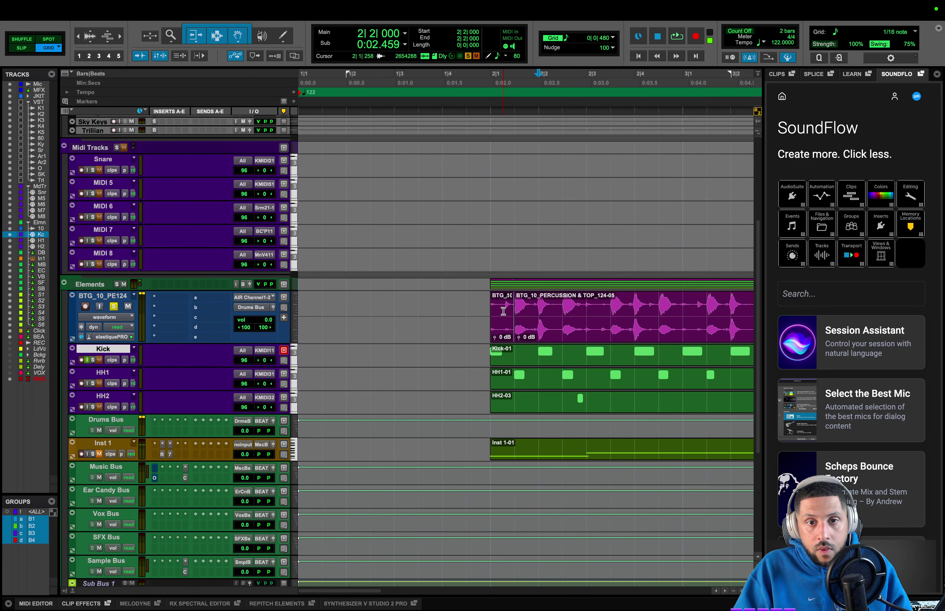
double_click(523, 312)
click(539, 314)
key(super+e)
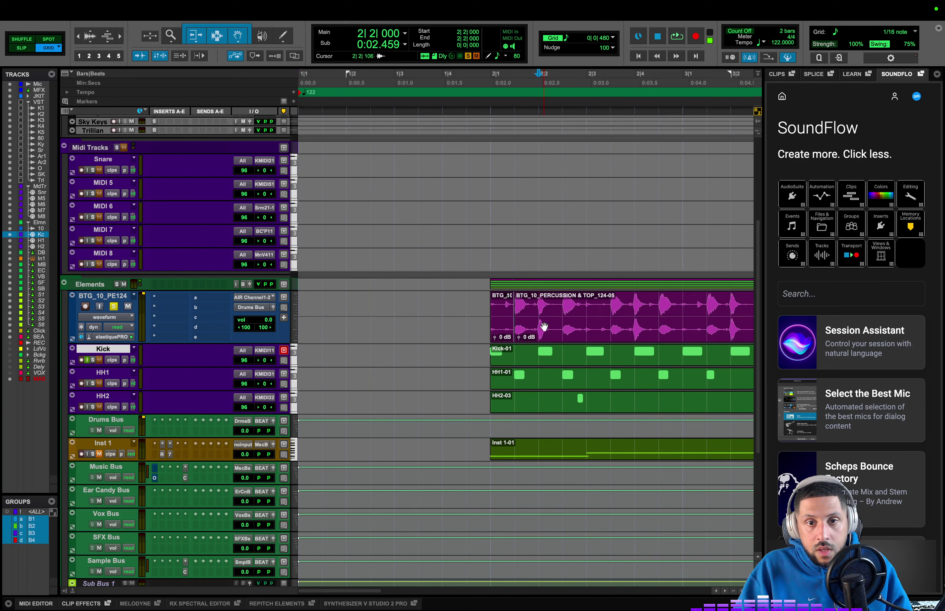
click(524, 331)
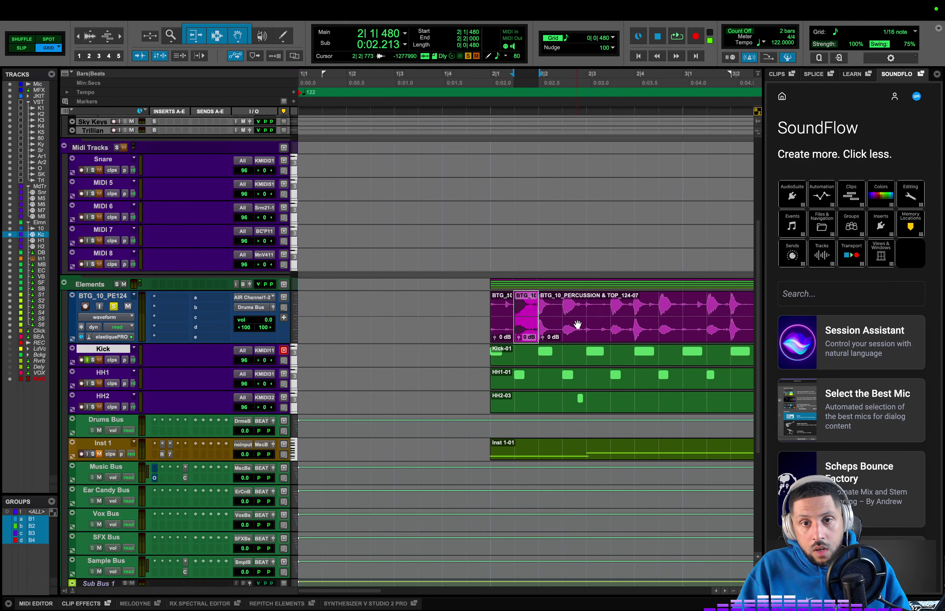
- Play the loop from bar 2 and split the percussion clip at 3|1|000
click(487, 304)
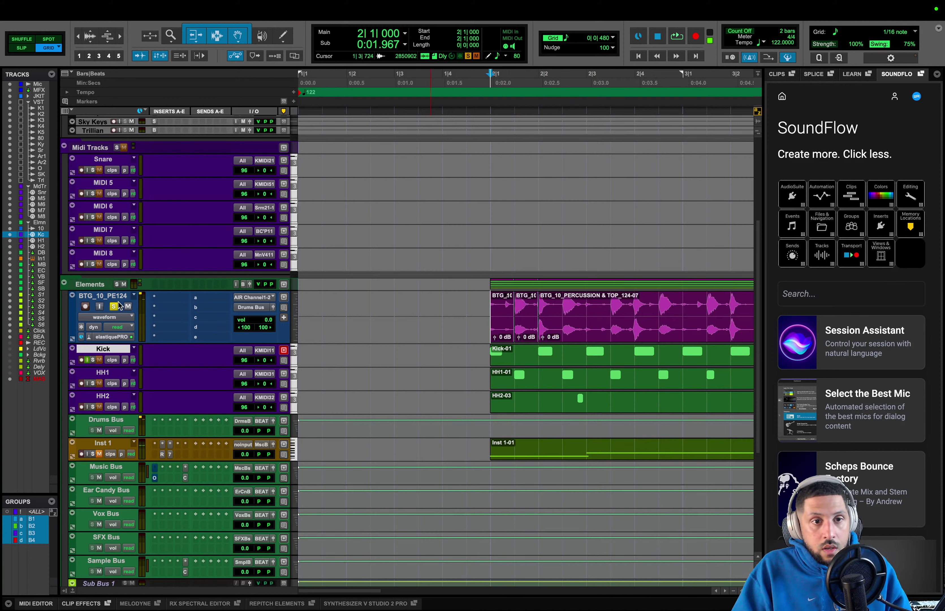
key(space)
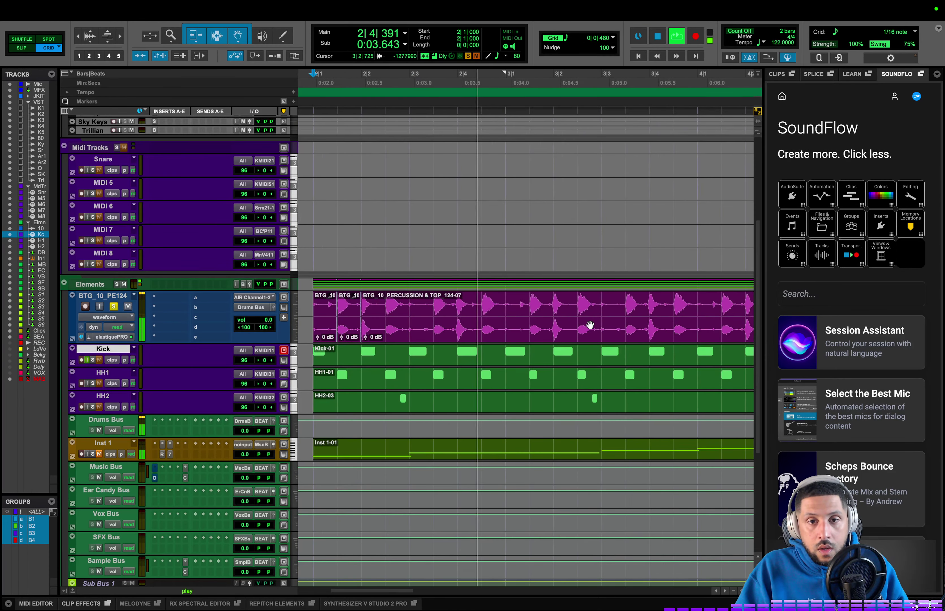
key(space)
click(505, 318)
key(super+e)
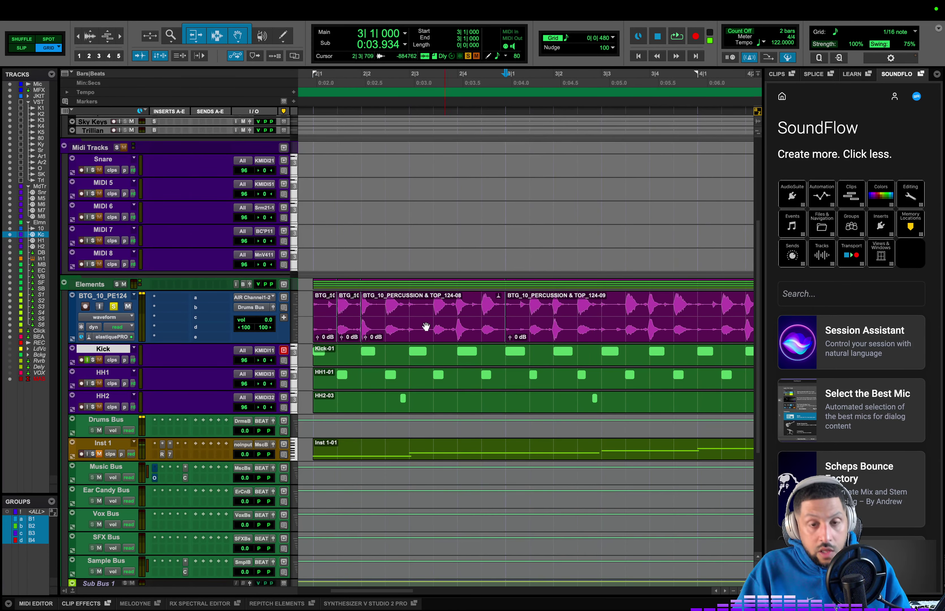
- Split the rest of bar 2 of the percussion loop into eighth-note slices at 2|2|480, 2|3|000 and 2|3|480
click(427, 326)
key(space)
key(space)
key(Tab)
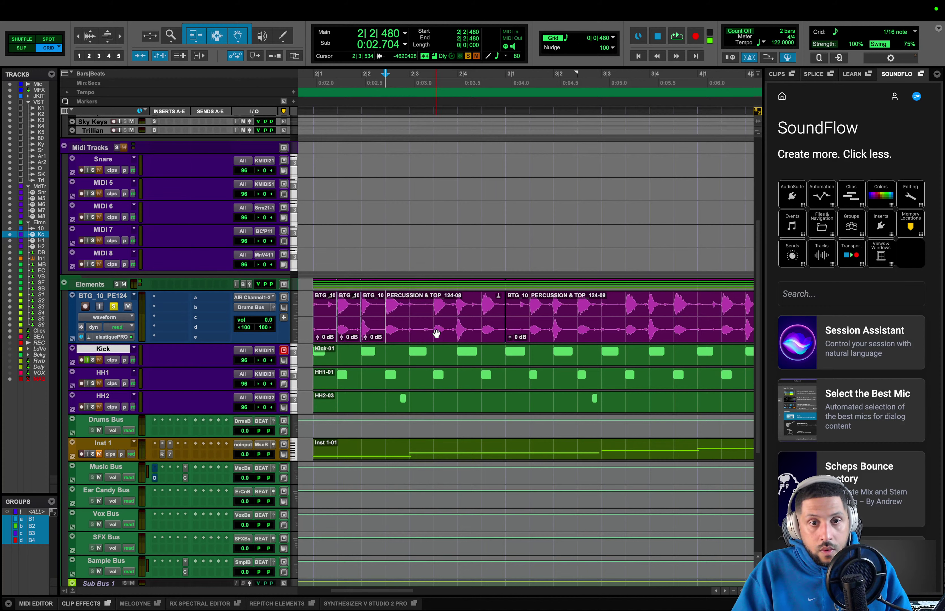
key(super+e)
key(Tab)
key(super+e)
key(Tab)
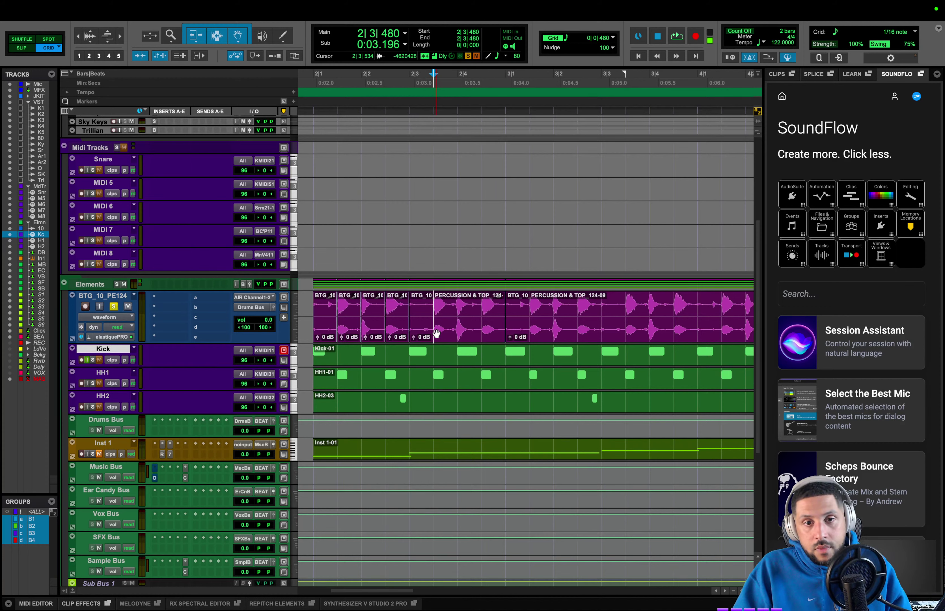
key(Tab)
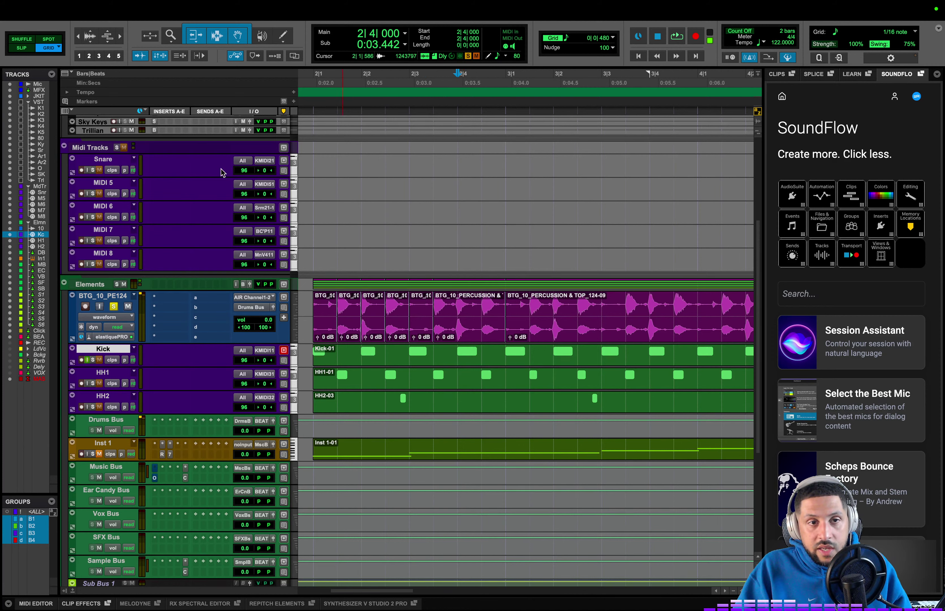
- Switch to Slip mode and split the last slice of bar 2 at 2|4|480
click(21, 48)
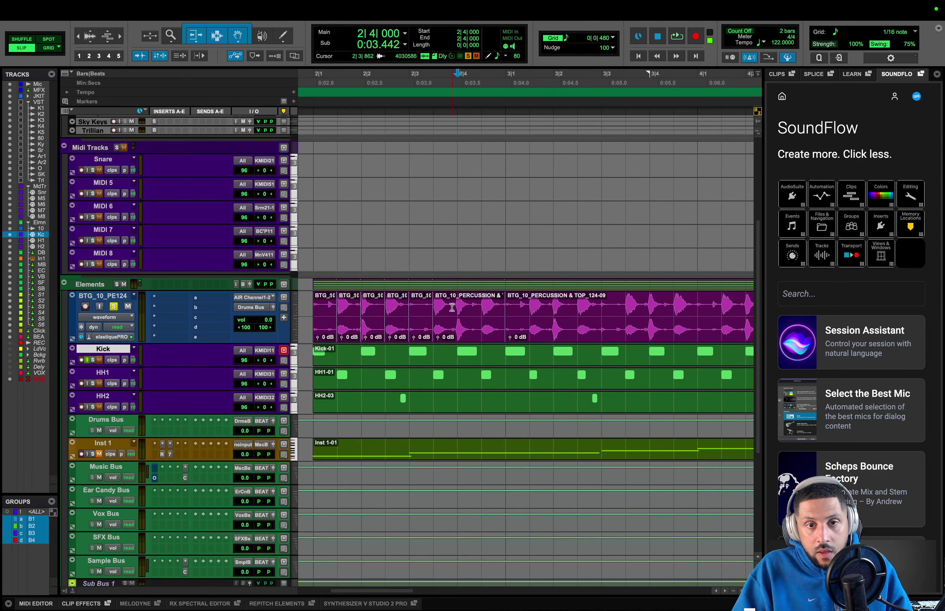
key(Tab)
key(Tab)
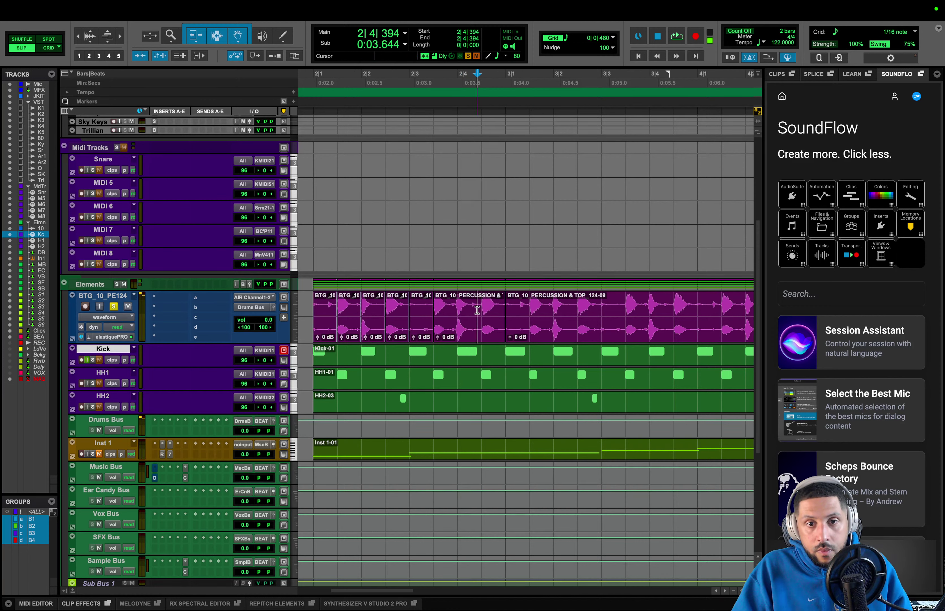
key(Tab)
key(b)
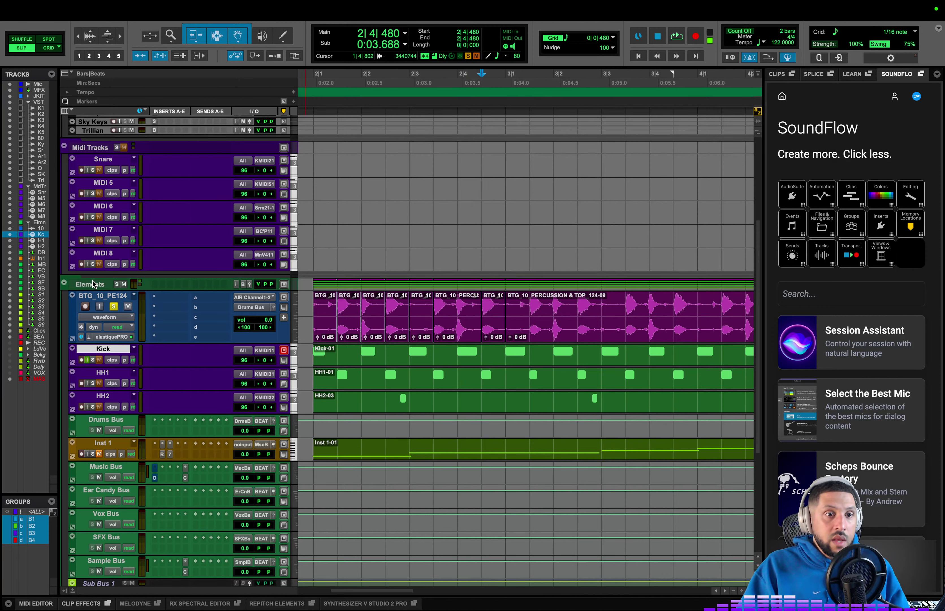
- Duplicate the percussion track once with its inserts, sends, markers and group assignments, leaving out playlists and automation
click(95, 299)
key(alt+shift+d)
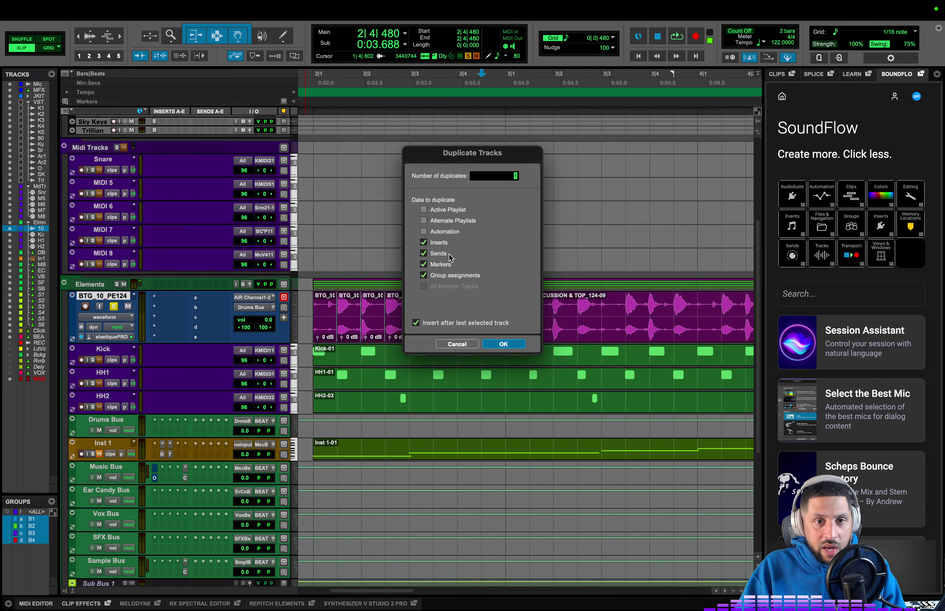
key(Return)
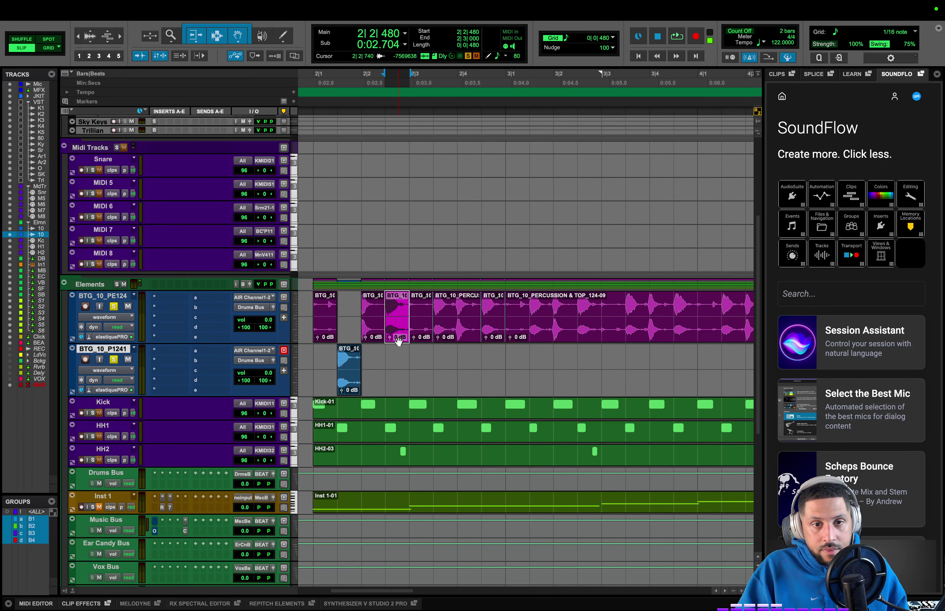
- Split the tails off bar 2's off-beat percussion hits and move the trimmed hits onto the duplicate track at their original times
click(398, 310)
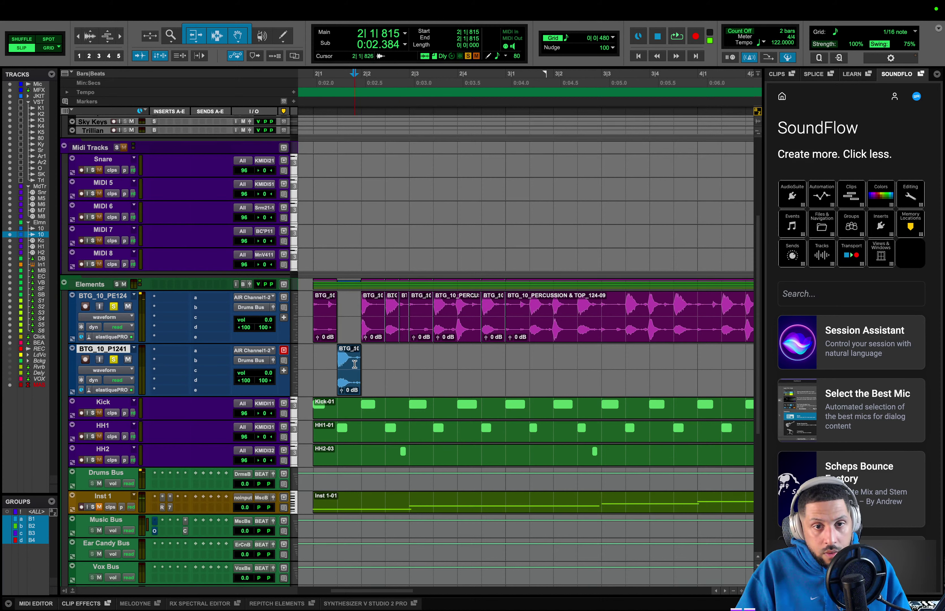
drag(354, 364, 395, 390)
click(395, 337)
click(451, 310)
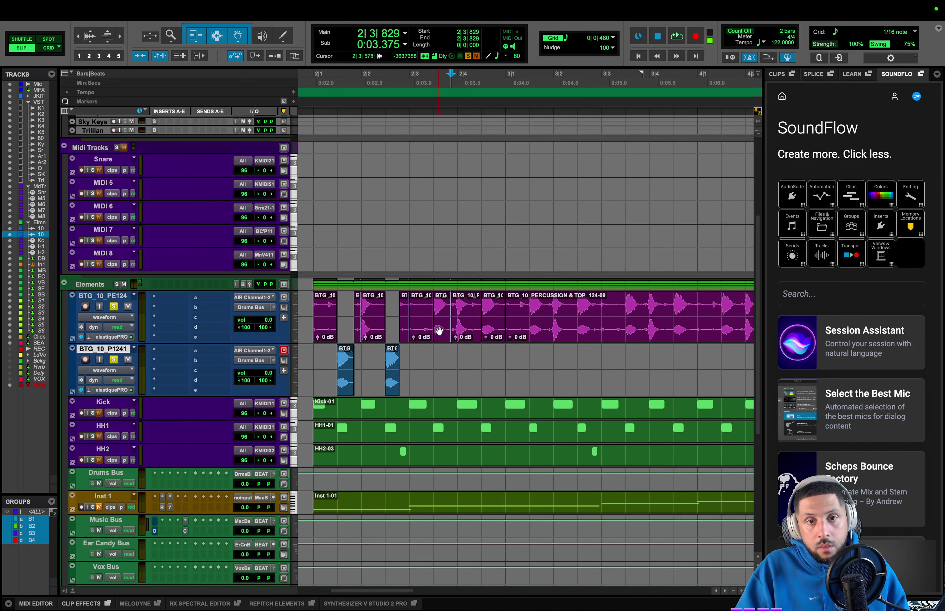
drag(439, 330, 439, 384)
click(496, 313)
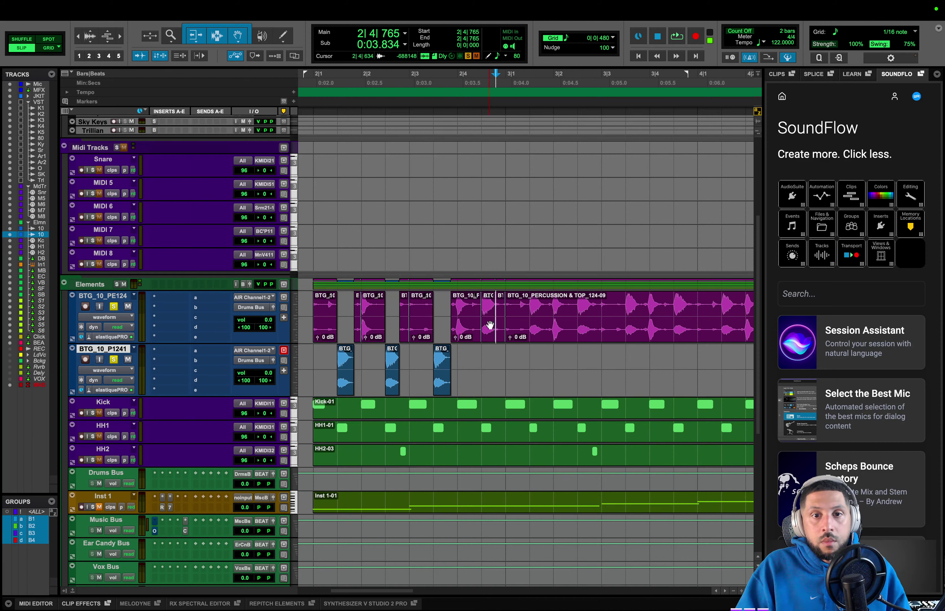
drag(490, 325, 488, 377)
- Switch to Grid mode and play bar 2 with the slices on both percussion tracks selected
key(F4)
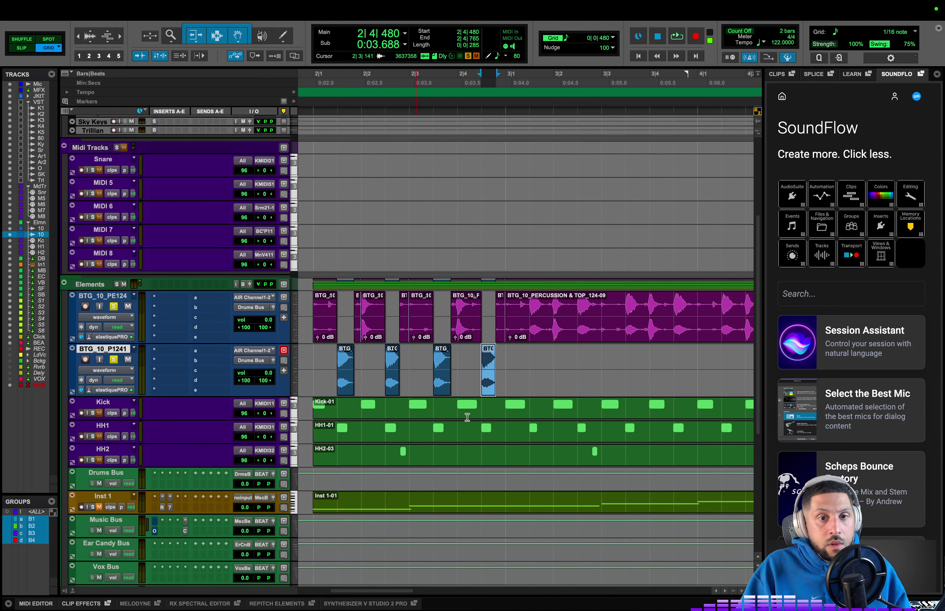
drag(321, 354, 505, 314)
key(space)
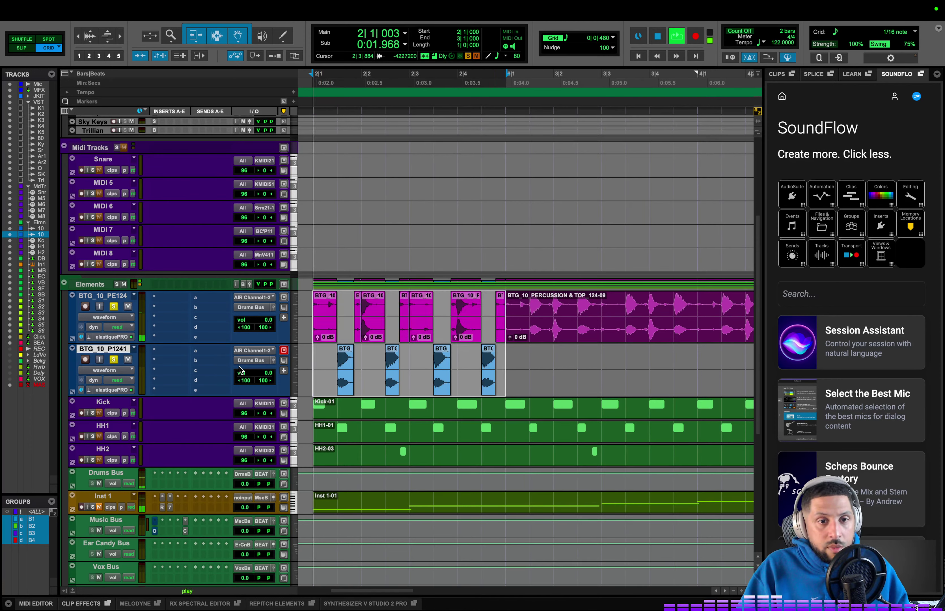
- Unsolo both percussion tracks and set the duplicate percussion track's volume to -15.4 dB
drag(254, 372, 251, 439)
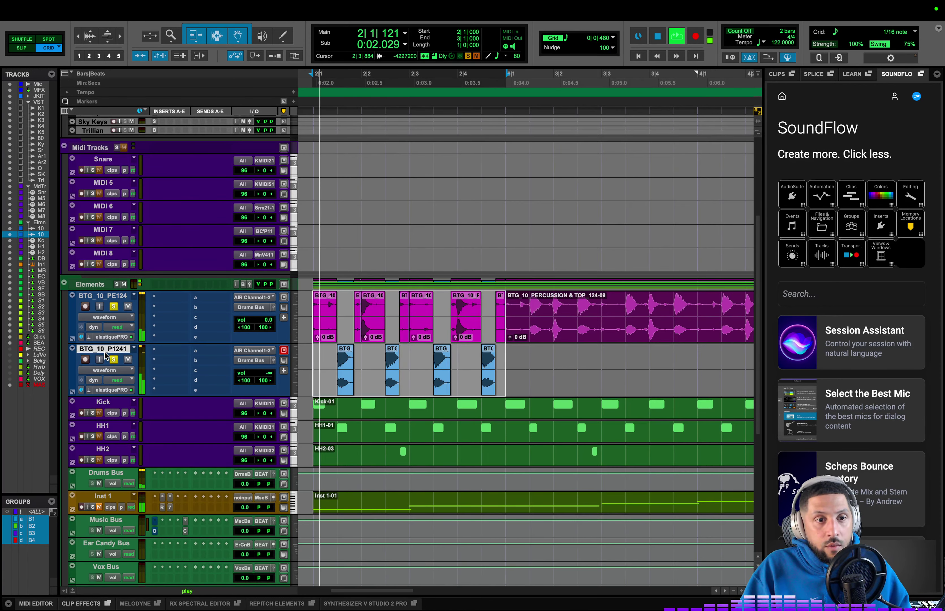
click(114, 360)
click(128, 359)
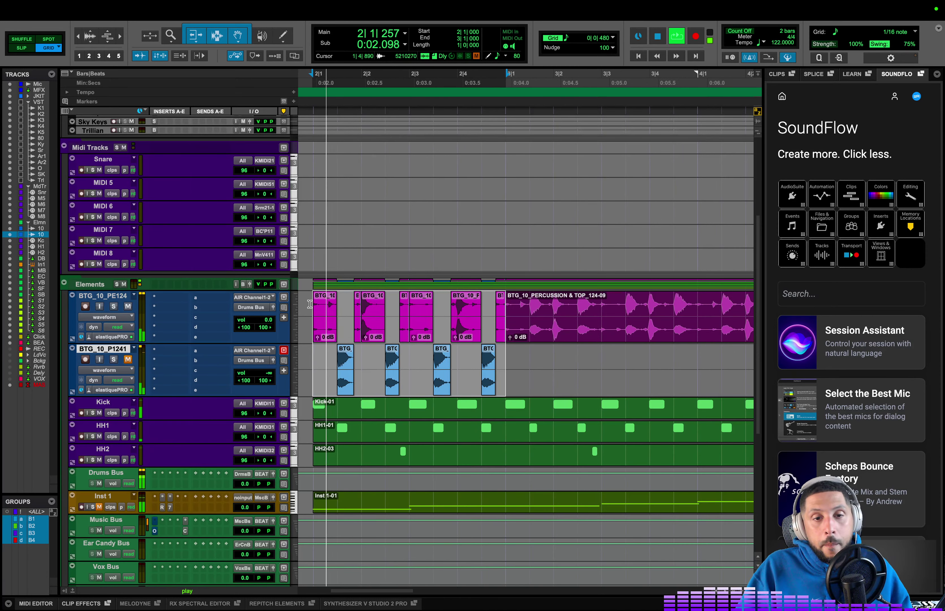
click(334, 322)
click(334, 322)
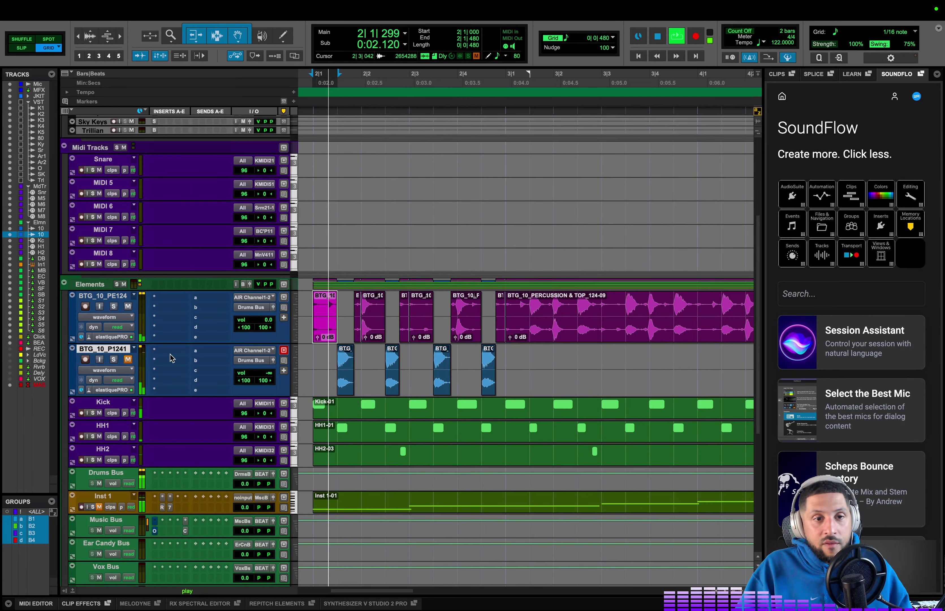
click(128, 360)
drag(257, 373, 260, 355)
- Set the grid to 1/4 note and duplicate bar 2 of both percussion tracks repeatedly up to bar 10
key(super+bracketleft)
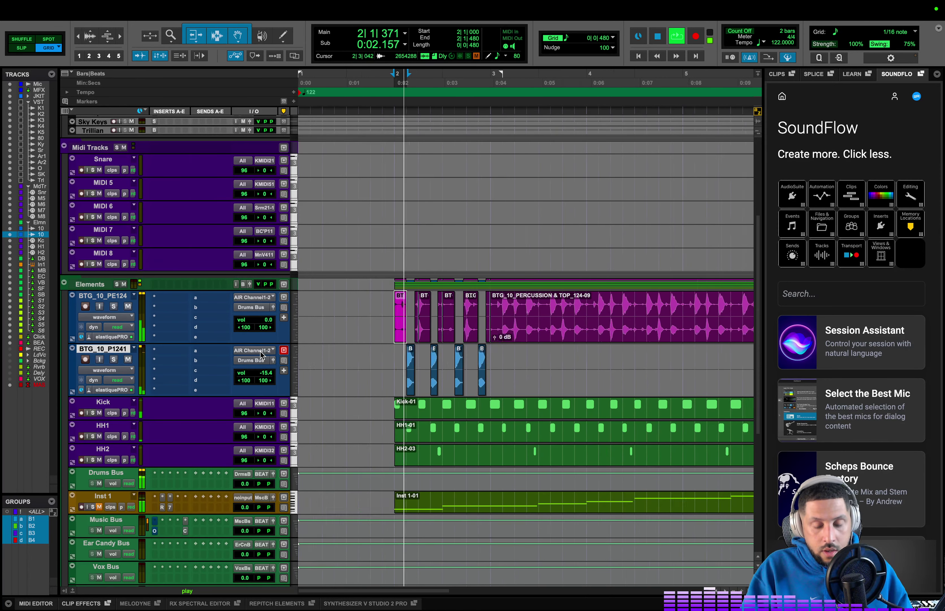
key(ctrl+alt+4)
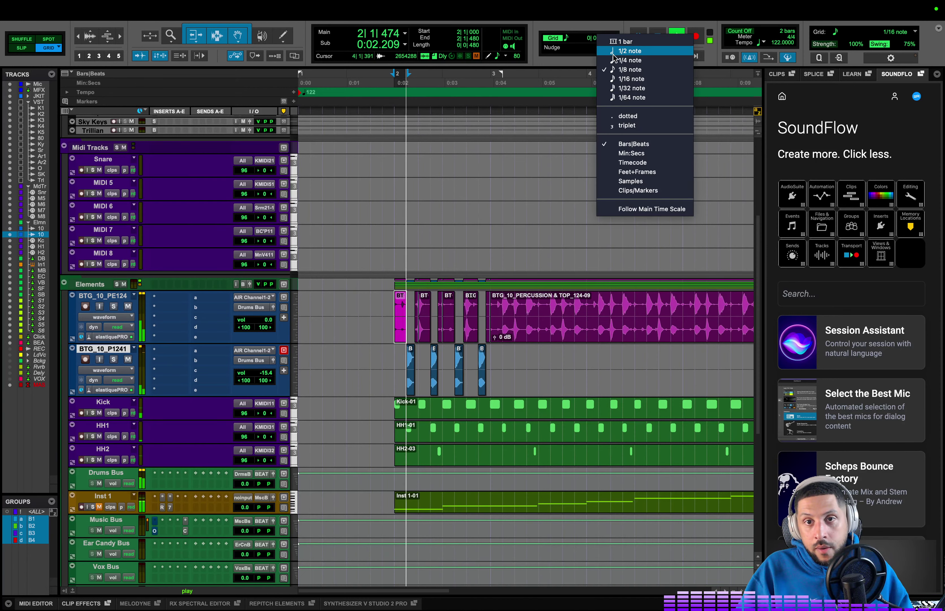
drag(390, 296, 490, 382)
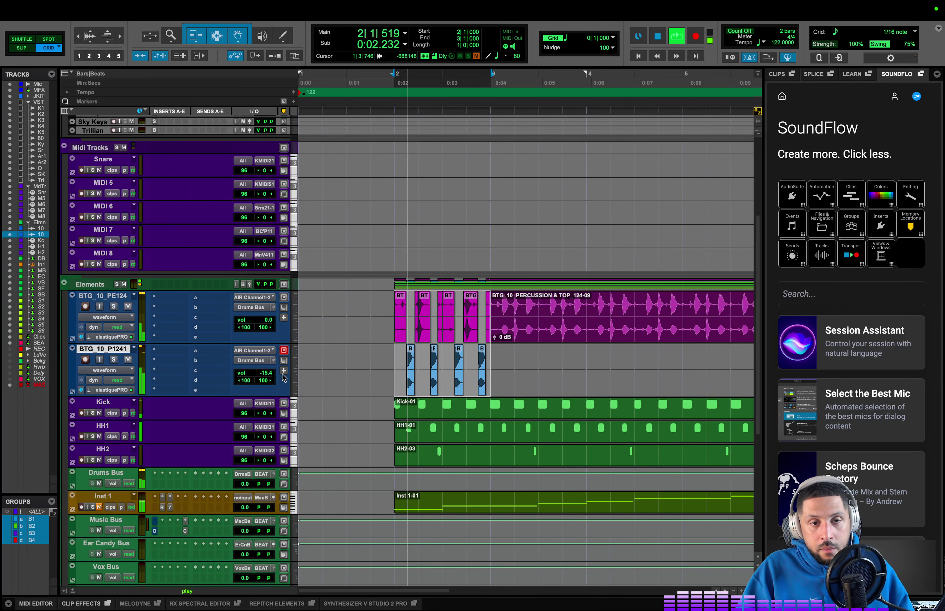
key(super+bracketleft)
key(super+d)
key(super+d)
key(super+d)
key(super+d)
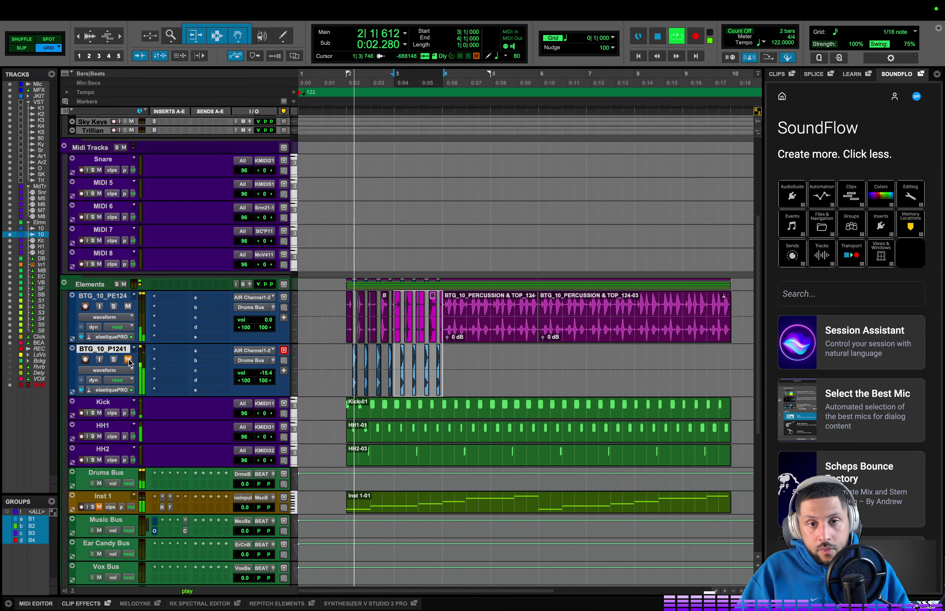
key(super+d)
key(super+d)
key(super+d)
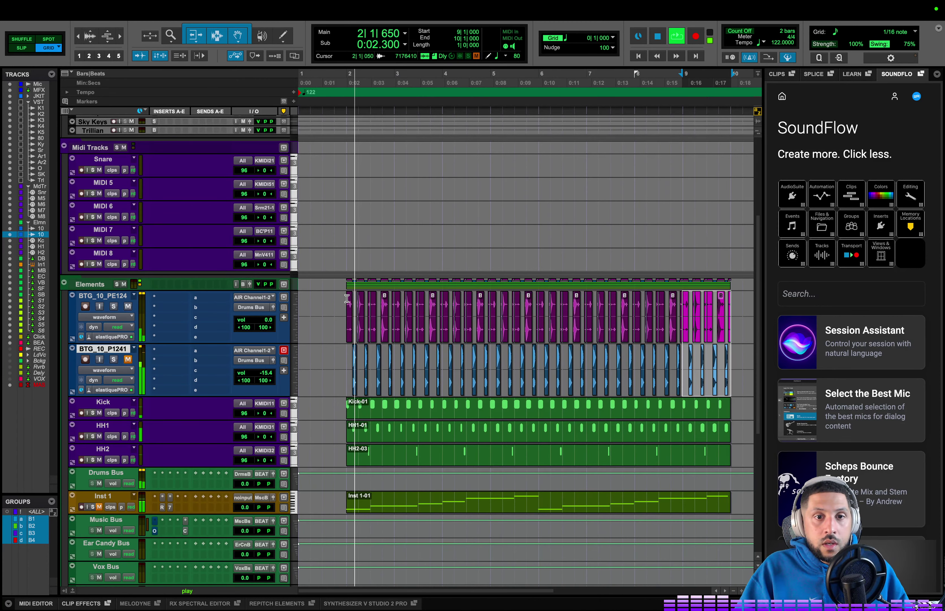
- Consolidate the slices from bar 2 to bar 10 into one clip per percussion track and reduce both track heights
shift+click(347, 298)
key(alt+shift+3)
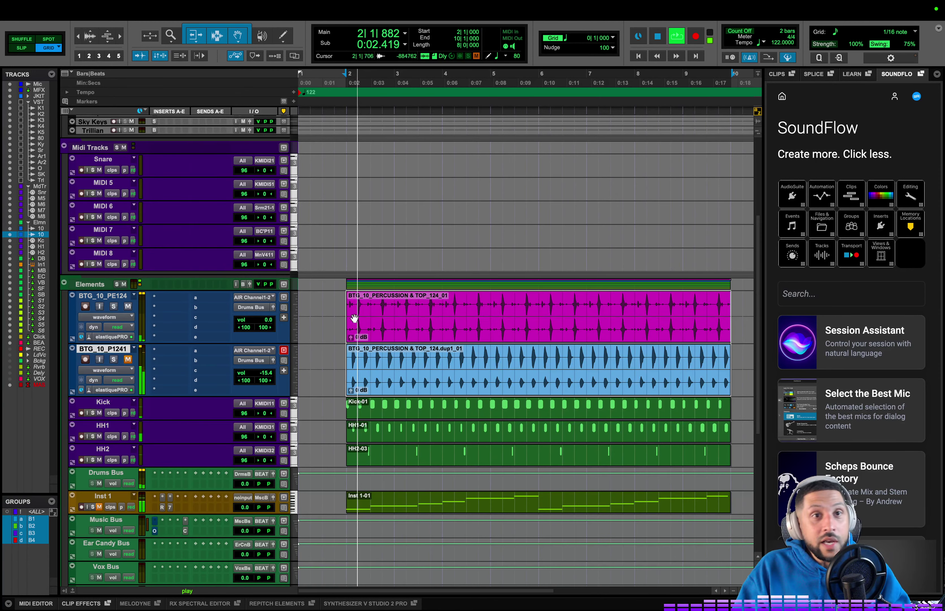
click(295, 313)
click(302, 306)
- Play the beat from bar 2 to check the consolidated percussion, and stop playback
key(space)
key(space)
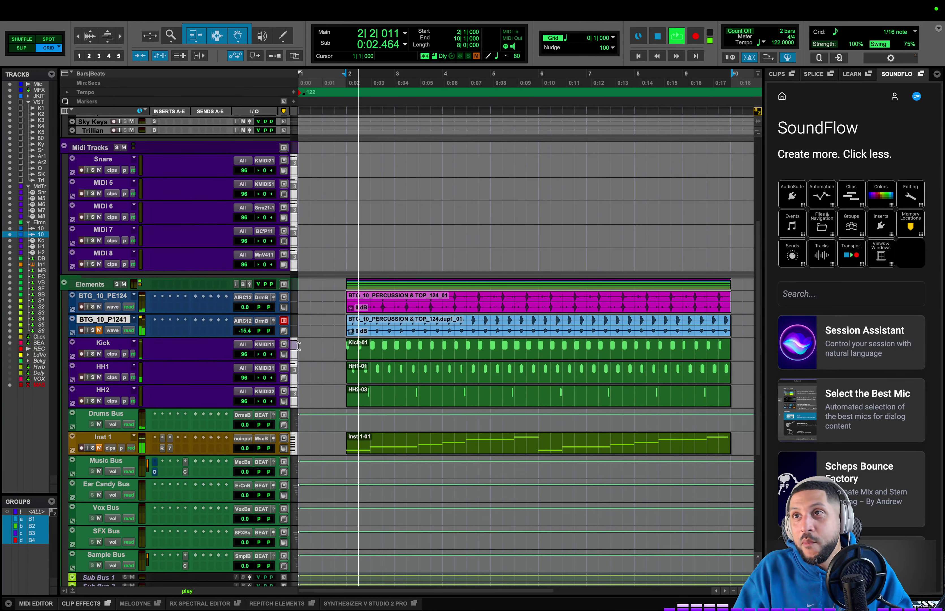
key(space)
key(space)
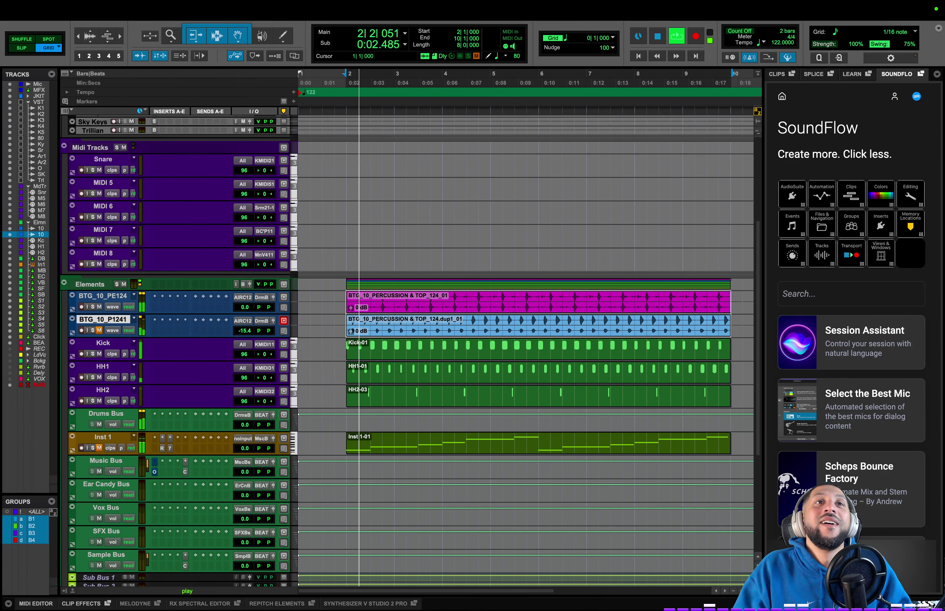
key(space)
key(space)
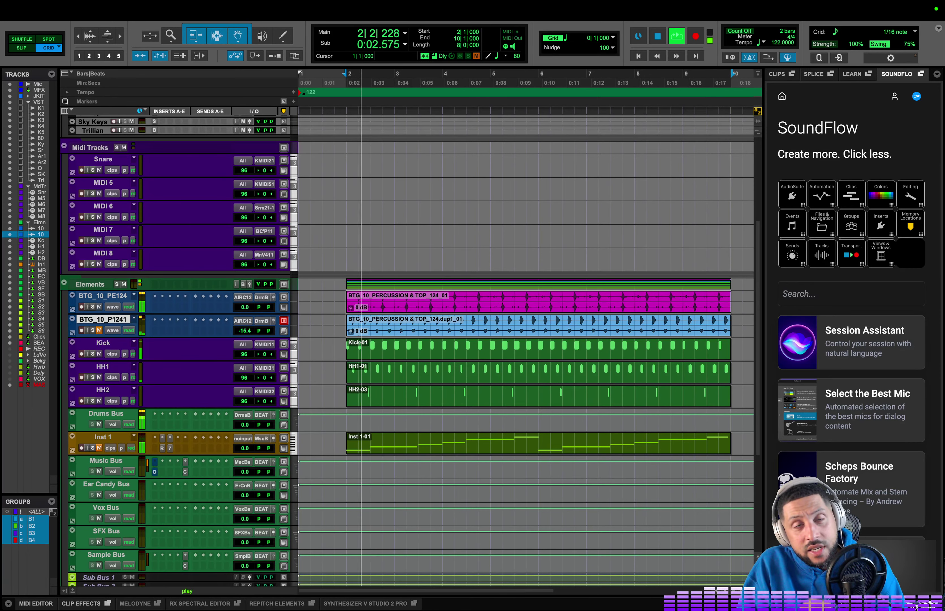
key(space)
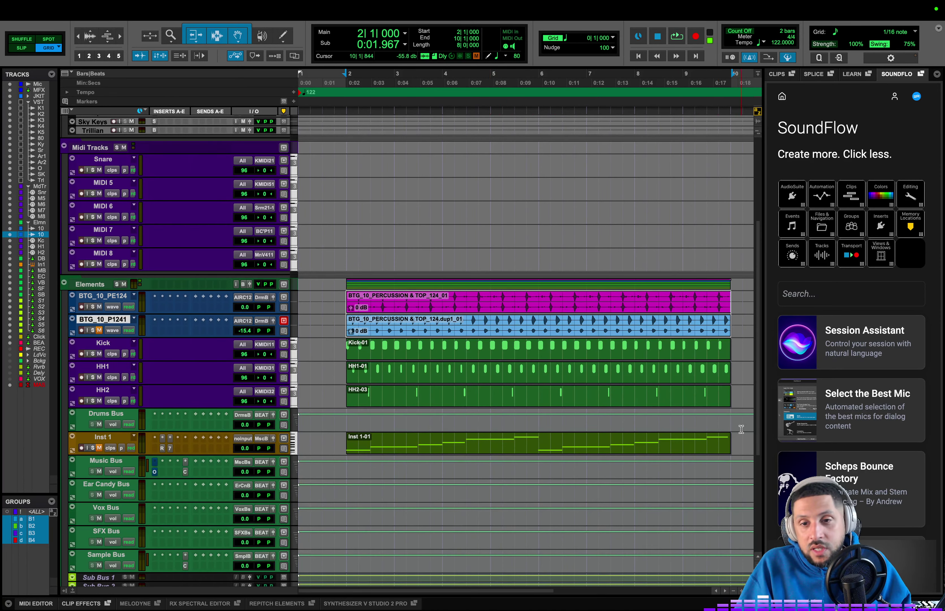
- While playing bars 2 to 10, mute the duplicate percussion track and set the original percussion track's volume to -0.7 dB
drag(730, 423, 346, 427)
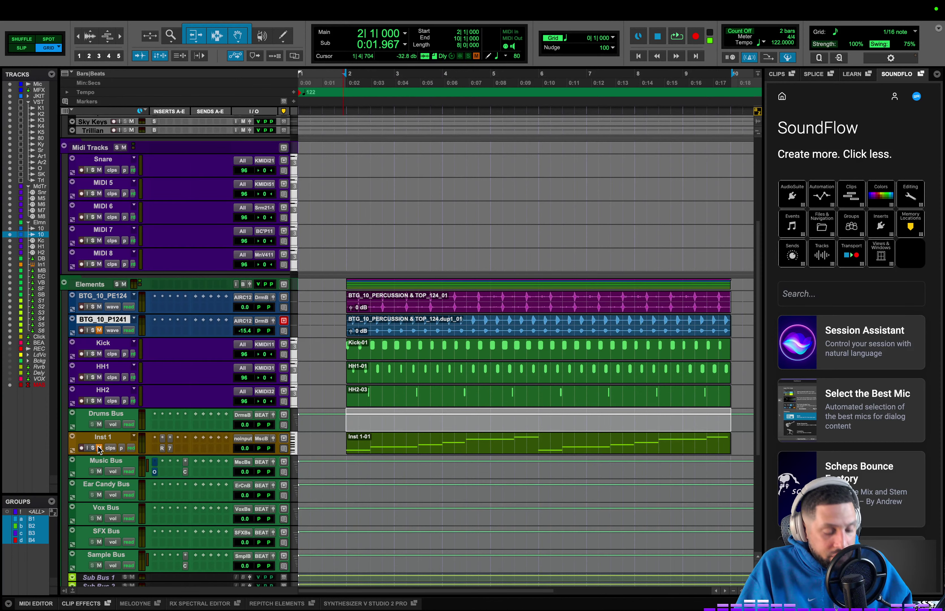
key(space)
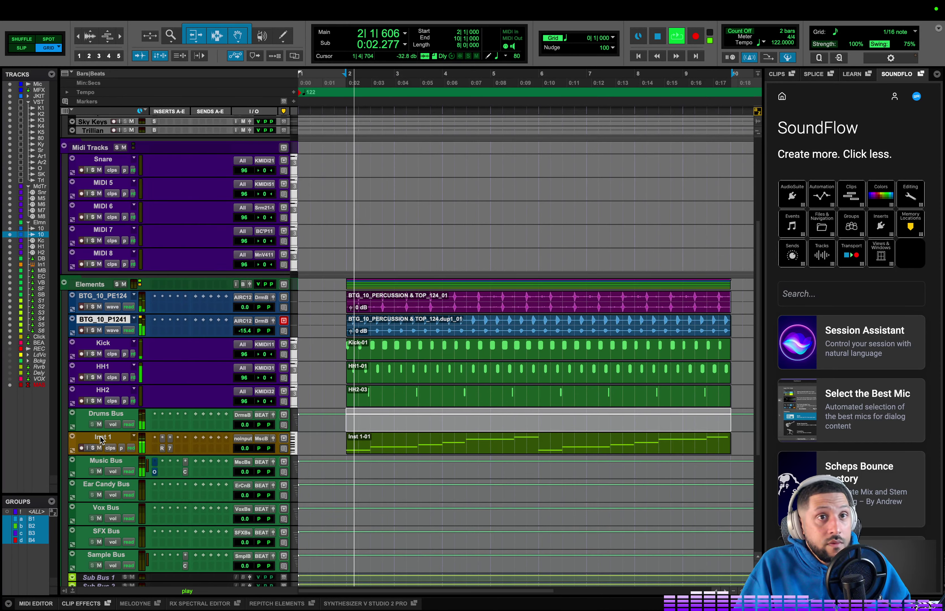
scroll(294, 347, up, 5)
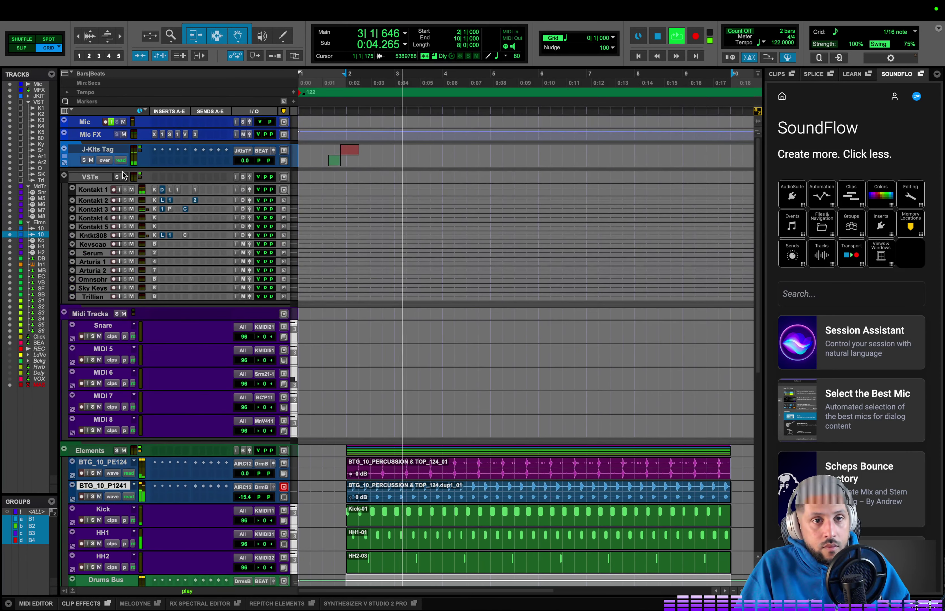
scroll(562, 379, down, 5)
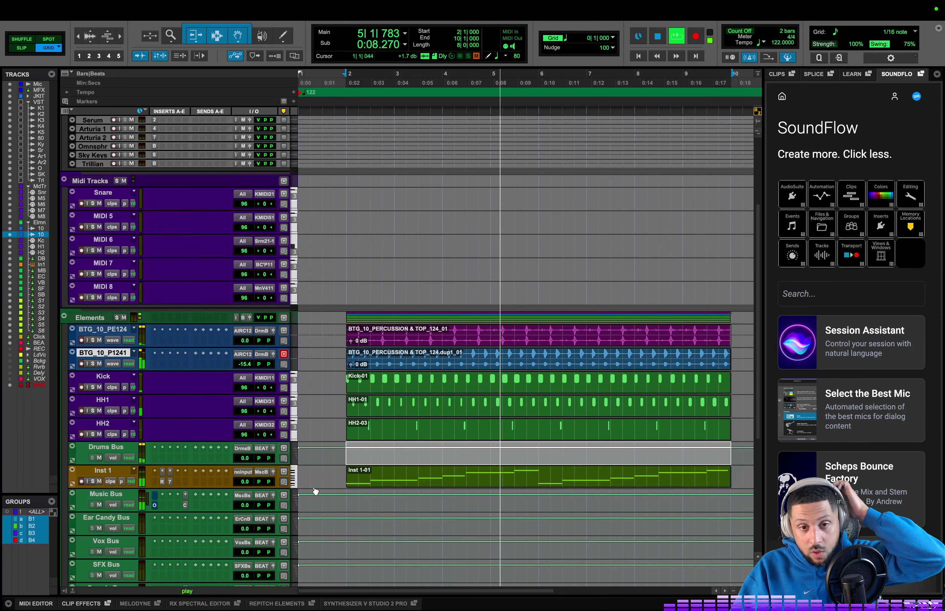
click(99, 363)
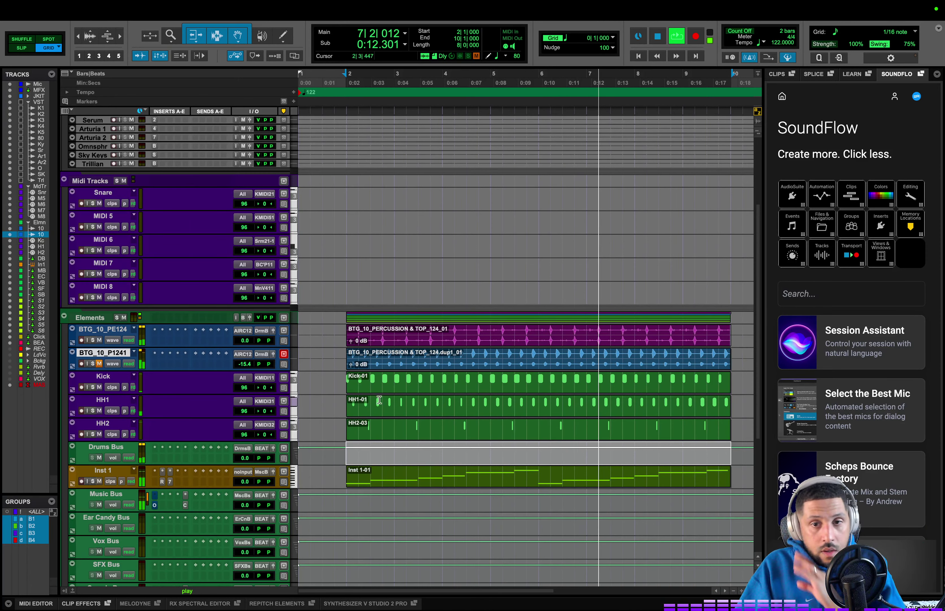
drag(249, 343, 249, 345)
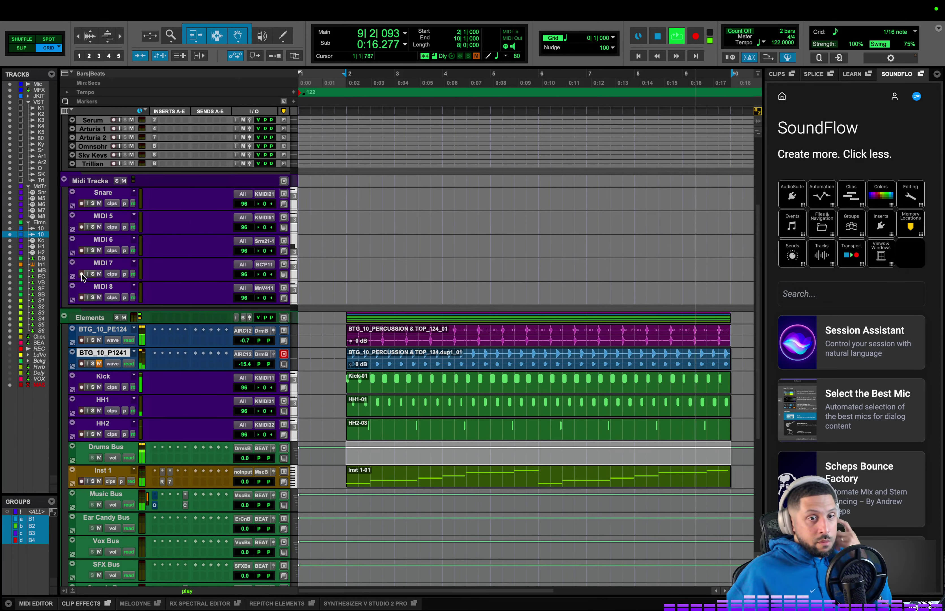
- Select the MIDI 8 track and load the Sleng Teng Bass preset in Mini V4 on the Arturia 1 track
click(99, 265)
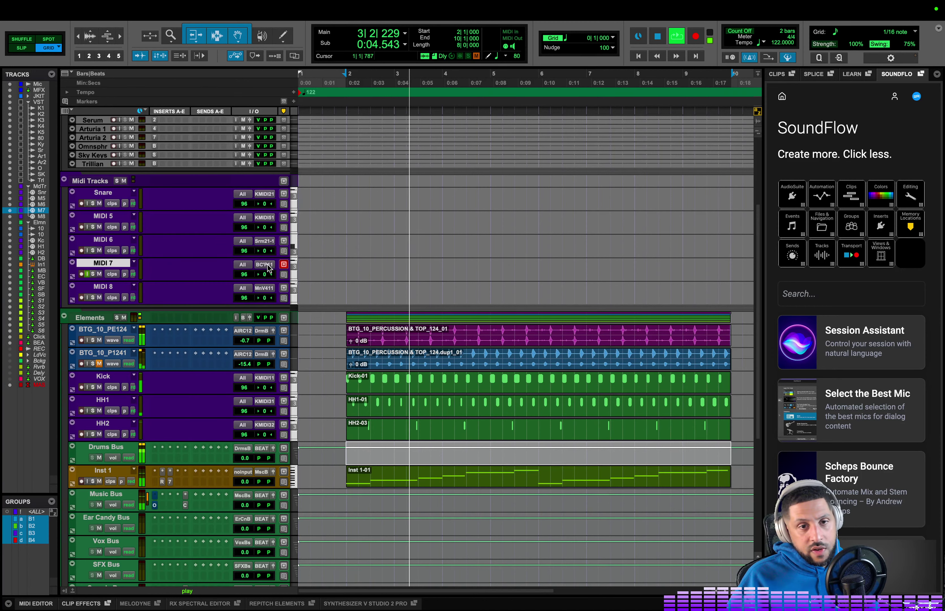
click(93, 287)
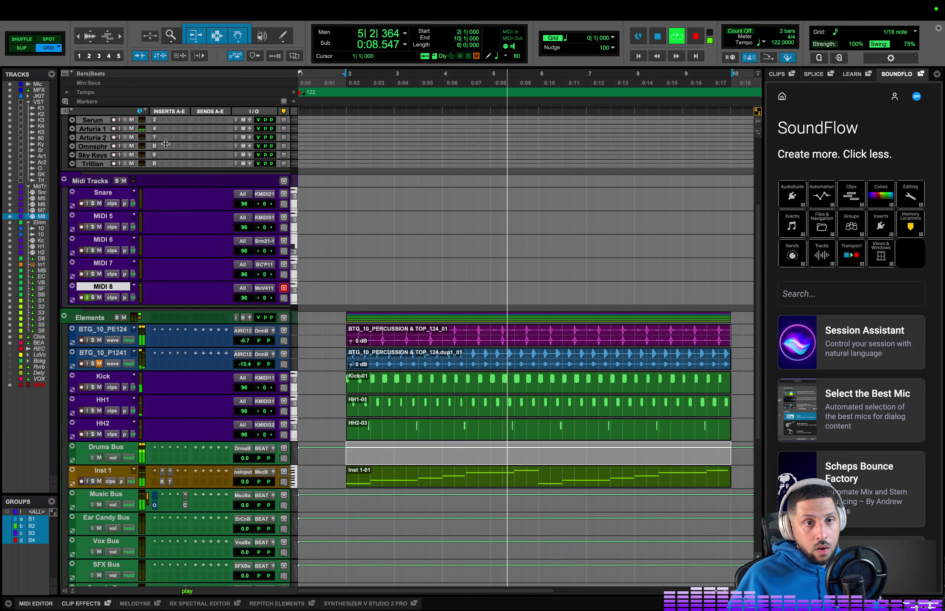
scroll(157, 150, up, 1)
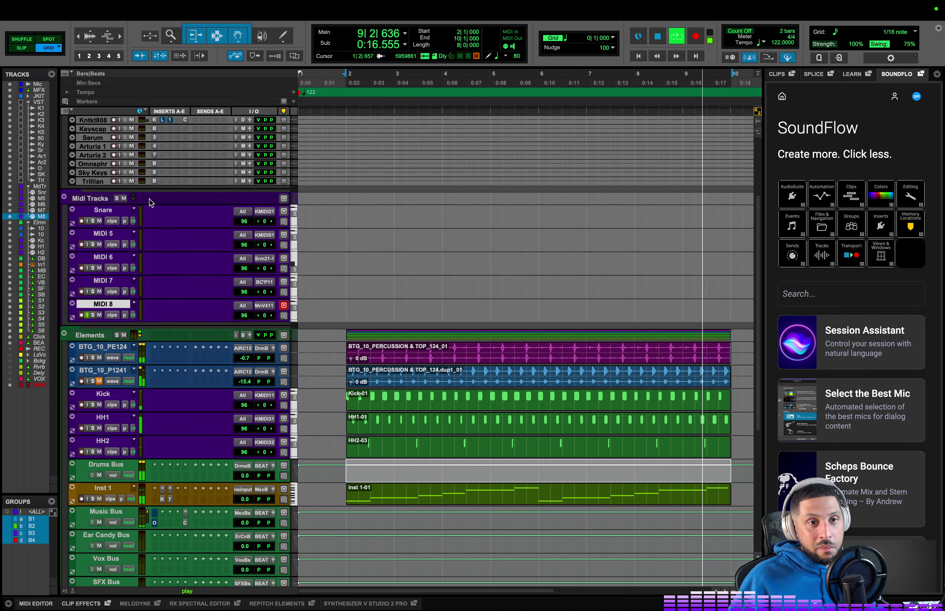
click(154, 146)
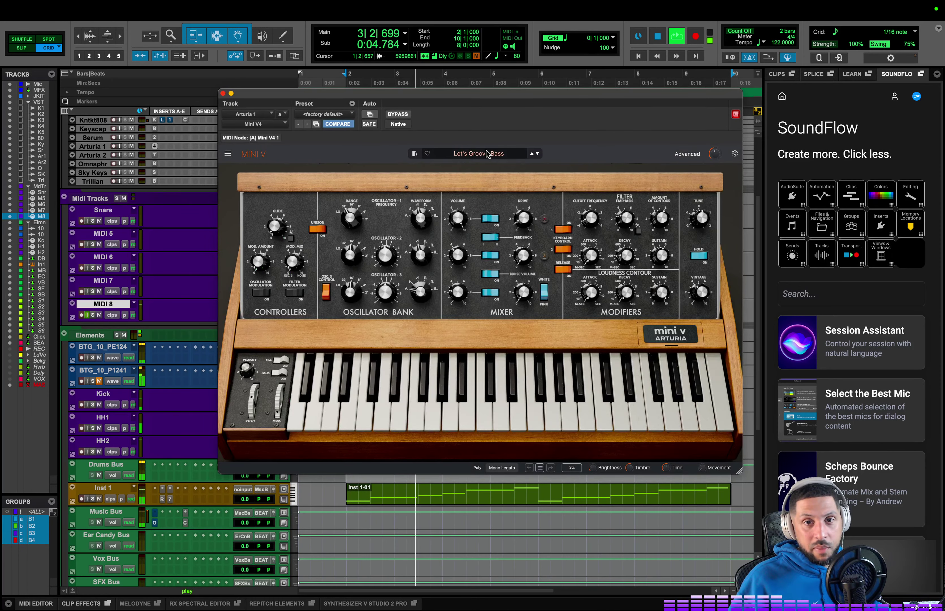
click(492, 154)
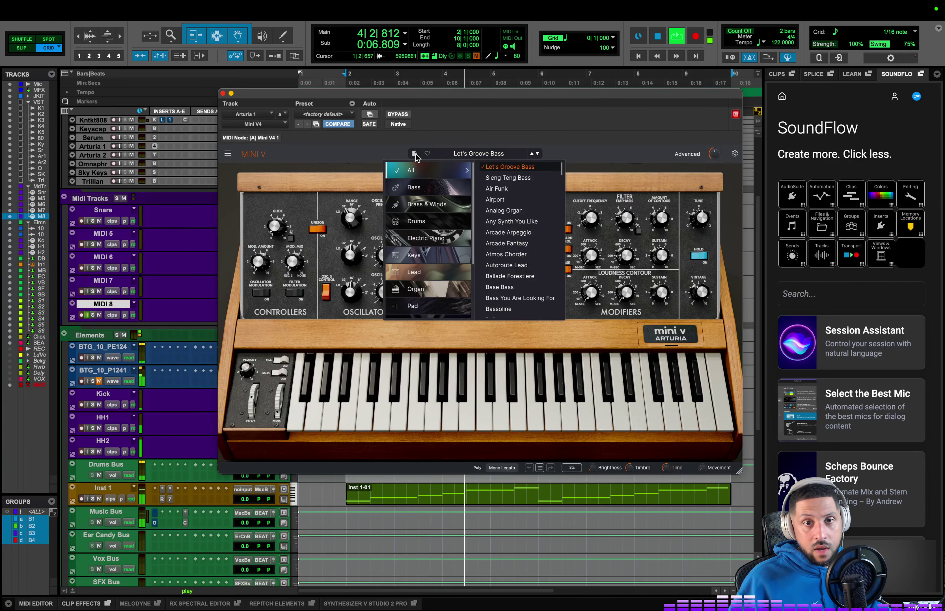
click(414, 154)
click(350, 241)
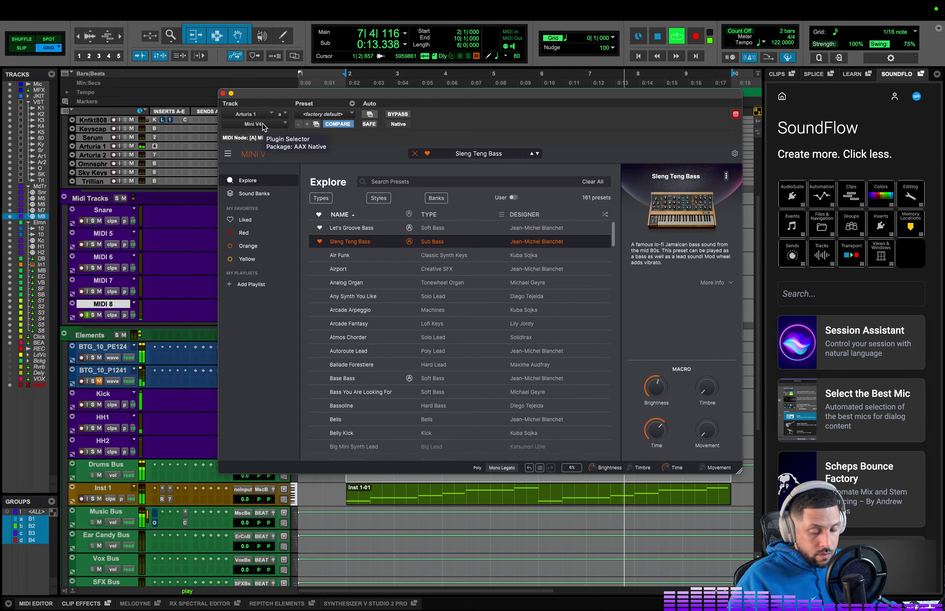
- Stop playback, replace Mini V4 with Mini V3 (stereo) on the Arturia 1 track, and open its preset browser
key(space)
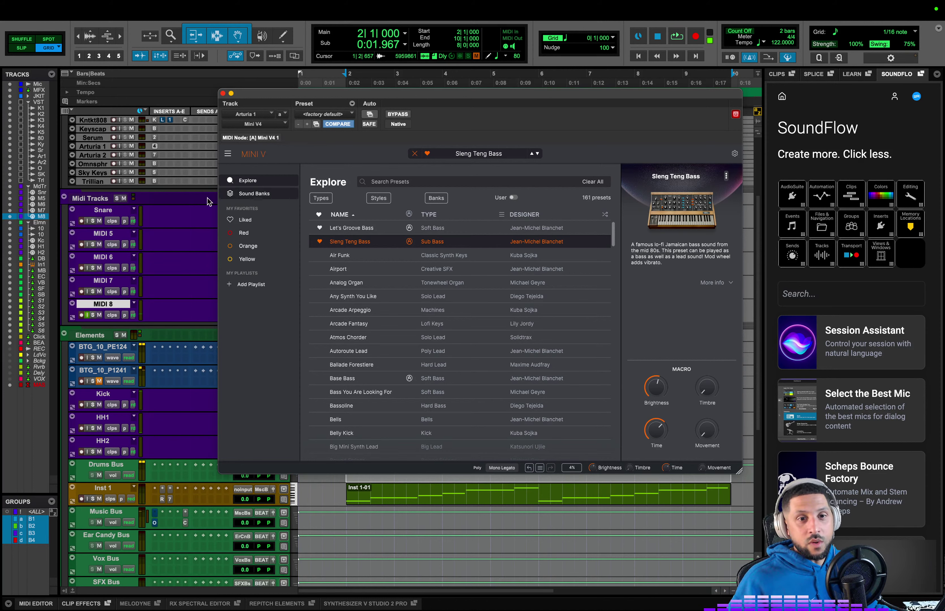
click(260, 127)
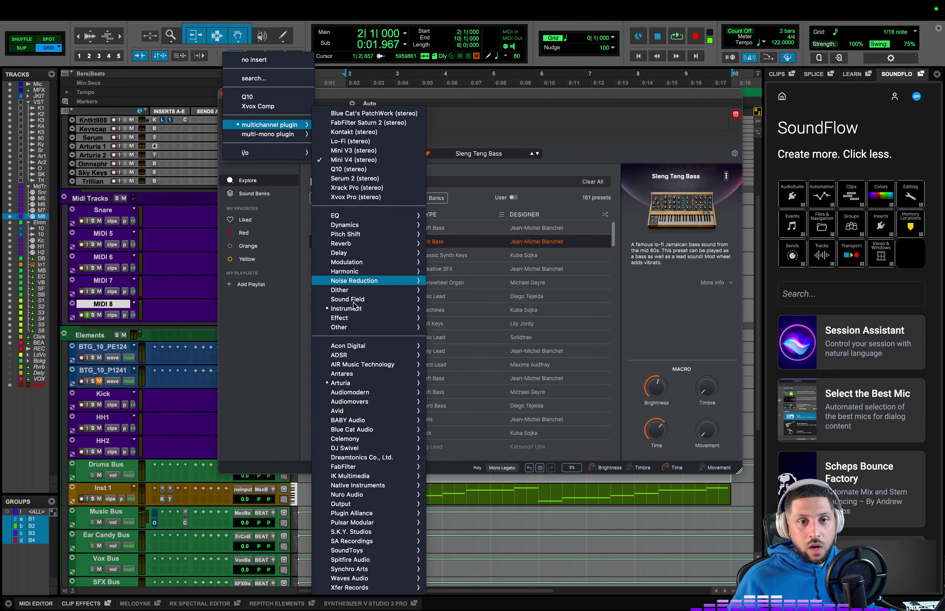
mouse_move(353, 314)
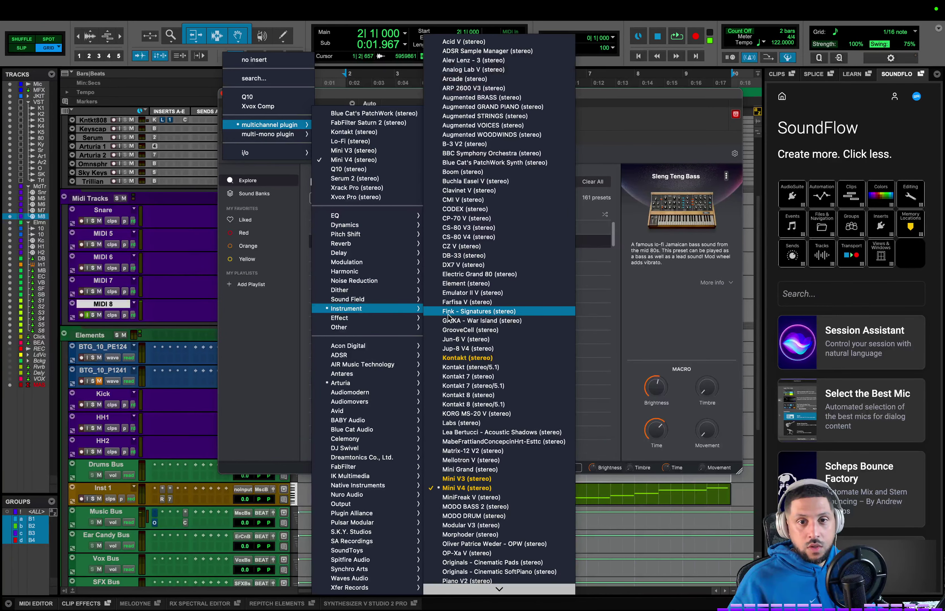
click(483, 484)
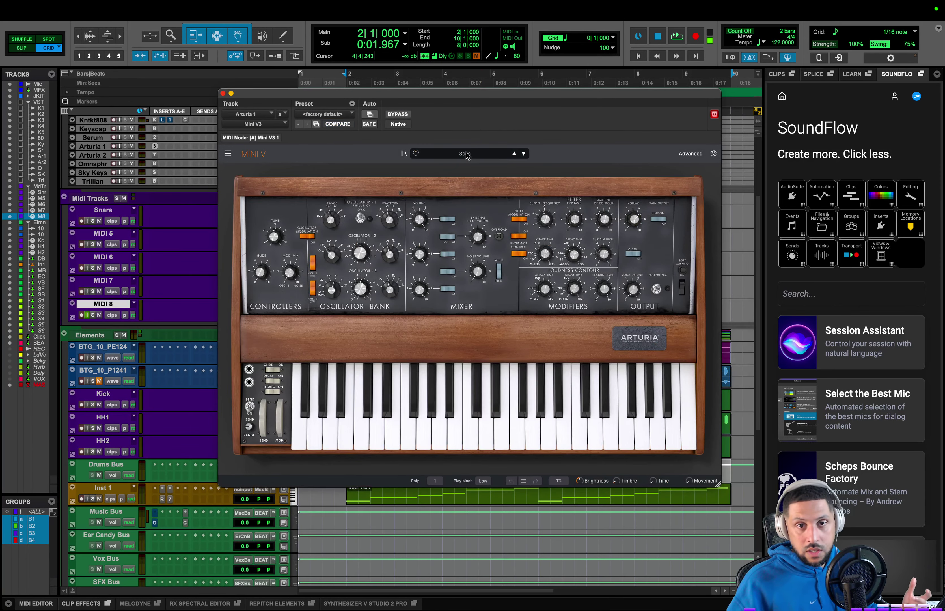
click(459, 155)
click(403, 154)
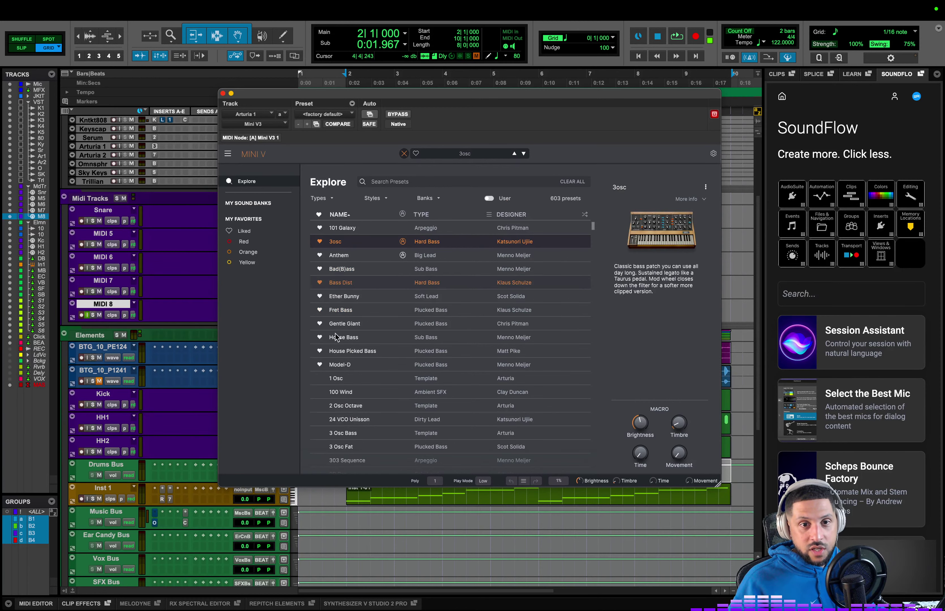
- Audition the 101 Galaxy, 3osc, Anthem and Bad(B)ass presets, then load Bass Dist and try it over the beat
click(371, 229)
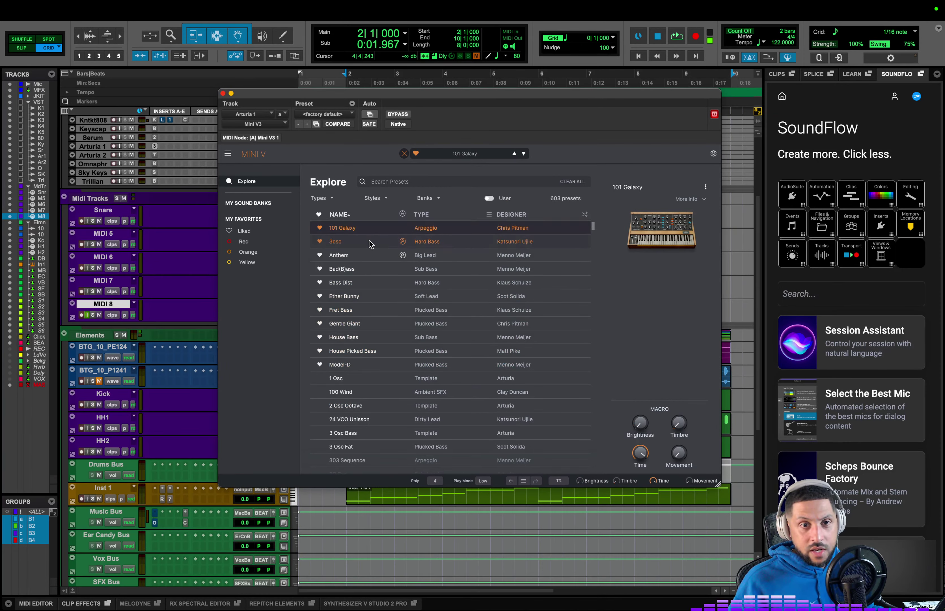
click(368, 244)
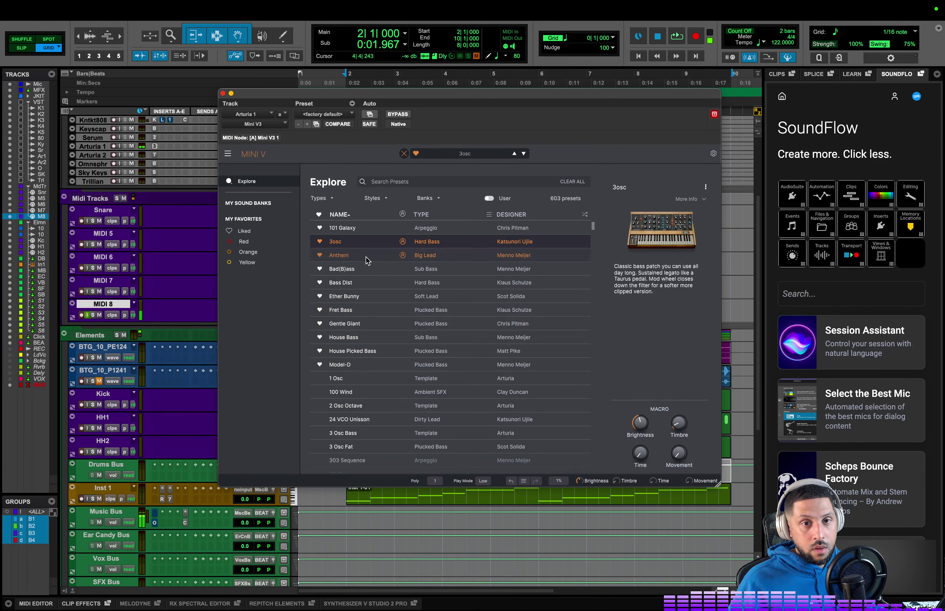
click(366, 259)
click(369, 270)
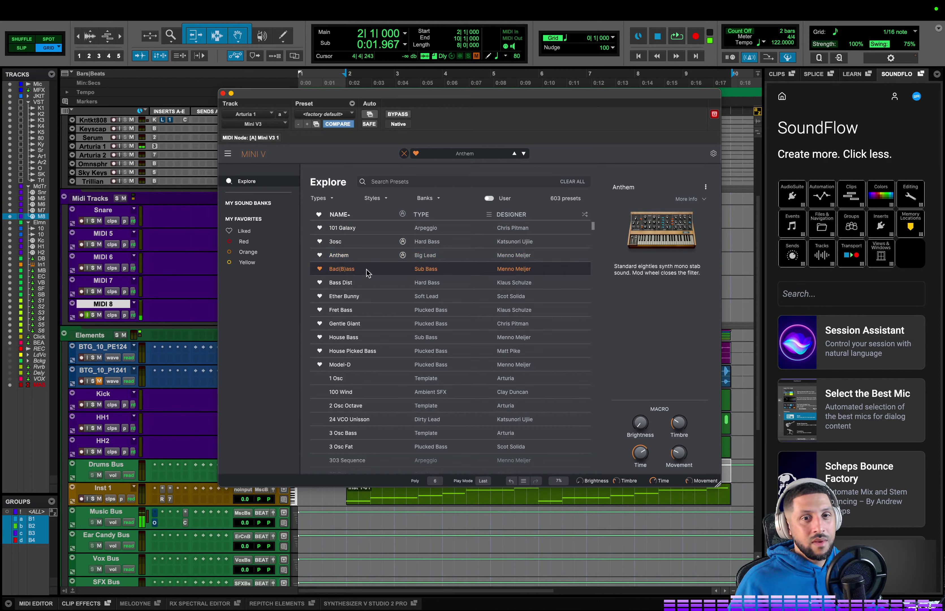
click(372, 283)
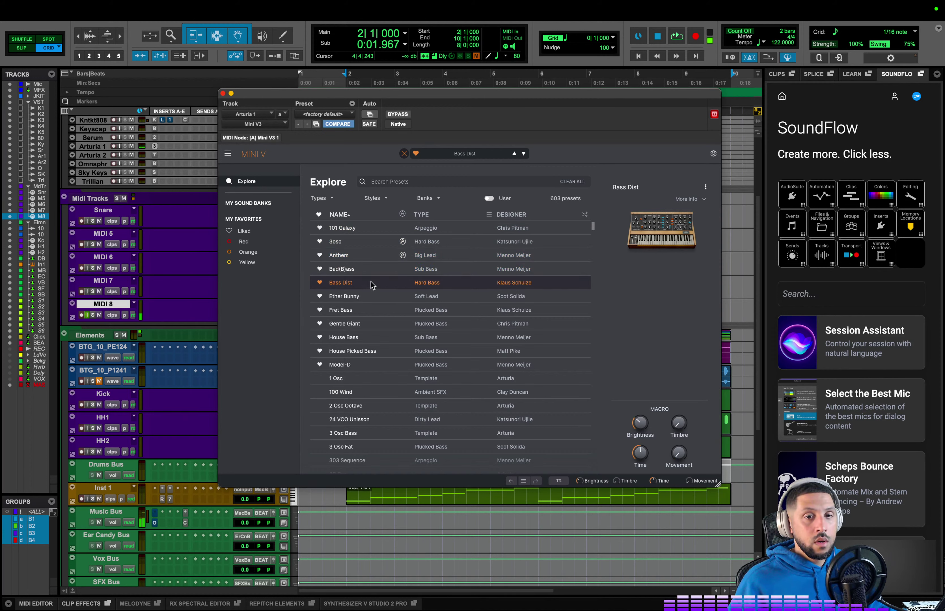
key(space)
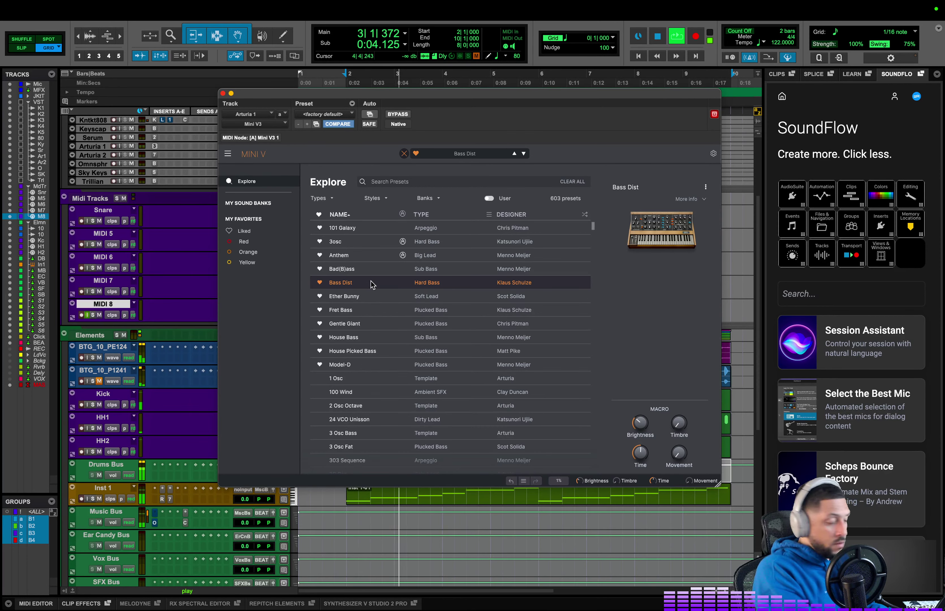
key(space)
- Route the Arturia 1 output to Ear Candy Bus (Stereo) and open the Channel Strip on the Ear Candy Bus
drag(284, 100, 399, 106)
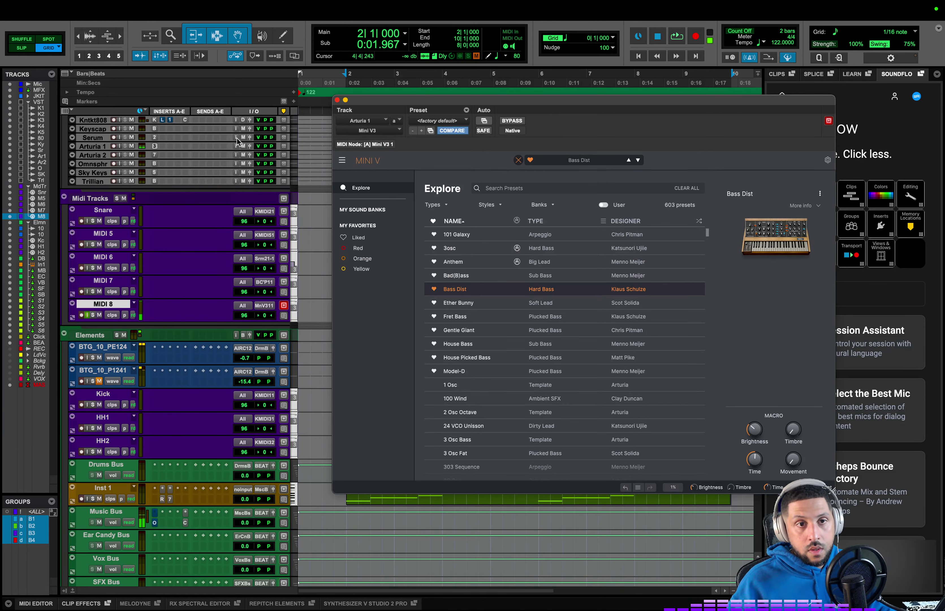
click(245, 147)
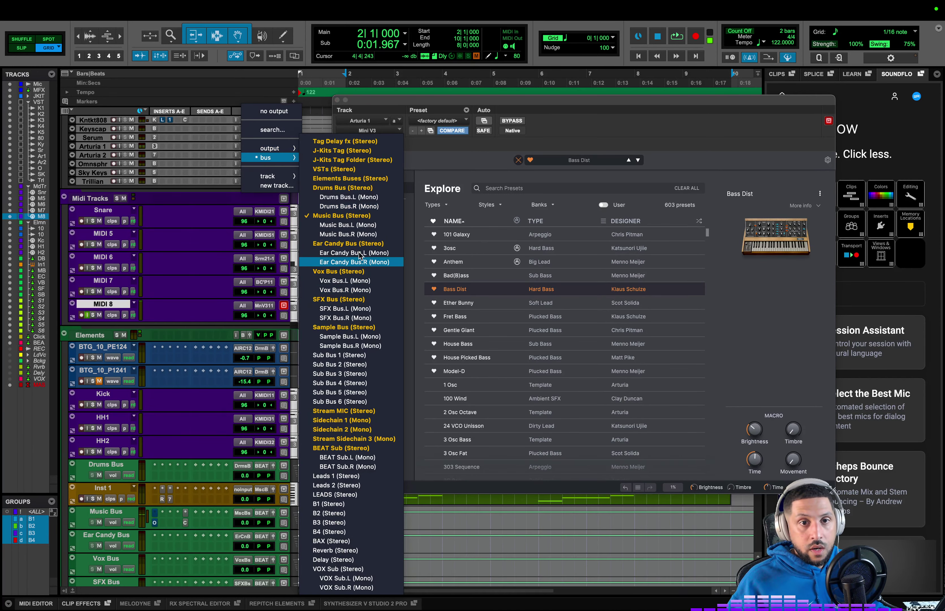
click(358, 247)
scroll(184, 492, down, 3)
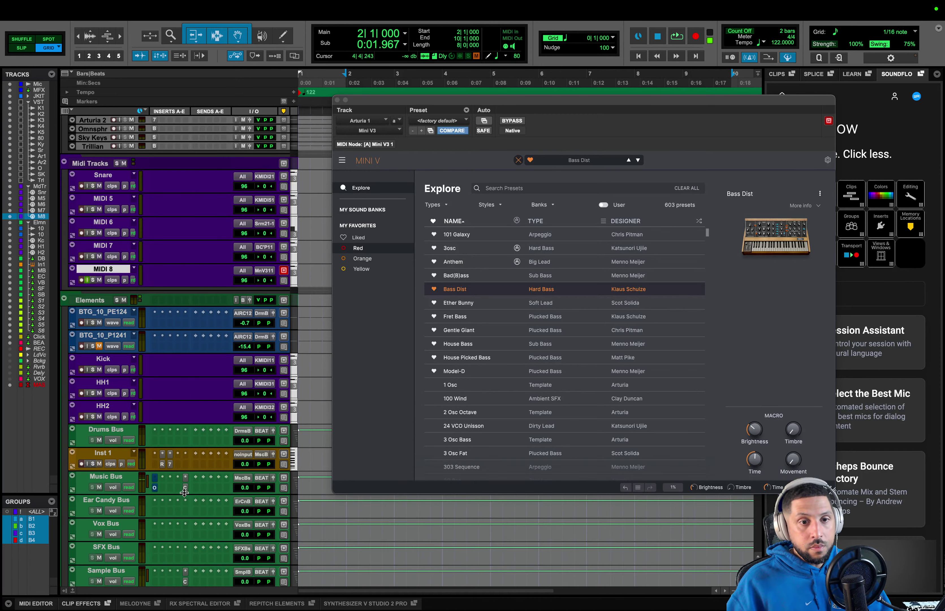
click(184, 511)
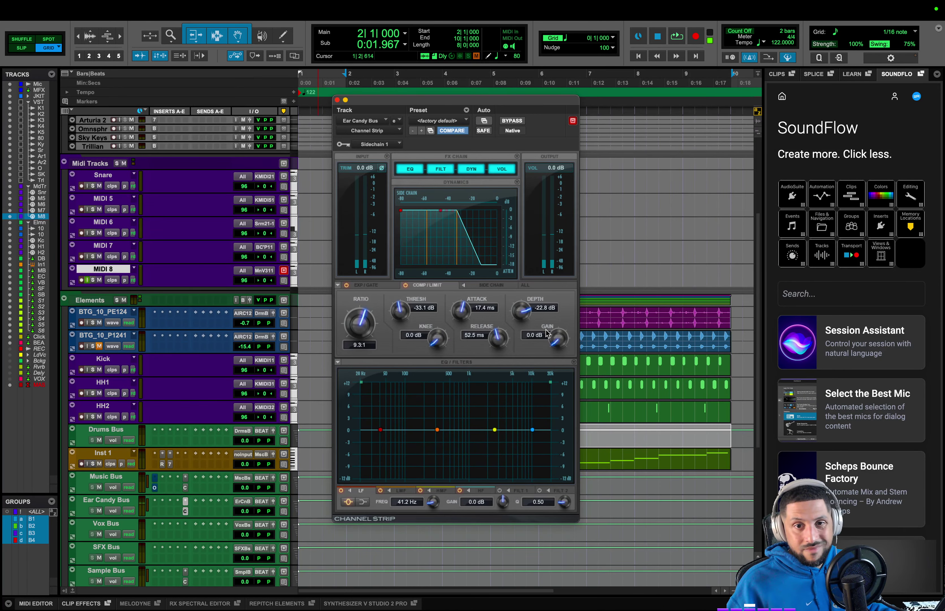
- While playing from bar 2, set the compressor depth in the Ear Candy Bus Channel Strip to -6.5 dB, and stop playback
key(space)
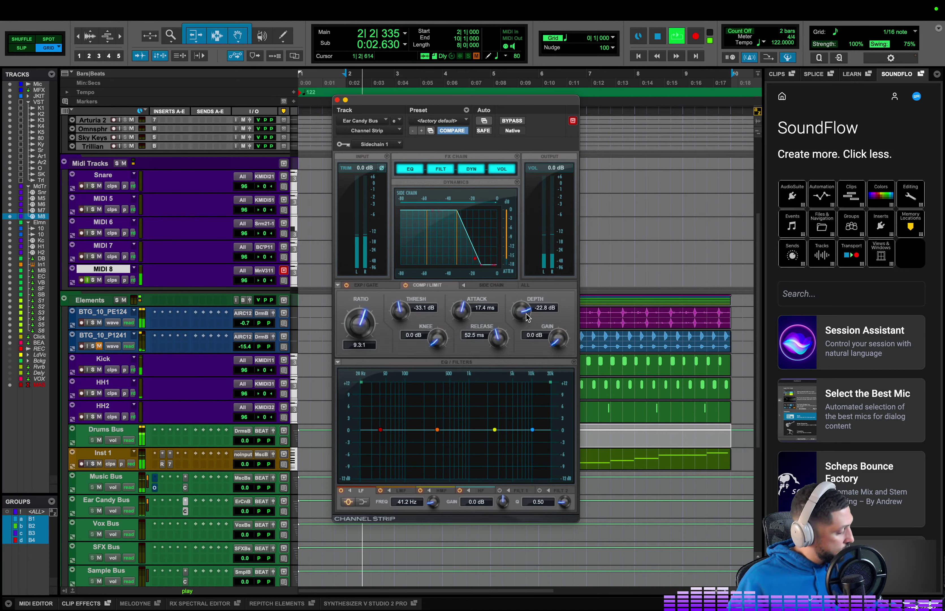
drag(528, 321, 529, 306)
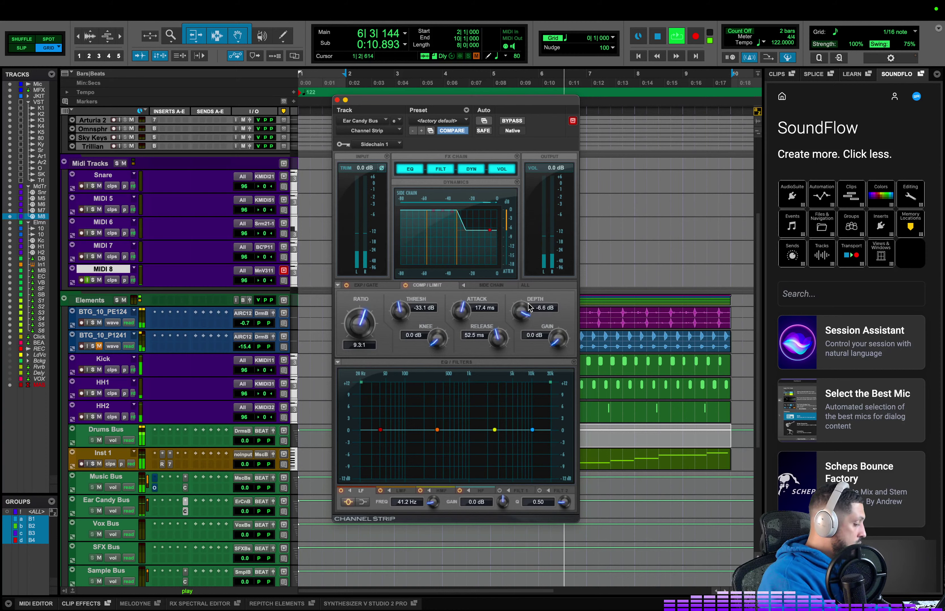
drag(528, 306, 559, 311)
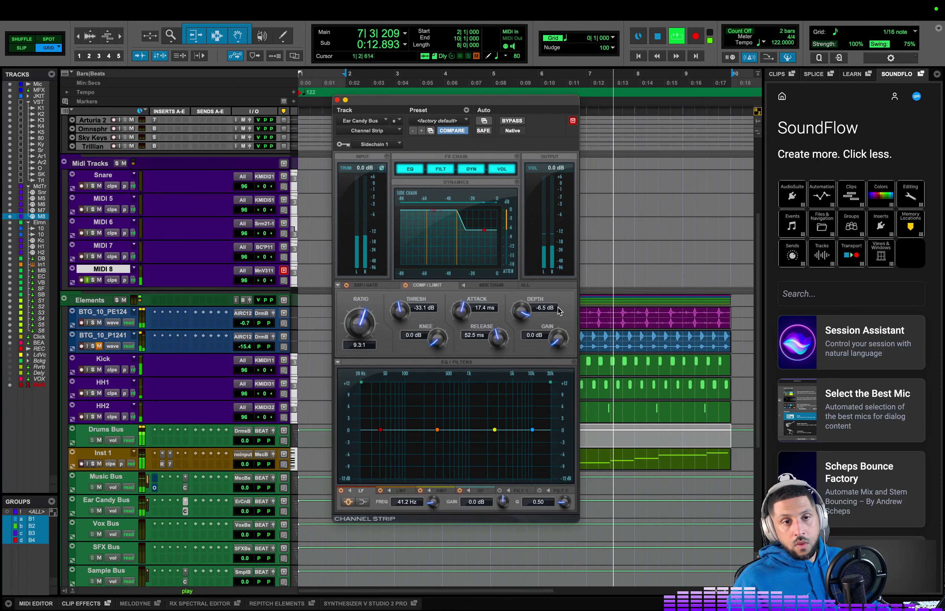
key(space)
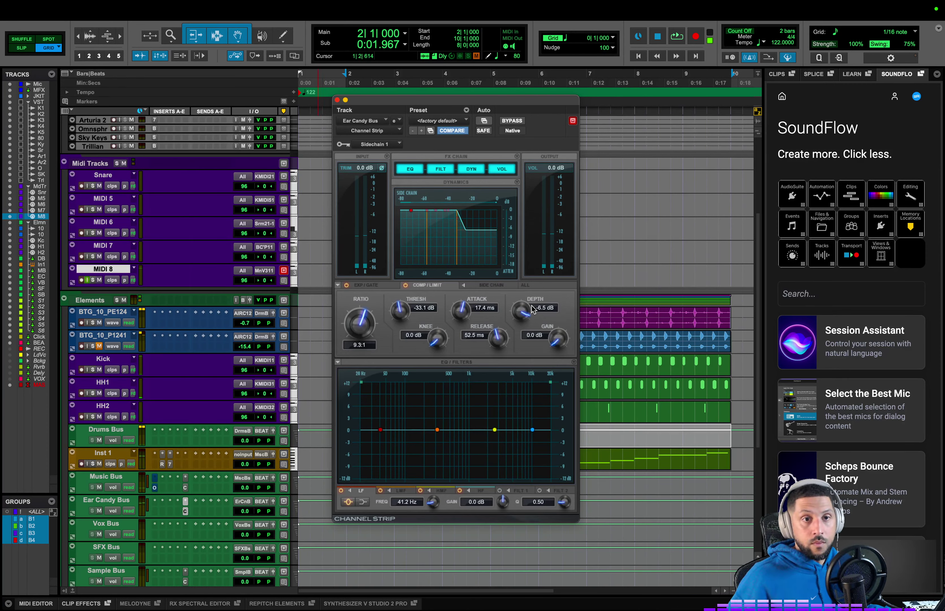
- Show the Mini V3 synth controls on Arturia 1, test the bass sound over the beat, and close the plug-in
scroll(155, 275, up, 5)
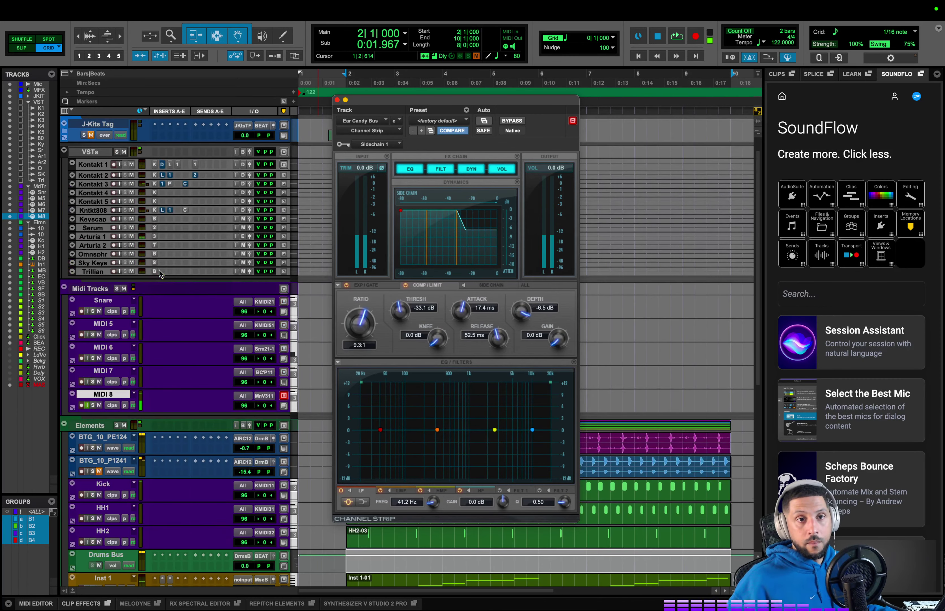
click(155, 236)
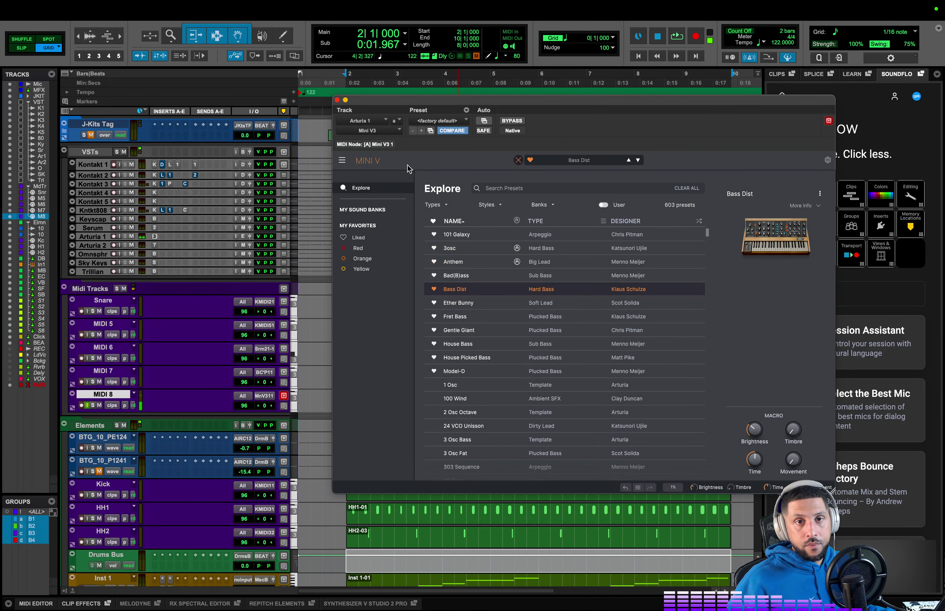
click(518, 160)
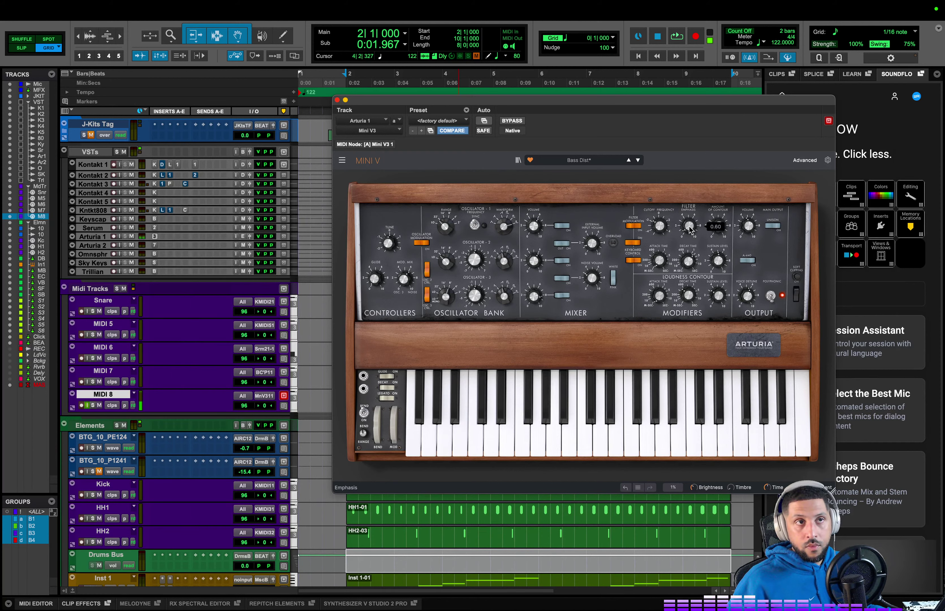
key(space)
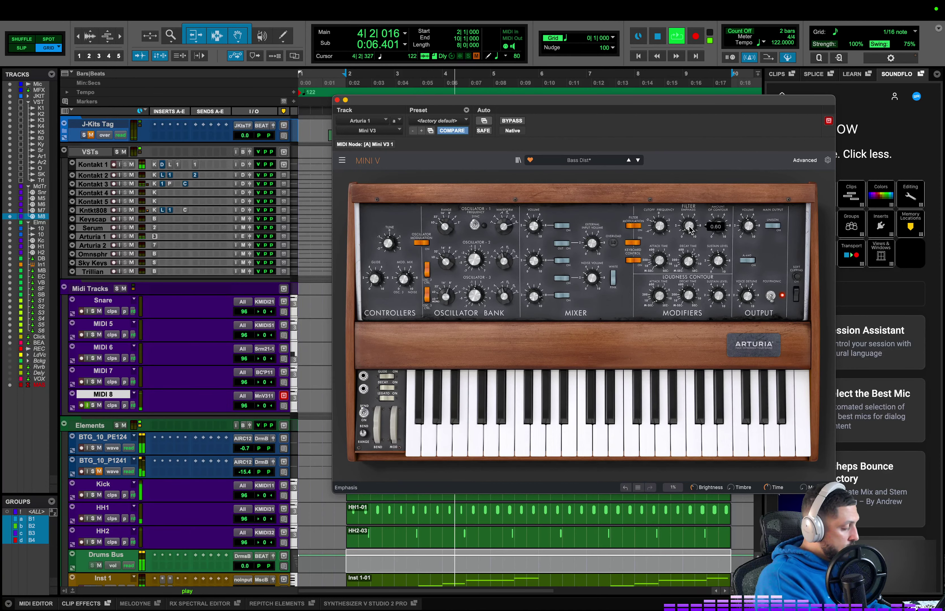
key(space)
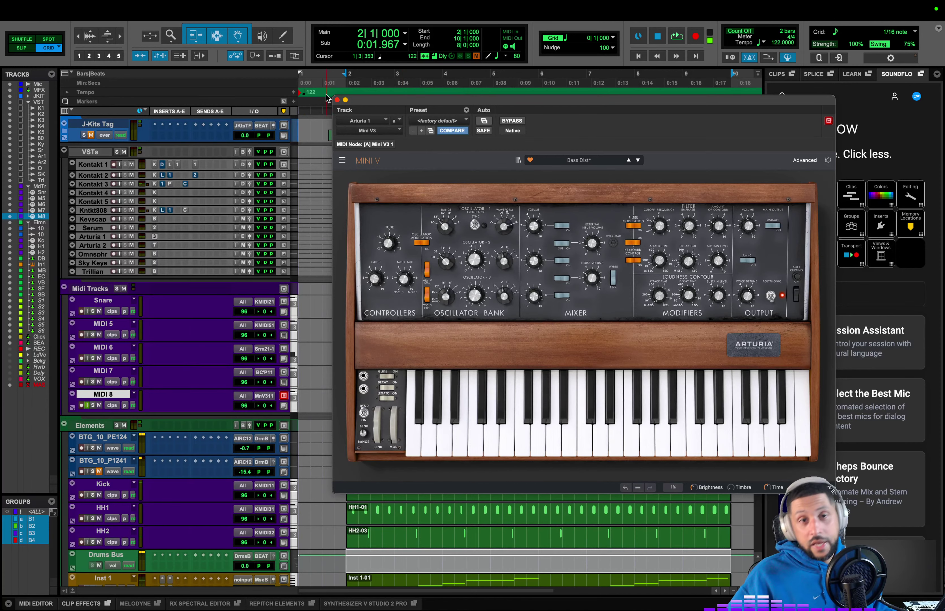
click(337, 100)
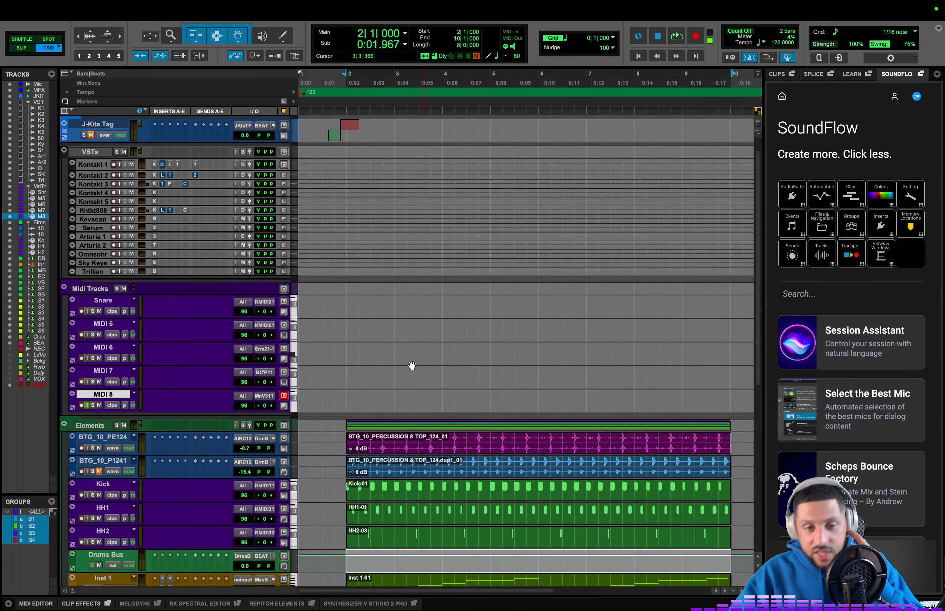
- Play the Inst 1 track in solo while viewing its Rendition Lite plug-in, and turn the solo off
scroll(451, 482, down, 5)
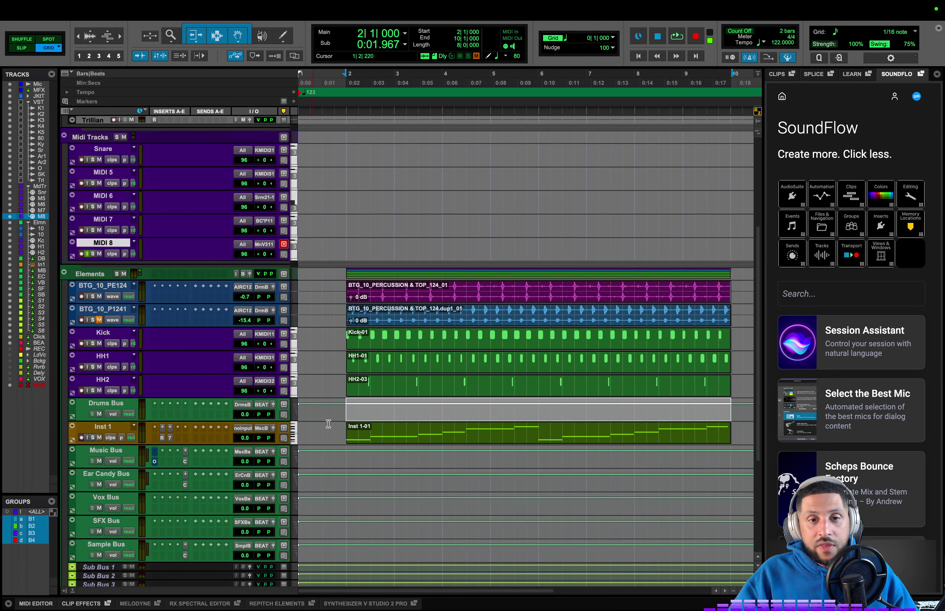
click(93, 438)
key(space)
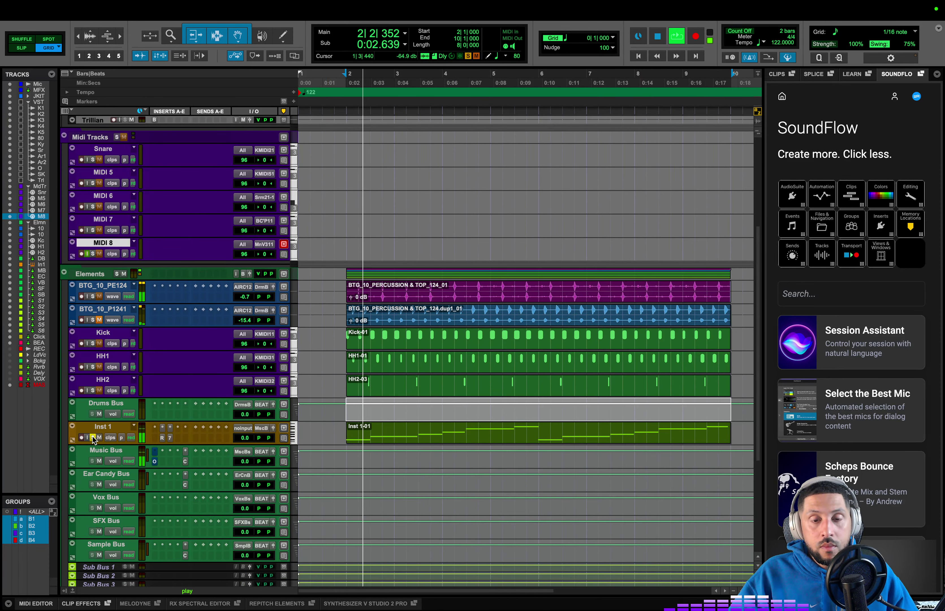
click(162, 429)
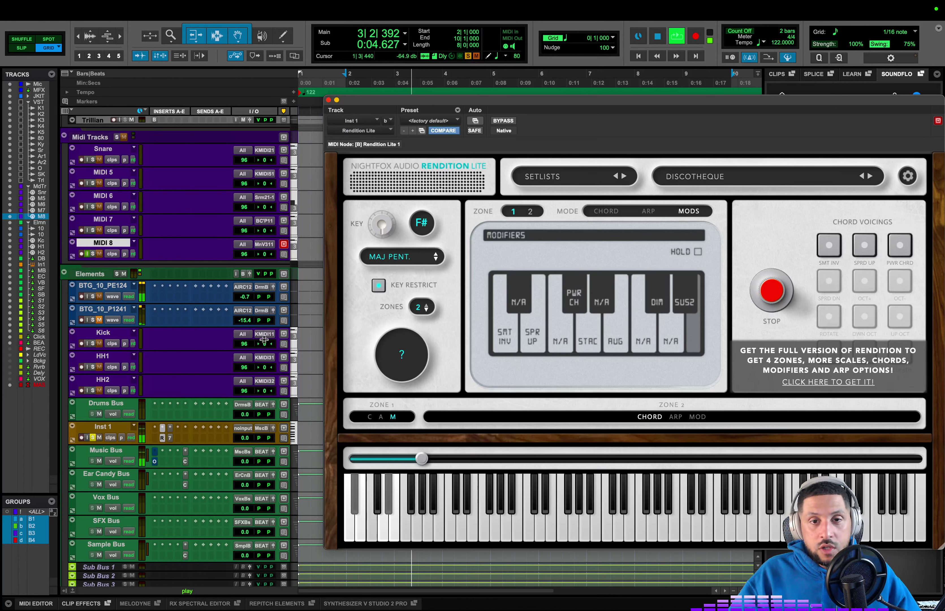
key(space)
click(328, 100)
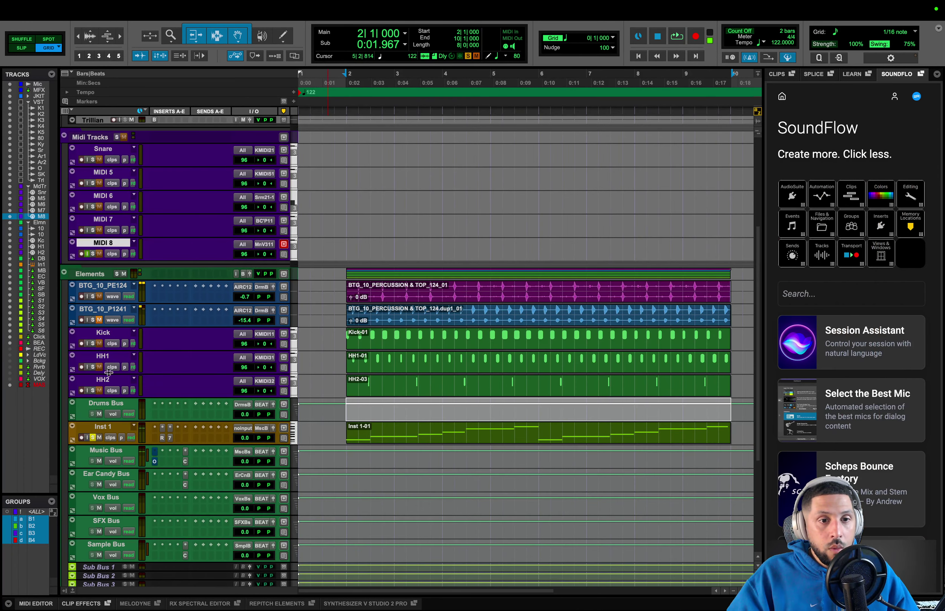
click(94, 437)
- Remove the Channel Strip plug-in from the third insert slot of the BEAT Sub track
scroll(103, 431, down, 1)
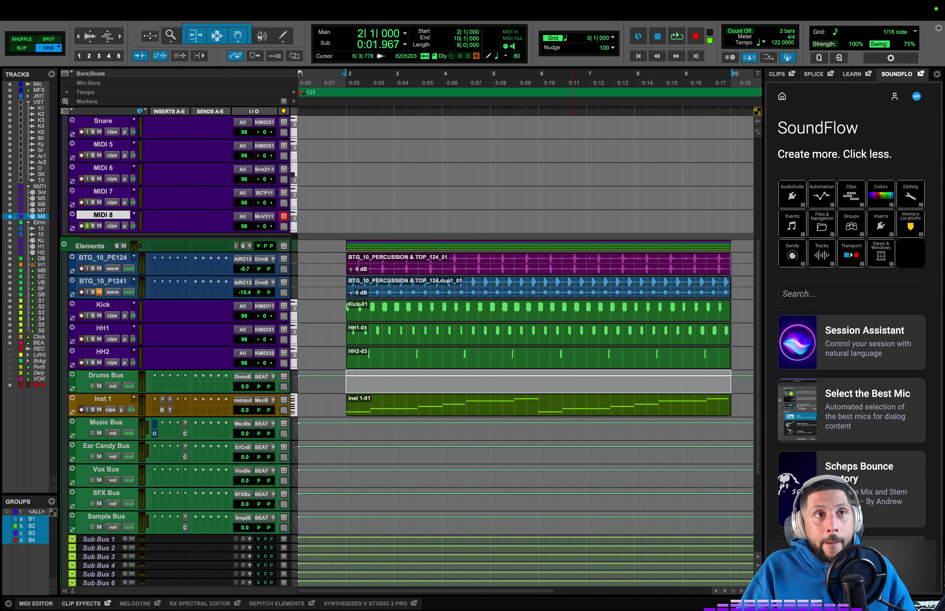
scroll(187, 283, up, 3)
scroll(157, 428, down, 10)
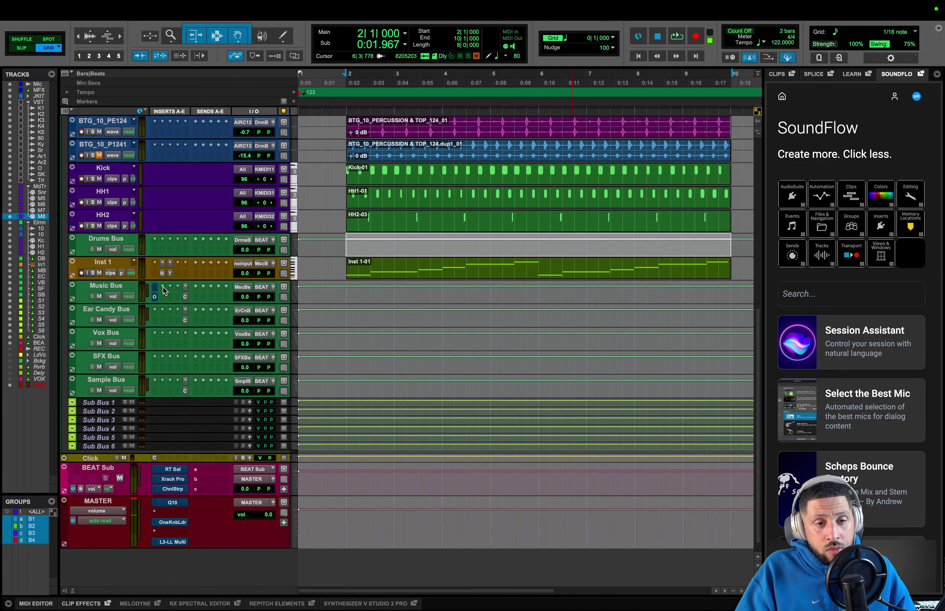
click(155, 490)
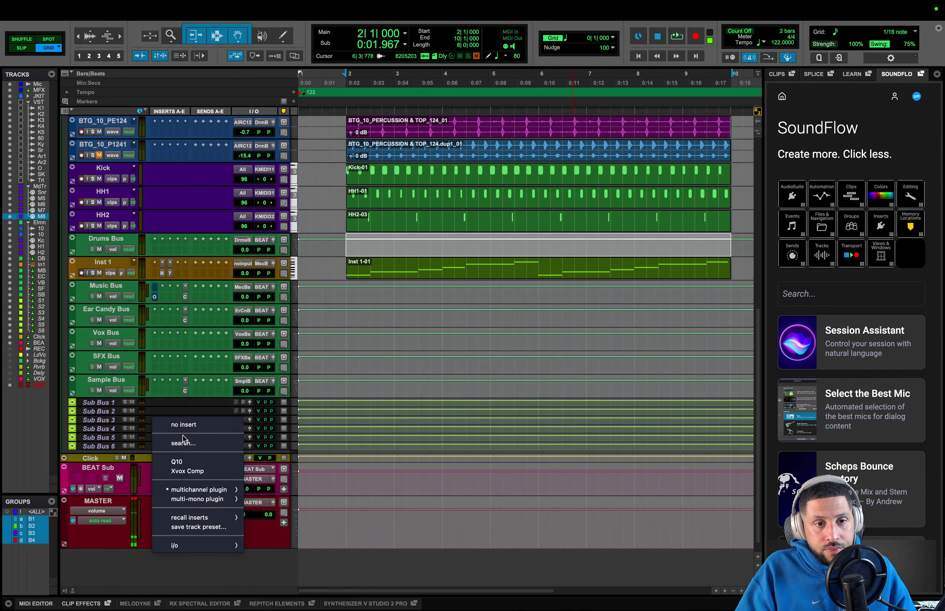
click(157, 488)
click(157, 487)
- Browse the multichannel plug-ins available for BEAT Sub's empty insert, checking the effect categories and the Acon Digital, Arturia and Avid lists
mouse_move(171, 490)
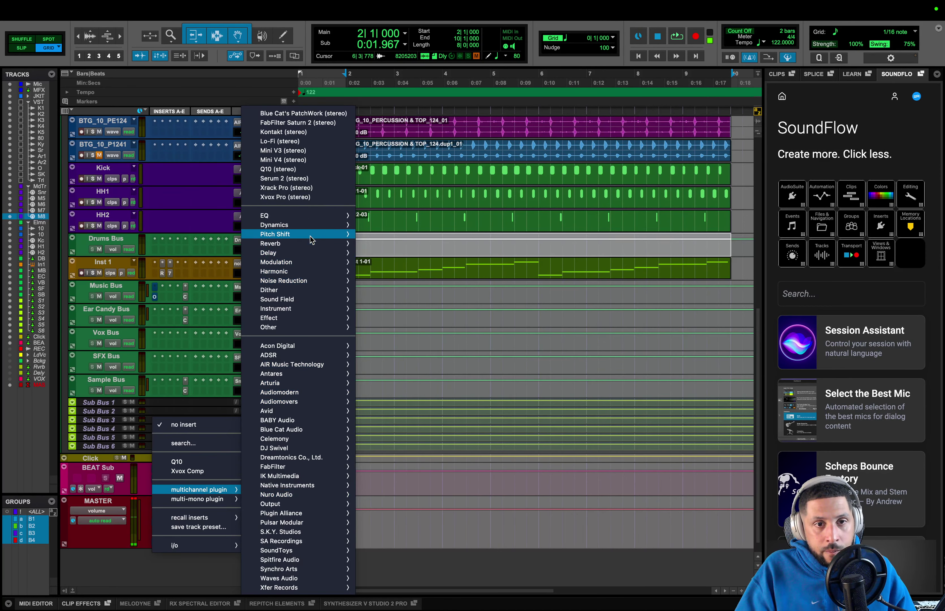
mouse_move(309, 244)
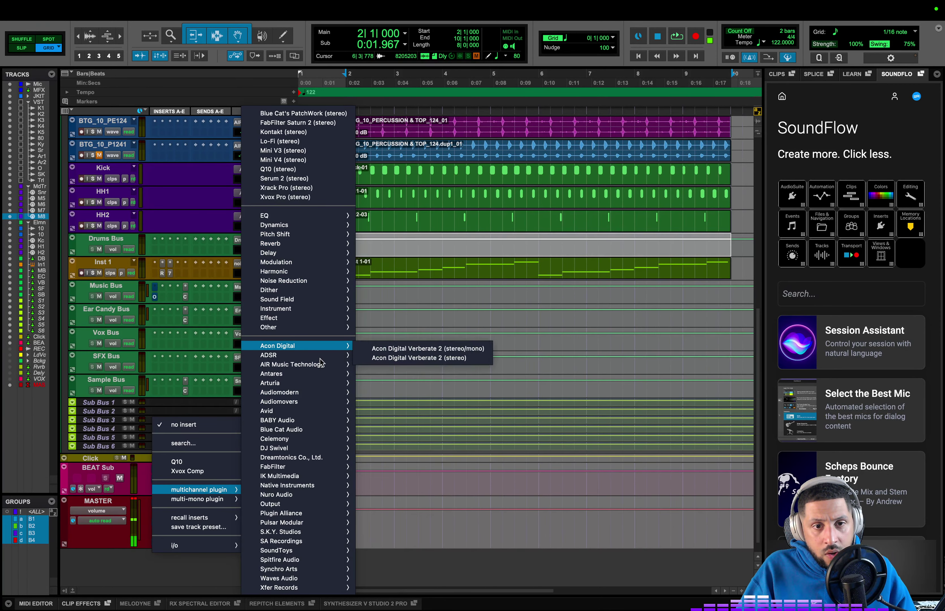
mouse_move(306, 355)
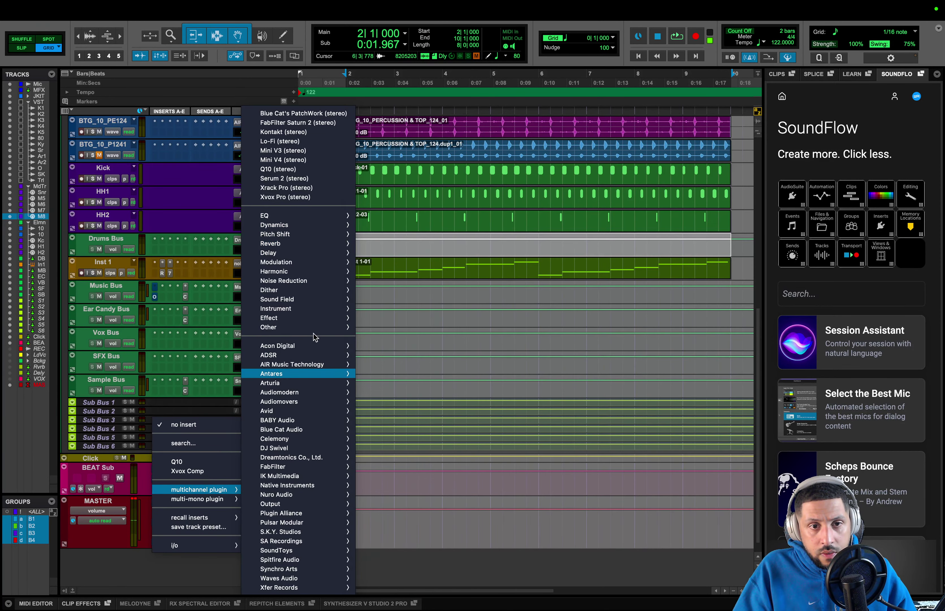
mouse_move(311, 304)
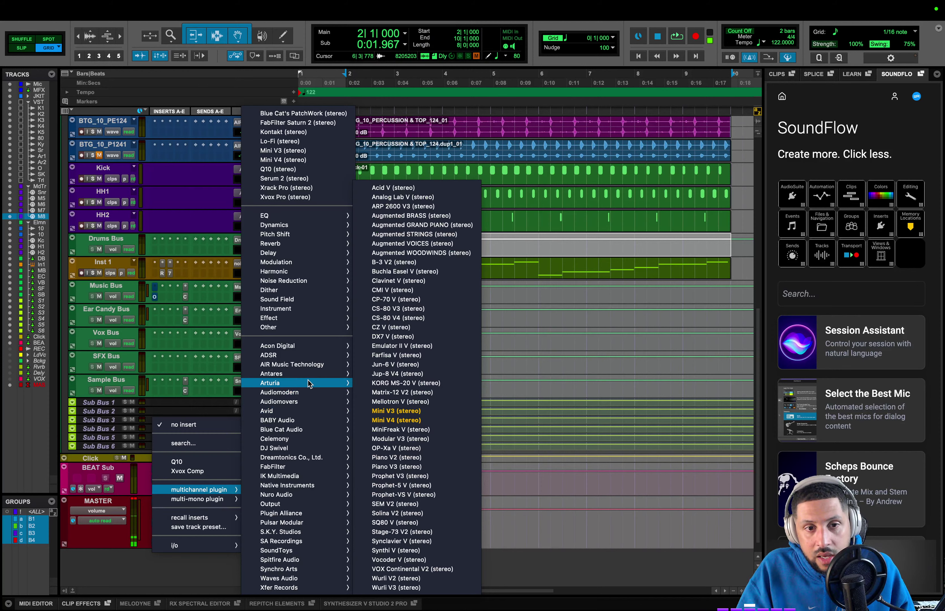
mouse_move(305, 412)
scroll(409, 413, down, 2)
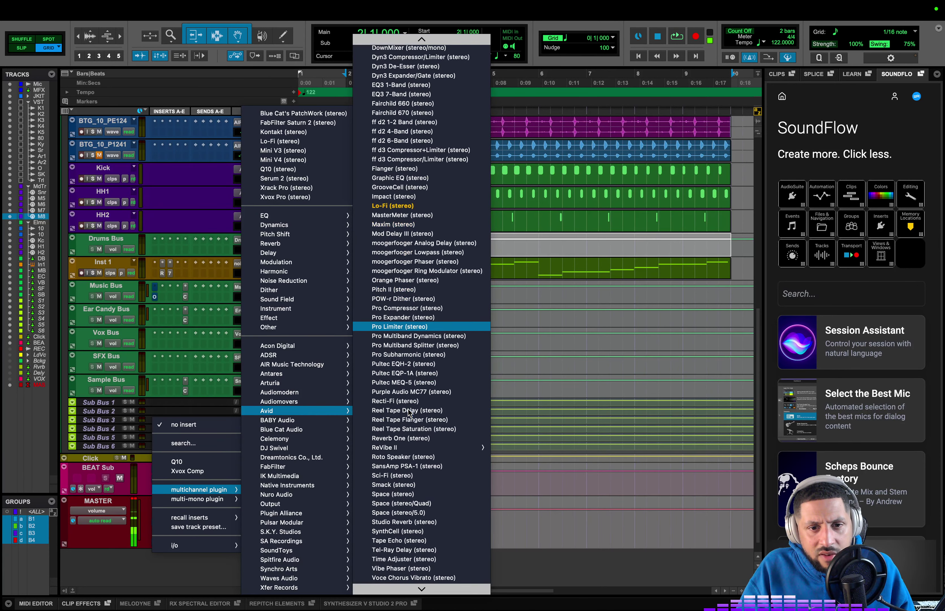
scroll(409, 413, up, 2)
scroll(421, 412, down, 5)
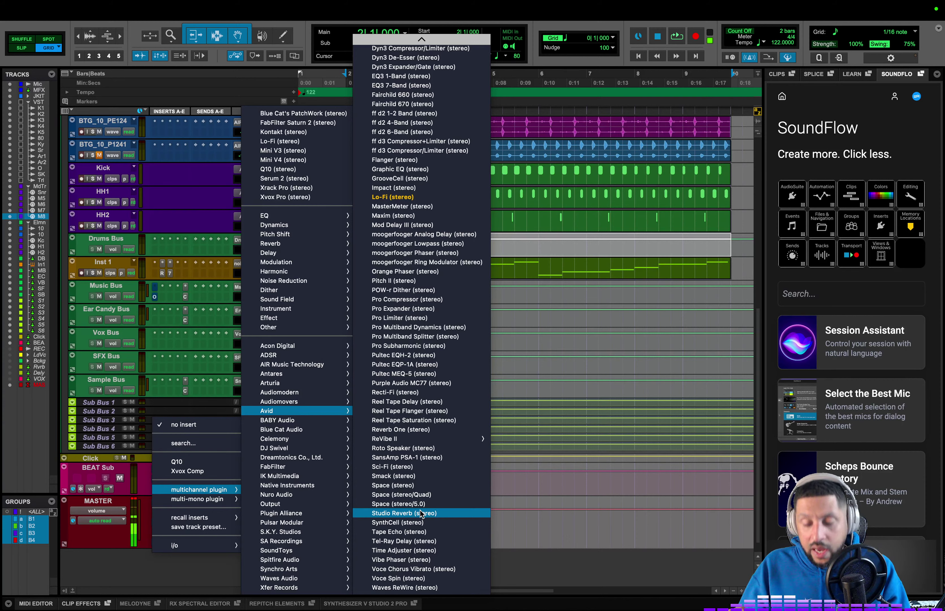
scroll(421, 514, up, 3)
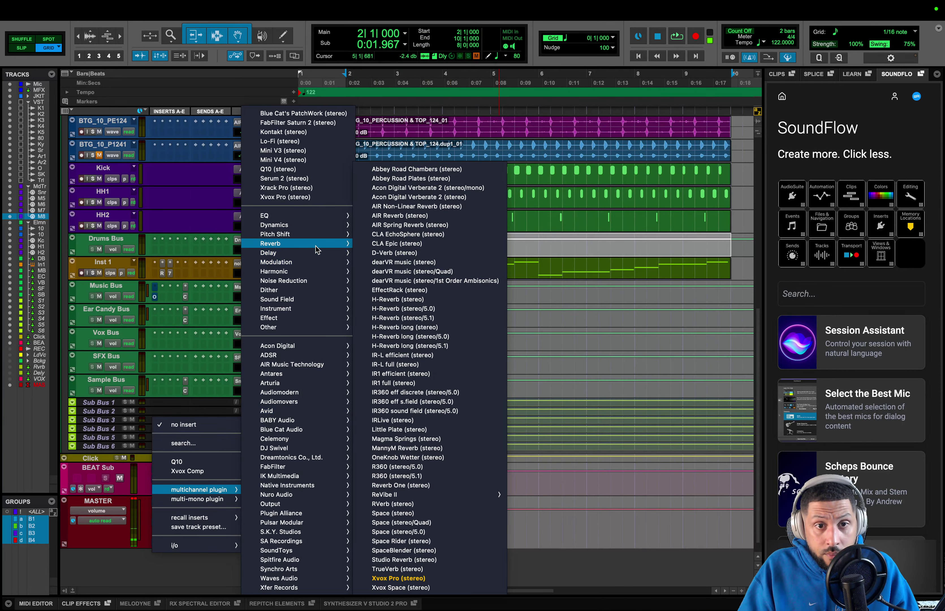
- Insert Acon Digital Verberate 2 (stereo) on BEAT Sub, run it in demo mode, and move its window clear of the track controls
click(442, 197)
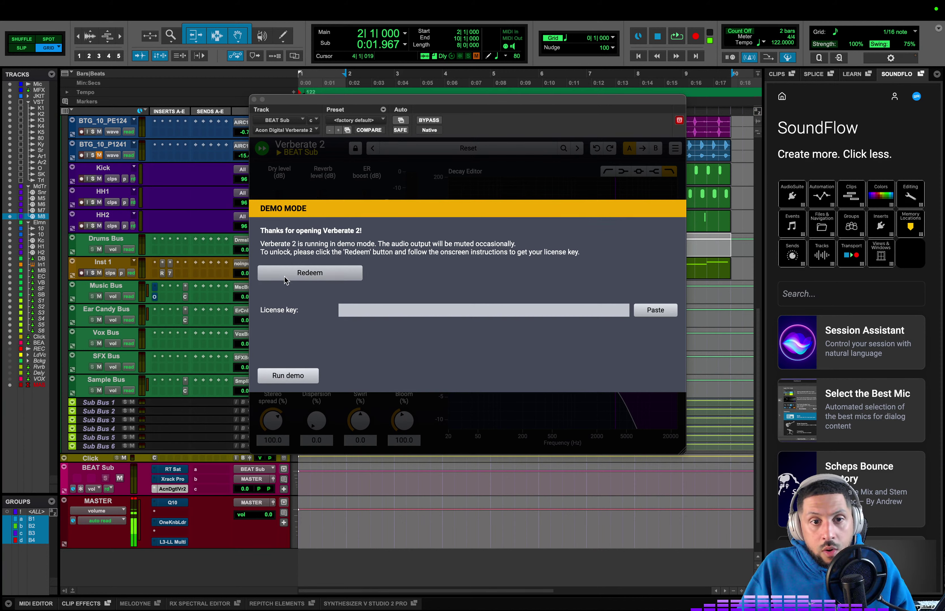
click(293, 377)
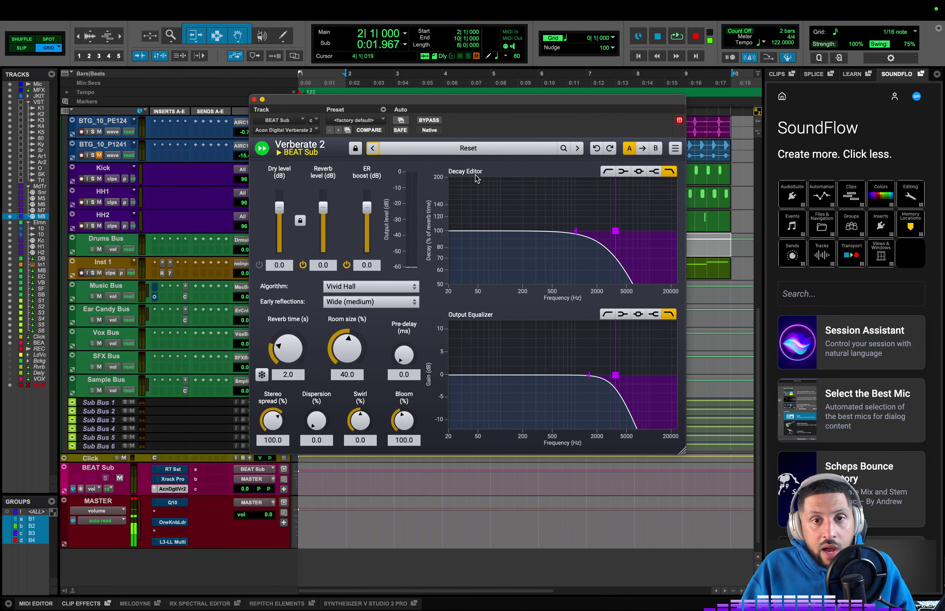
drag(365, 107, 513, 106)
- Audition Verberate 2 over the beat, test its reverb level at -48.0 dB, and restore the level to its default
key(space)
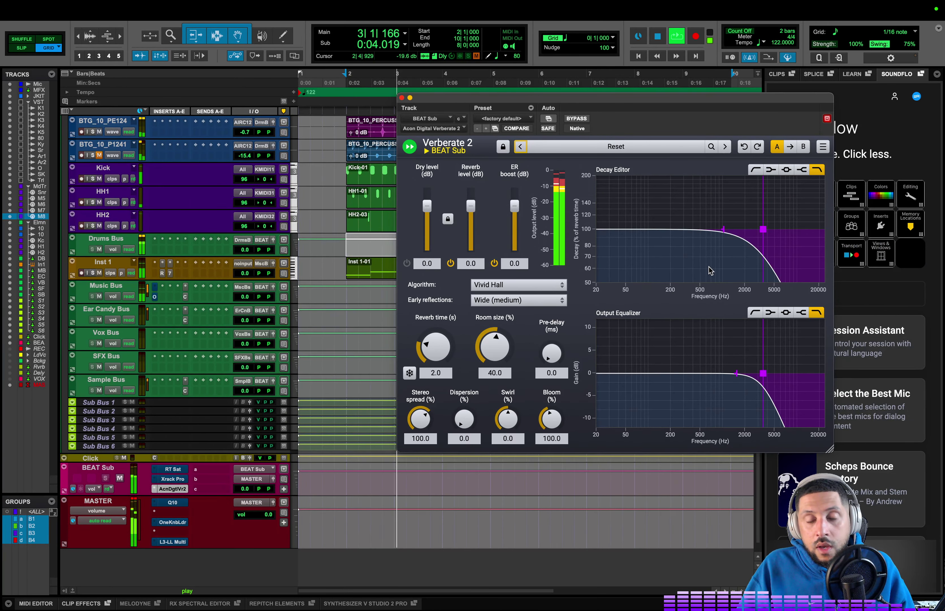
key(space)
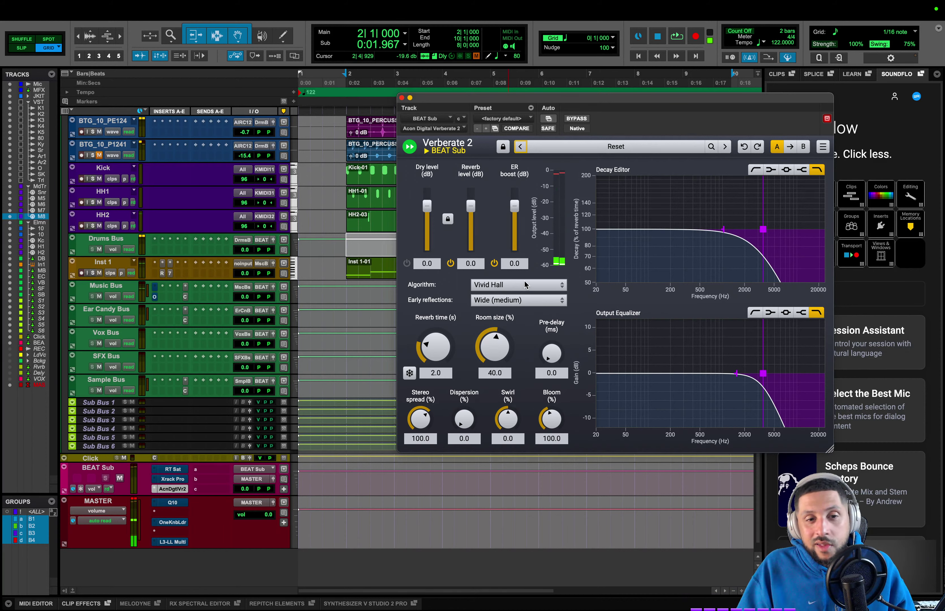
key(space)
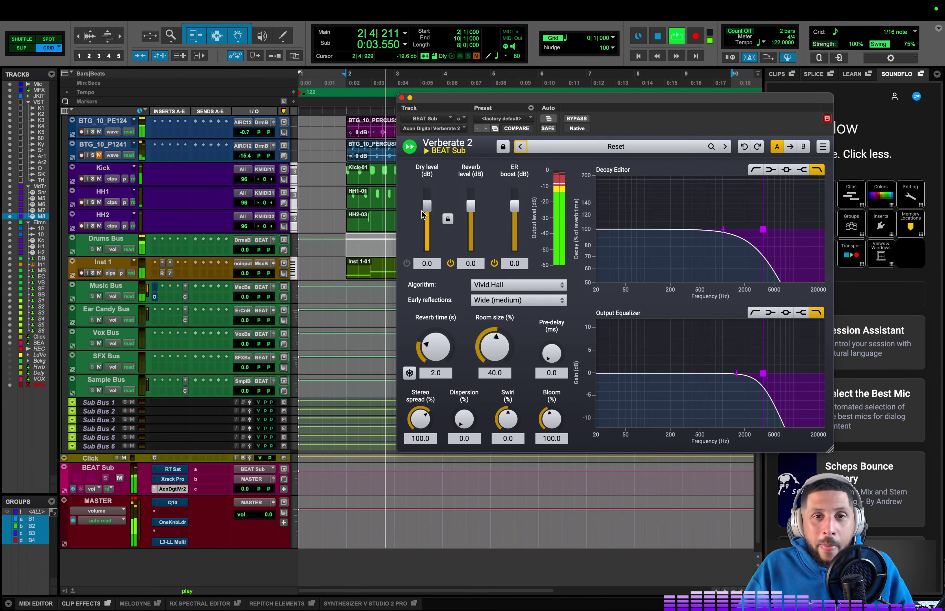
drag(470, 205, 476, 259)
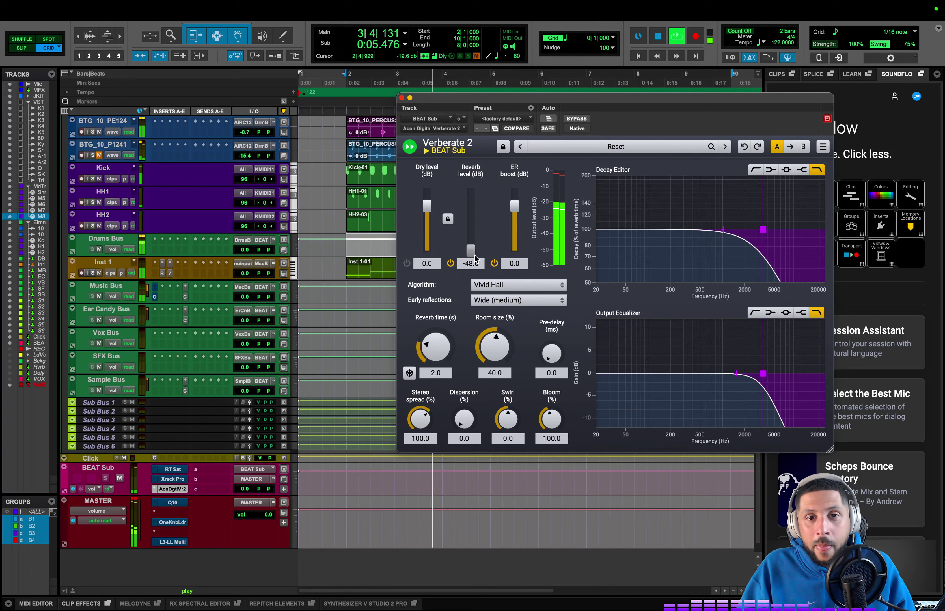
alt+click(471, 250)
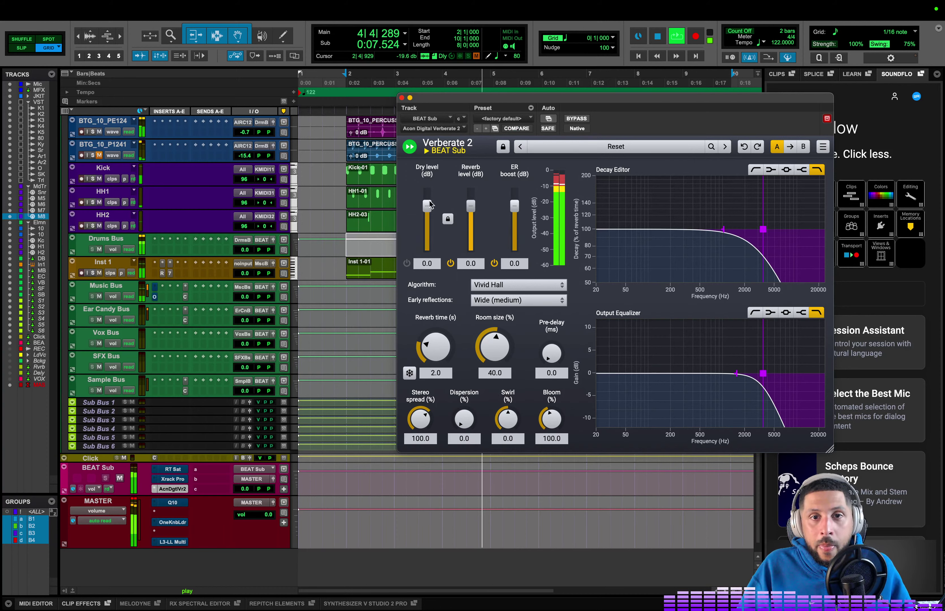
- Test Verberate 2 with a lowered dry level and a room size of 0%, restore both defaults, and stop playback
drag(427, 205, 429, 246)
alt+click(429, 246)
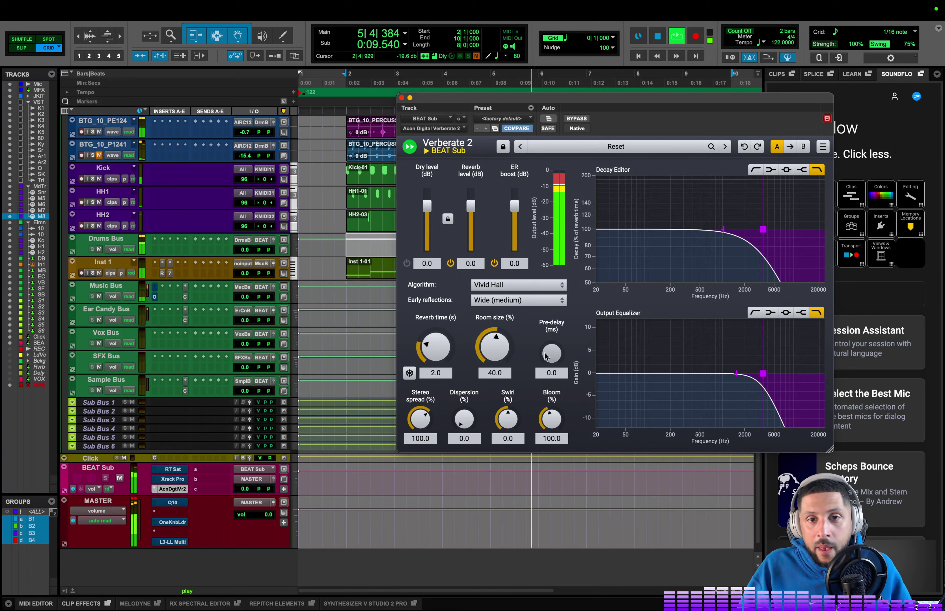
drag(494, 346, 496, 418)
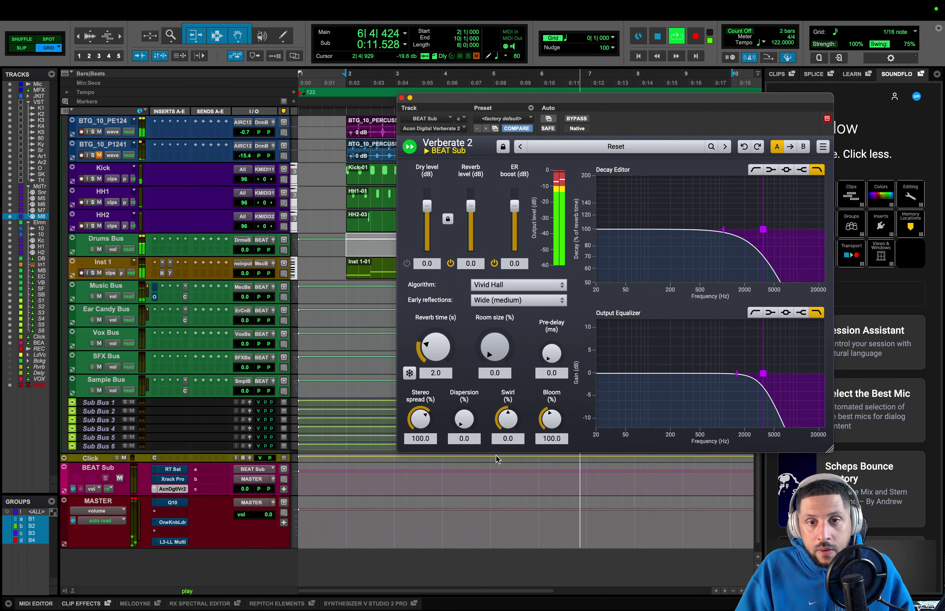
alt+click(494, 347)
key(space)
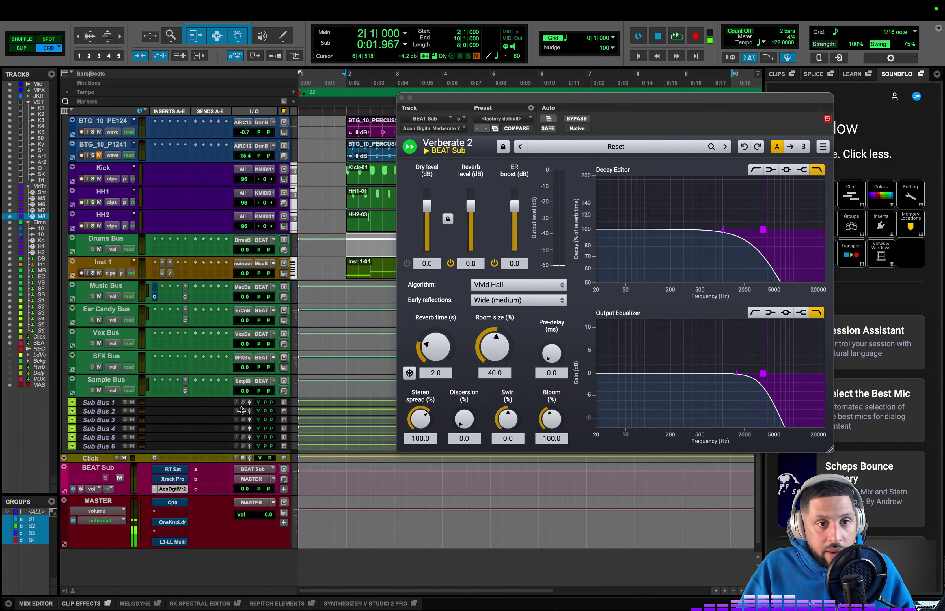
- Activate Sub Bus 1, move Verberate 2 from BEAT Sub to its first insert, and run the plug-in in demo mode
right_click(111, 405)
click(169, 399)
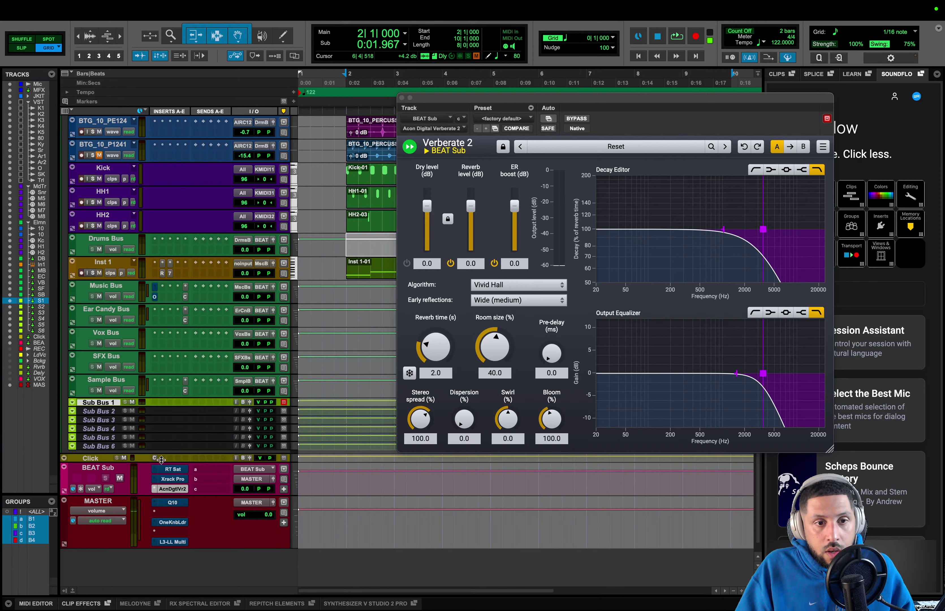
drag(159, 438, 155, 399)
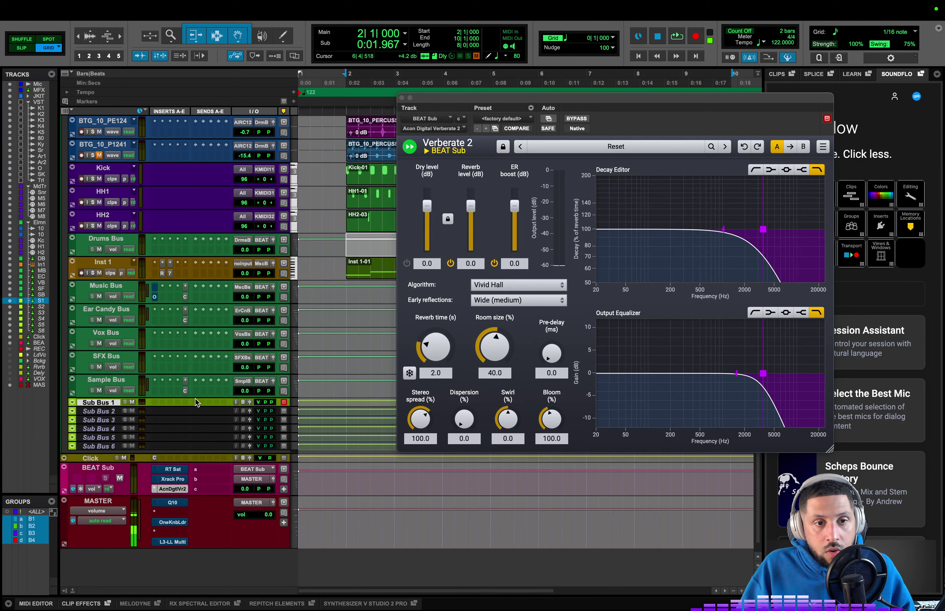
drag(161, 488, 153, 399)
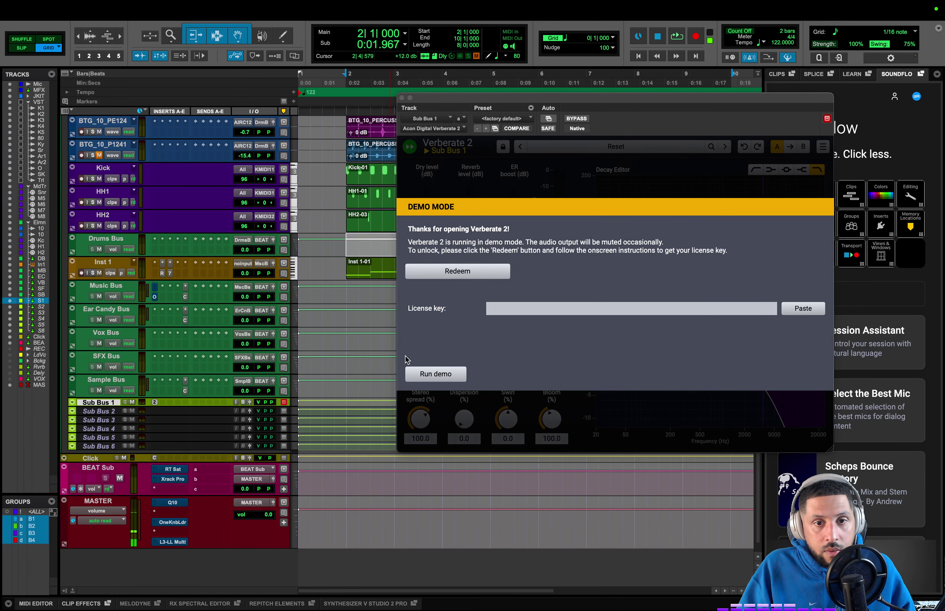
click(410, 372)
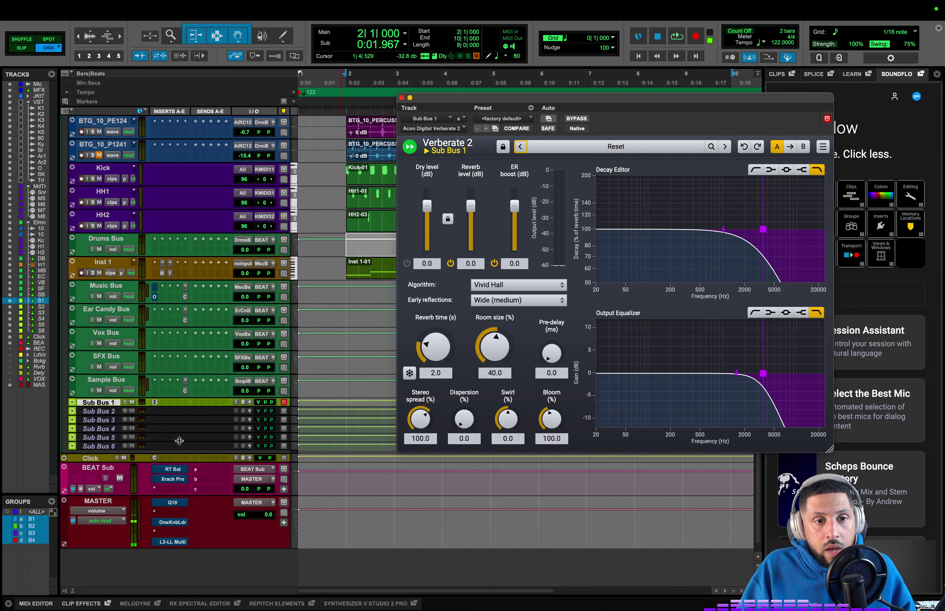
- Route the Sub Bus 1 output to MASTER
click(162, 491)
key(Escape)
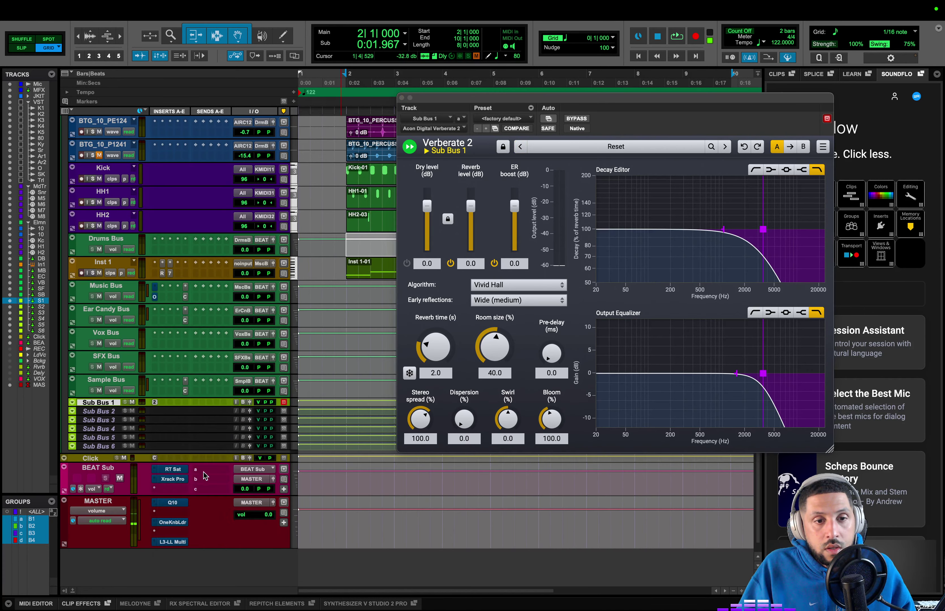
click(210, 472)
click(174, 445)
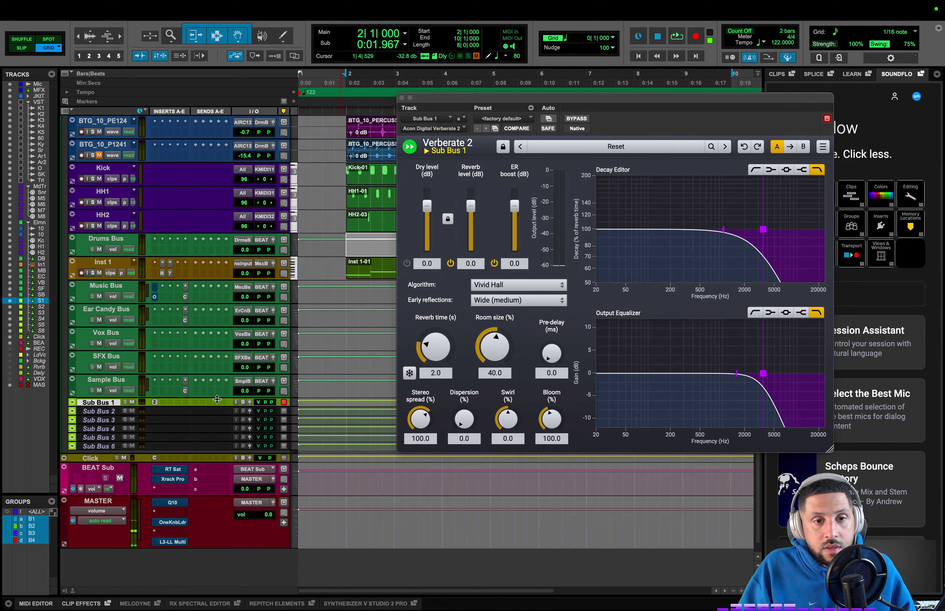
click(244, 403)
click(343, 406)
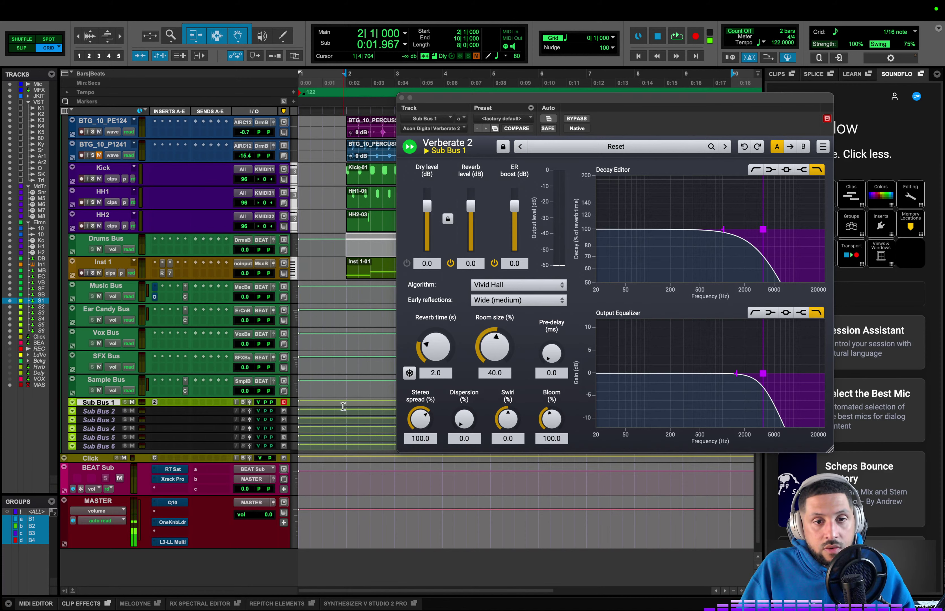
- Add a send from BEAT Sub to Sub Bus 1 (Stereo) and raise its level to about -12 dB during playback
click(209, 471)
mouse_move(232, 481)
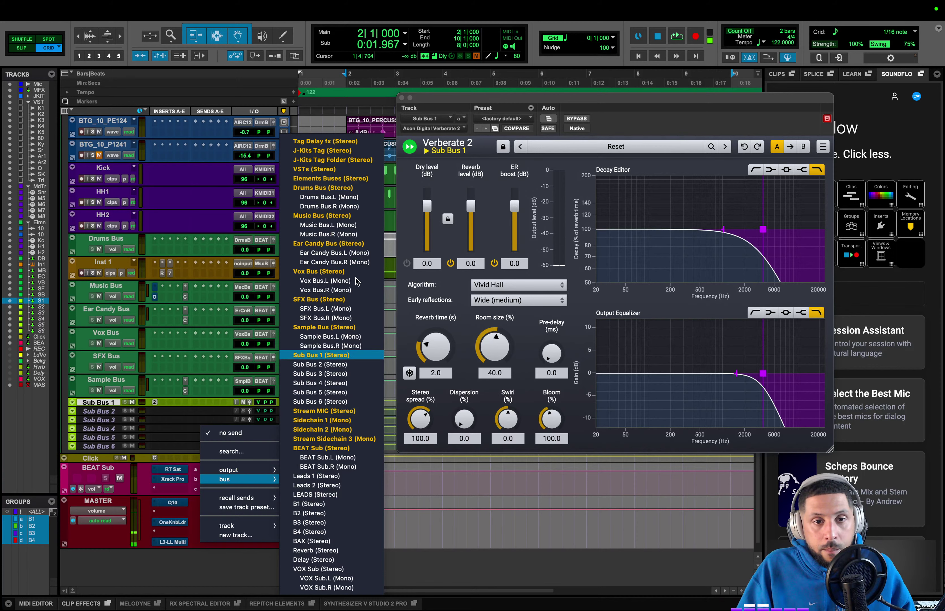
click(336, 355)
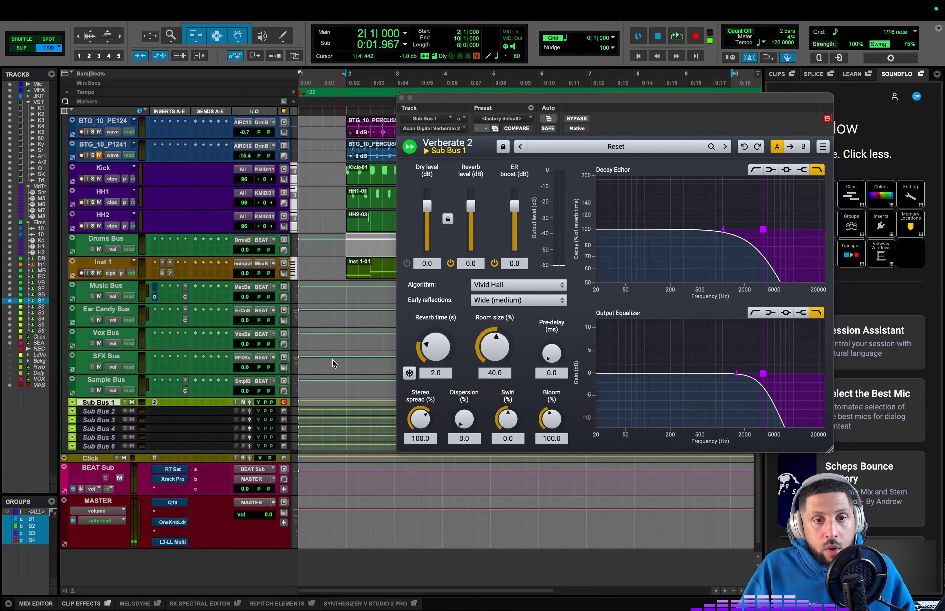
key(space)
drag(490, 299, 489, 246)
drag(512, 65, 407, 191)
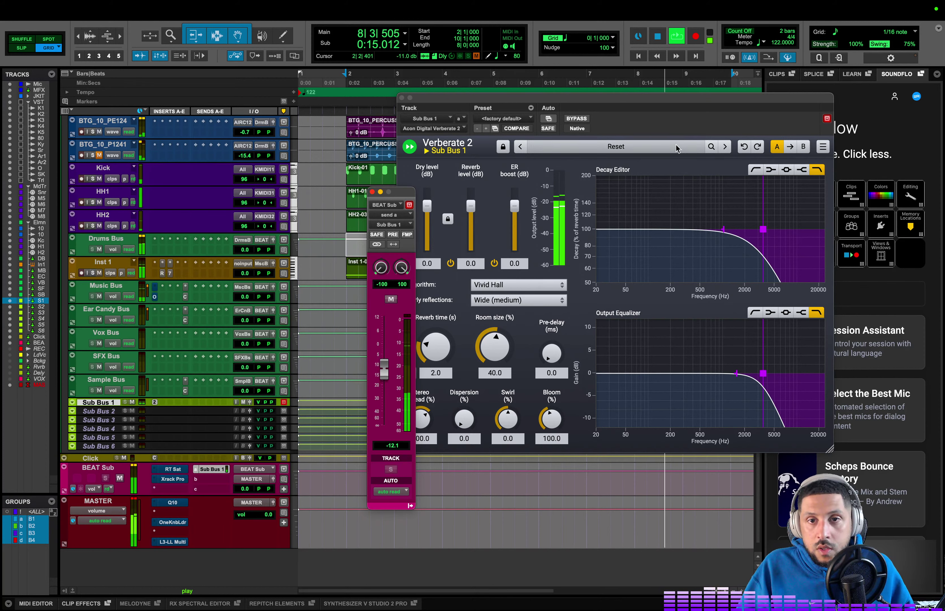
- Raise the BEAT Sub send to about -4 dB, switch Verberate 2 to the Large Hall Ambience preset, and stop playback
click(725, 146)
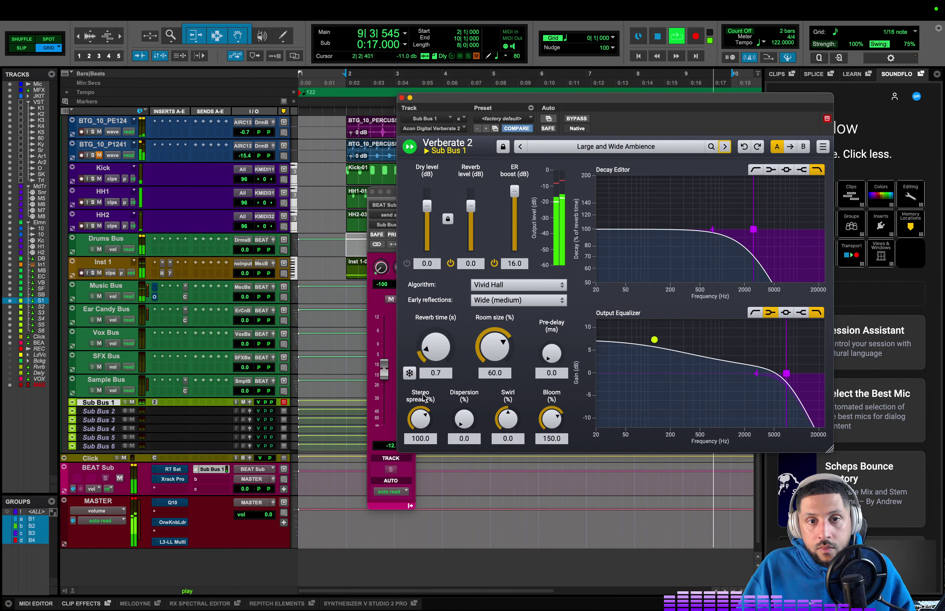
drag(390, 375, 389, 358)
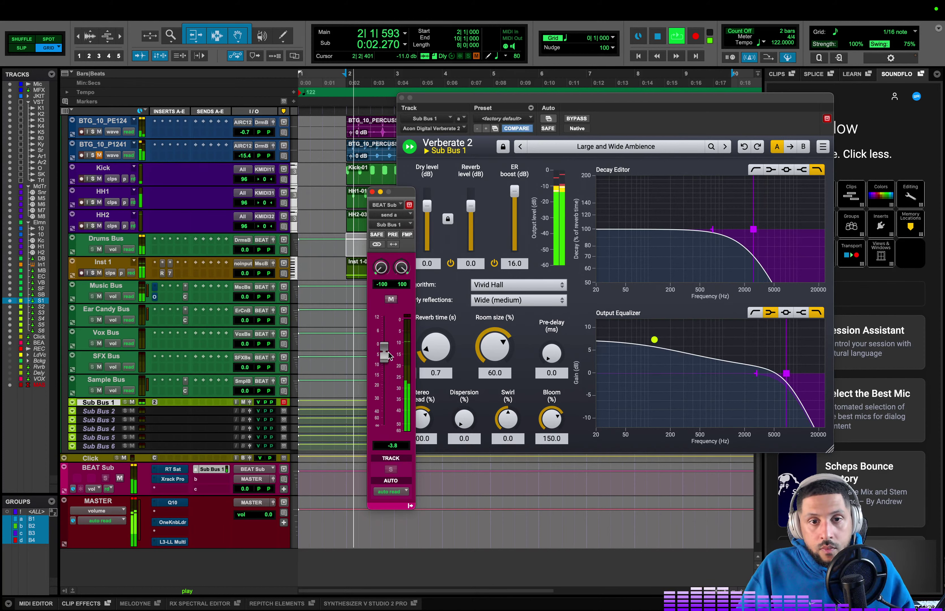
click(725, 147)
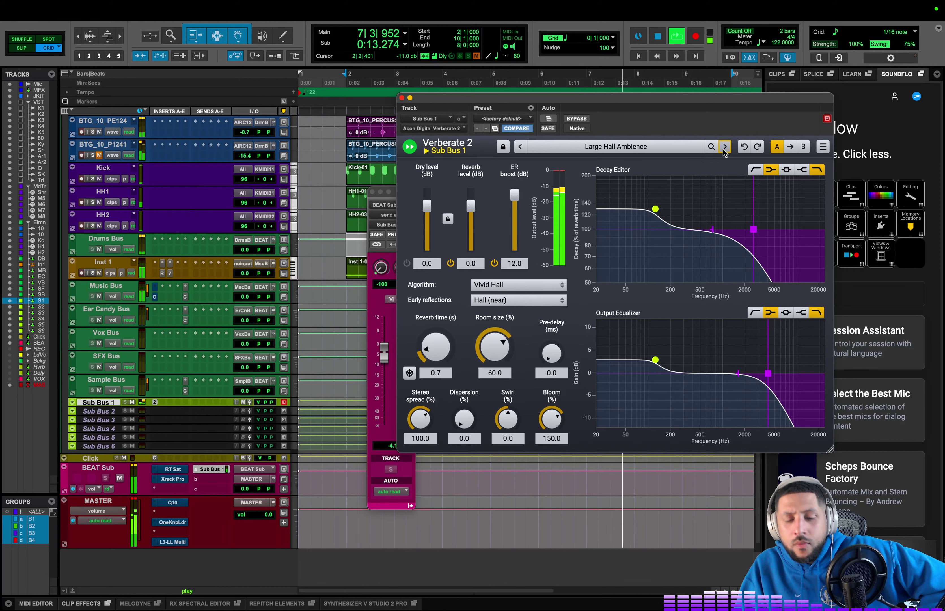
key(space)
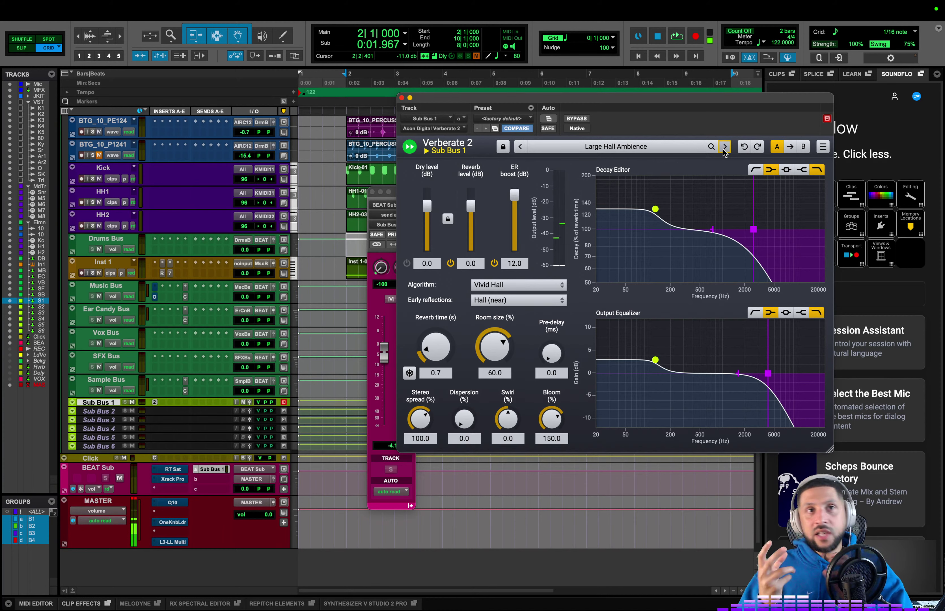
- Insert the stereo TrueVerb reverb on the Vox Bus's first insert and close its plug-in window
click(156, 337)
mouse_move(178, 336)
mouse_move(274, 245)
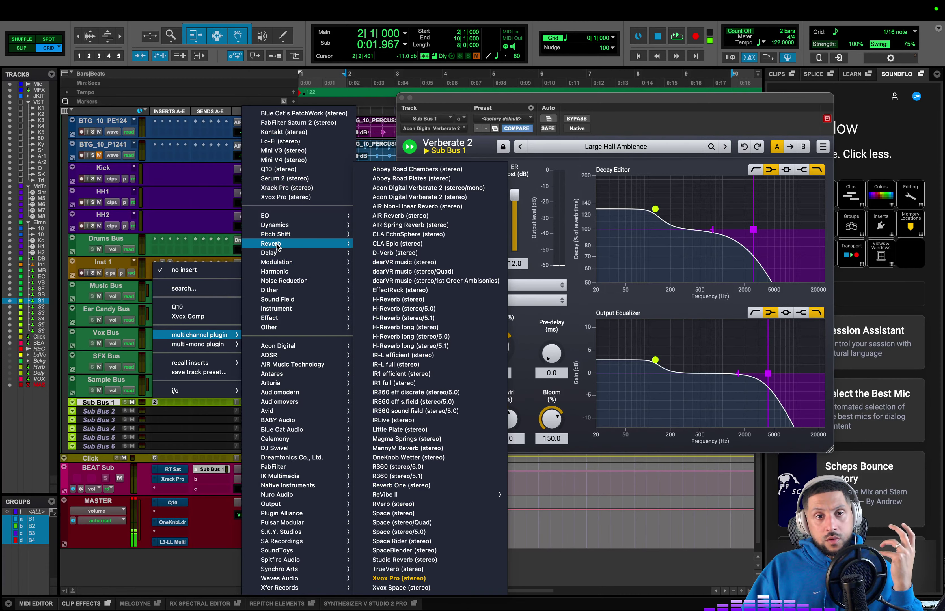
click(441, 569)
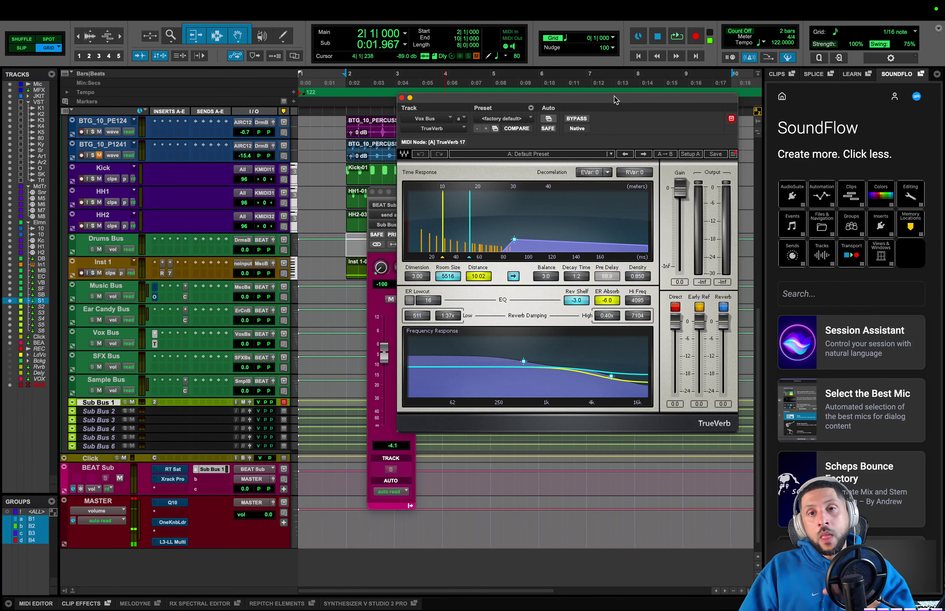
drag(614, 99, 656, 96)
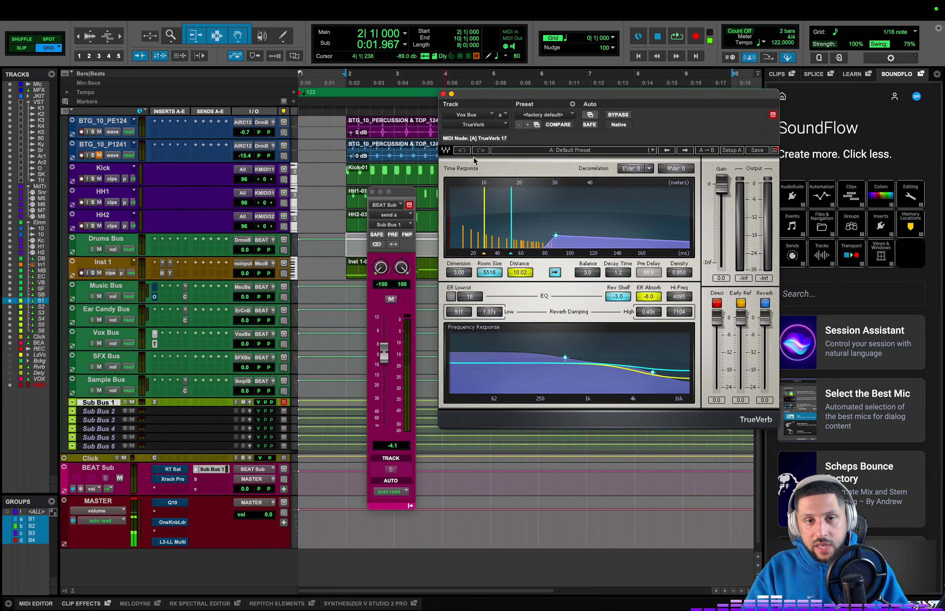
click(444, 95)
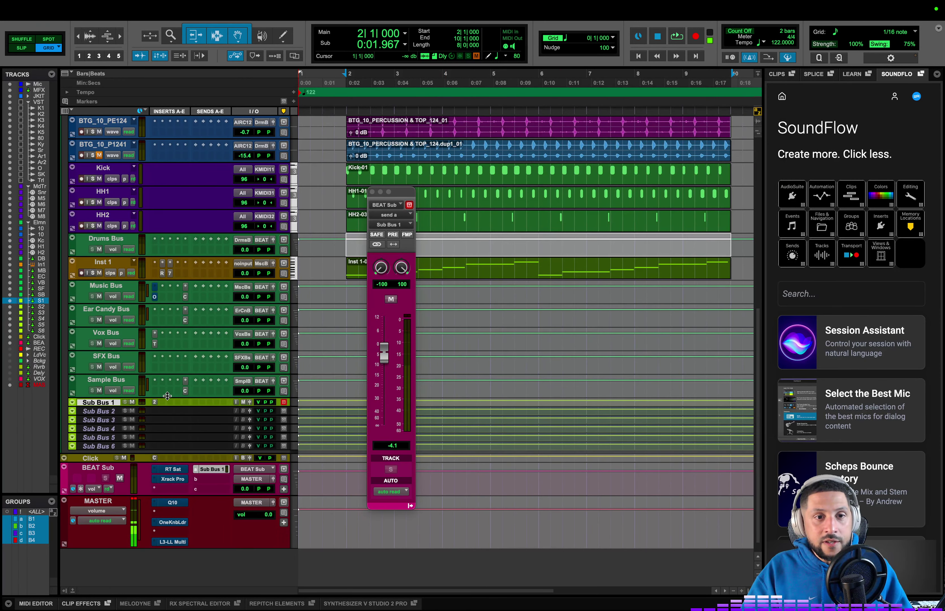
- Reopen Verberate 2 on Sub Bus 1, run it in demo mode and start playback
click(153, 403)
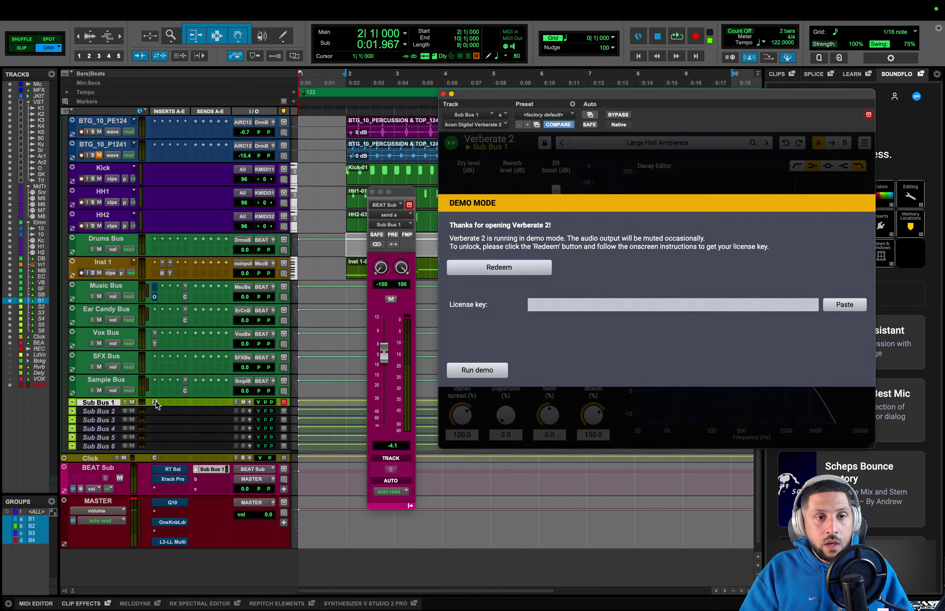
click(490, 367)
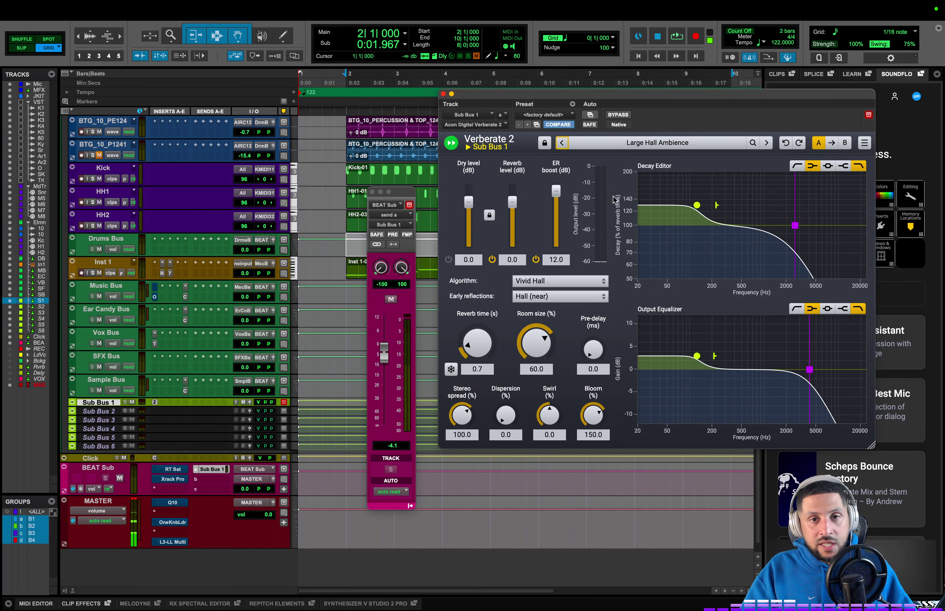
drag(611, 97, 588, 99)
key(space)
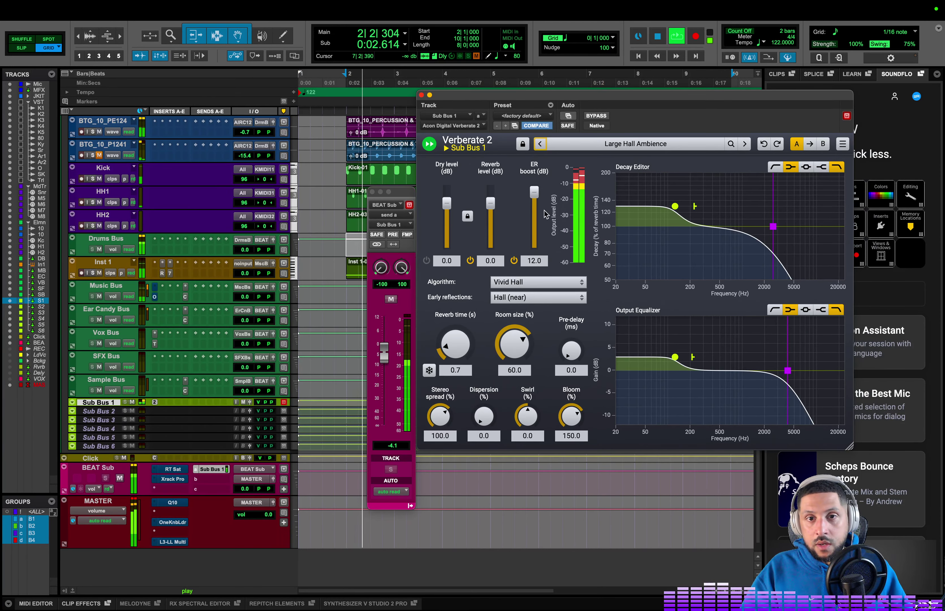
scroll(514, 343, down, 1)
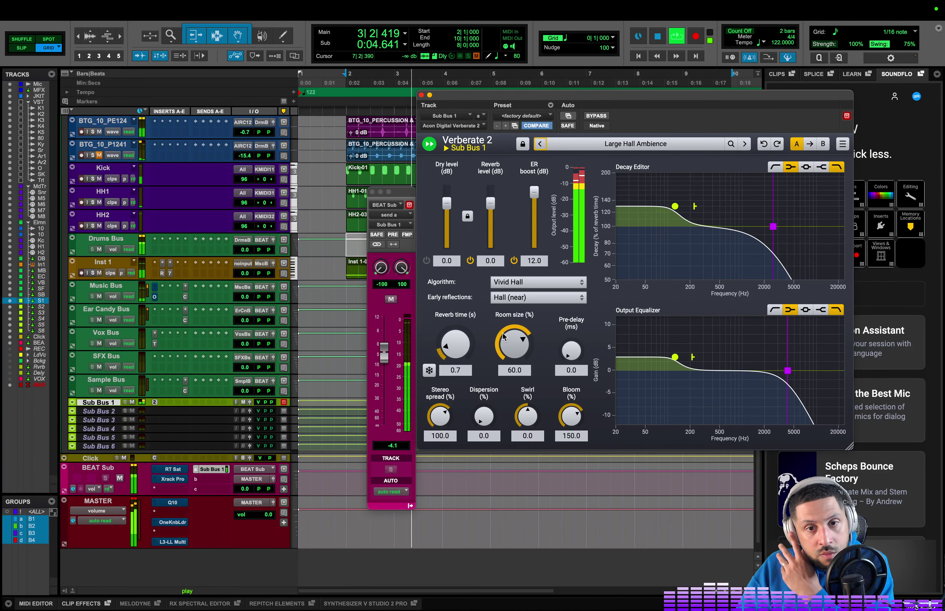
- Set Verberate 2's reverb time to 1.0 s, room size to 21.8 % and pre-delay to 223.7 ms during playback
drag(442, 345, 468, 346)
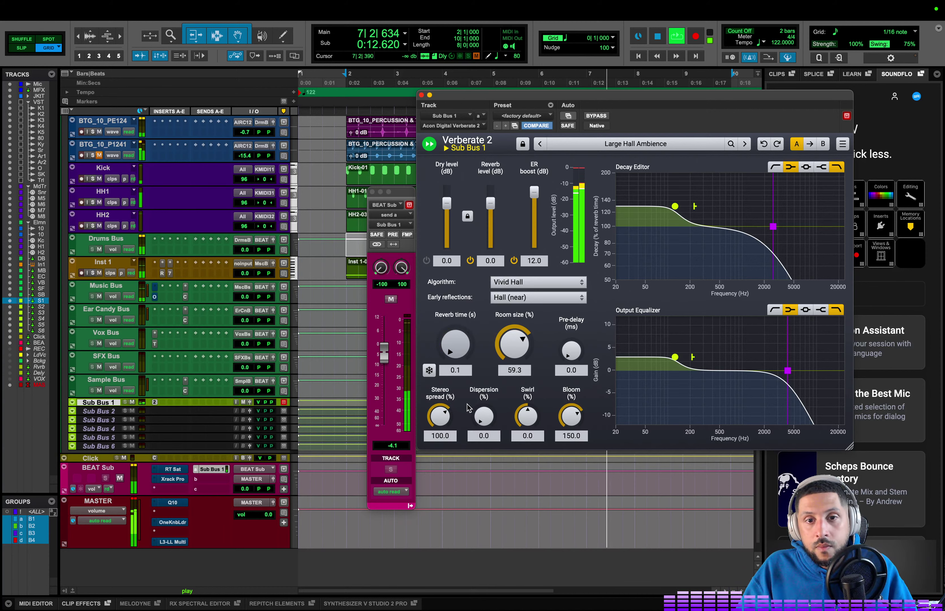
mouse_move(525, 351)
mouse_down()
mouse_move(528, 344)
mouse_move(527, 372)
mouse_up()
drag(456, 344, 455, 328)
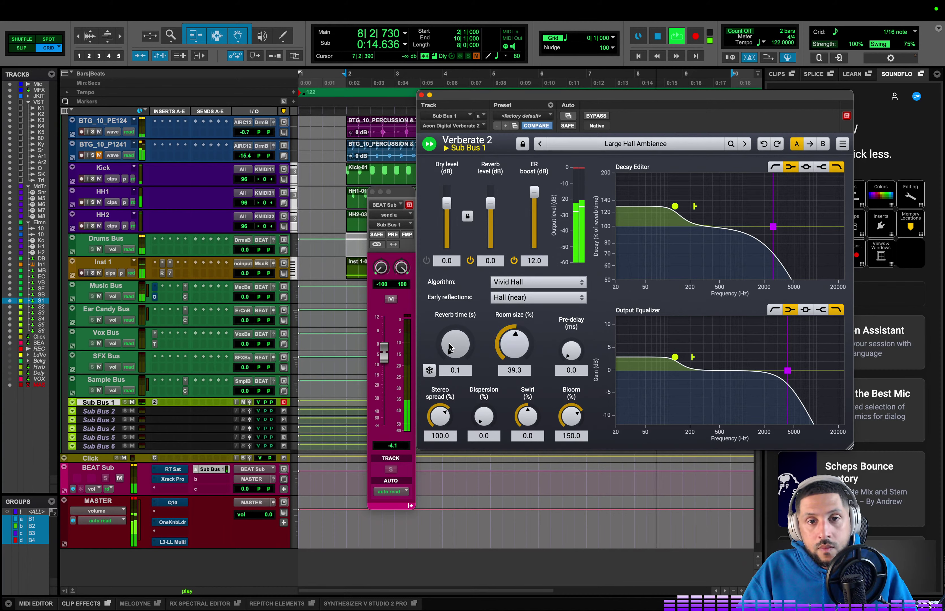
drag(515, 344, 500, 420)
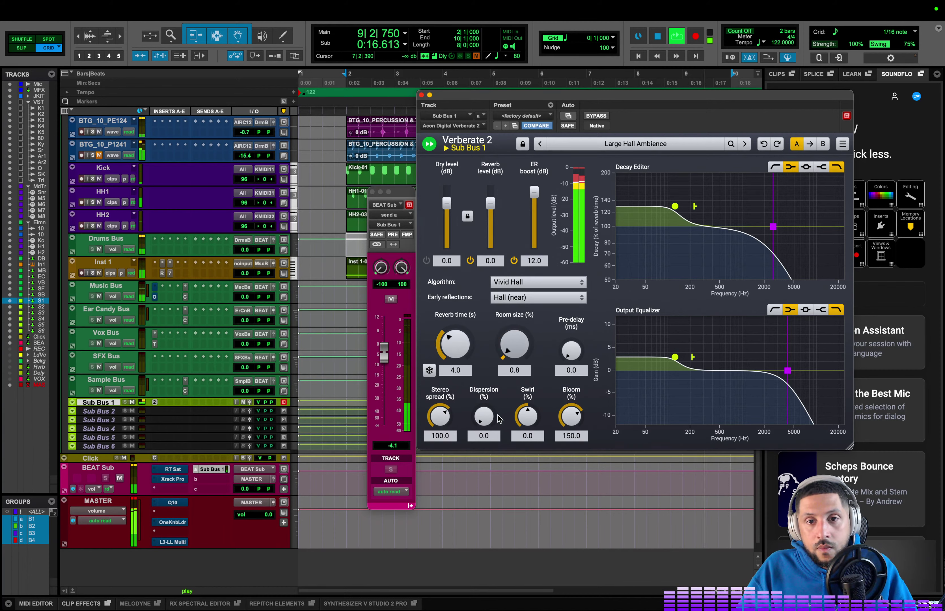
drag(514, 350, 516, 330)
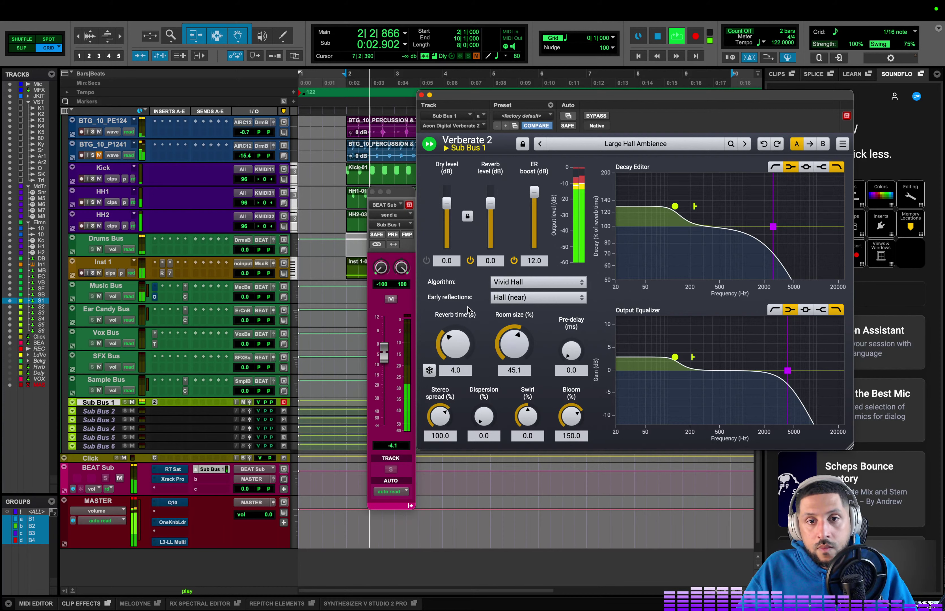
drag(456, 338, 465, 370)
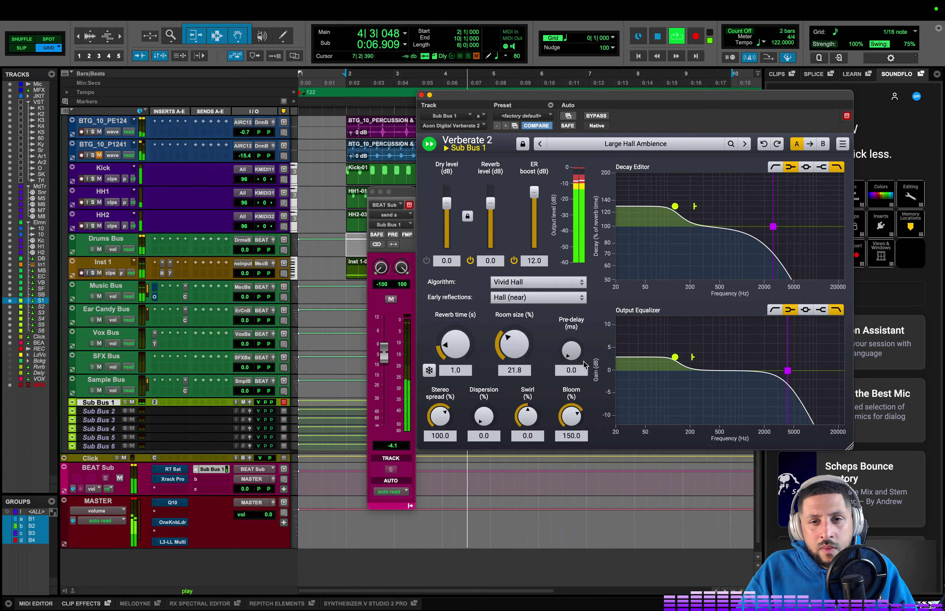
drag(571, 349, 582, 307)
drag(571, 349, 572, 326)
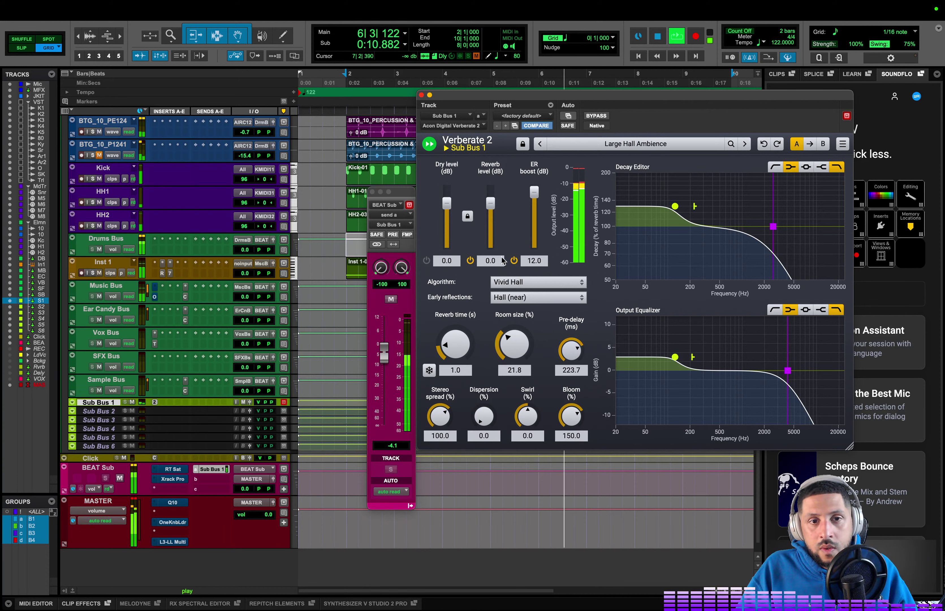
- Lower the BEAT Sub send to -23.1 dB; in Verberate 2, set pre-delay to 121 ms and reverb level to 2.1 dB, and raise the output high cut
drag(383, 351, 384, 396)
drag(573, 335, 572, 373)
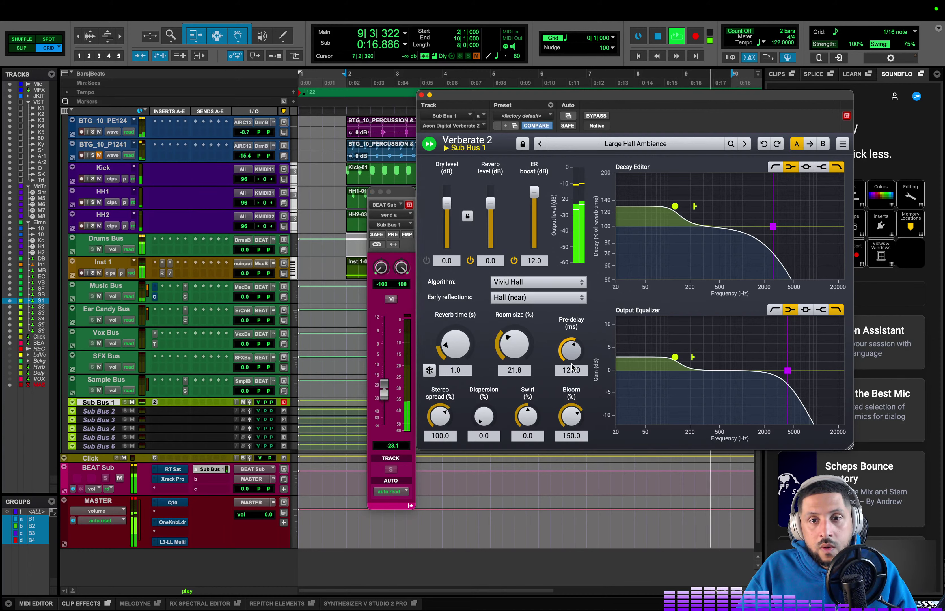
drag(572, 366, 572, 363)
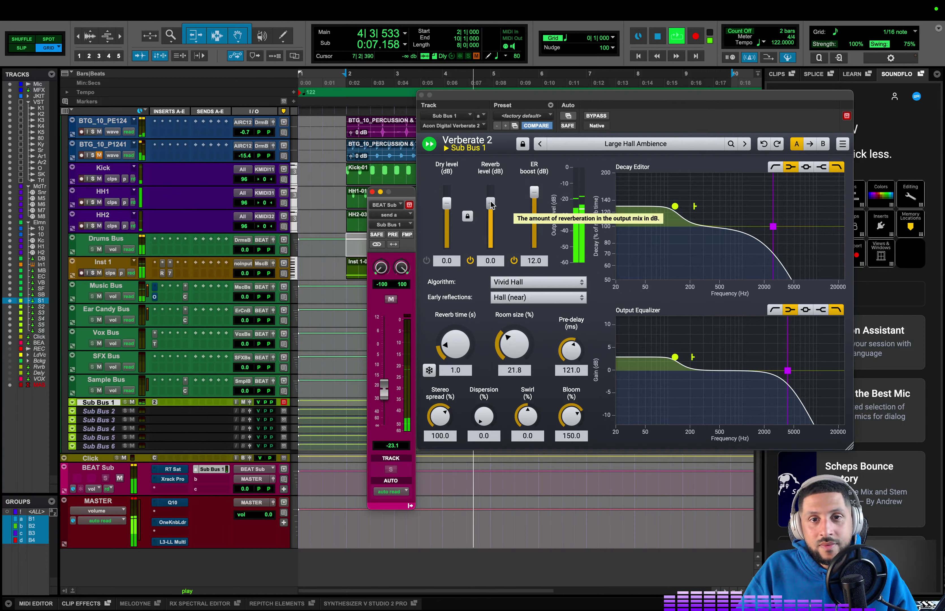
mouse_move(491, 203)
mouse_down()
mouse_move(492, 194)
mouse_move(492, 204)
mouse_up()
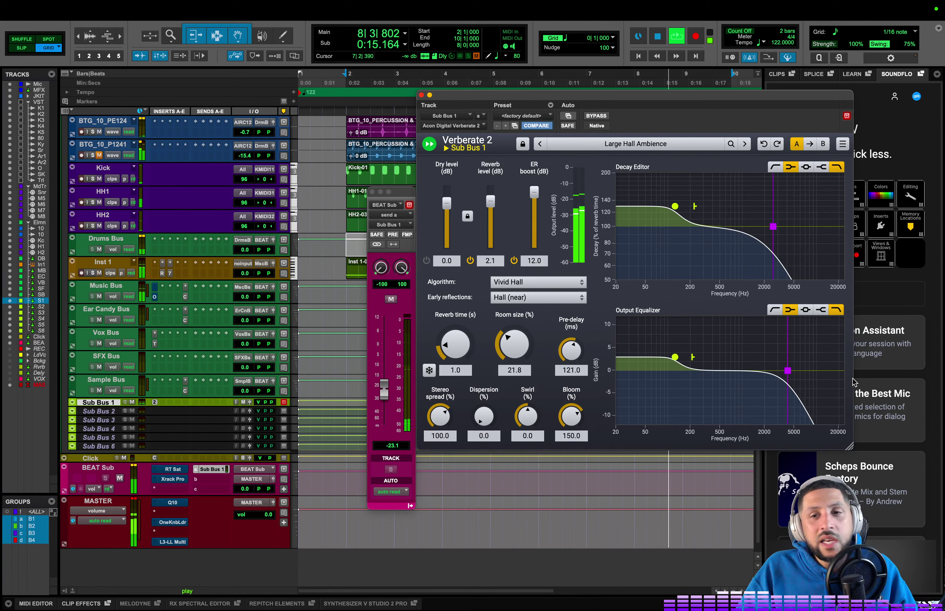
drag(787, 371, 845, 356)
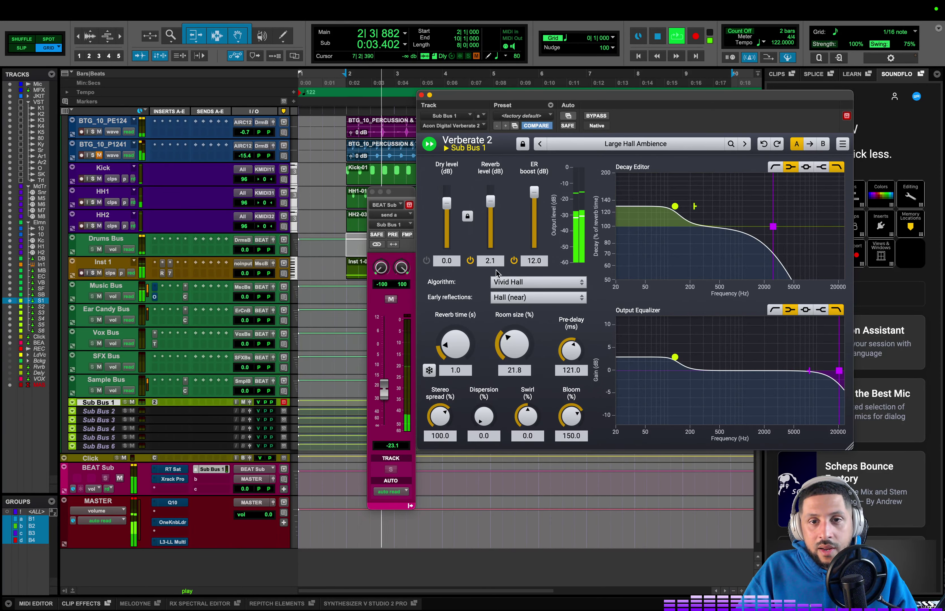
- Mute the Inst 1 track while playback continues
scroll(100, 412, up, 5)
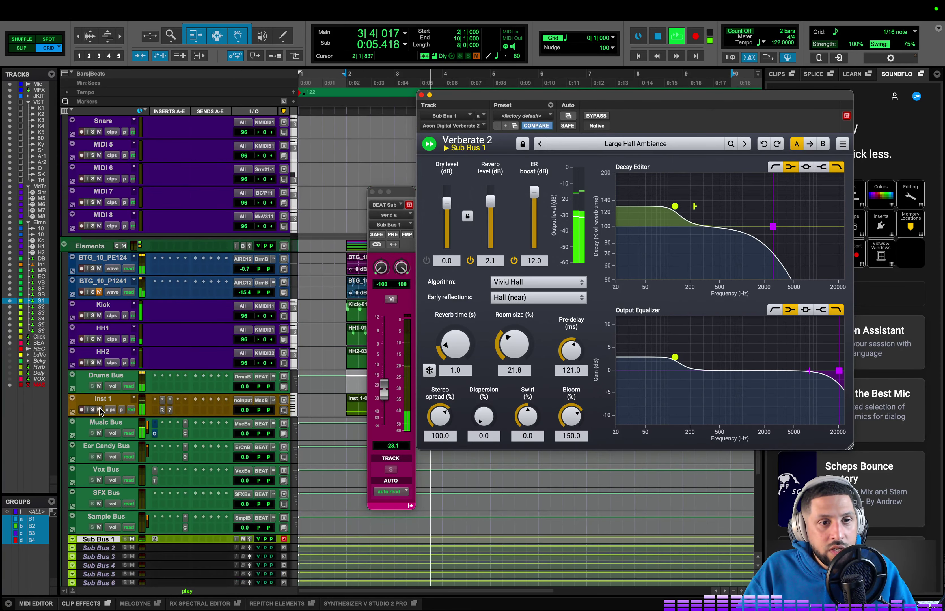
click(100, 410)
- Boost the output low shelf to about 4 dB, readjust the decay and output high cuts, and set the reverb time to 0.7 s
mouse_move(675, 357)
mouse_down()
mouse_move(810, 353)
mouse_move(667, 351)
mouse_up()
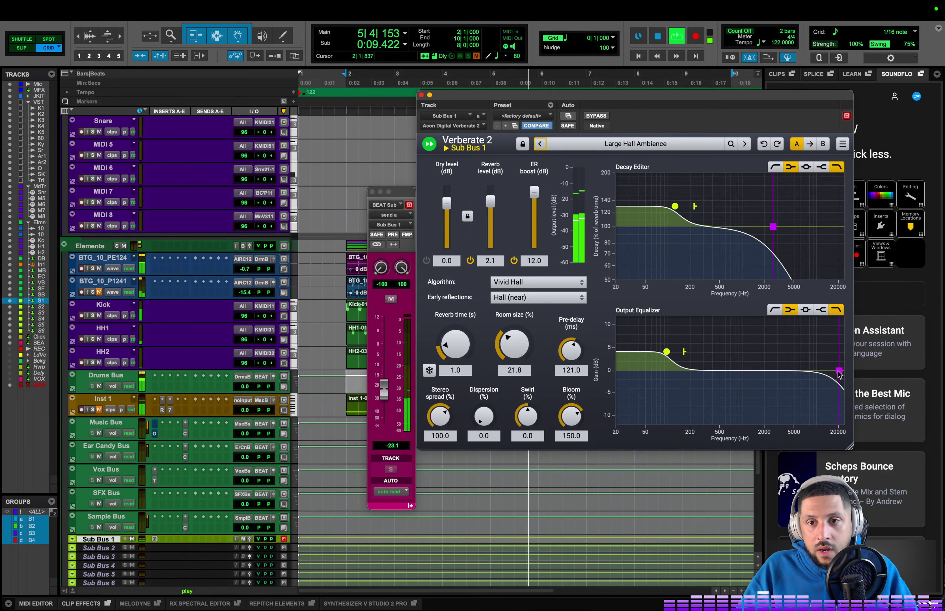
drag(839, 373, 758, 382)
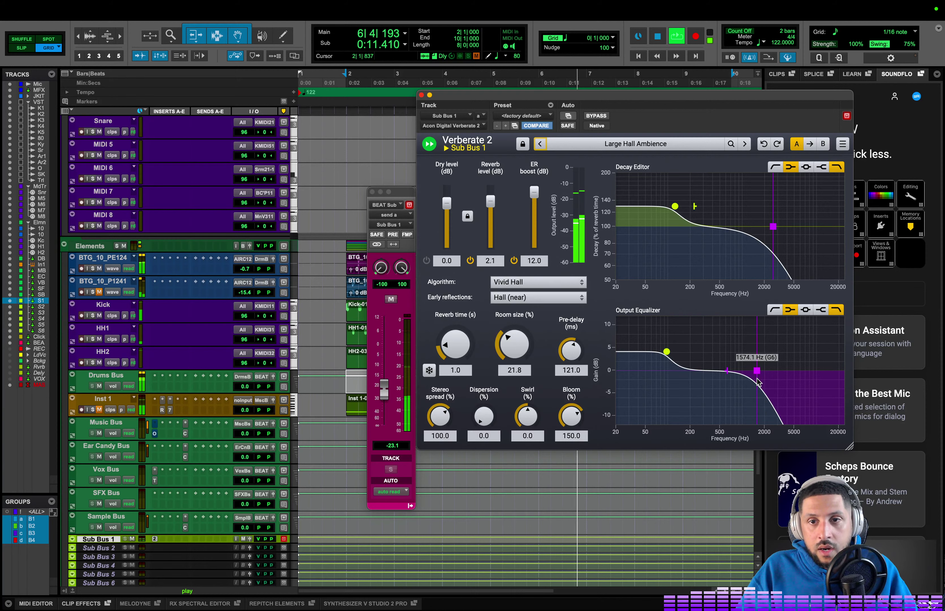
drag(773, 227, 816, 226)
drag(757, 371, 798, 371)
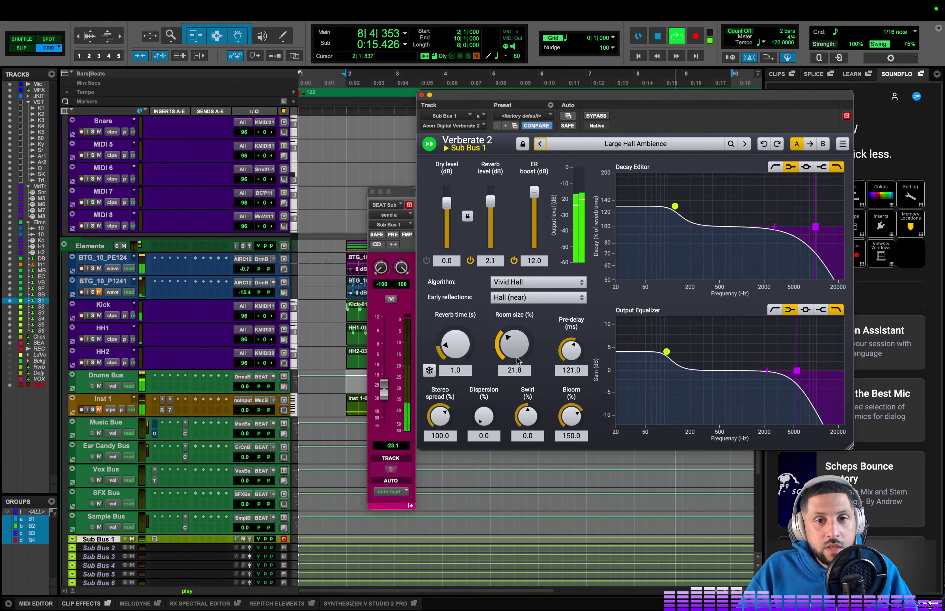
mouse_move(464, 352)
mouse_down()
mouse_move(465, 343)
mouse_move(463, 364)
mouse_up()
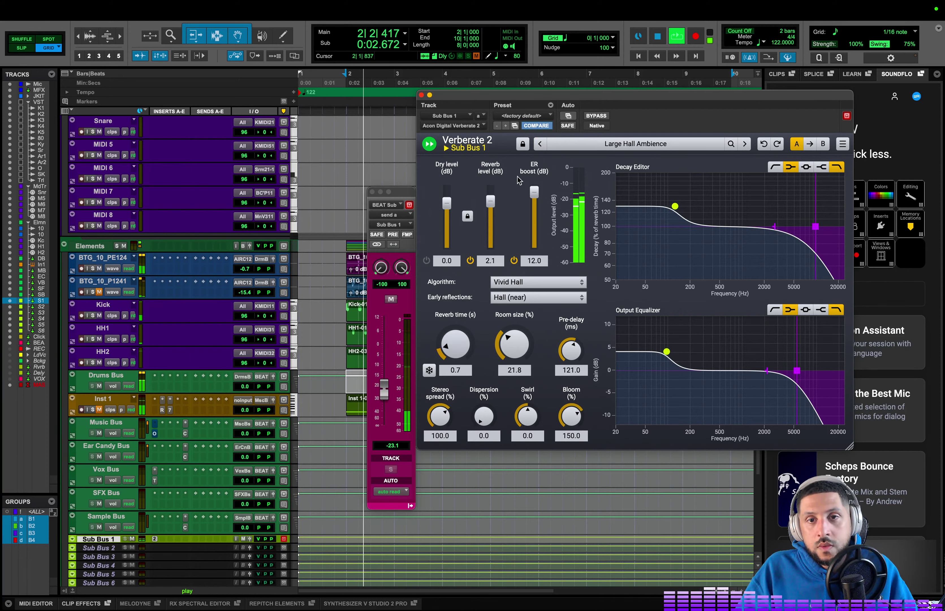
- Audition Verberate 2's mastering presets up to Mastering Ambience C, raise the BEAT Sub send to -4.6 dB and stop playback
click(744, 144)
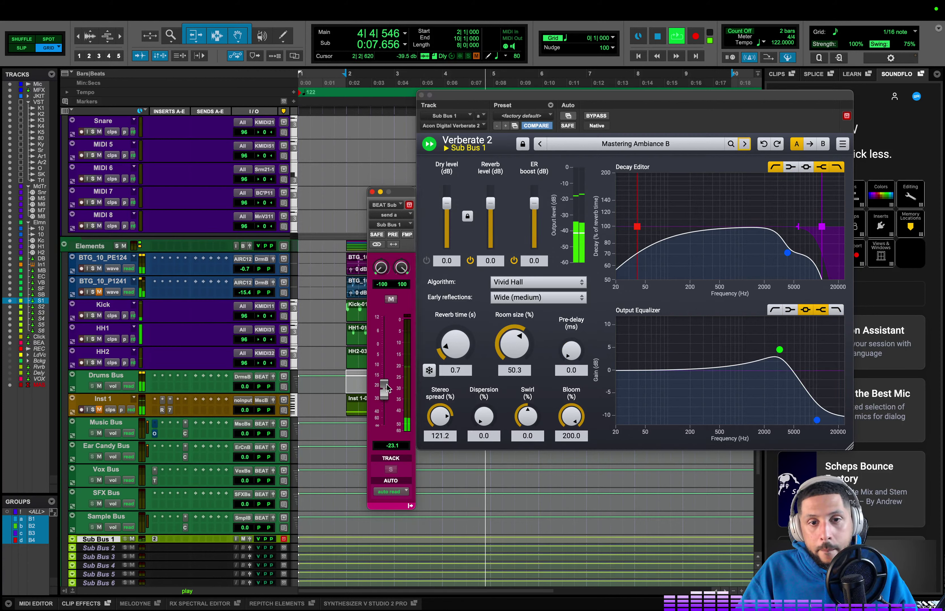
drag(383, 390, 384, 351)
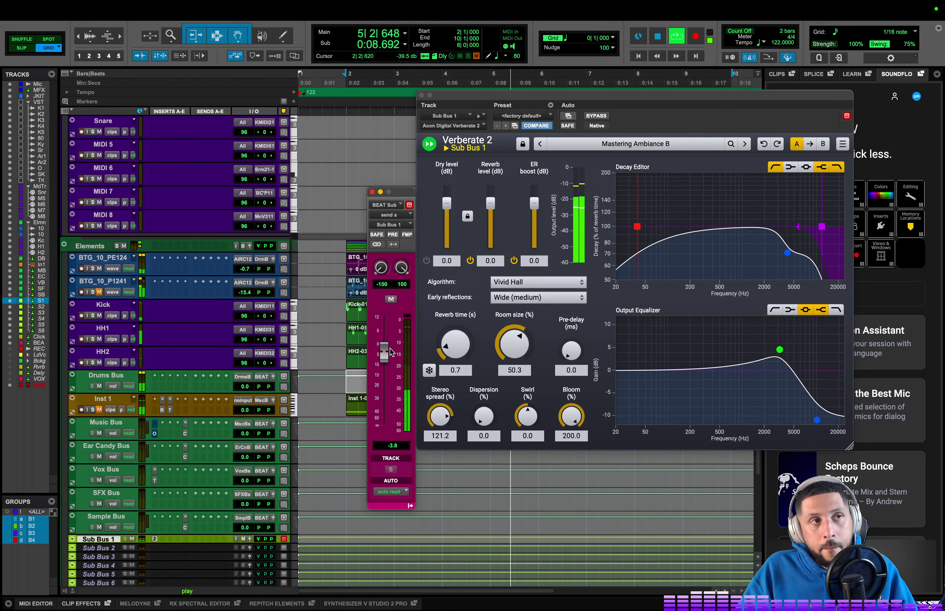
click(745, 144)
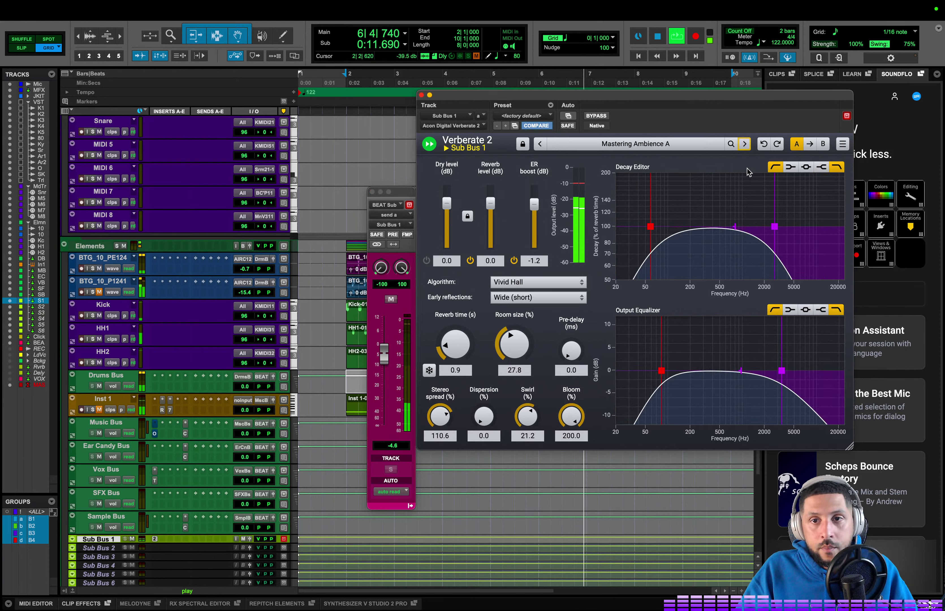
click(745, 147)
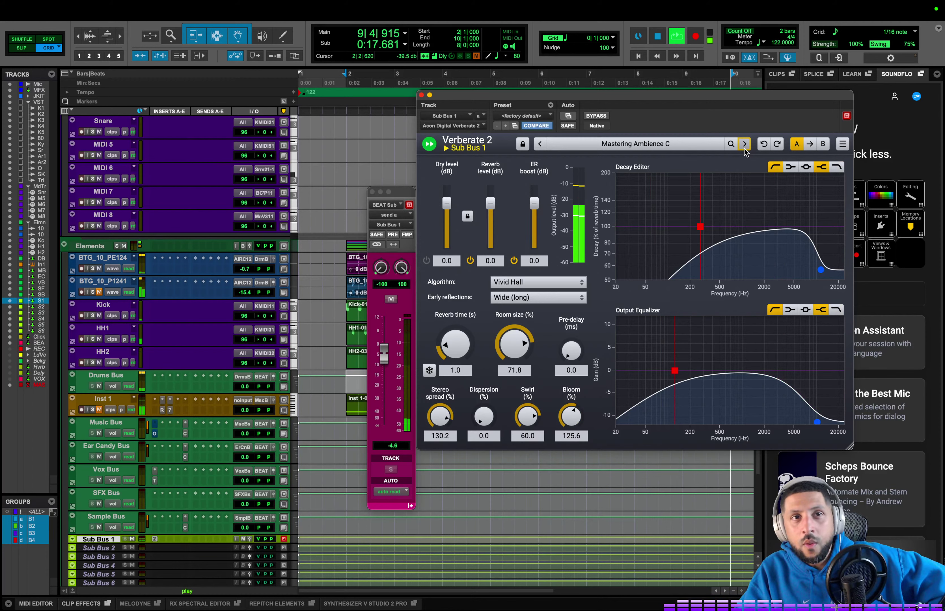
key(space)
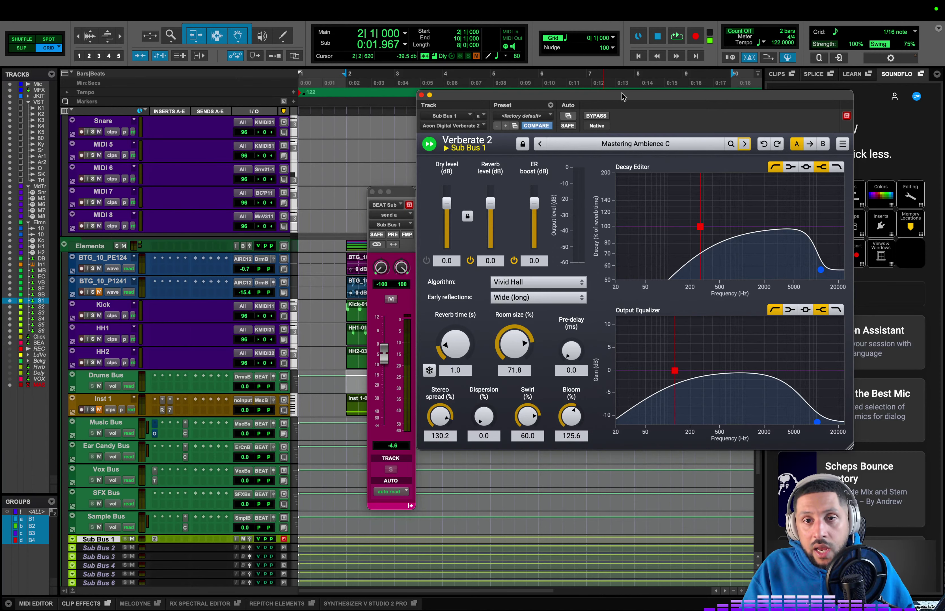
- Close the BEAT Sub send and Verberate 2 windows, then hide the SoundFlow pane and enlarge the timeline horizontally
drag(623, 96, 698, 149)
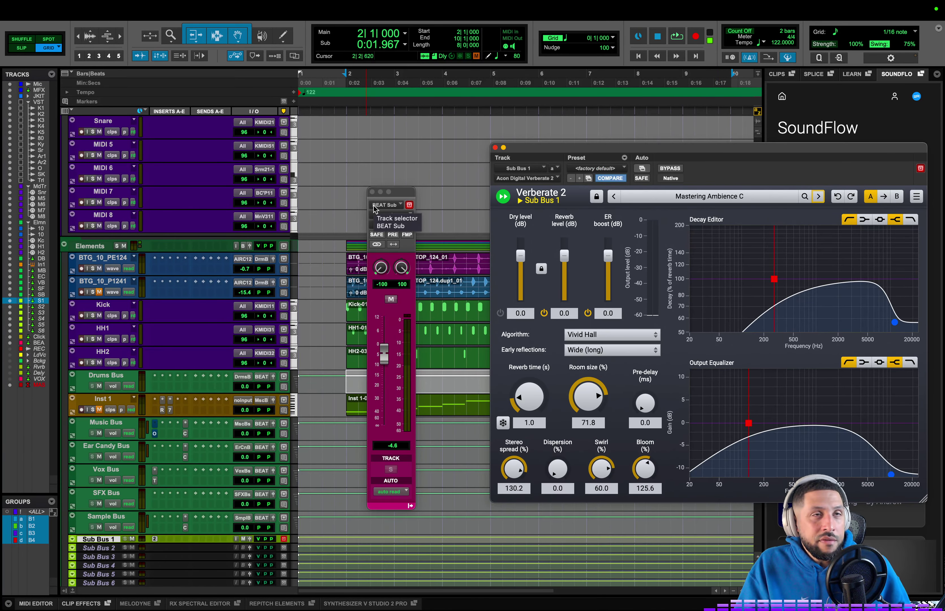
click(373, 192)
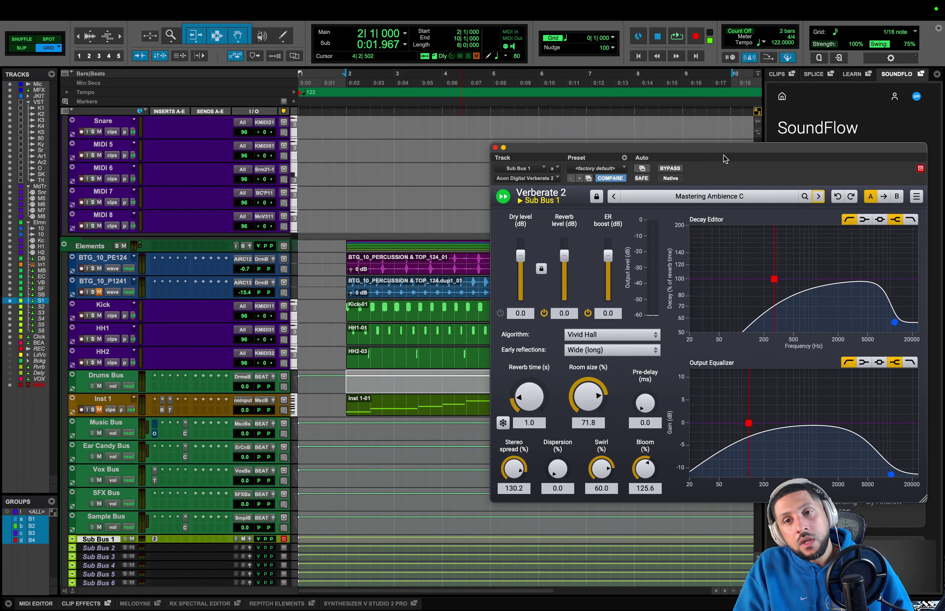
drag(723, 149, 689, 150)
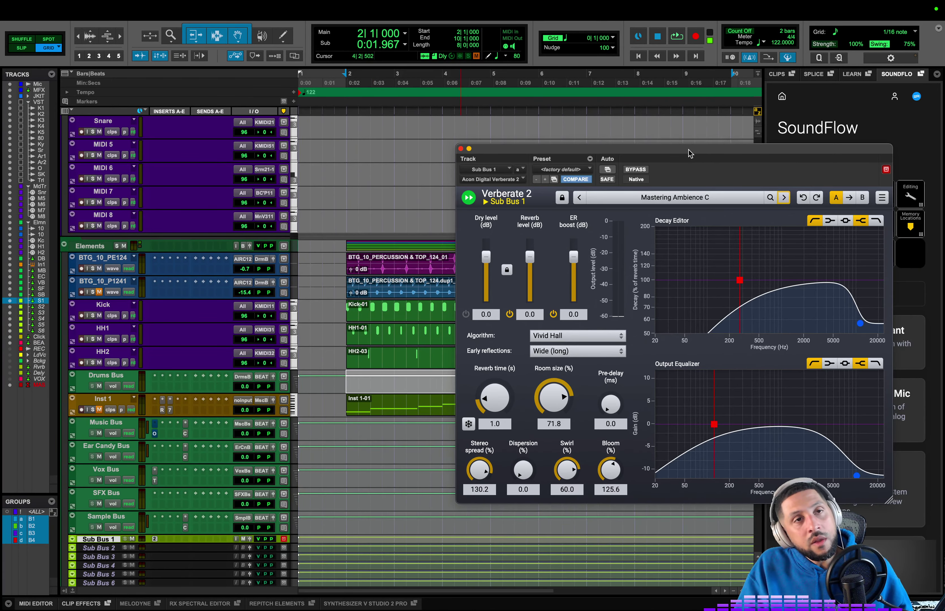
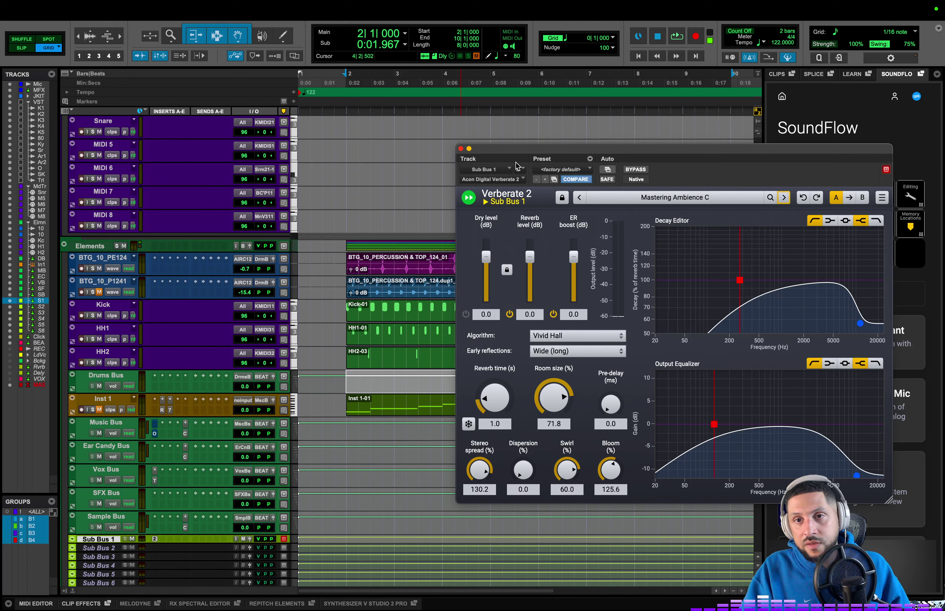
drag(505, 151, 311, 125)
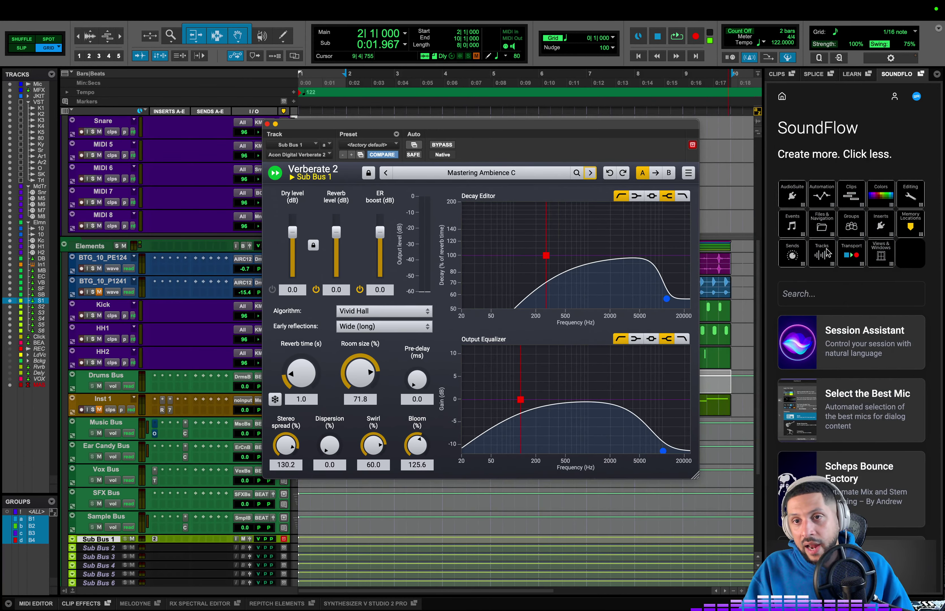
click(267, 124)
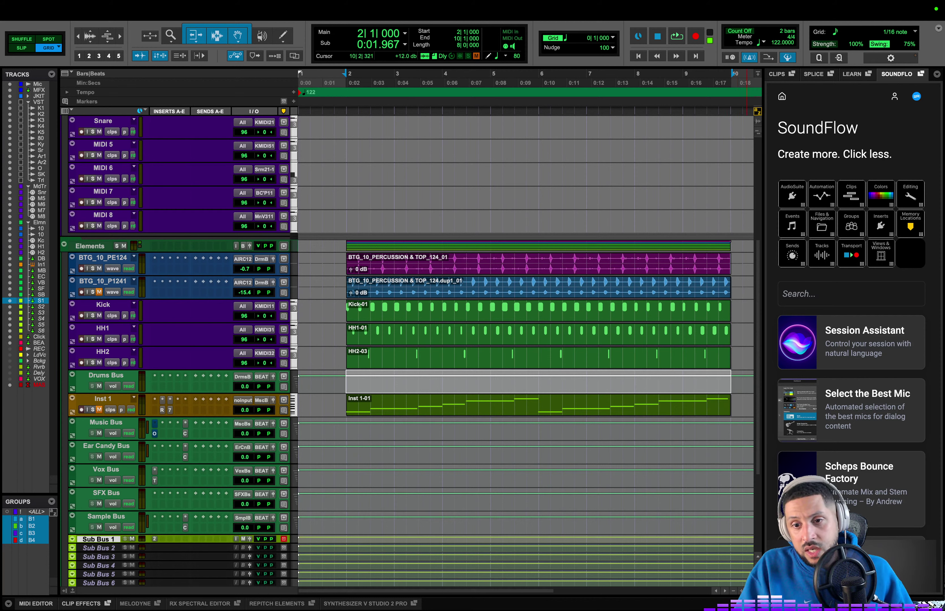
click(740, 590)
key(alt+super+bracketright)
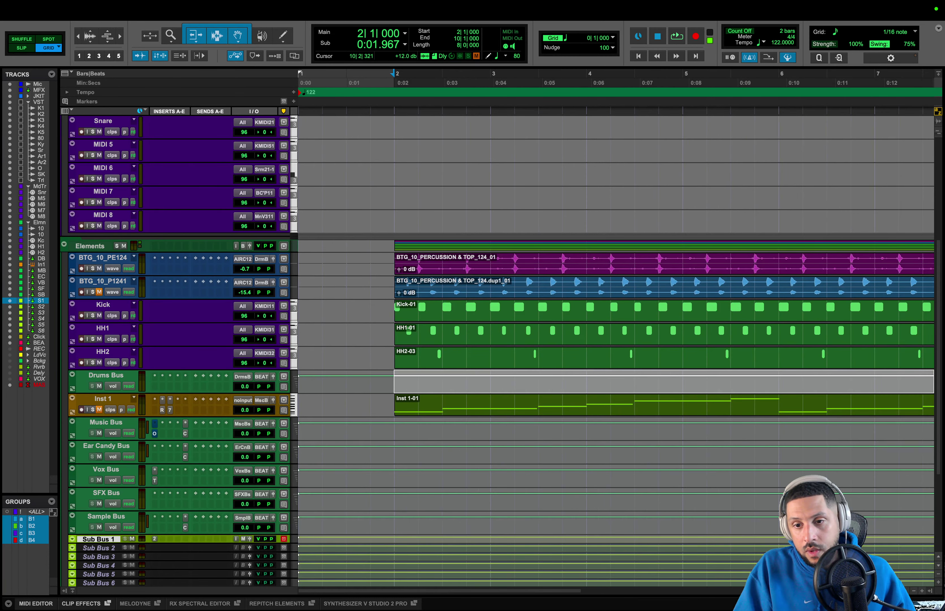
- Open the side pane beside the timeline and browse its Clips, Splice, Learn and SoundFlow sections, including the list of Learn tutorials
click(932, 592)
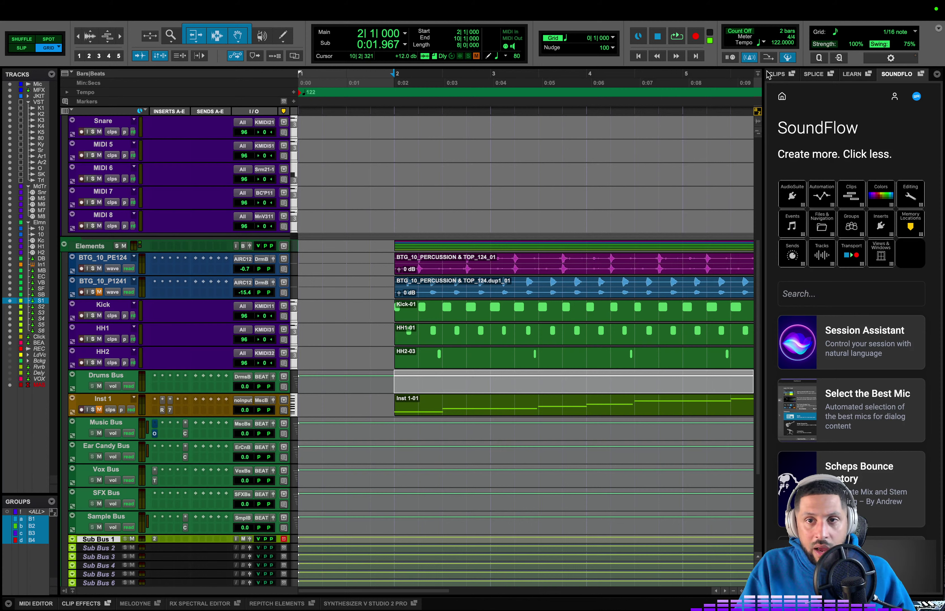
click(775, 75)
click(815, 74)
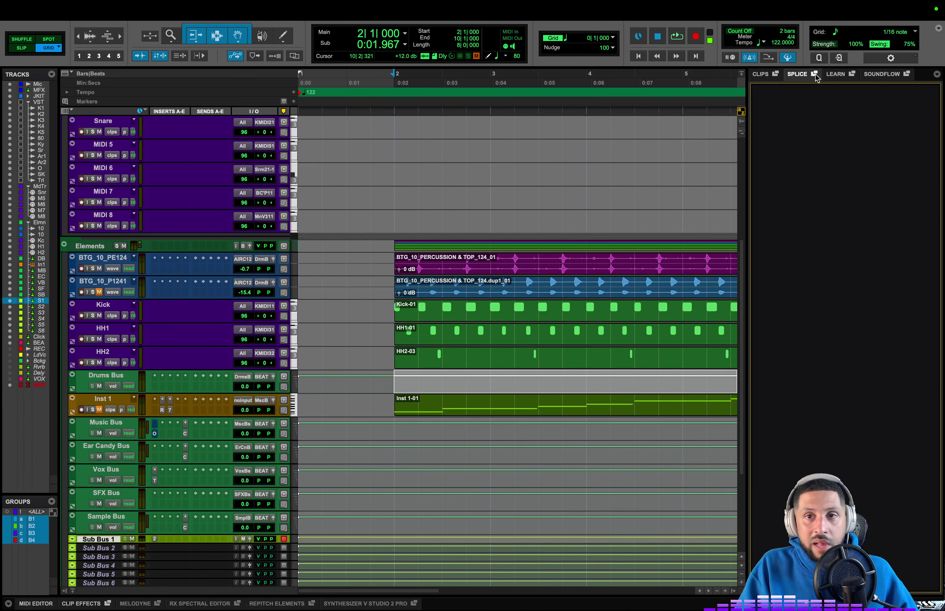
click(837, 75)
scroll(837, 292, down, 3)
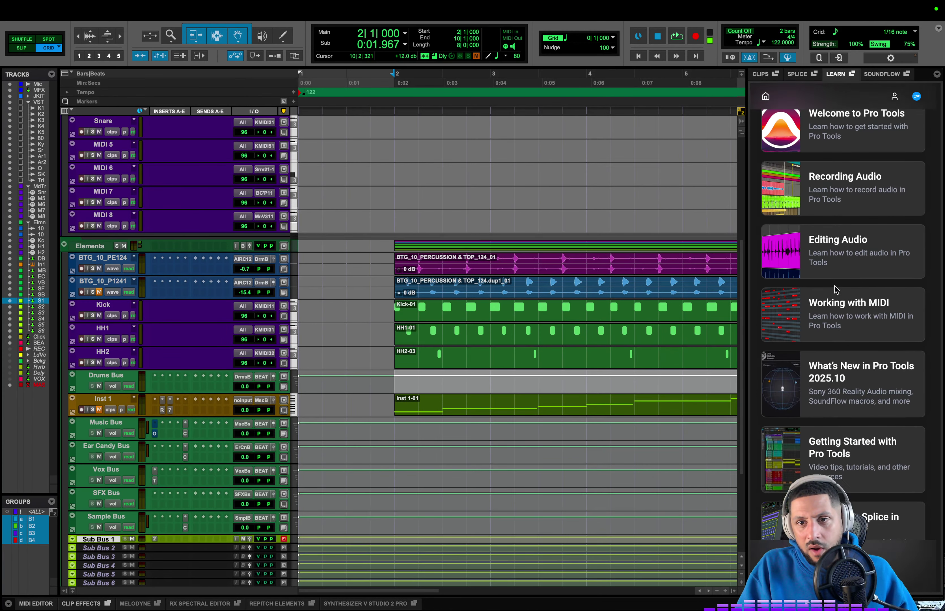
scroll(837, 290, down, 2)
scroll(836, 290, up, 6)
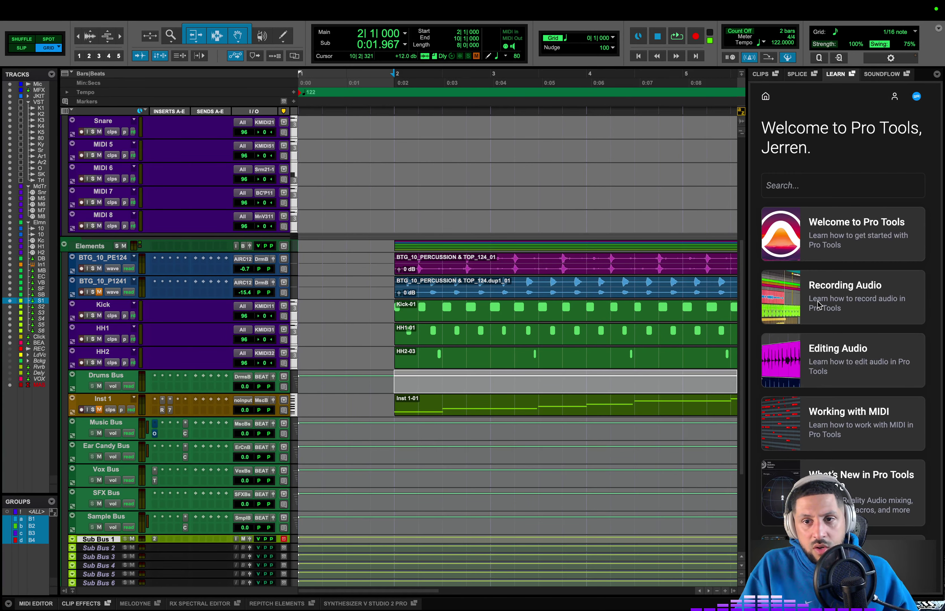
click(888, 76)
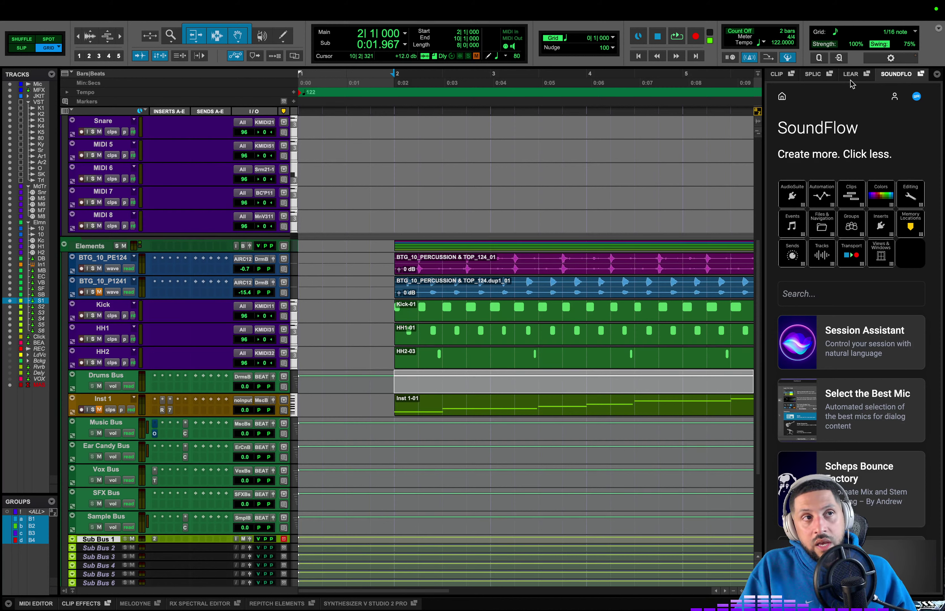
click(819, 78)
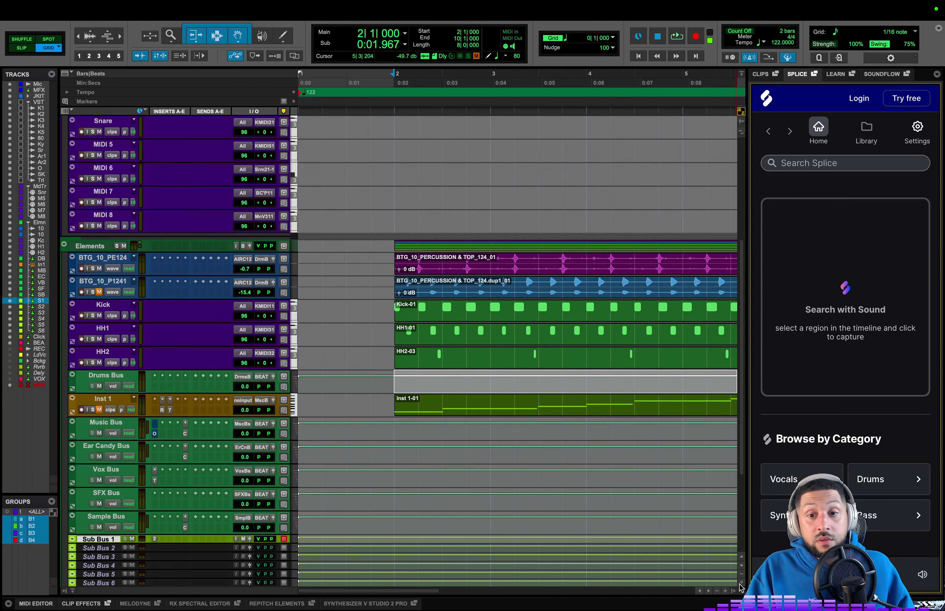
- Hide the side pane, zoom the timeline in on the clips spanning bars 2 to 10, restore the Smart Tool and briefly play the beat
click(733, 592)
key(r)
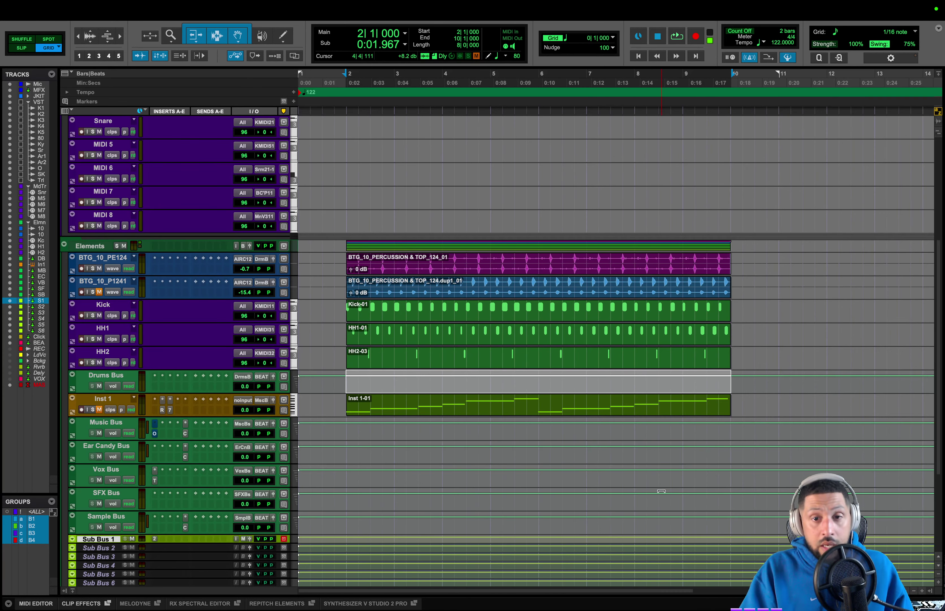
click(176, 40)
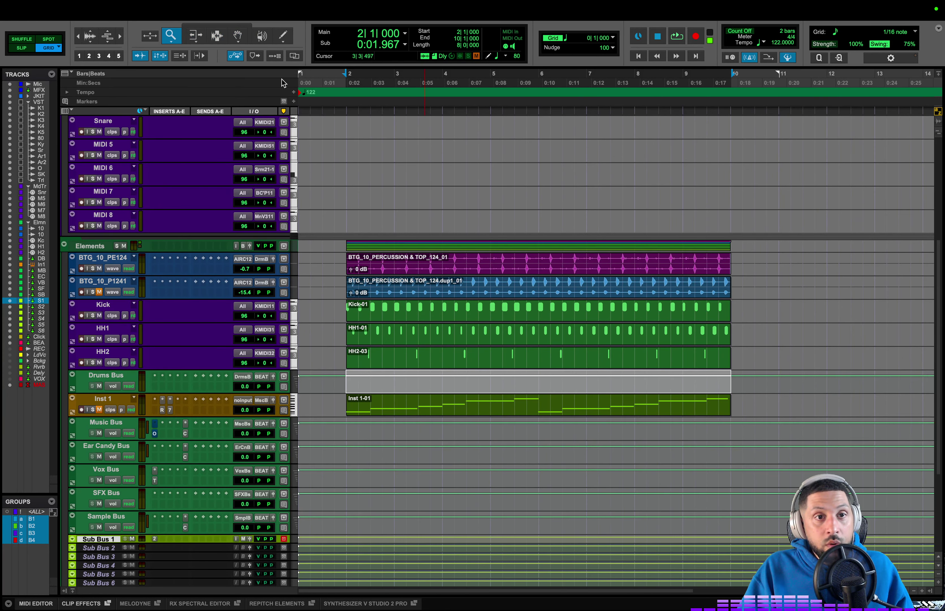
drag(792, 253, 298, 275)
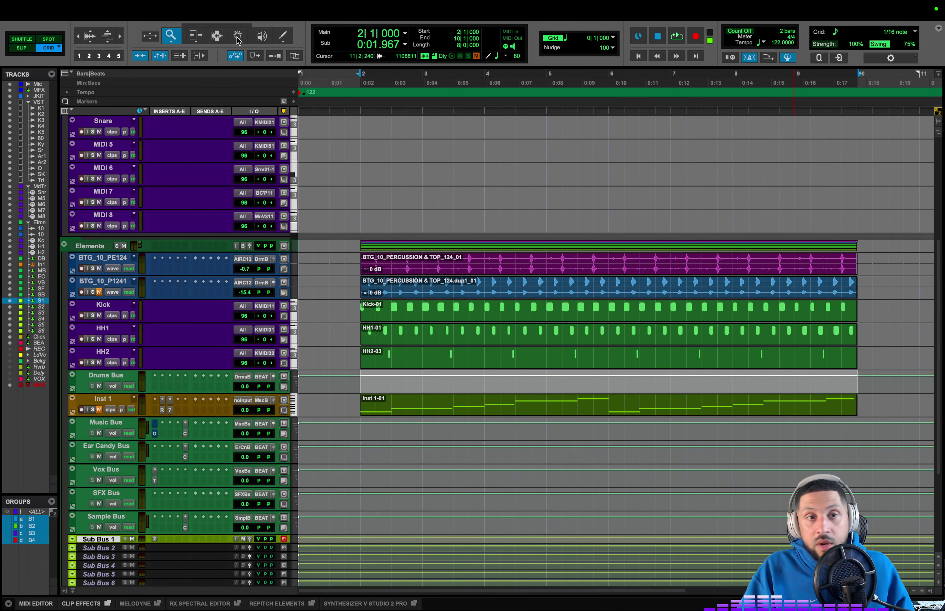
click(227, 25)
key(space)
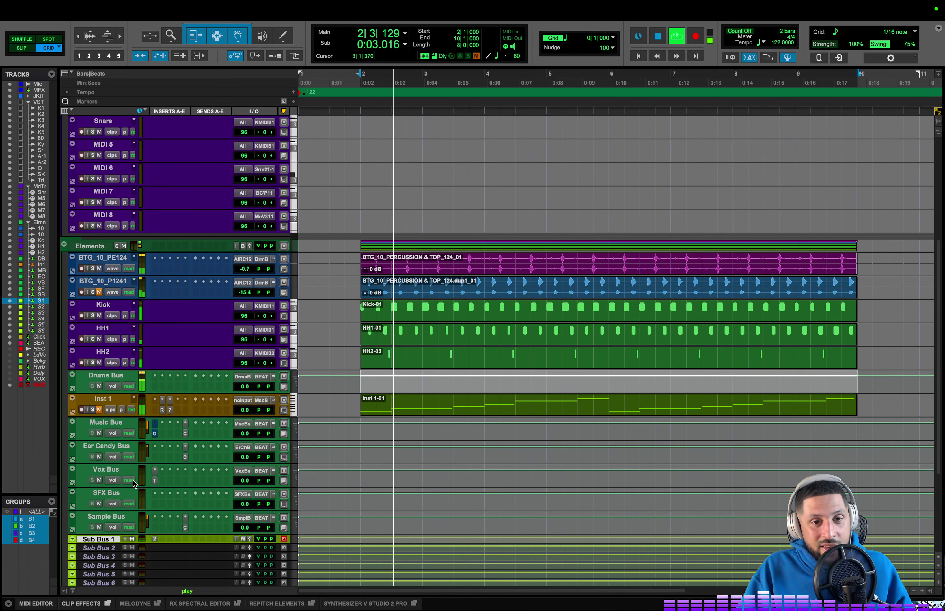
key(space)
- Review Rendition Lite on Inst 1 and Verberate 2 in demo mode on Sub Bus 1, closing the plug-in window with the SoundFlow pane shown
click(161, 410)
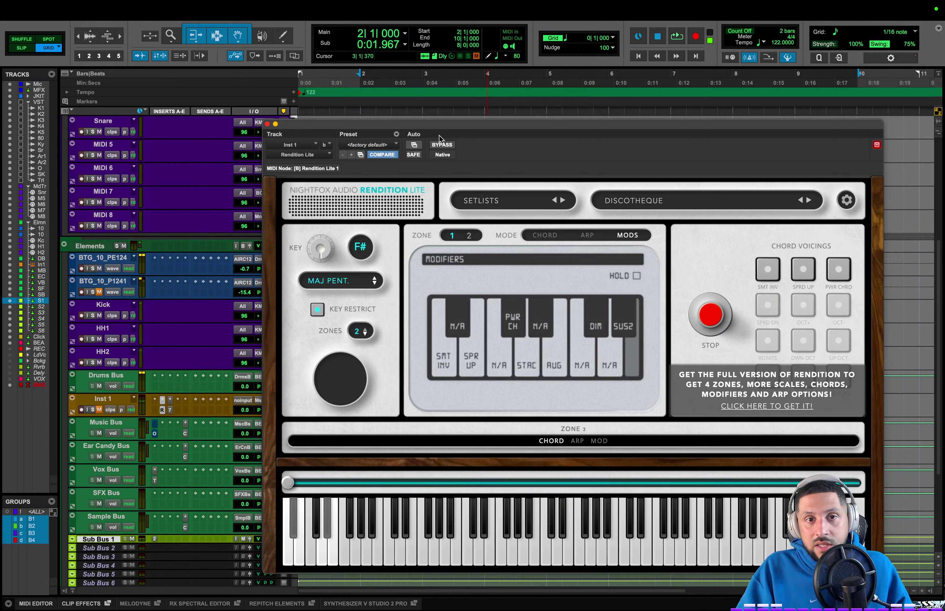
scroll(179, 535, down, 5)
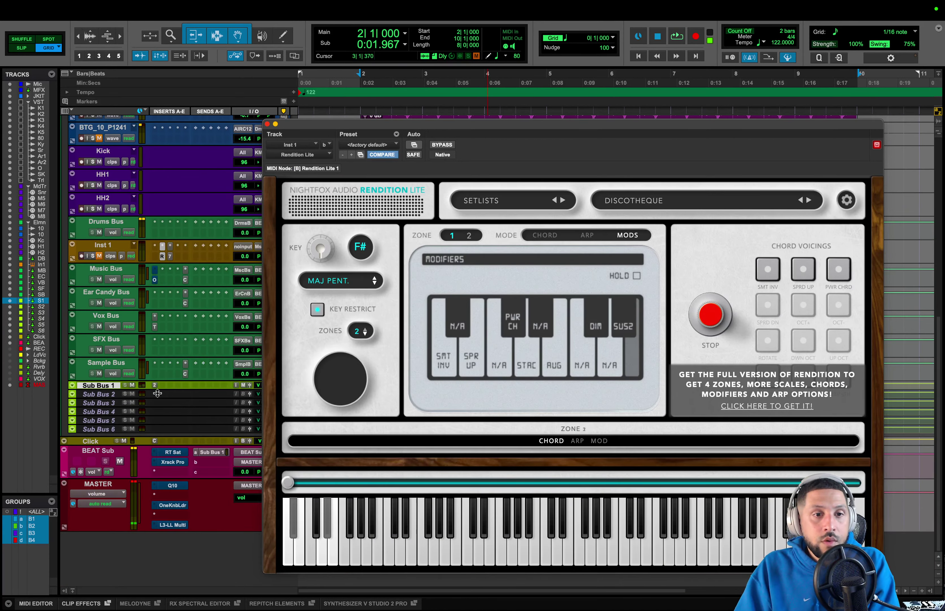
click(153, 385)
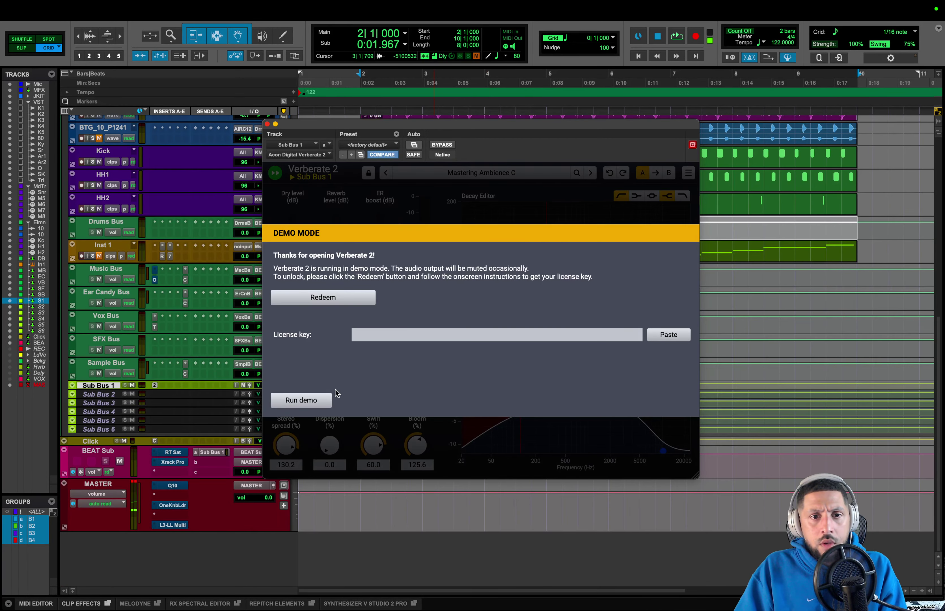
click(329, 398)
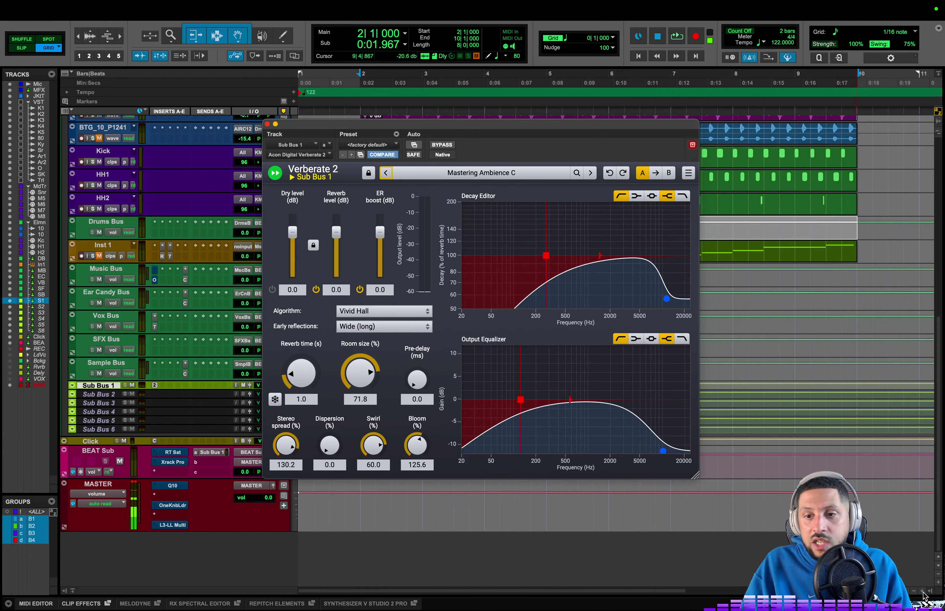
key(ctrl+space)
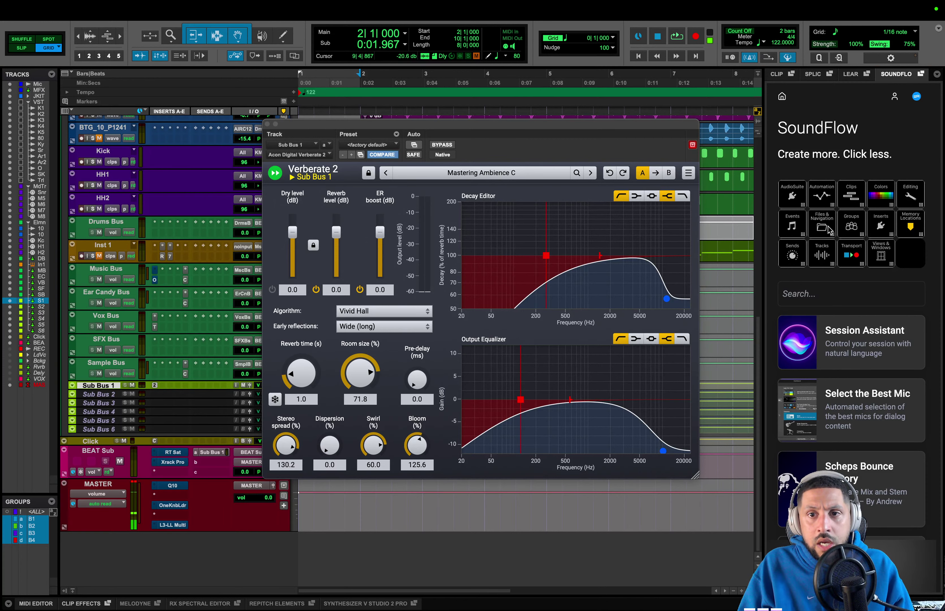
click(268, 124)
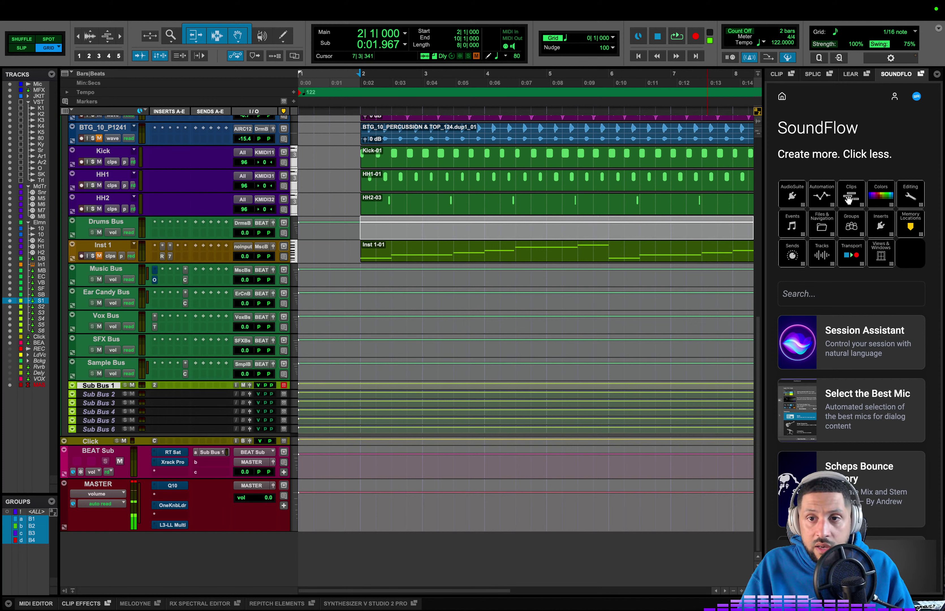
- Bring up SoundFlow's clip color swatches, set the BTG_10_PE124 track height to large and select that track
click(110, 222)
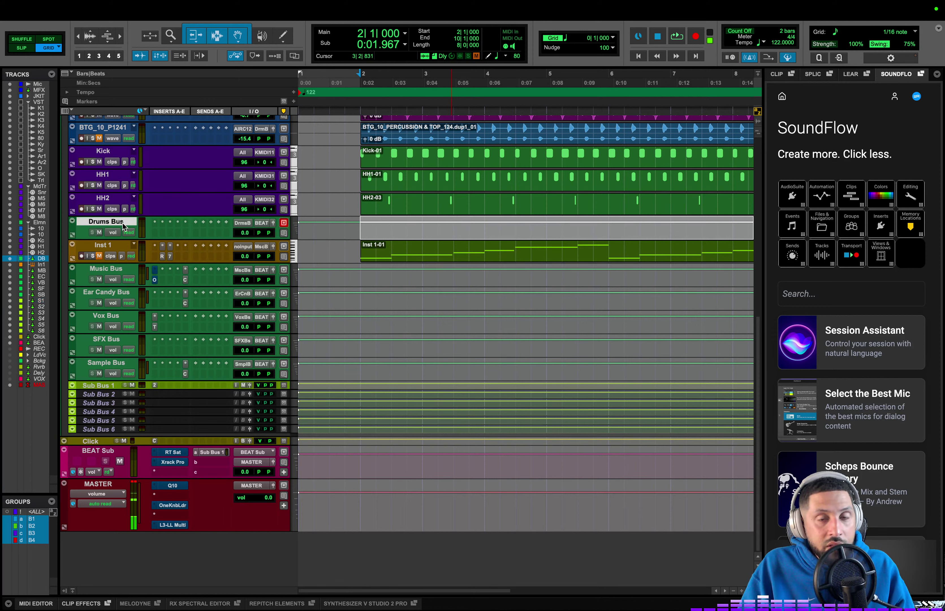
click(881, 203)
click(822, 205)
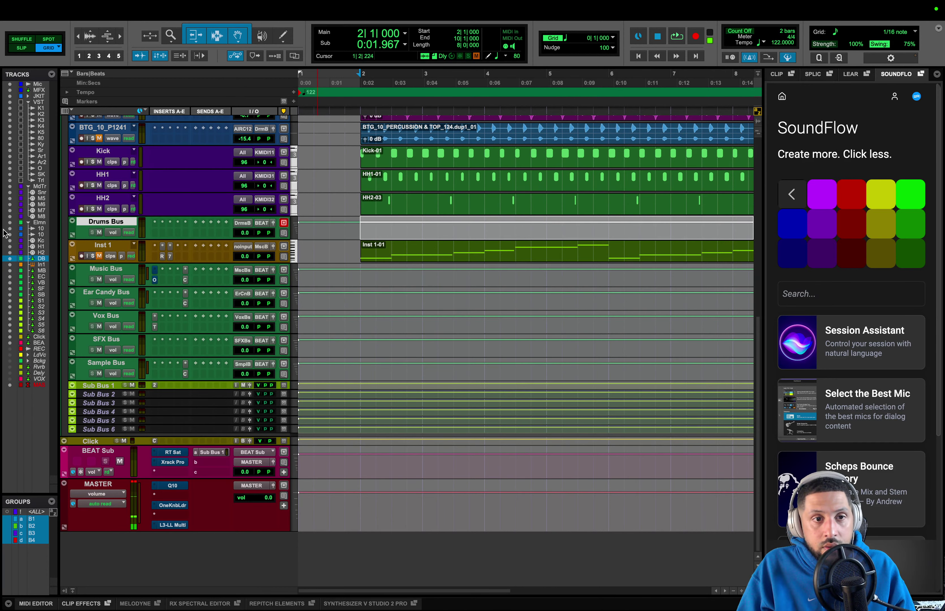
scroll(186, 255, up, 5)
click(294, 239)
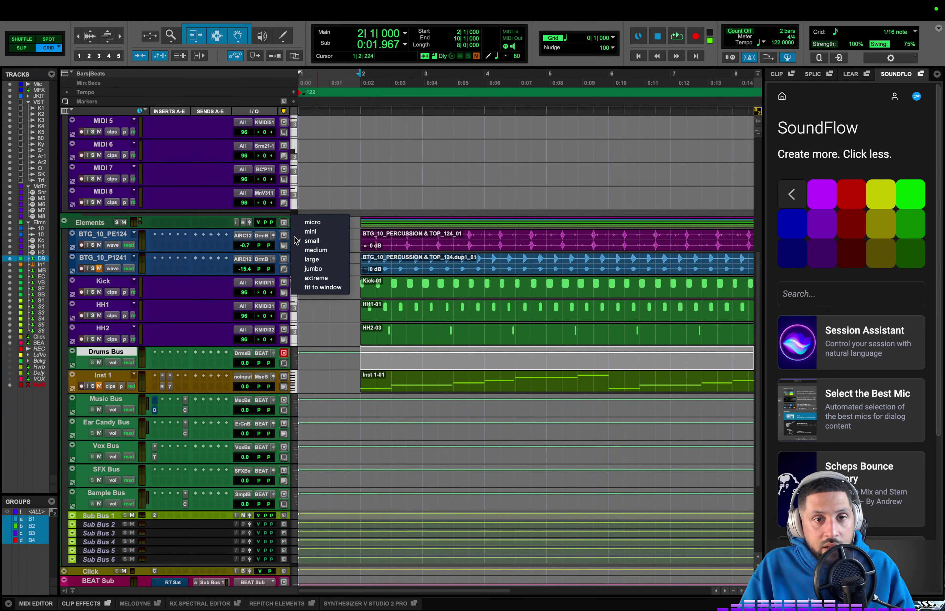
click(325, 259)
click(100, 238)
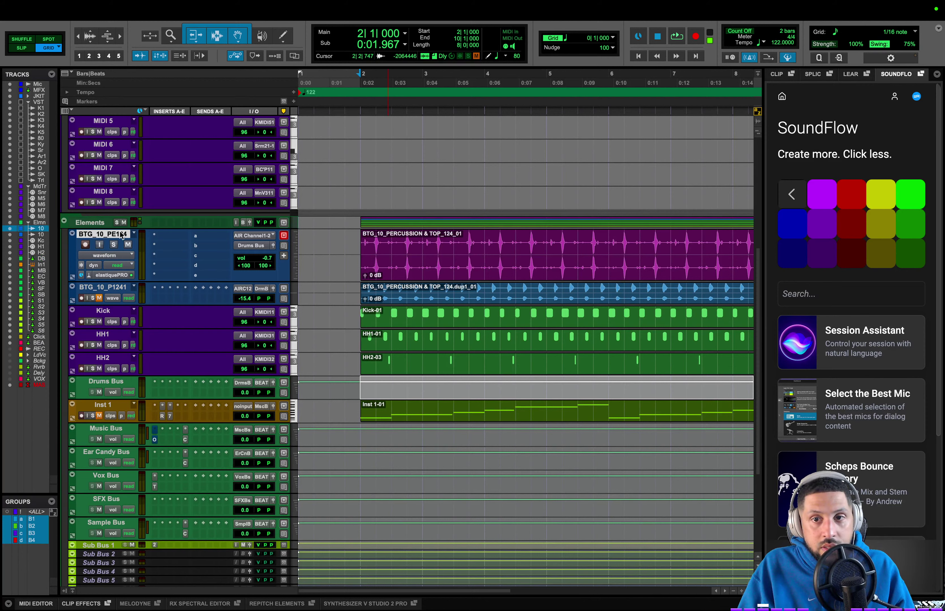
- Try yellow, bright green and purple SoundFlow swatches on the BTG_10_PERCUSSION & TOP_124_01 clip
click(831, 197)
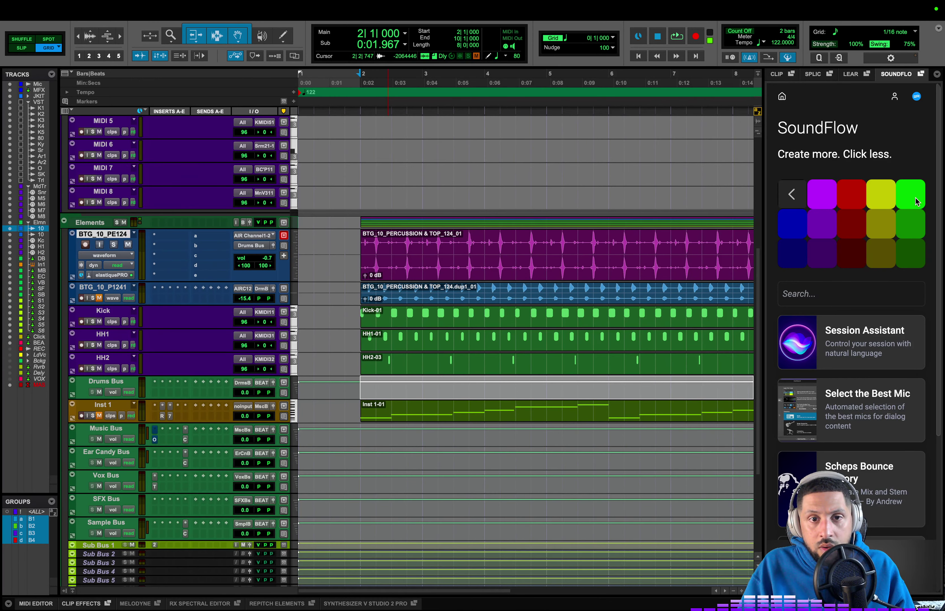
click(886, 197)
click(867, 195)
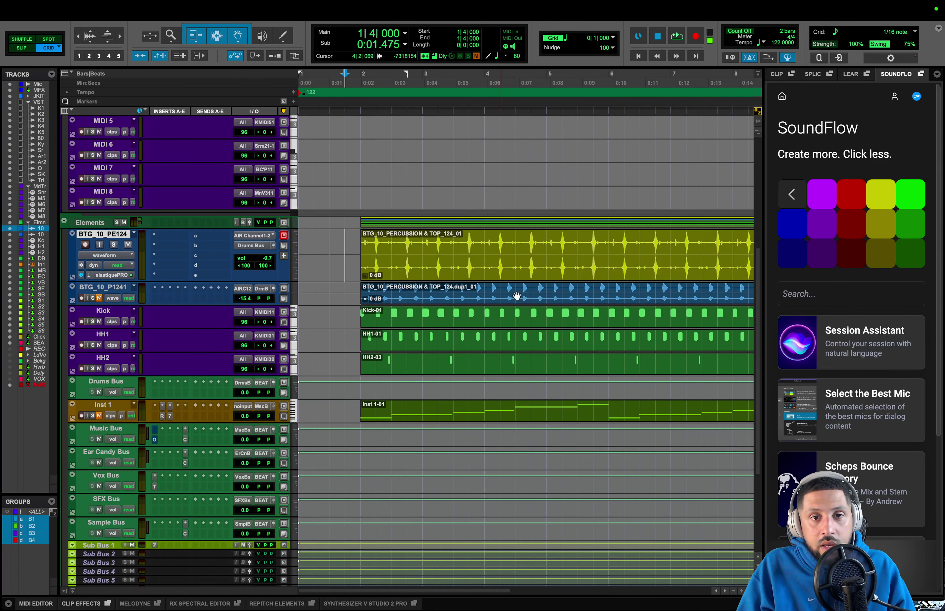
click(912, 197)
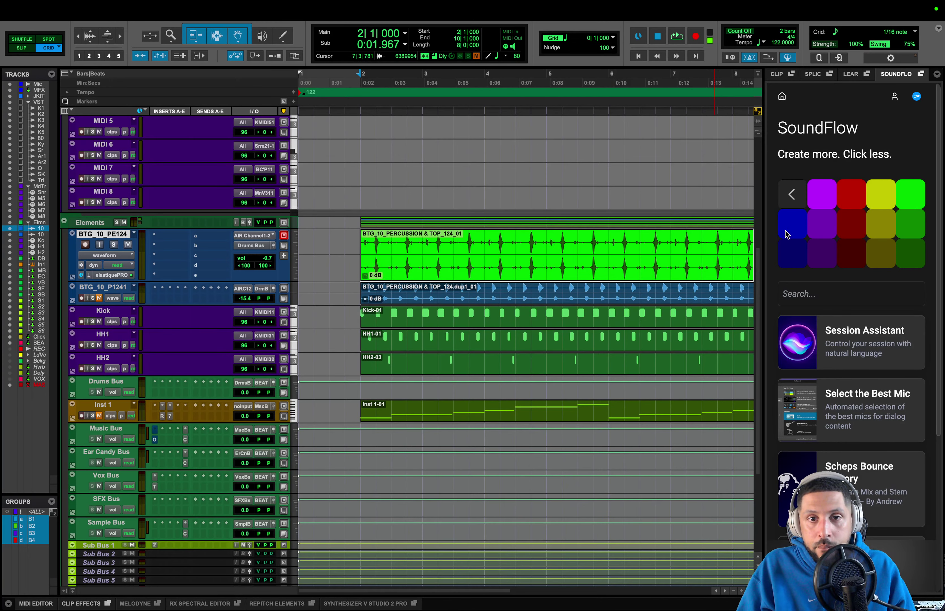
click(821, 195)
click(824, 197)
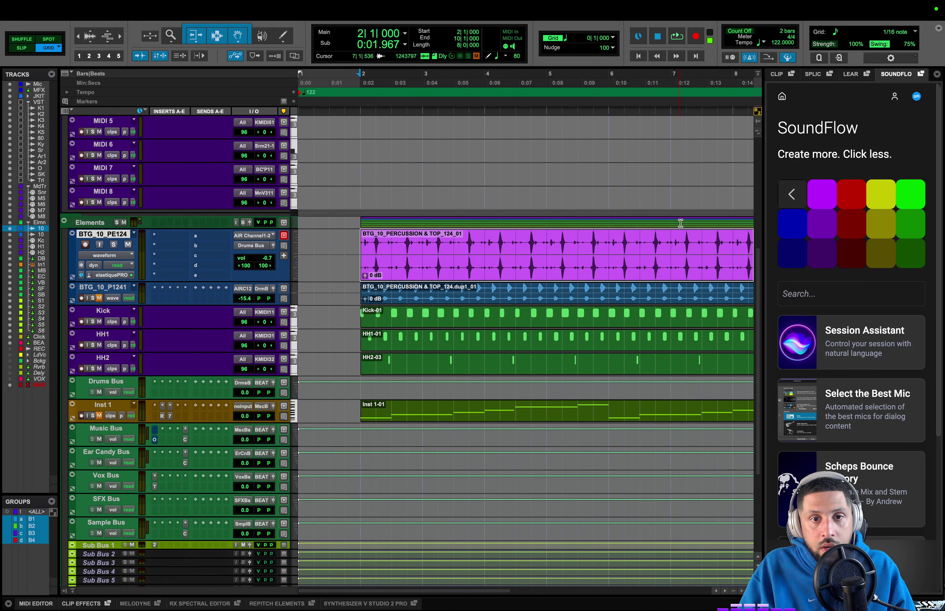
- Look at the native Color Palette for the BTG_10_PE124 track, close it and clear the clip selection
double_click(72, 251)
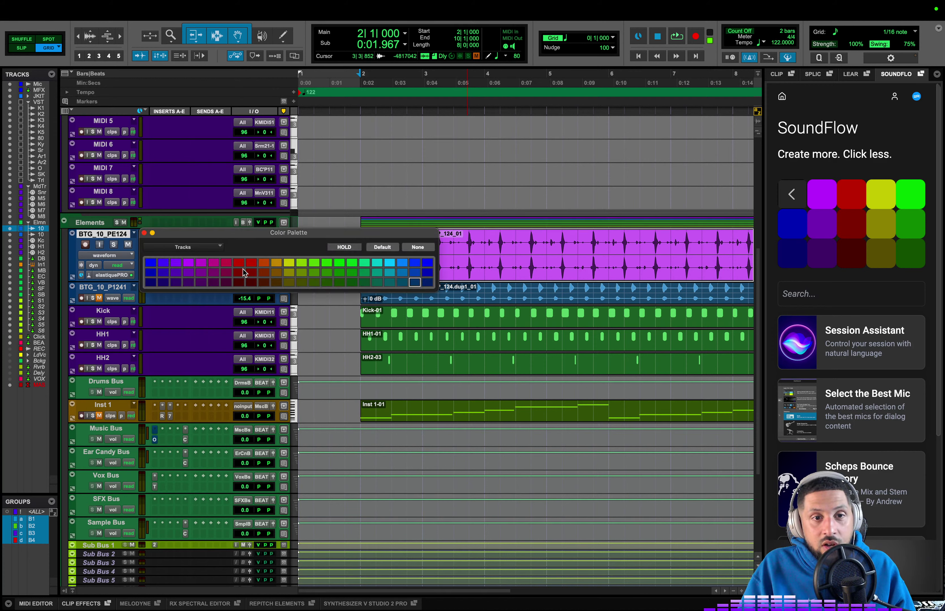
click(144, 233)
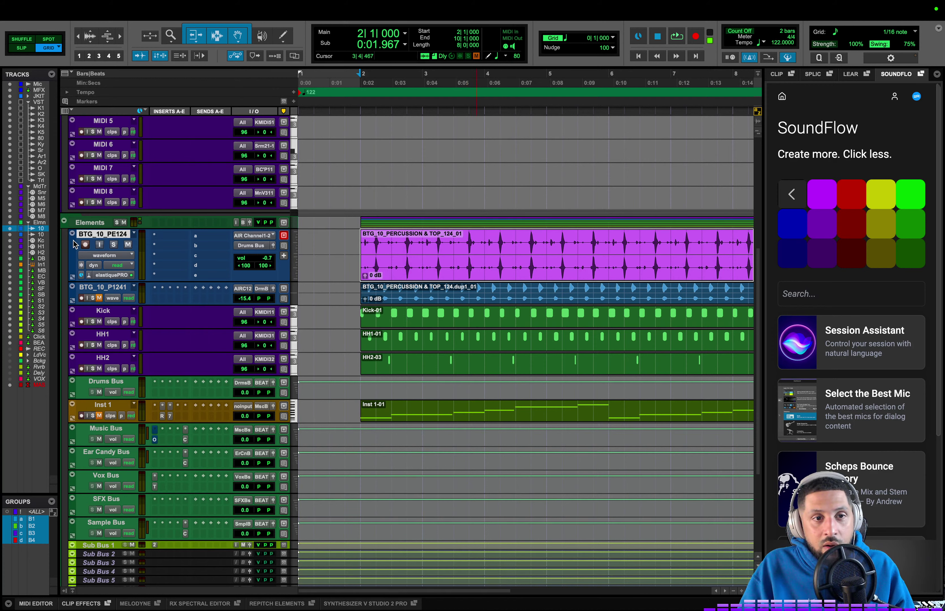
double_click(73, 244)
click(144, 233)
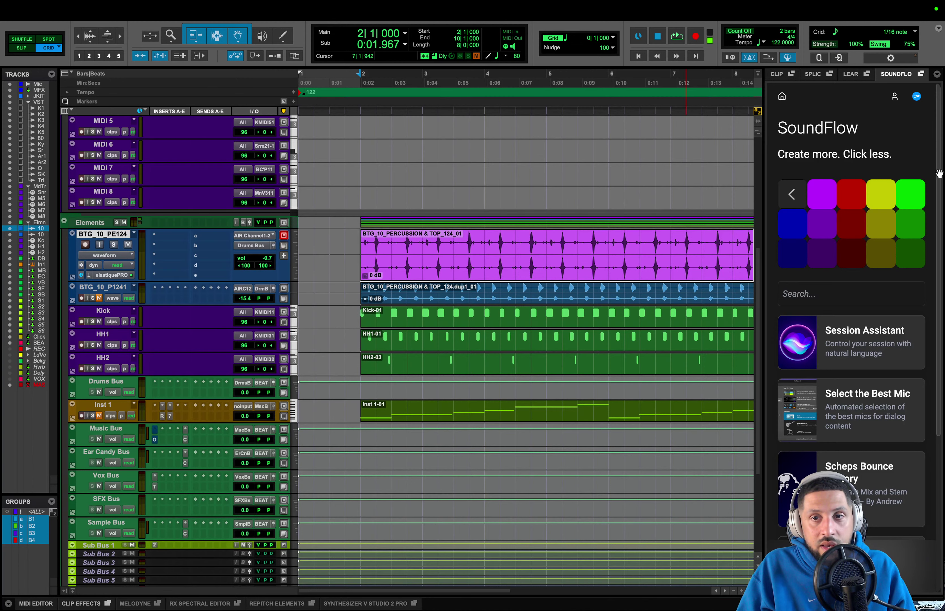
click(329, 235)
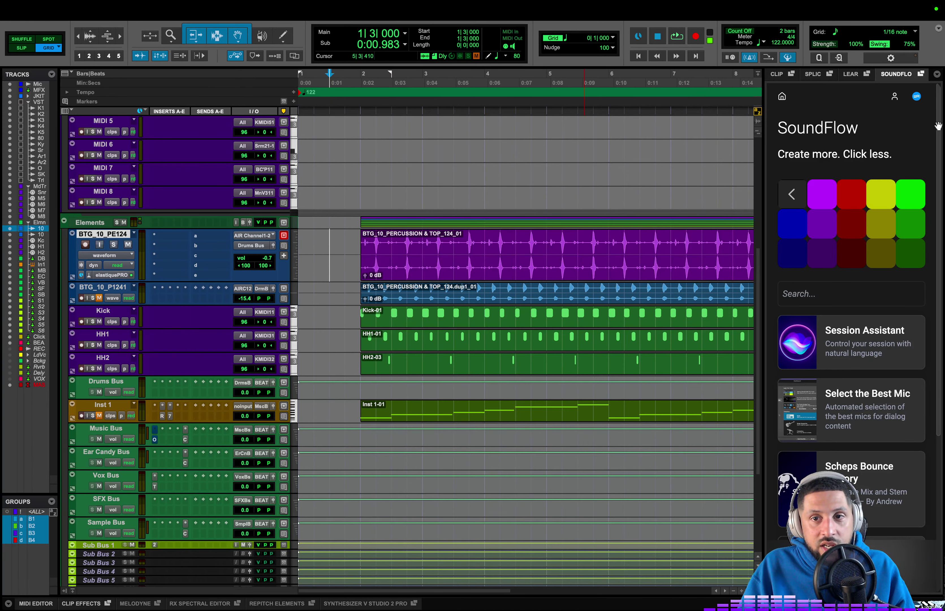
- Reselect the BTG_10_PERCUSSION & TOP_124_01 clip and color it red using SoundFlow's Clip Colors
click(789, 193)
click(793, 201)
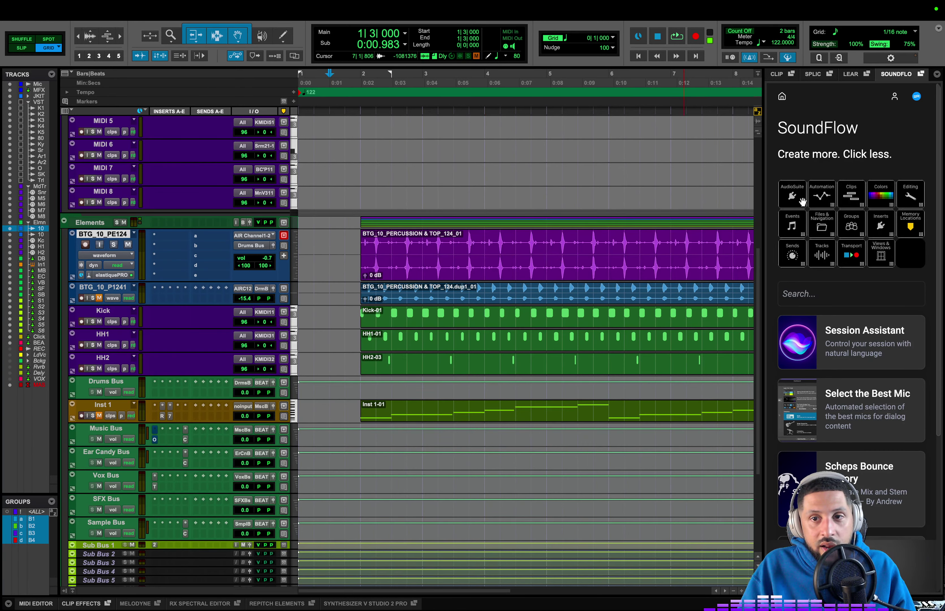
click(511, 278)
double_click(655, 275)
click(893, 202)
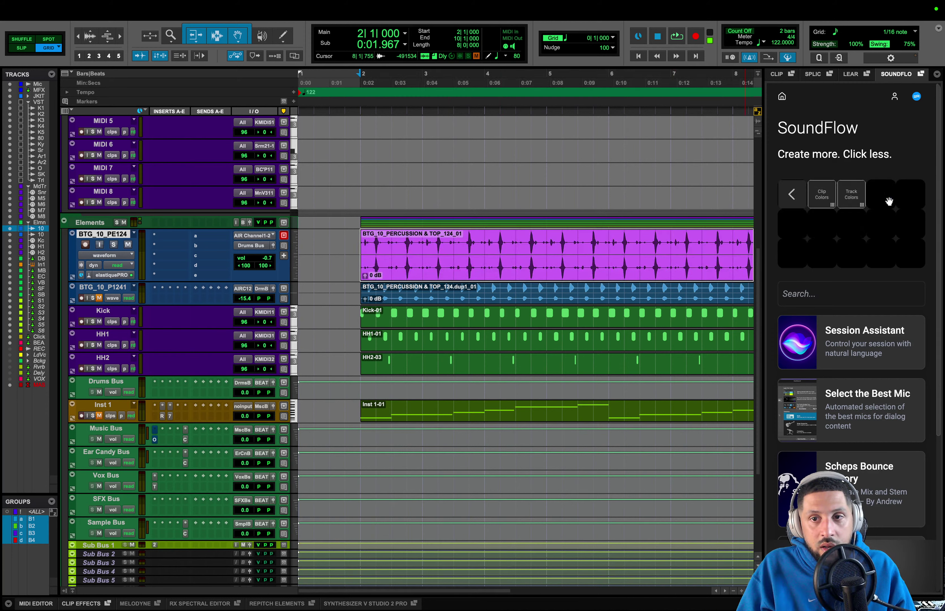
click(824, 204)
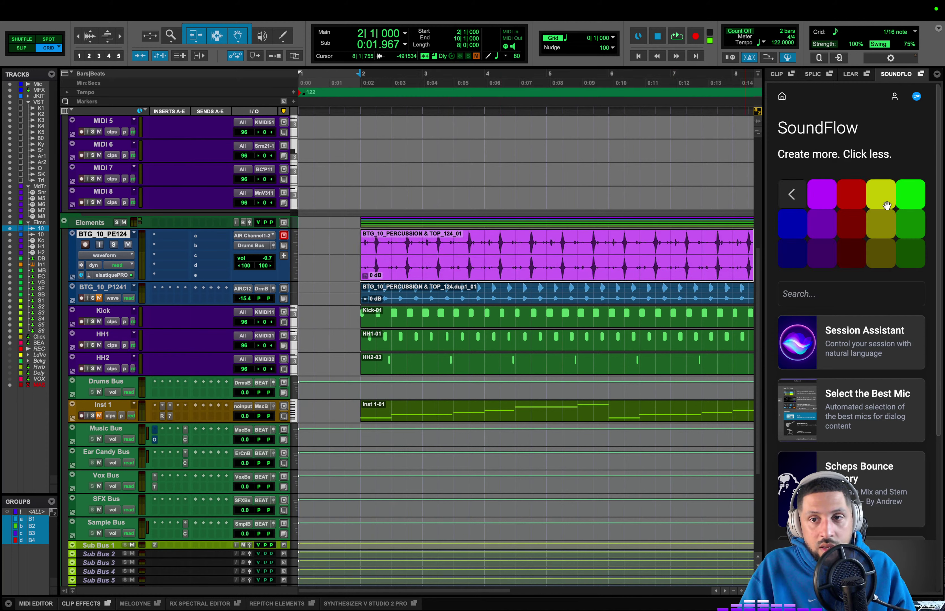
click(887, 228)
click(861, 230)
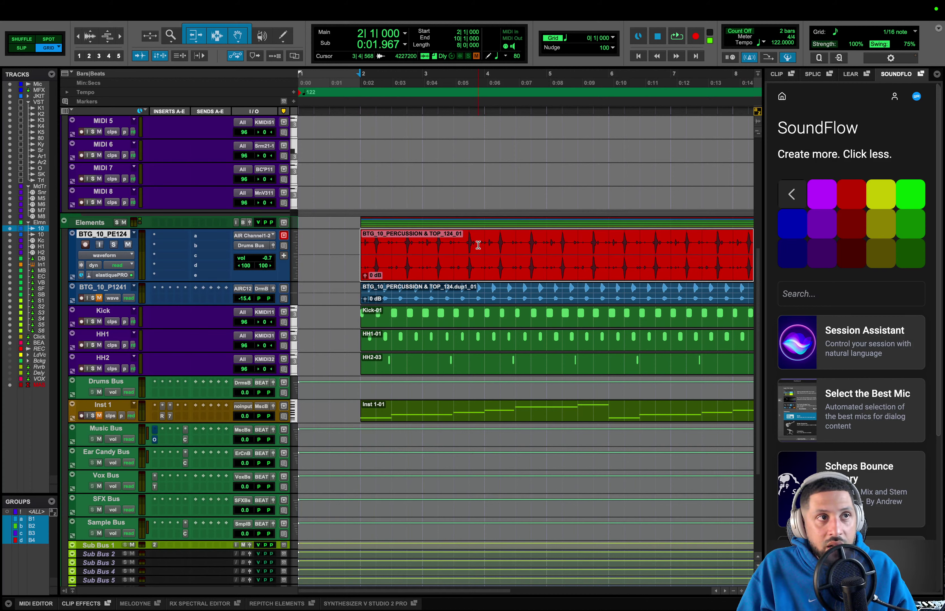
- Switch SoundFlow to Track Colors and recolor the BTG_10_PE124 track dark yellow, settling on bright green
click(793, 196)
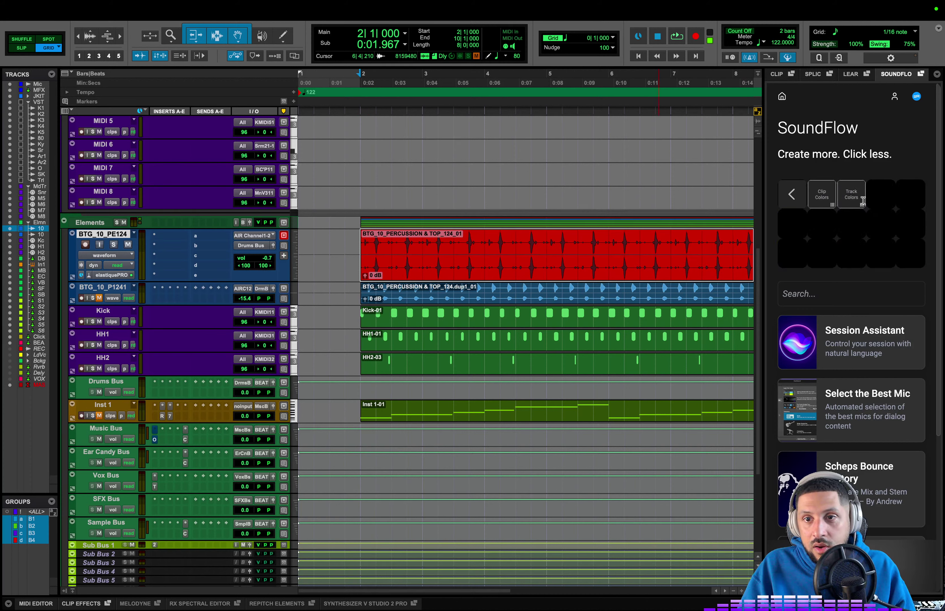
click(851, 202)
click(883, 237)
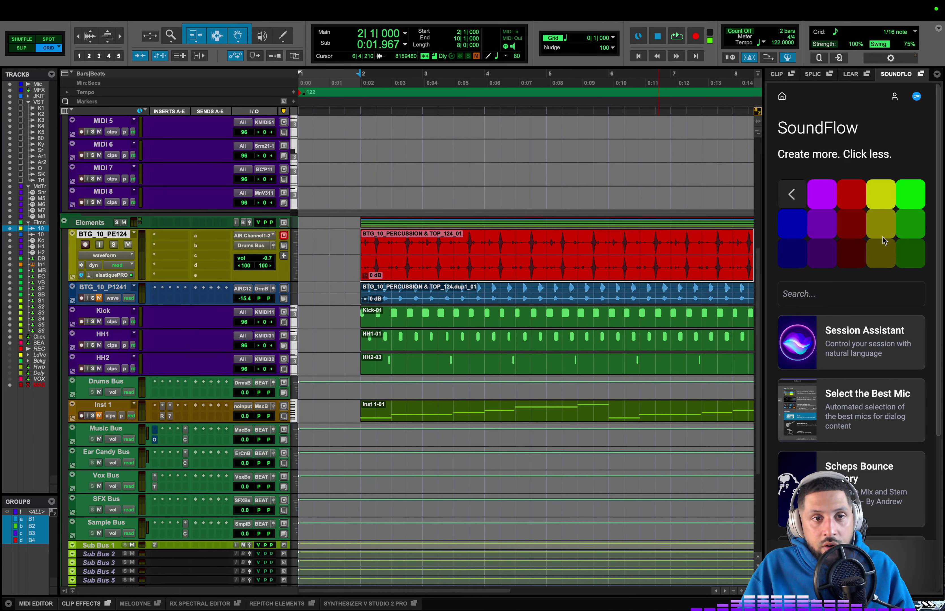
click(909, 198)
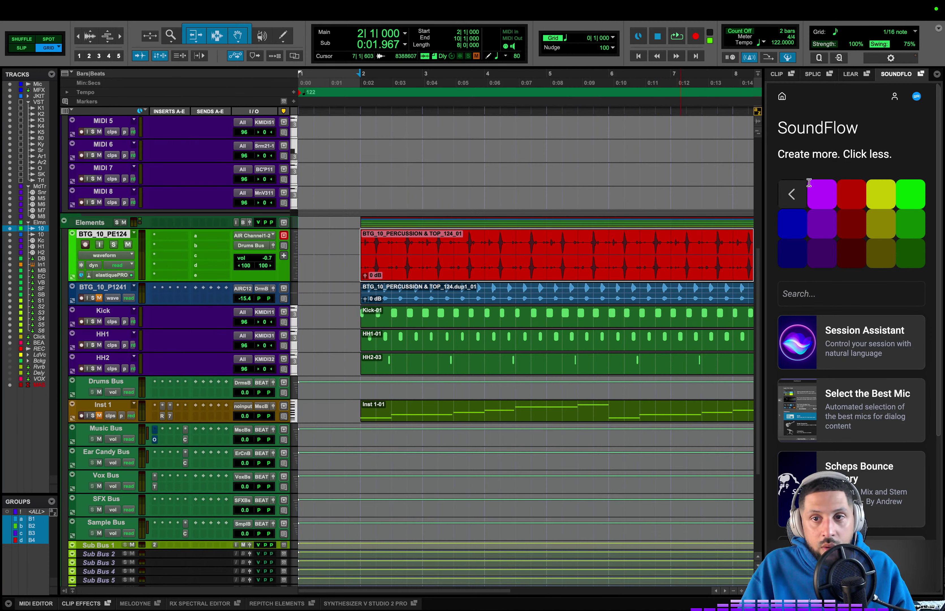
- Recolor the BTG_10_PERCUSSION & TOP_124_01 clip bright green with SoundFlow's Clip Colors and clear the selection
click(794, 193)
click(822, 194)
click(914, 195)
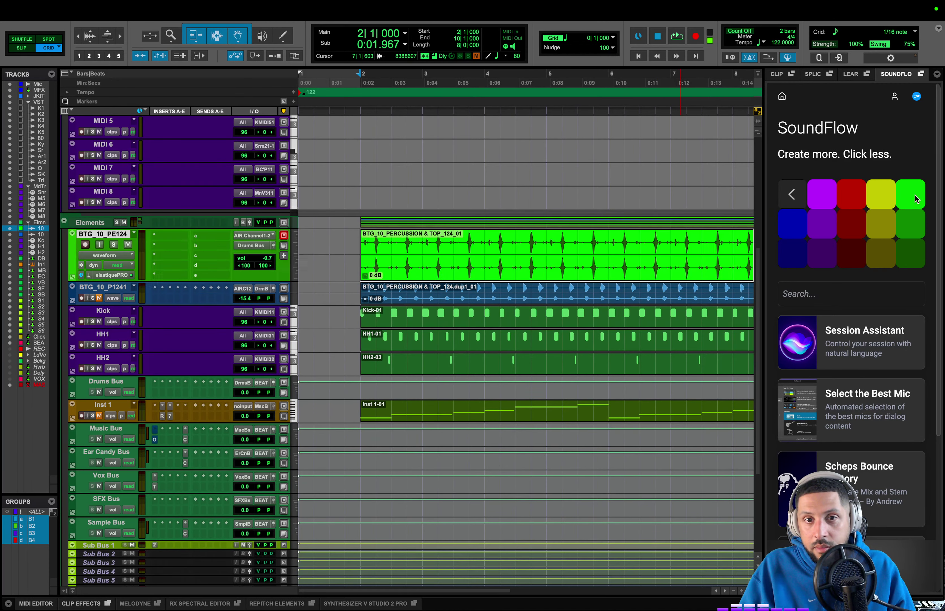
click(316, 256)
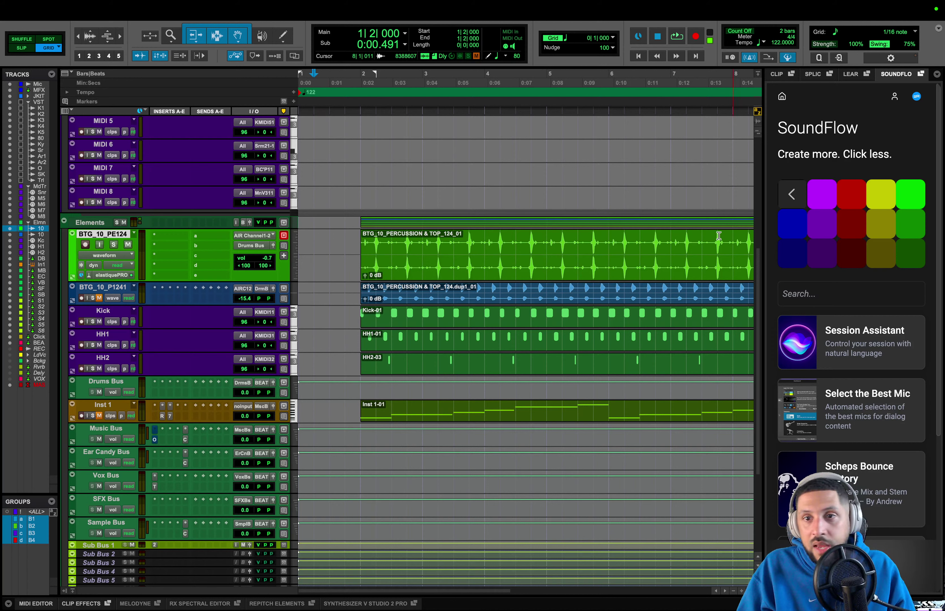
- Apply SoundFlow's clip Loop command to the BTG_10_PERCUSSION & TOP_124_01 clip, accepting the prefilled number of loops
click(796, 198)
click(792, 196)
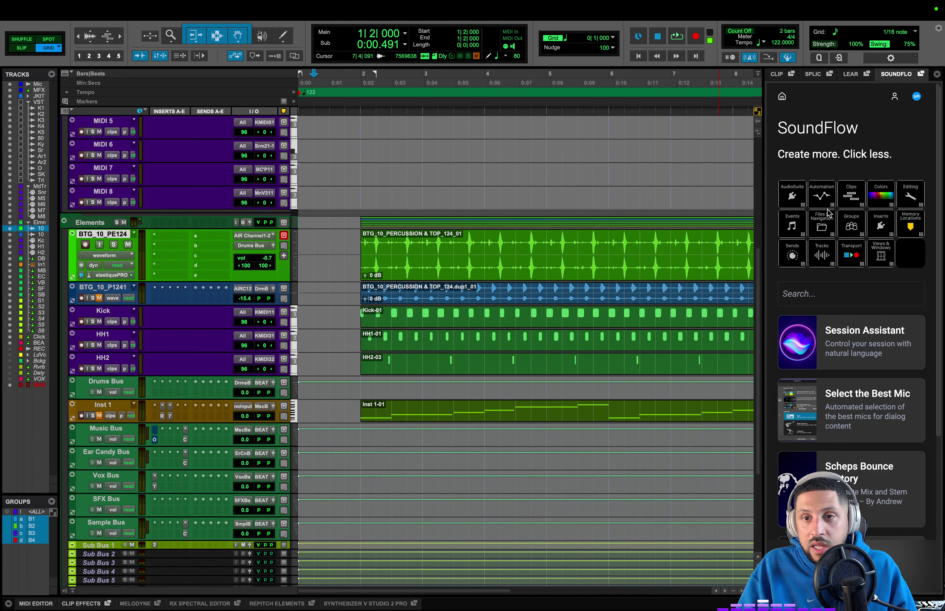
click(849, 198)
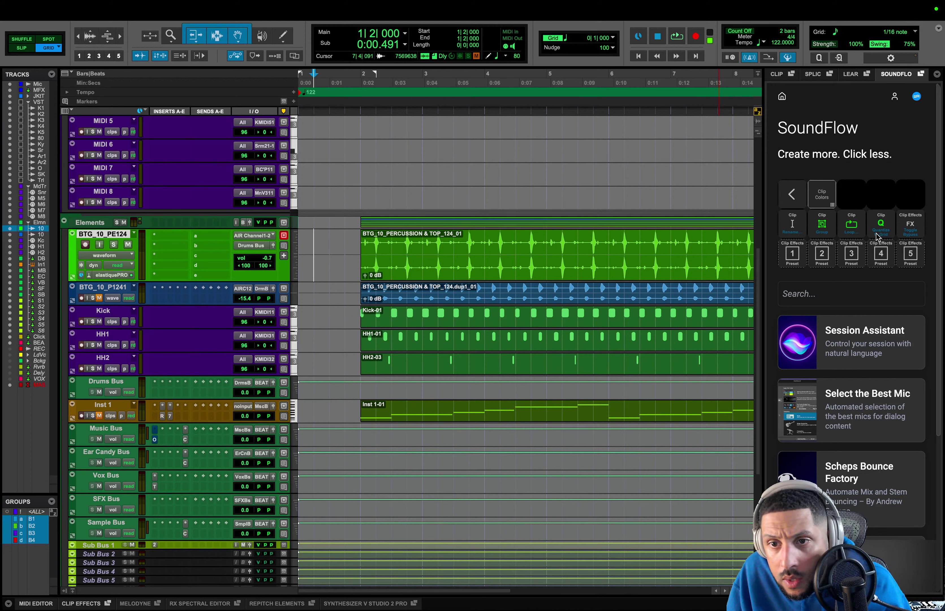
click(627, 270)
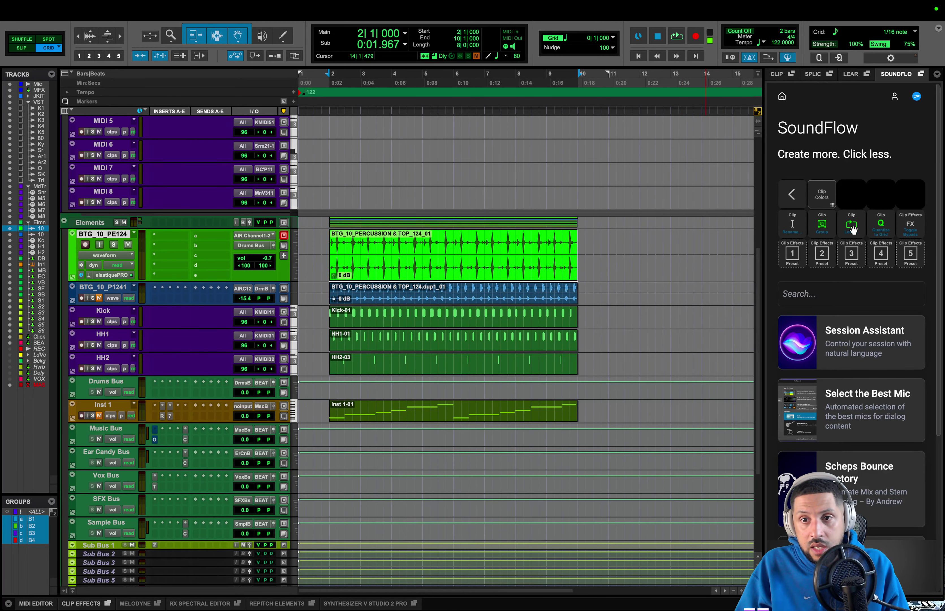
click(854, 230)
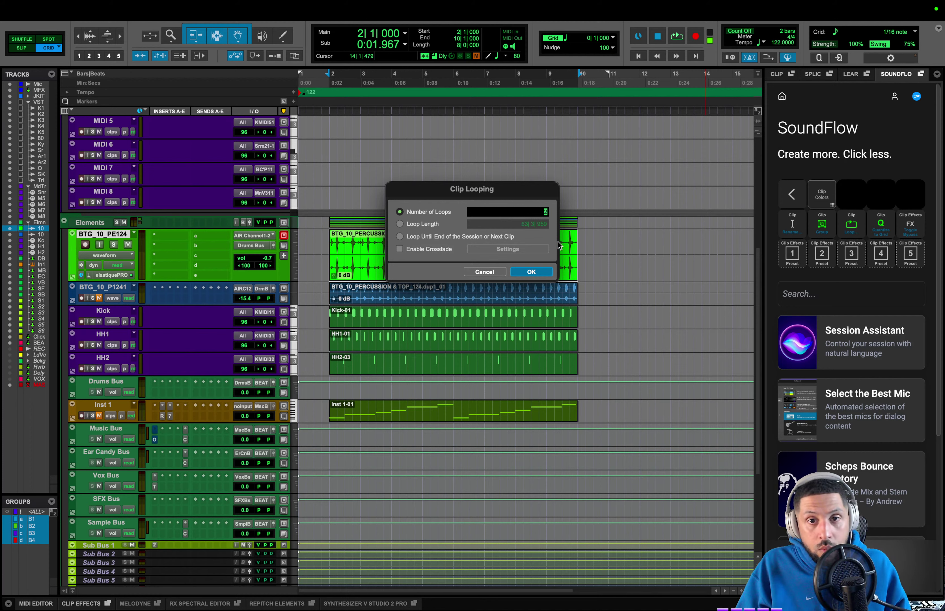
click(535, 273)
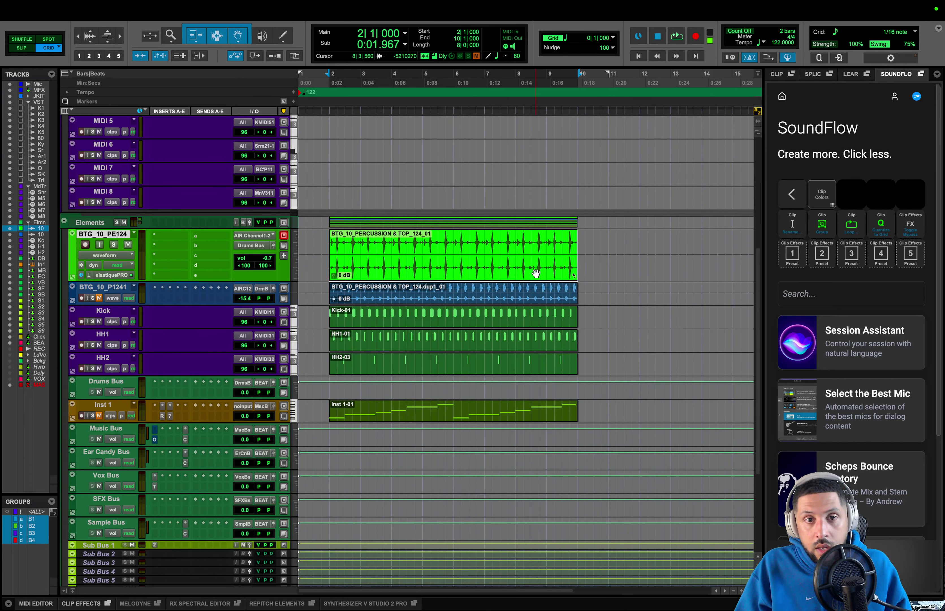
- Loop the BTG_10_PERCUSSION & TOP_124_01 clip again with the number of loops set to 2 and check its extent
click(853, 229)
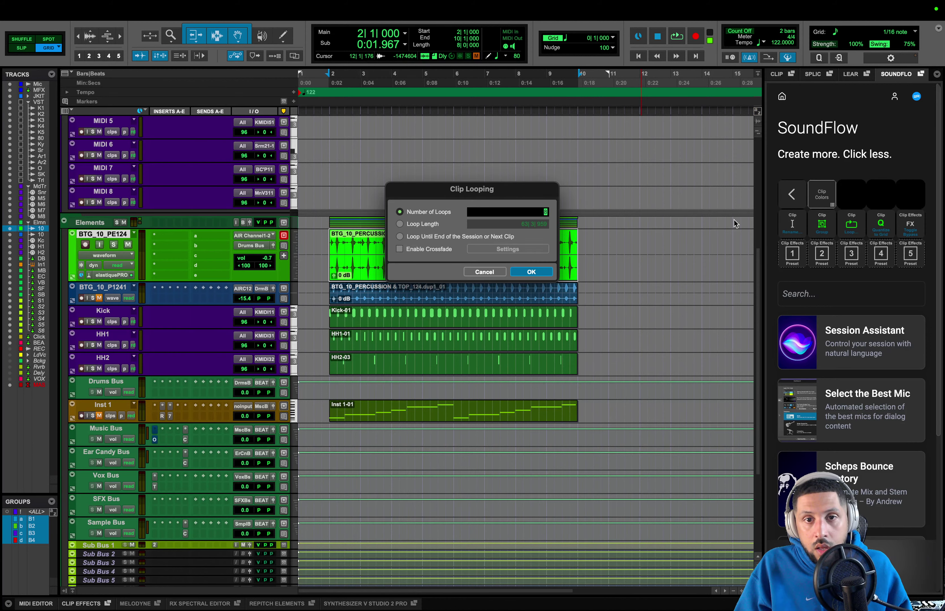
text(2)
click(535, 272)
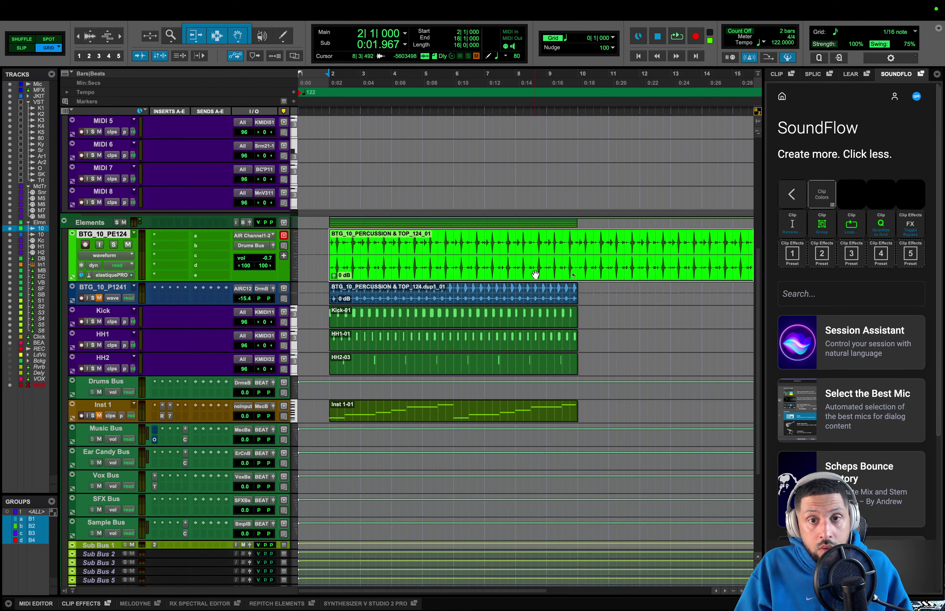
scroll(541, 274, right, 10)
scroll(541, 274, left, 6)
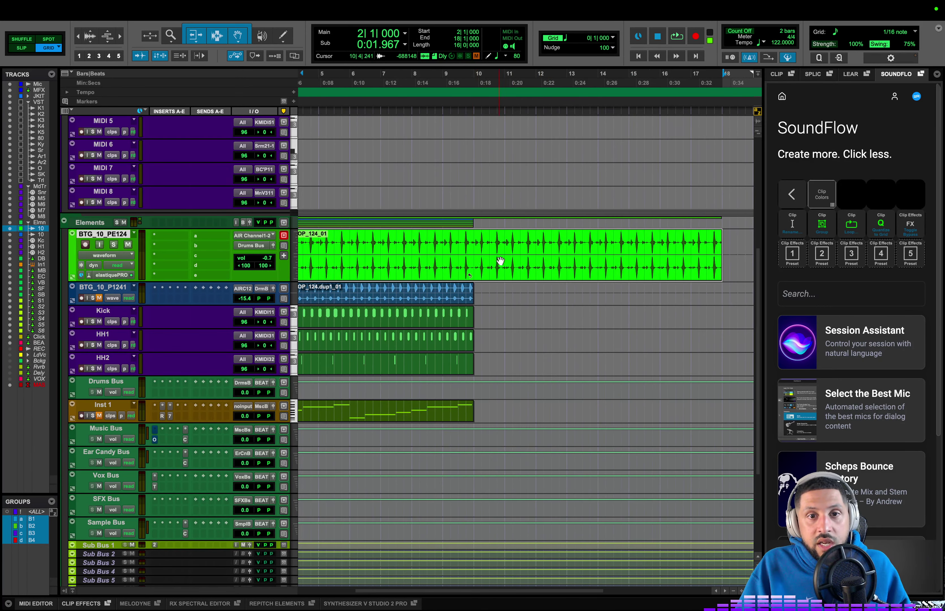
scroll(532, 264, left, 5)
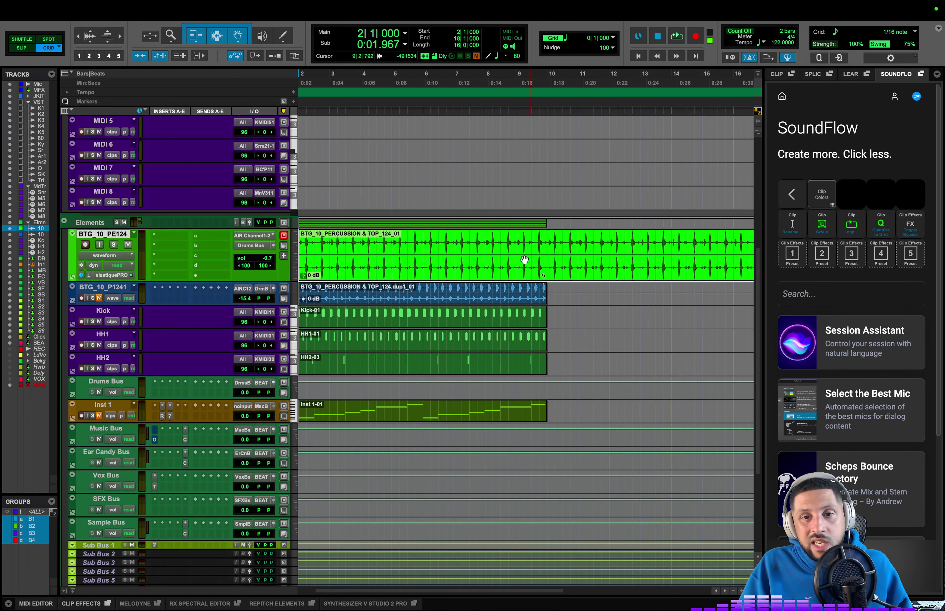
- Undo the looping of the BTG_10_PERCUSSION & TOP_124_01 clip and duplicate the clip at bar 10
click(550, 248)
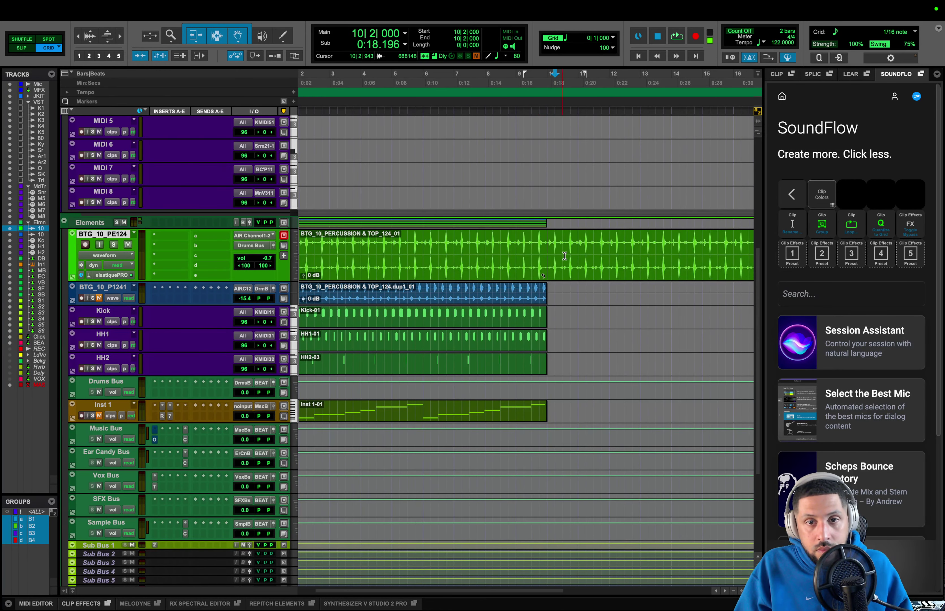
click(606, 264)
key(b)
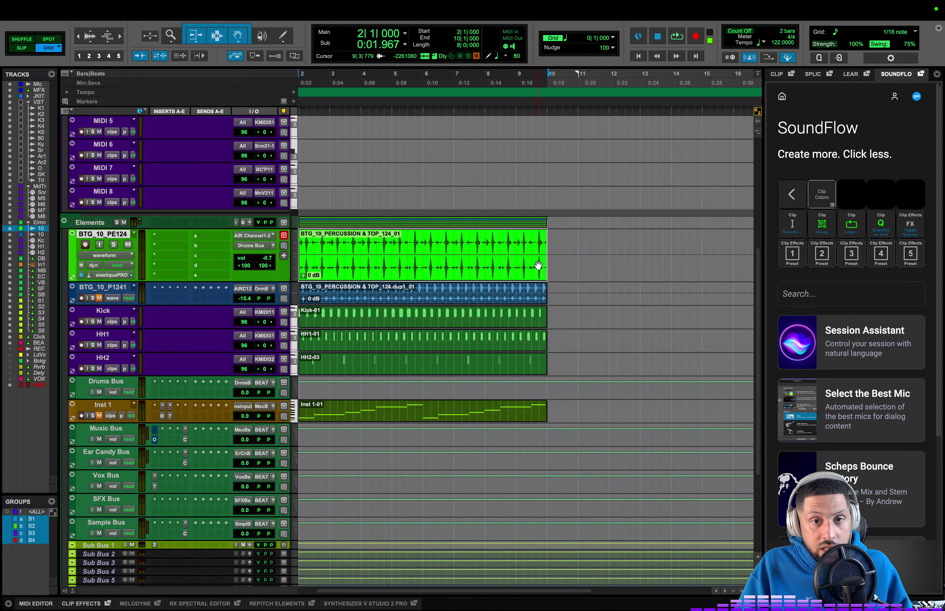
scroll(576, 262, left, 2)
click(633, 257)
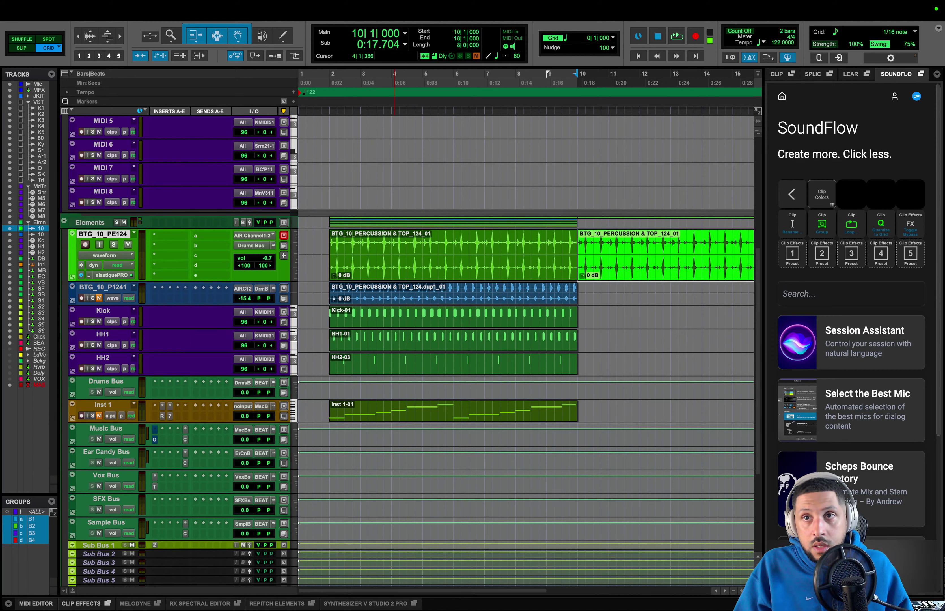
- Select the Kick-01 clip and undo the duplication of the percussion clip at bar 10
click(574, 317)
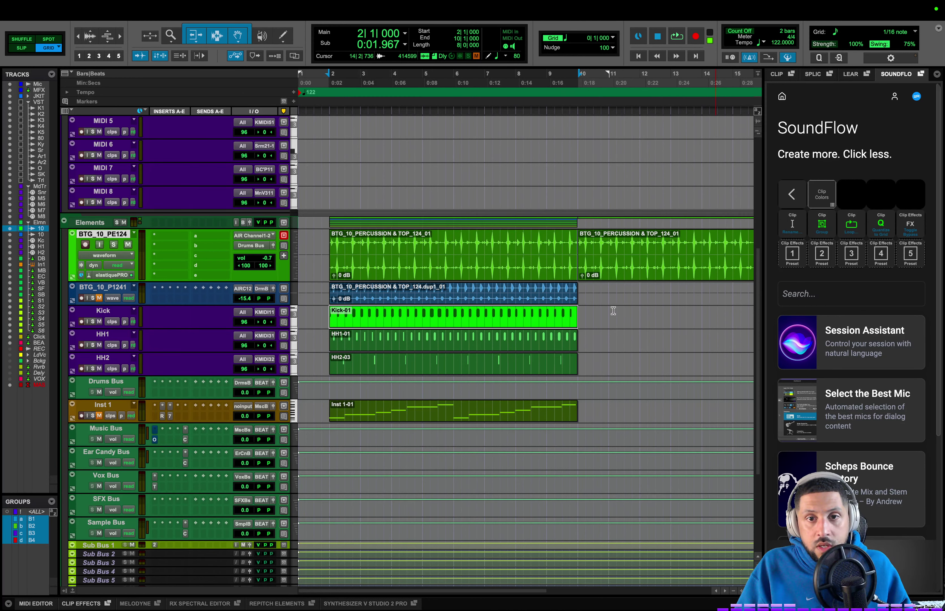
click(597, 267)
key(alt+super+z)
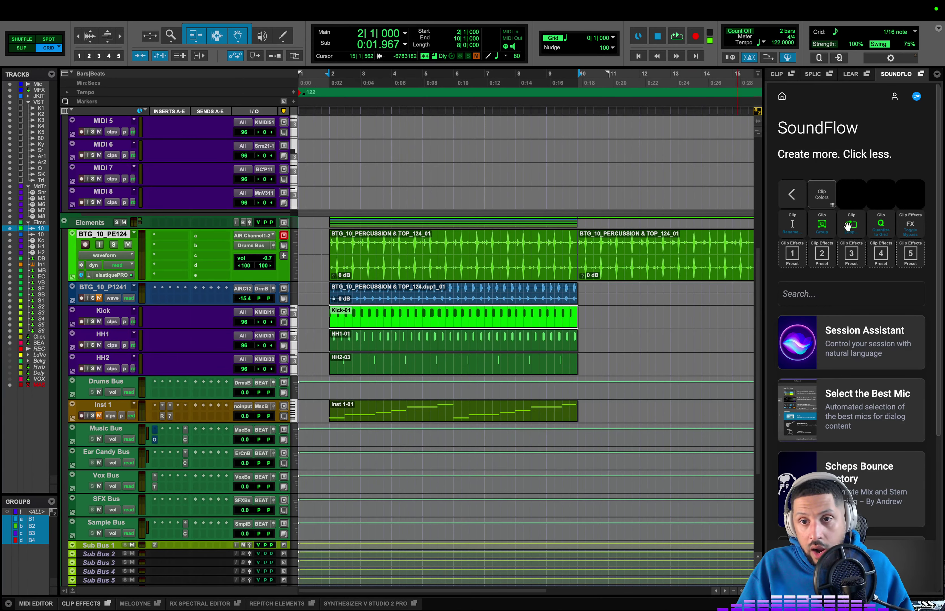
key(super+z)
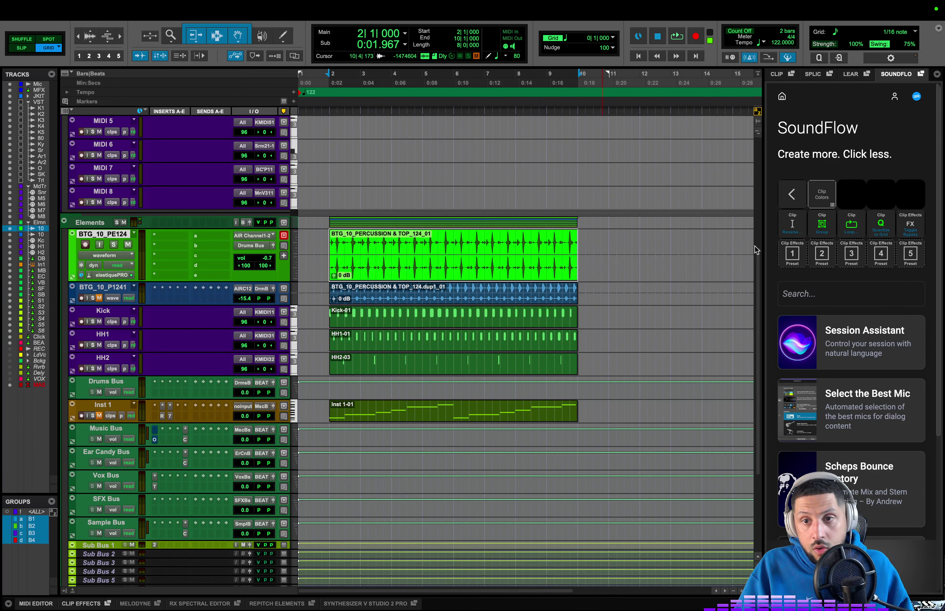
- Try SoundFlow's clip Loop command on the percussion clip once more and select the Kick-01 clip
click(854, 231)
click(516, 272)
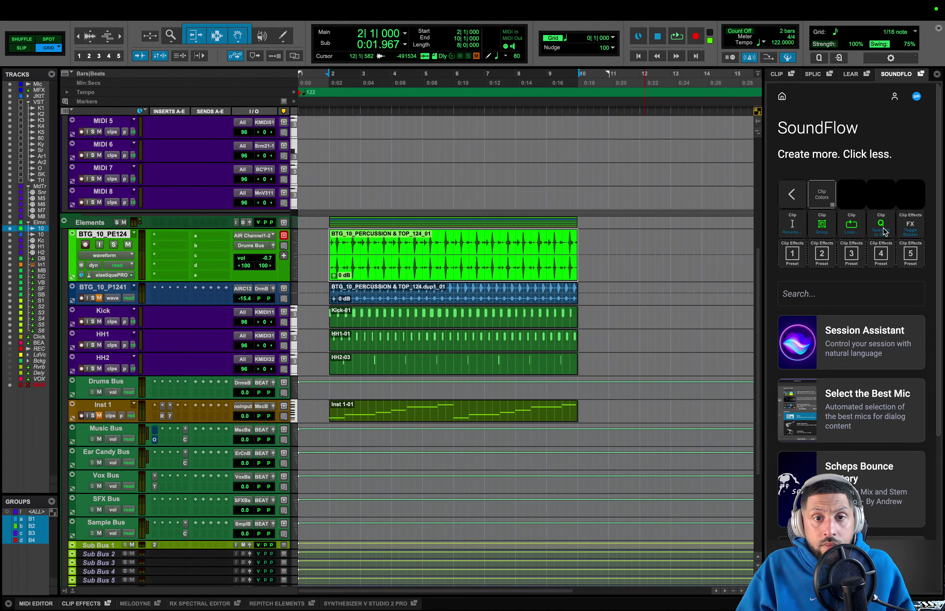
click(500, 301)
click(500, 303)
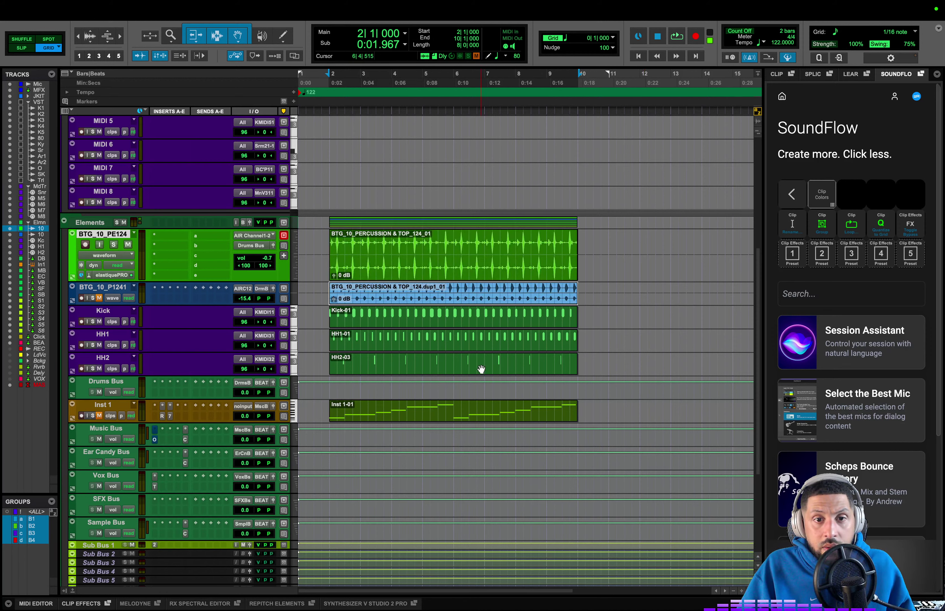
click(493, 325)
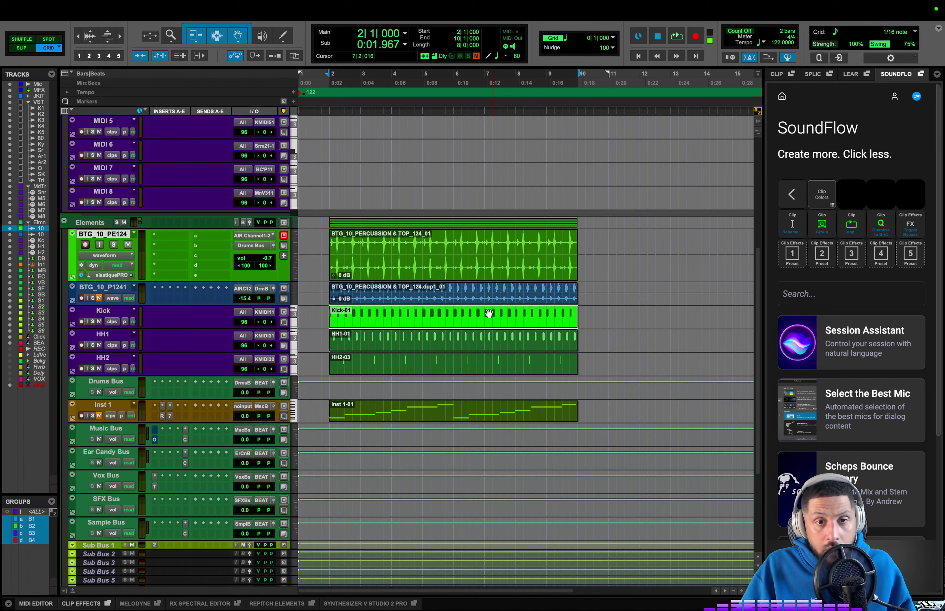
- Look through SoundFlow's command categories and feature list, and examine its Tracks commands
scroll(911, 226, down, 1)
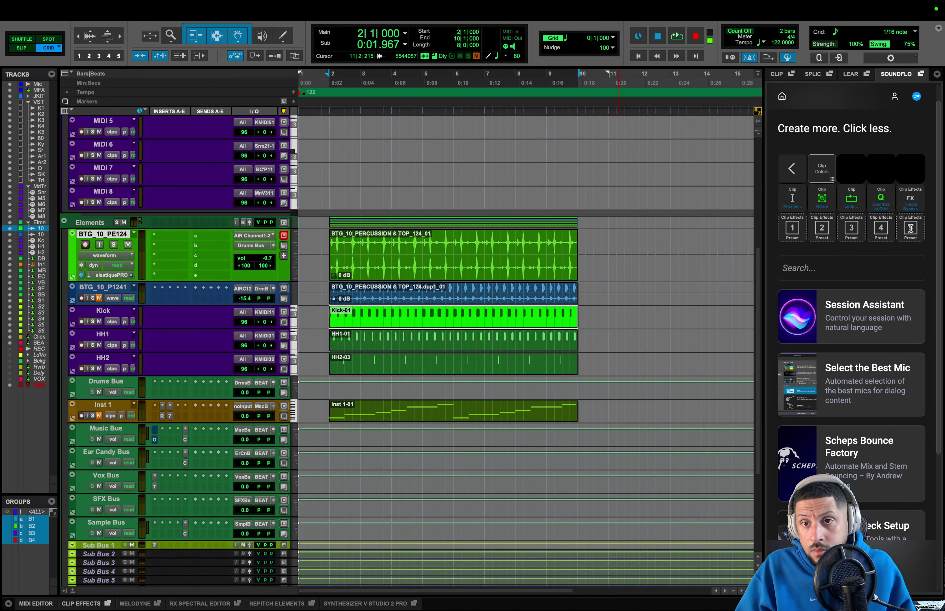
scroll(814, 220, up, 1)
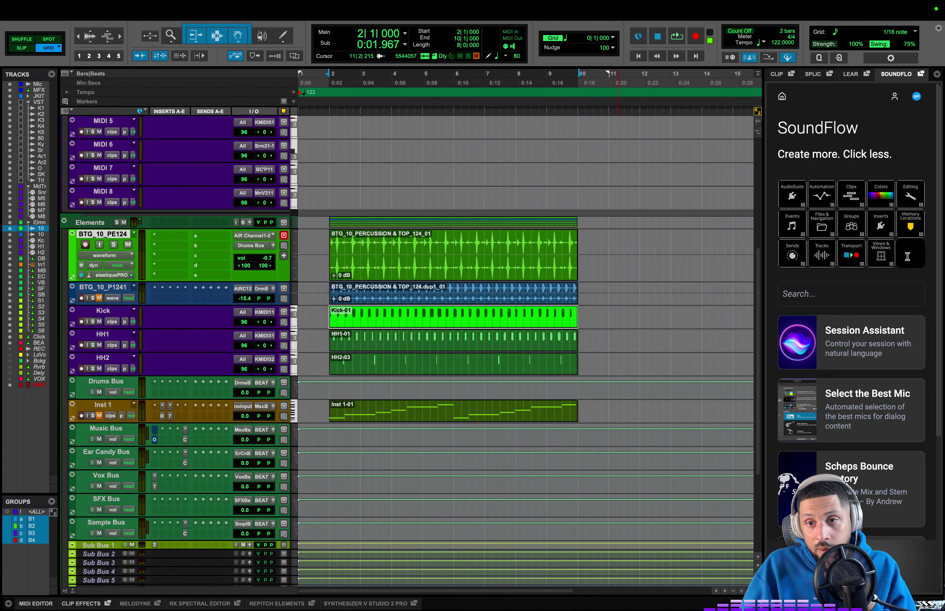
scroll(906, 270, down, 5)
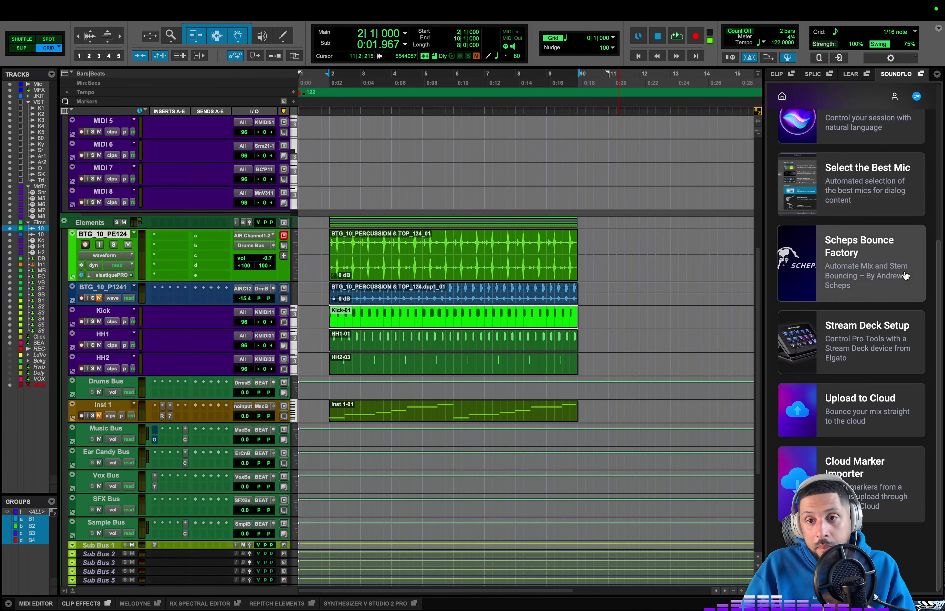
scroll(906, 274, up, 5)
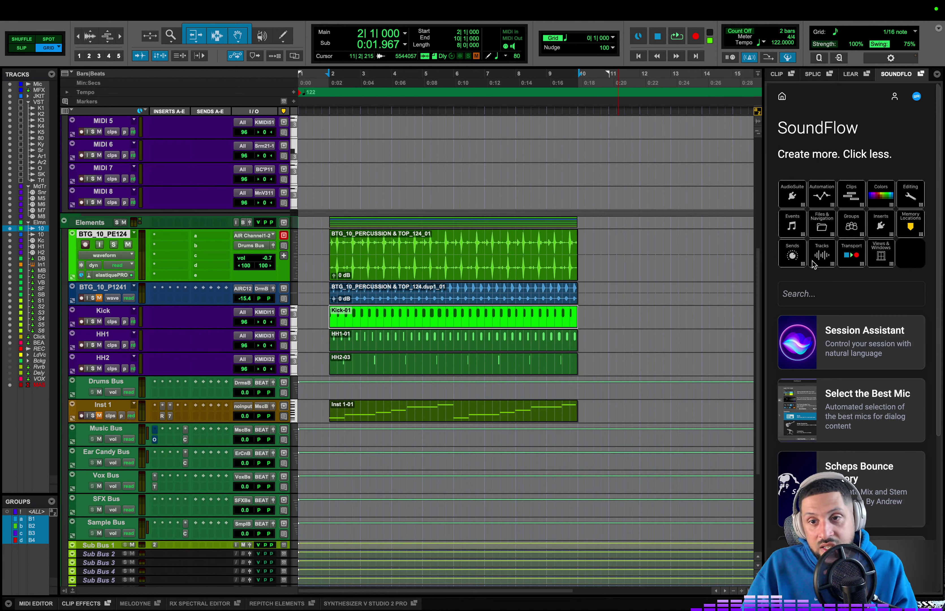
click(820, 258)
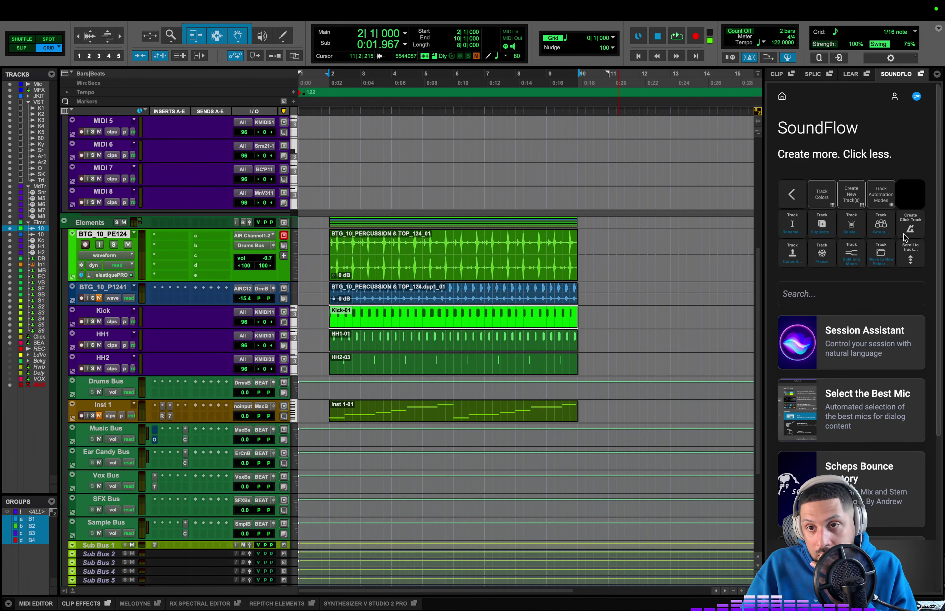
scroll(826, 285, down, 6)
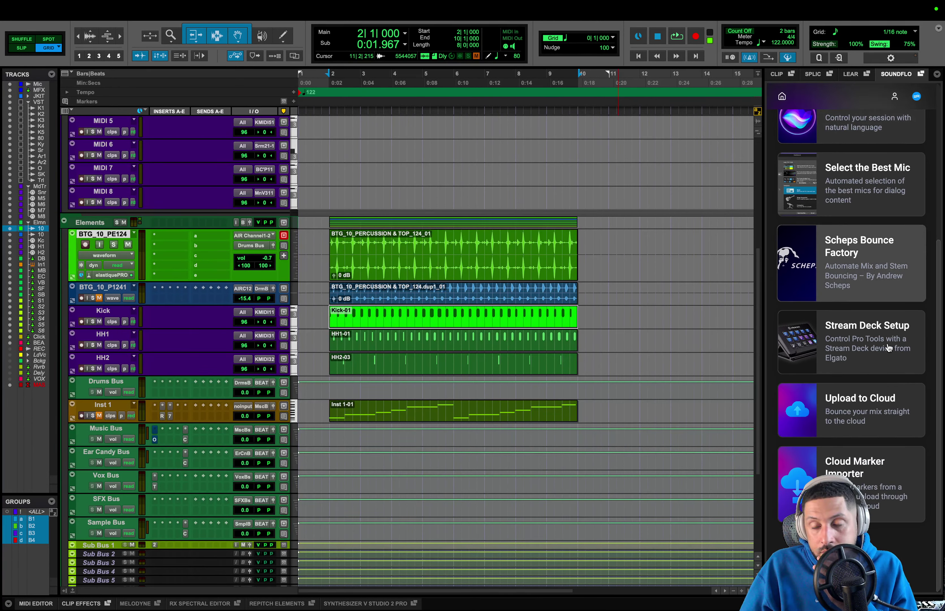
scroll(883, 348, up, 6)
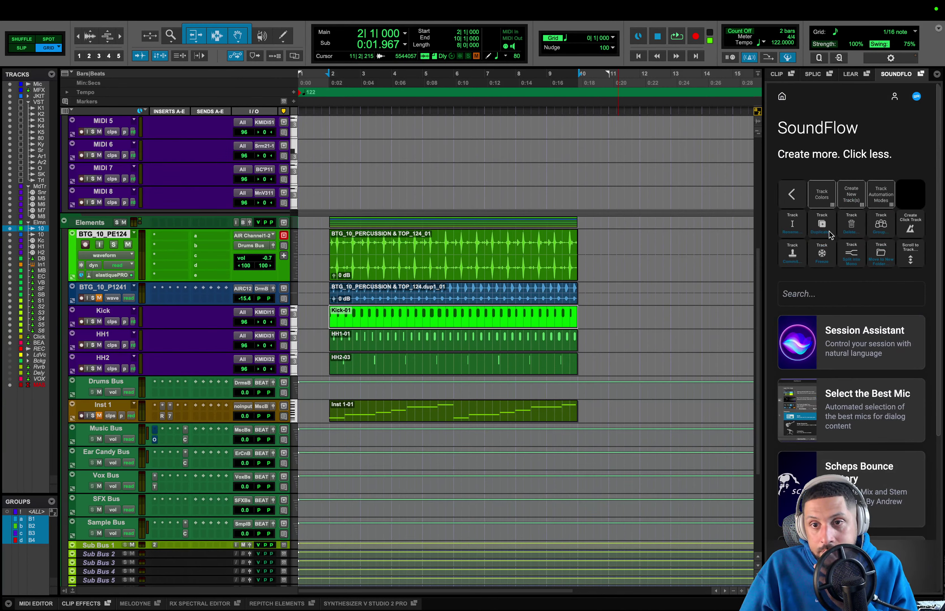
- Examine and cancel the Duplicate Tracks options, reselect the BTG_10_PE124 track, and view SoundFlow's Create New Track(s) commands
click(822, 225)
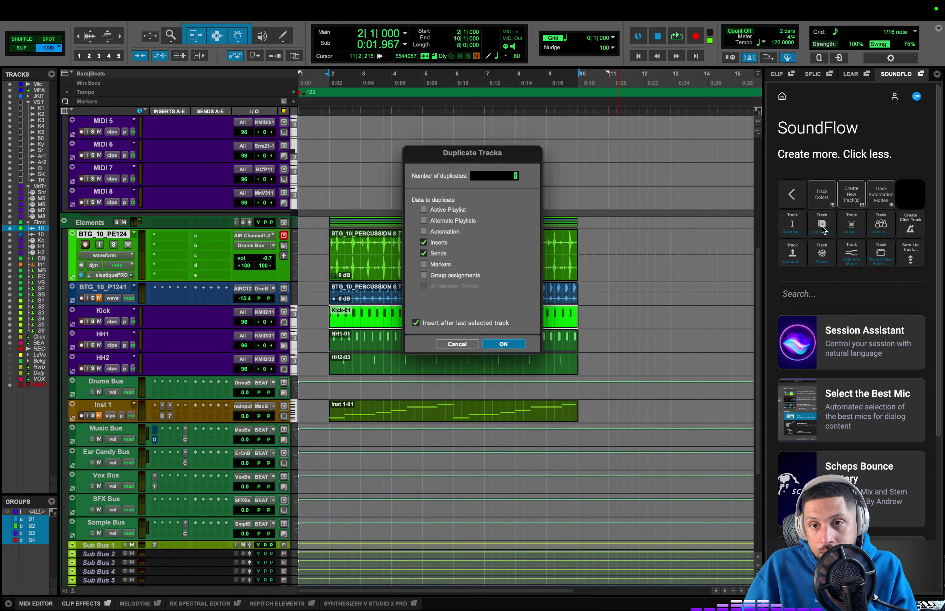
click(455, 343)
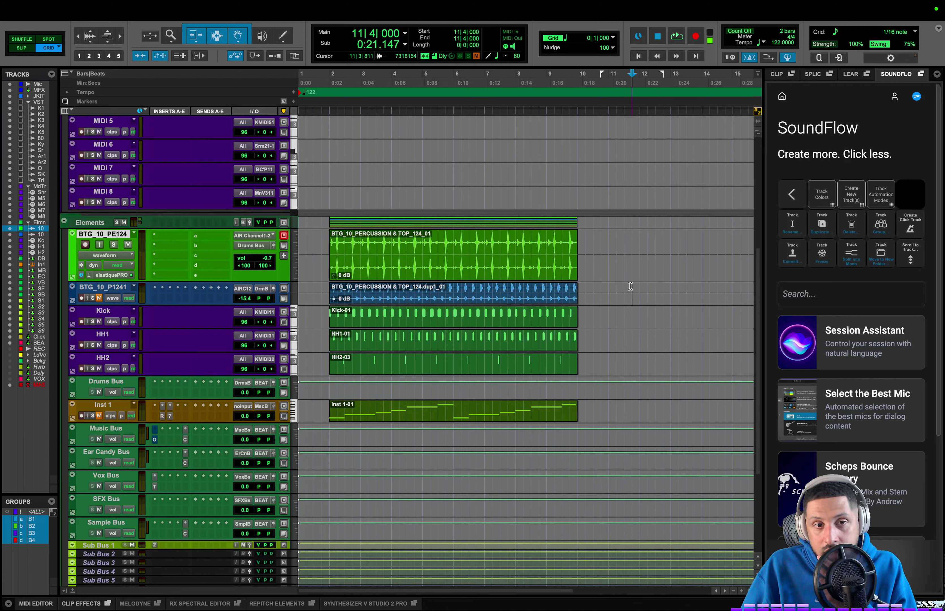
click(112, 287)
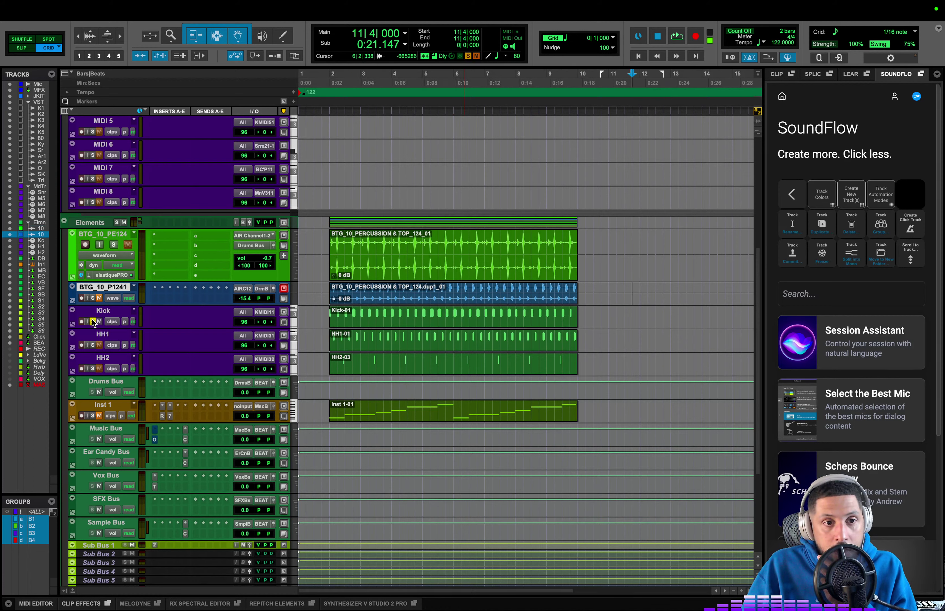
click(112, 234)
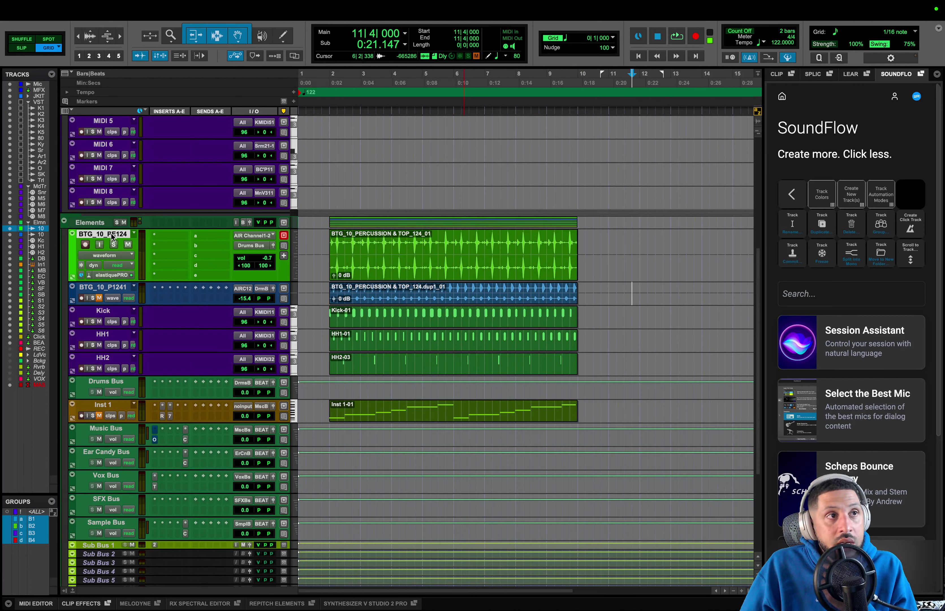
click(852, 205)
click(791, 194)
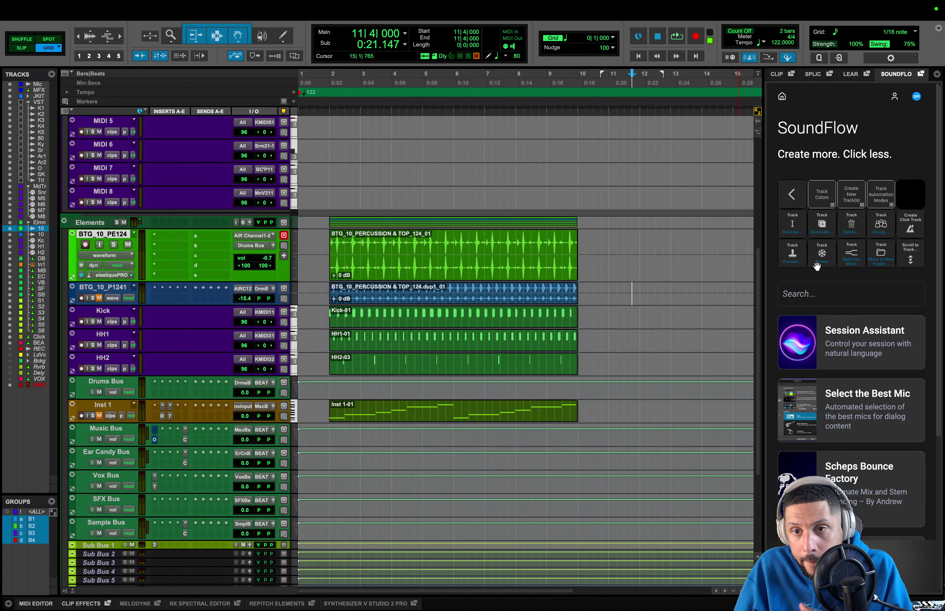
- Duplicate the BTG_10_PE124 track with SoundFlow's track Duplicate command, view the copy's native track commands and remove the copy
click(822, 219)
click(503, 344)
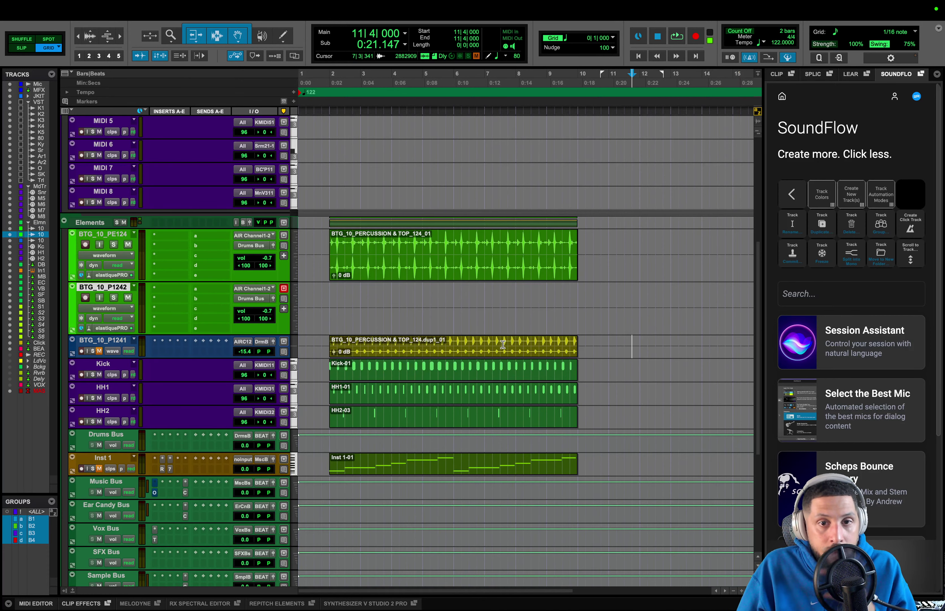
right_click(111, 288)
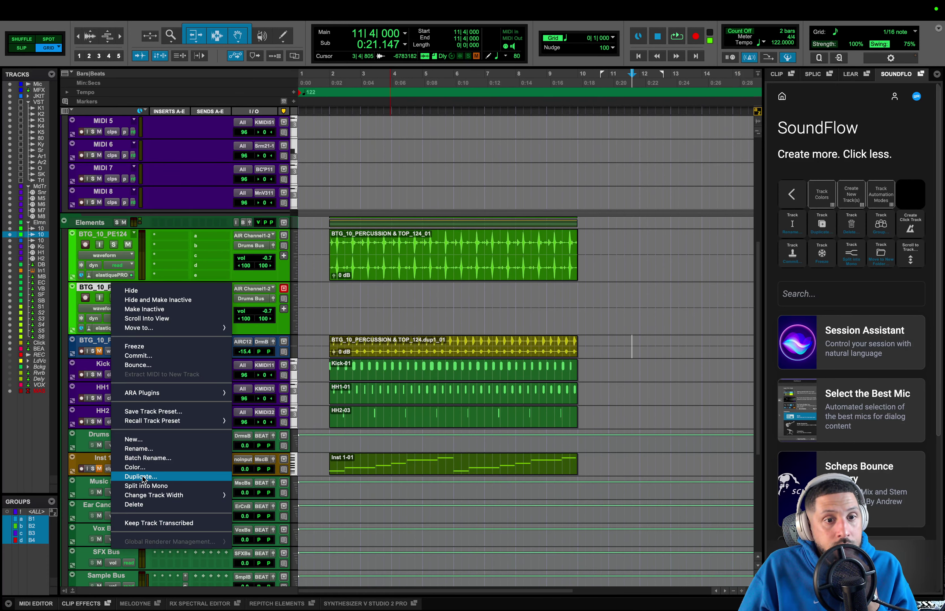
click(133, 238)
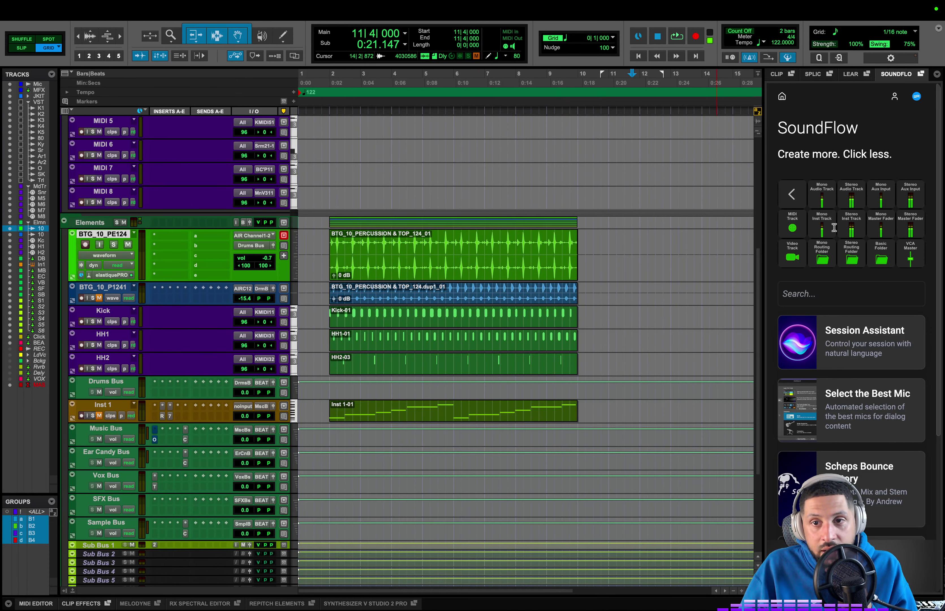
- Create a MIDI track with SoundFlow's MIDI Track command and delete it
click(793, 228)
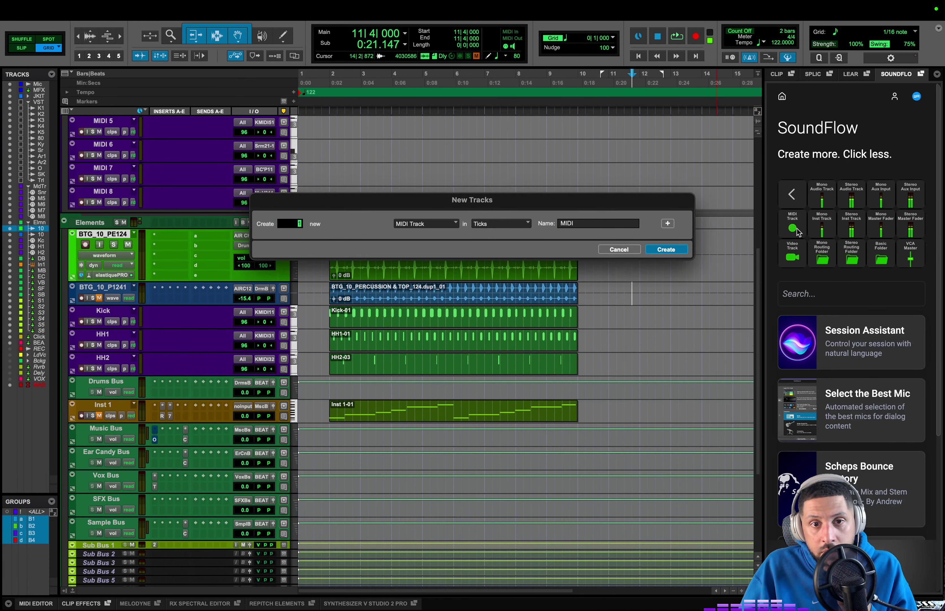
right_click(104, 291)
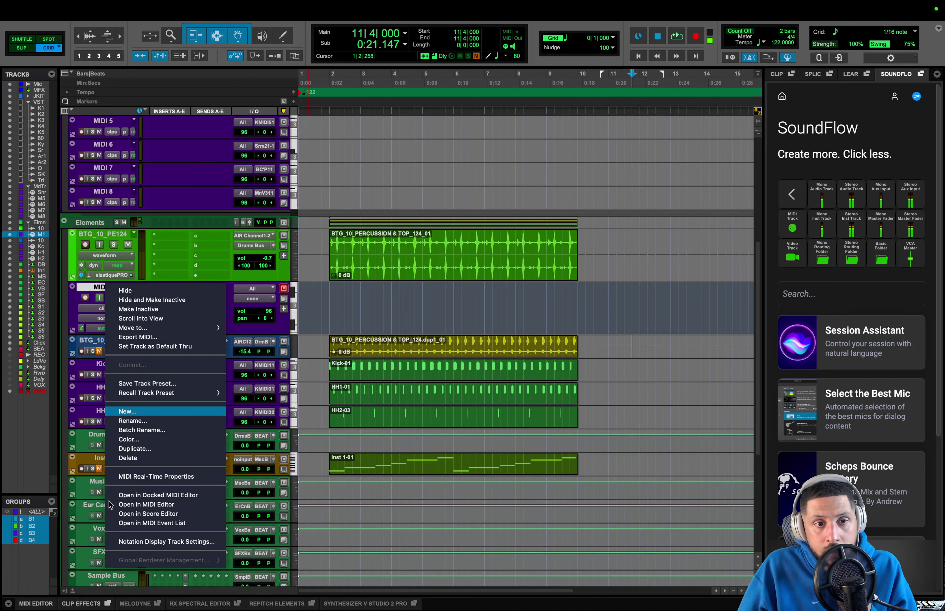
click(159, 456)
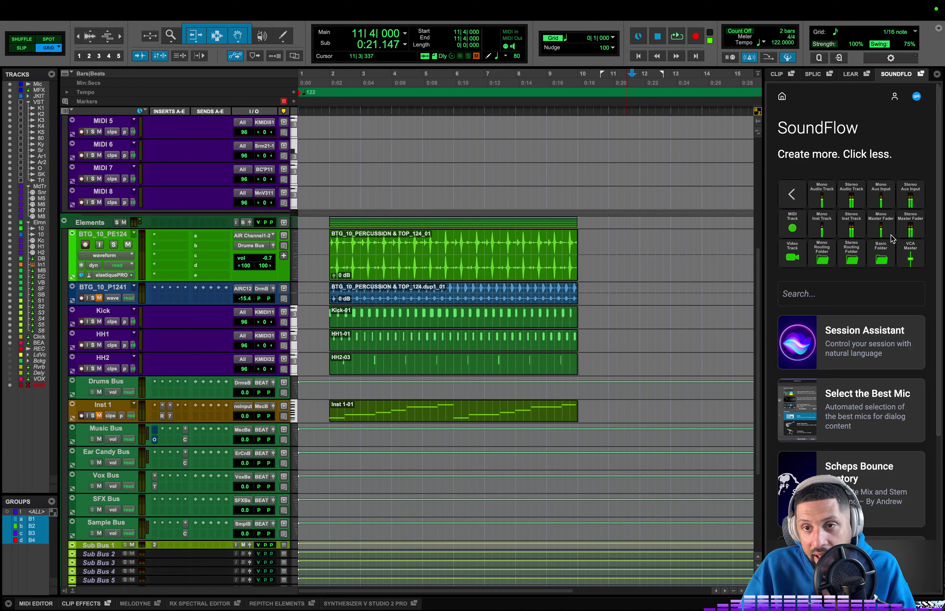
- Create two MIDI tracks and a mono instrument track with SoundFlow's Create New Track(s) commands, cancelling the extra New Tracks request
click(796, 231)
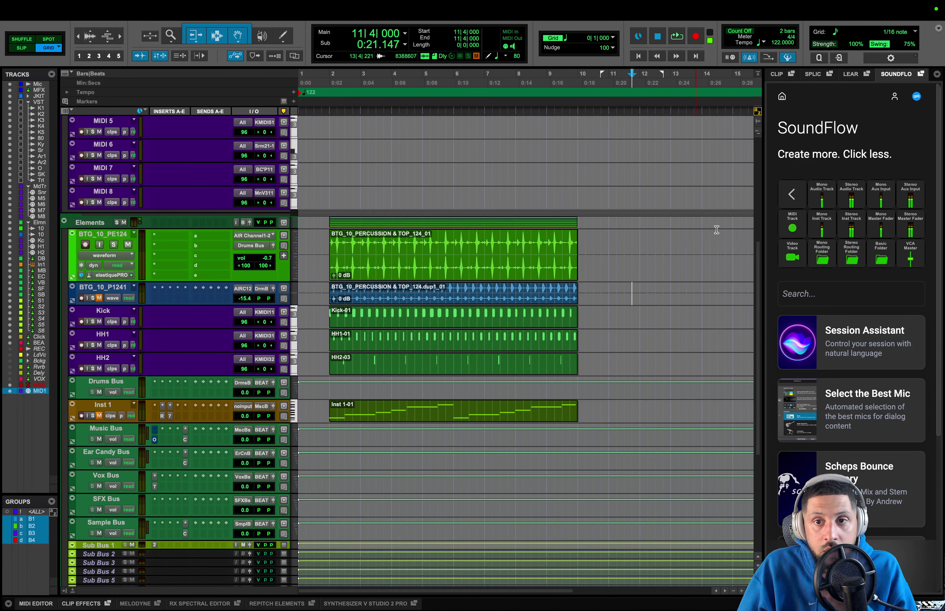
click(788, 230)
click(790, 229)
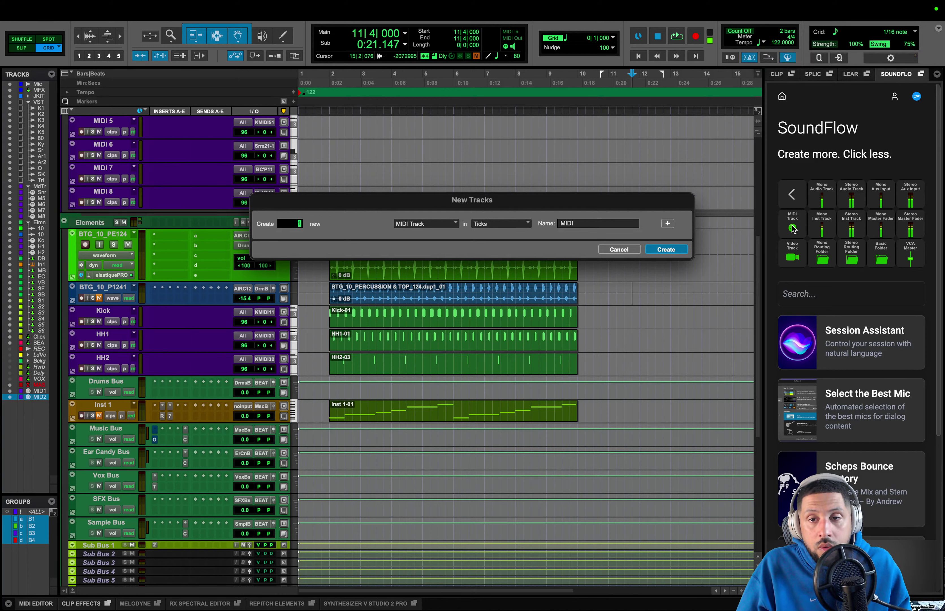
click(619, 249)
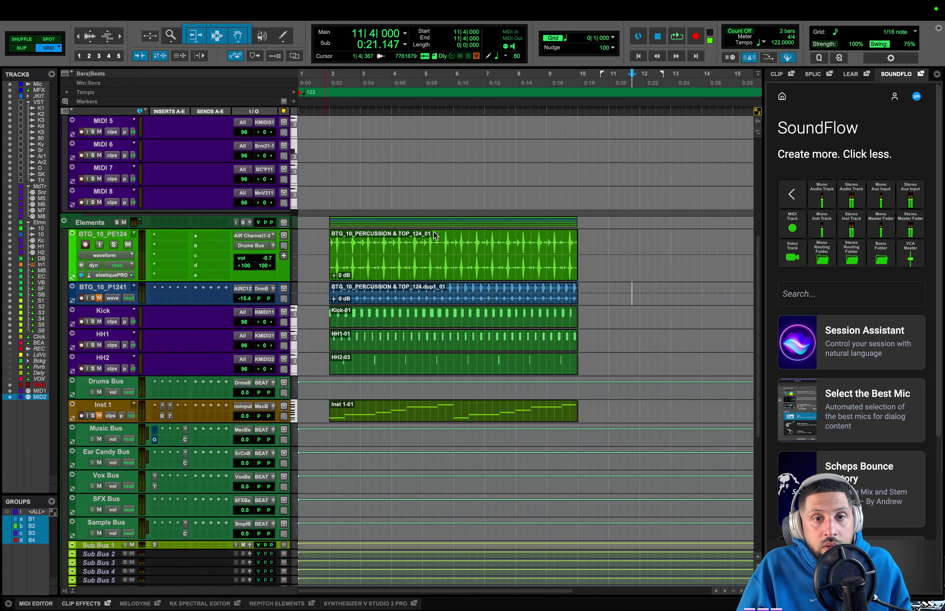
click(827, 232)
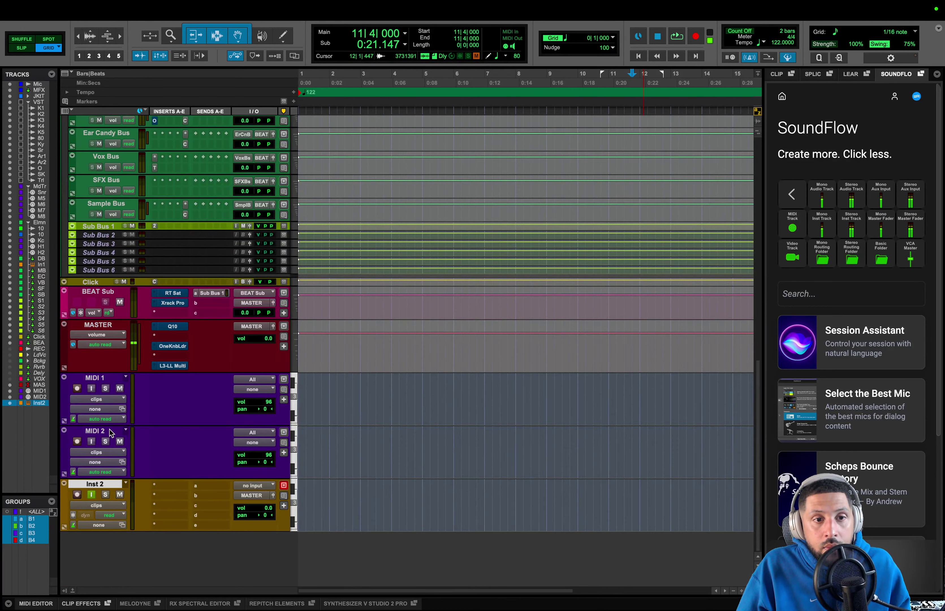
- Delete the MIDI 1, MIDI 2 and Inst 2 tracks together
shift+click(106, 377)
right_click(106, 377)
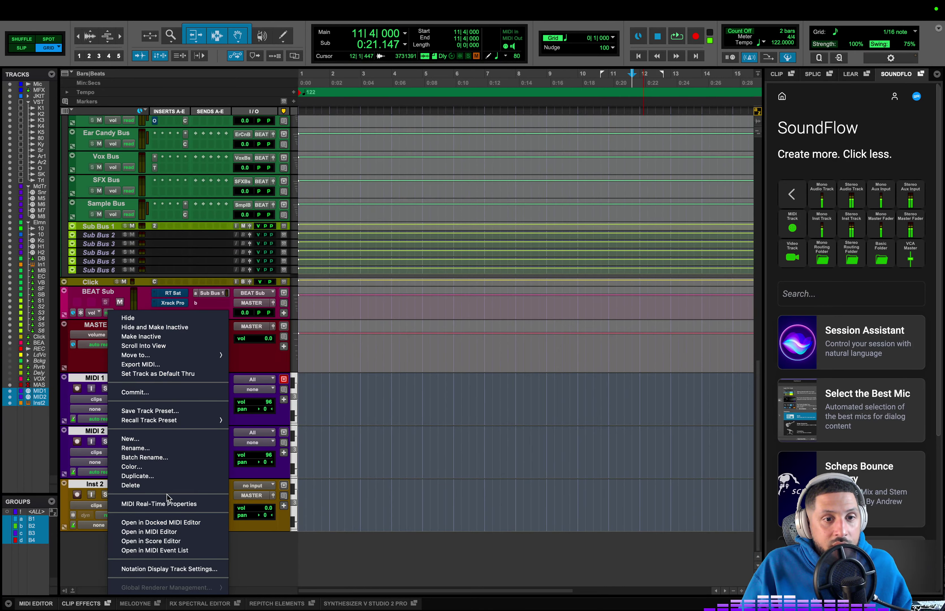
click(161, 485)
scroll(507, 291, up, 10)
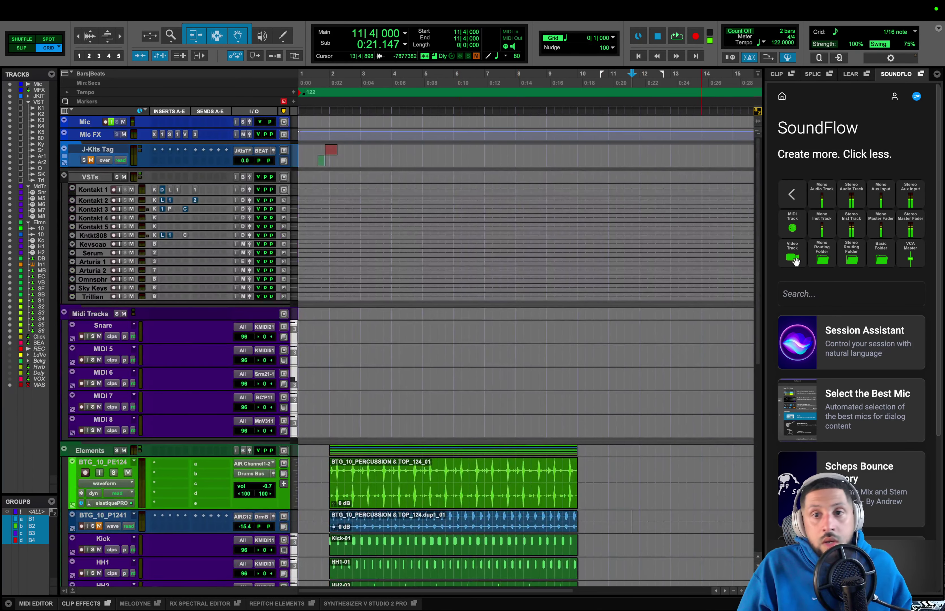
- Leave SoundFlow's track commands, open its Views & Windows category and toggle the Track List display repeatedly
click(801, 197)
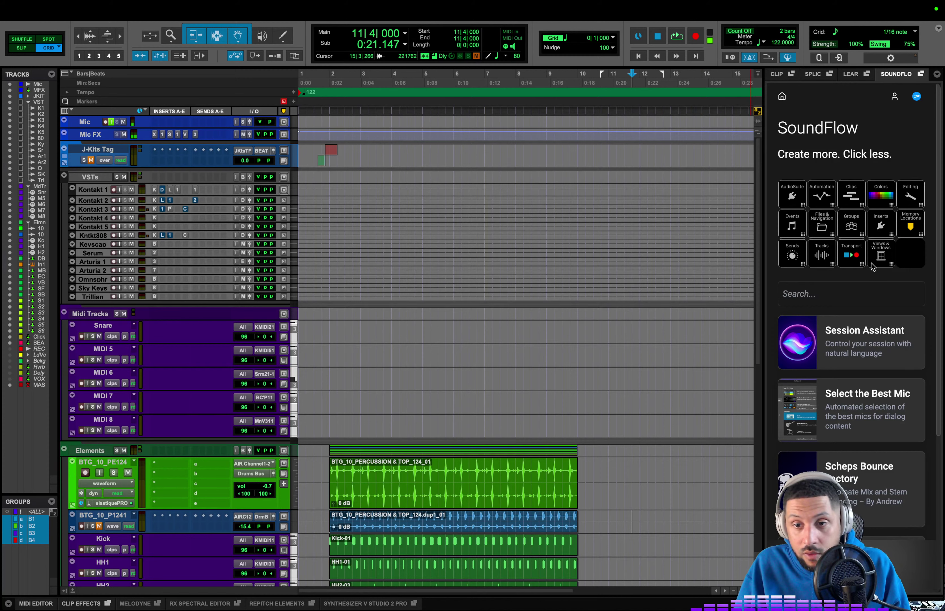
scroll(879, 262, down, 1)
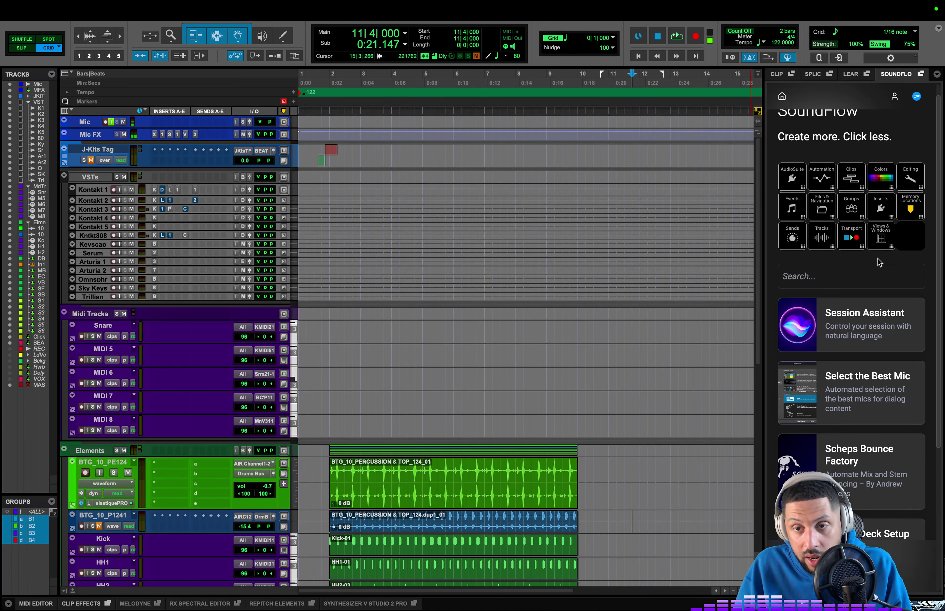
click(884, 240)
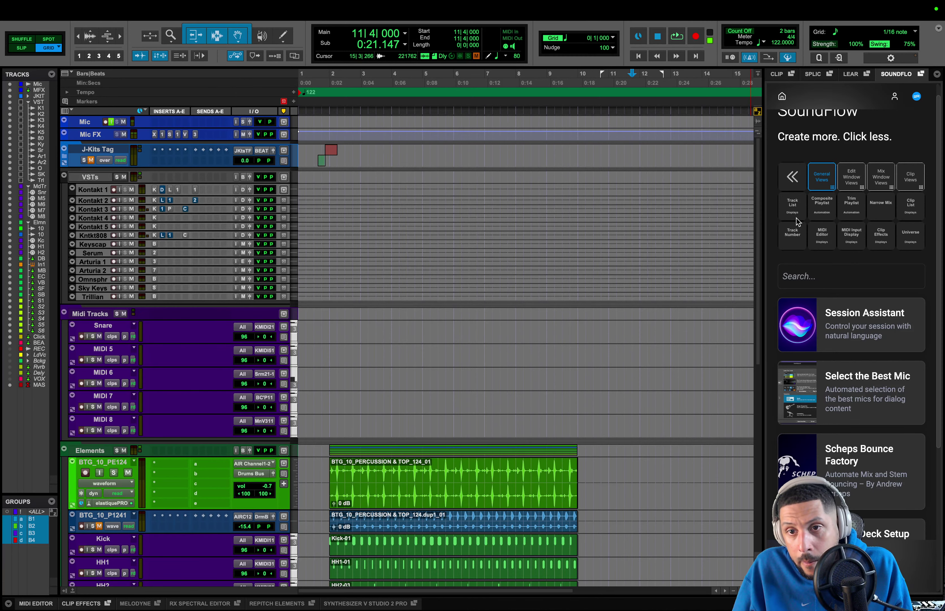
click(794, 207)
click(794, 207)
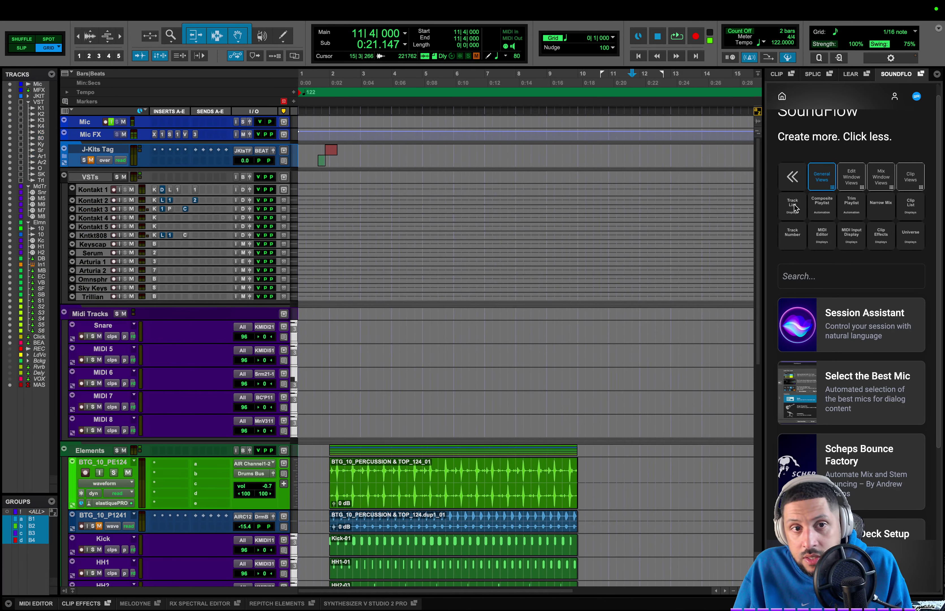
click(794, 207)
click(794, 208)
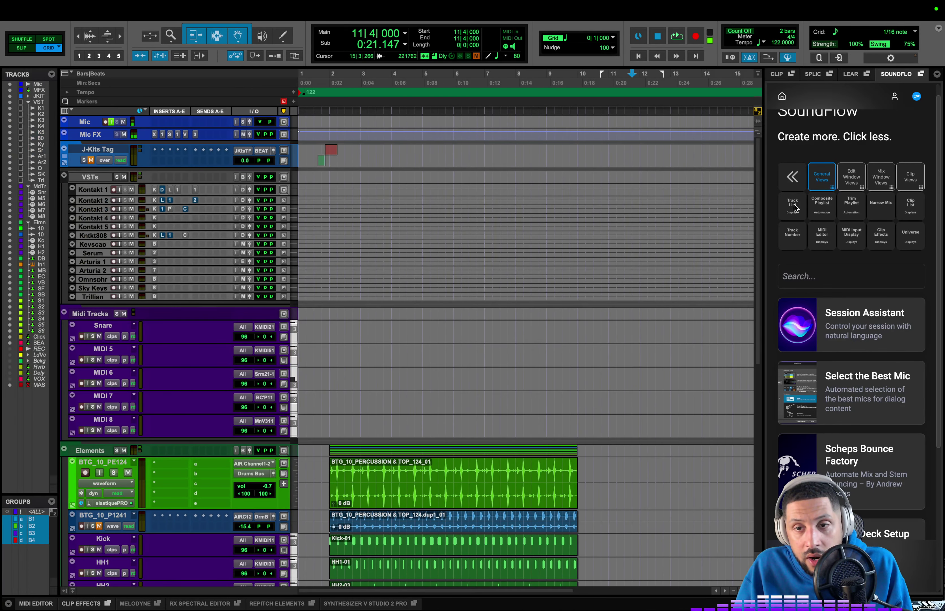
- Look through SoundFlow's Edit Window Views, General Views and Clip Views commands, ending on General Views
click(856, 187)
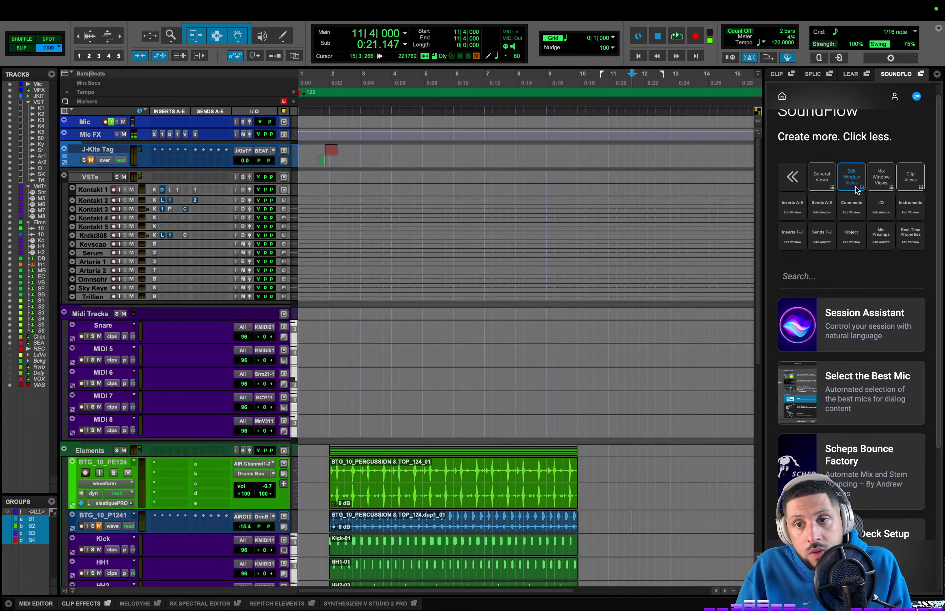
click(831, 189)
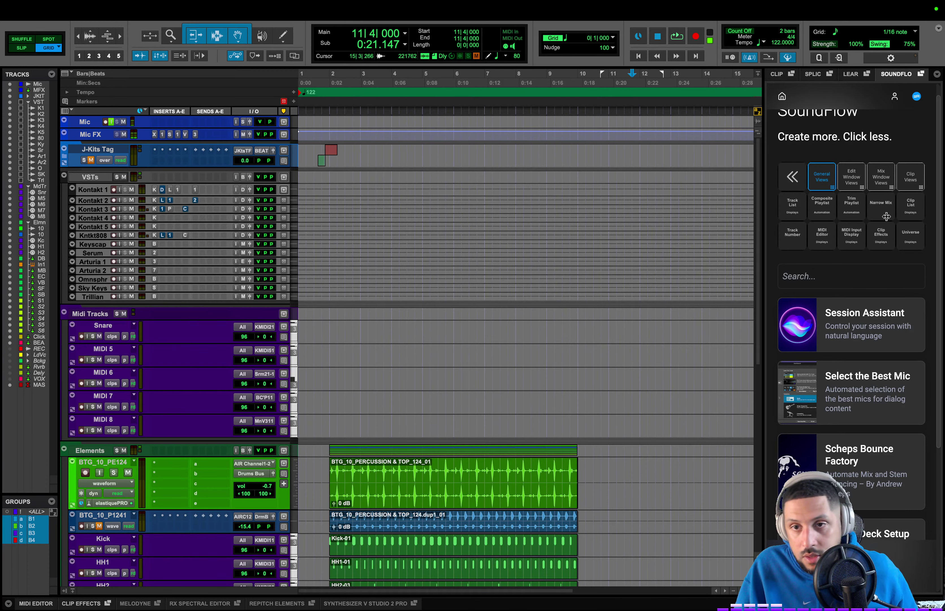
click(905, 184)
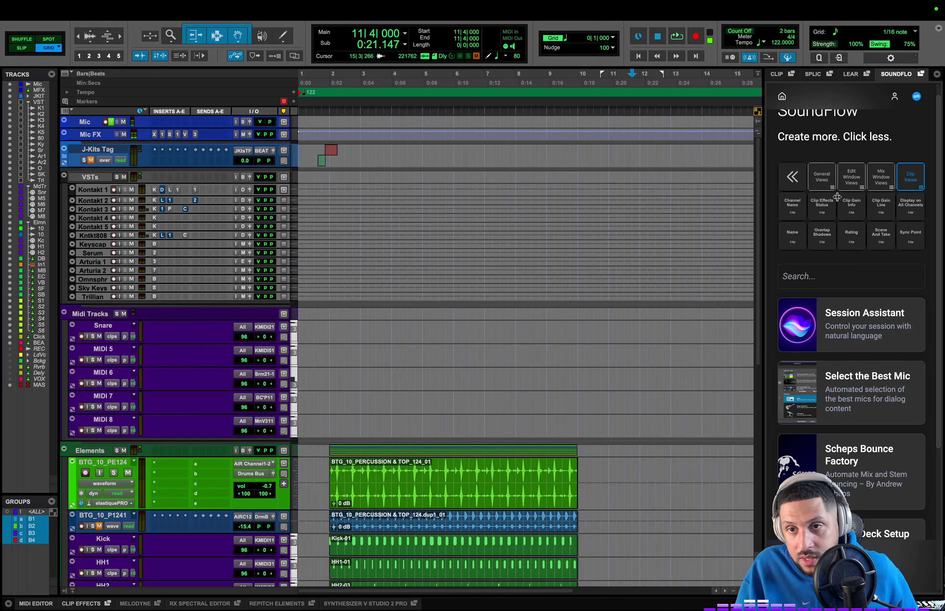
click(827, 186)
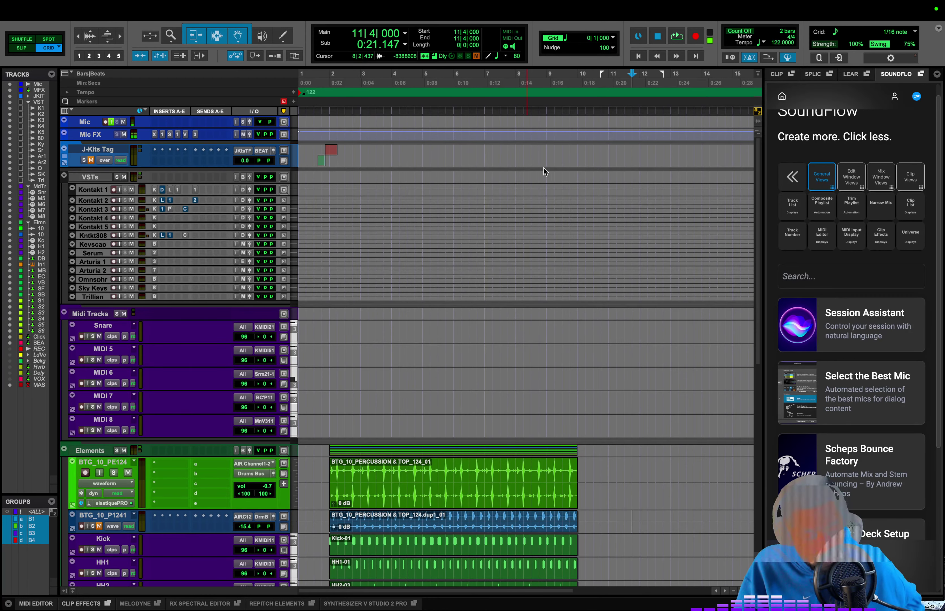
- Switch between the Mix and Edit windows twice to view the mixer, ending in the Edit window
key(super+equal)
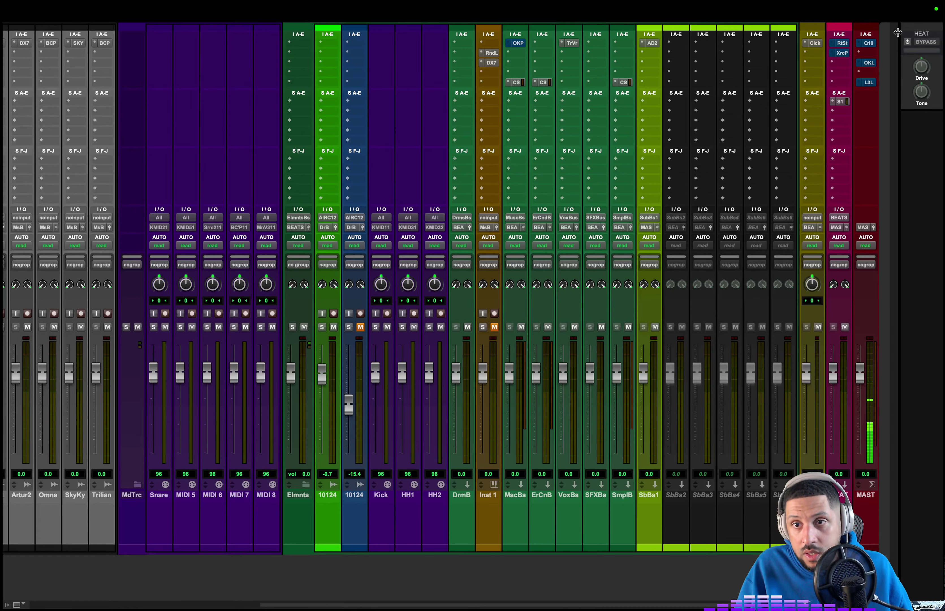
key(super+equal)
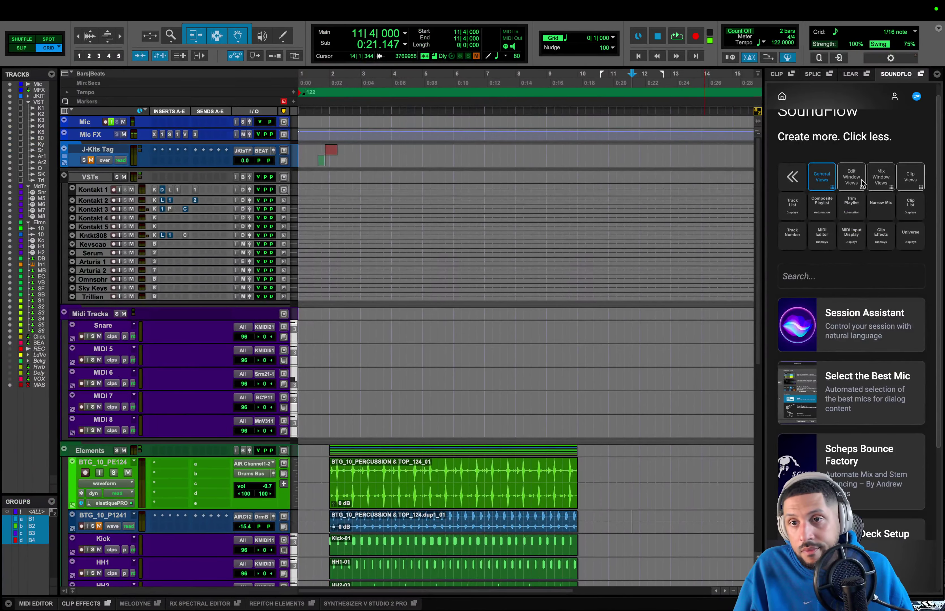
key(super+equal)
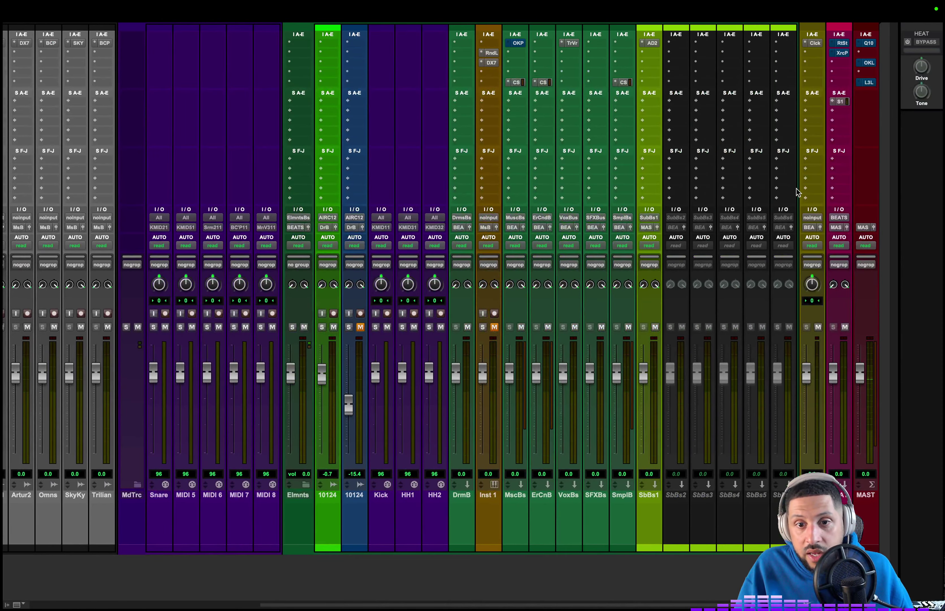
key(super+equal)
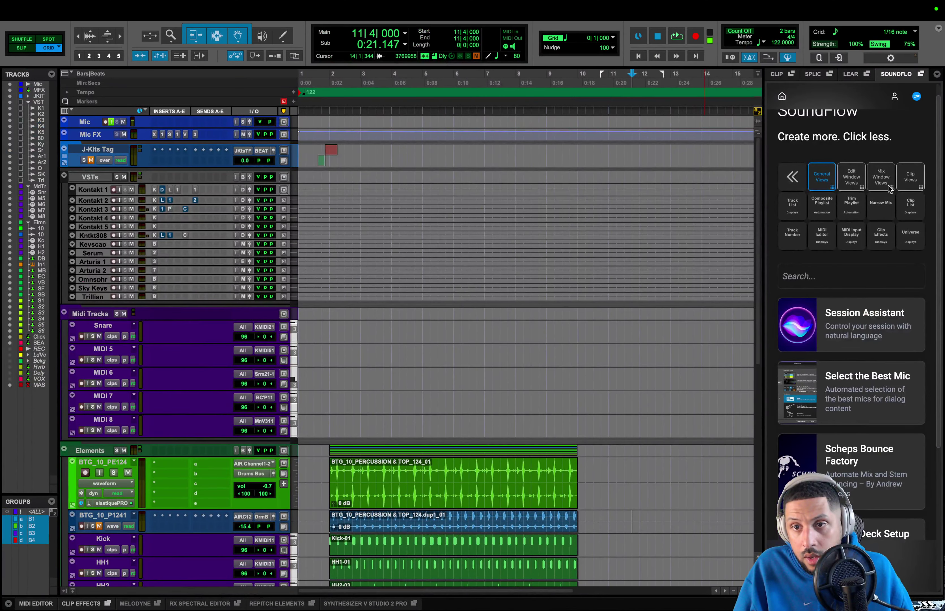
- Compare SoundFlow's Mix and Edit Window Views commands, and toggle the Mix window's I/O section off and back on
click(881, 178)
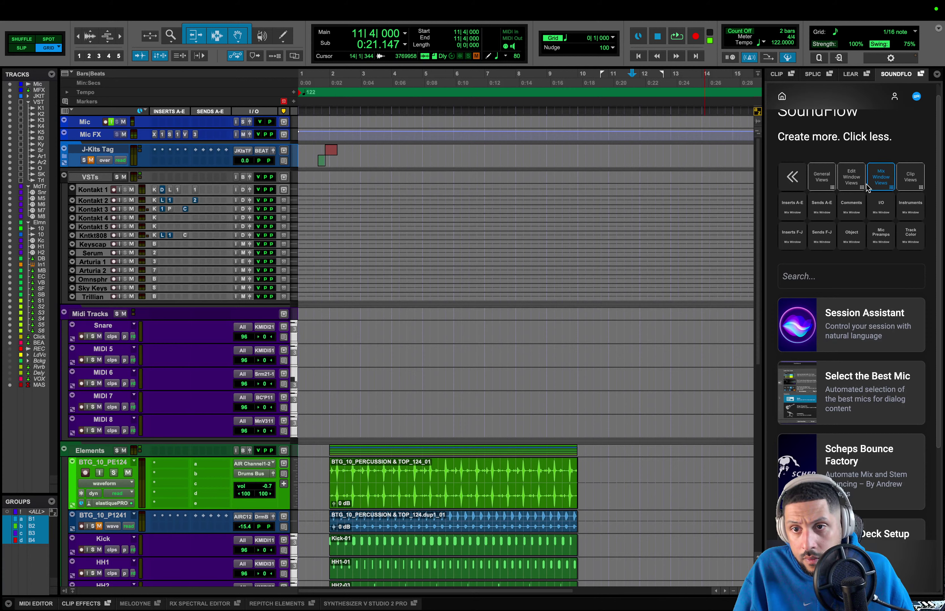
click(854, 186)
click(879, 186)
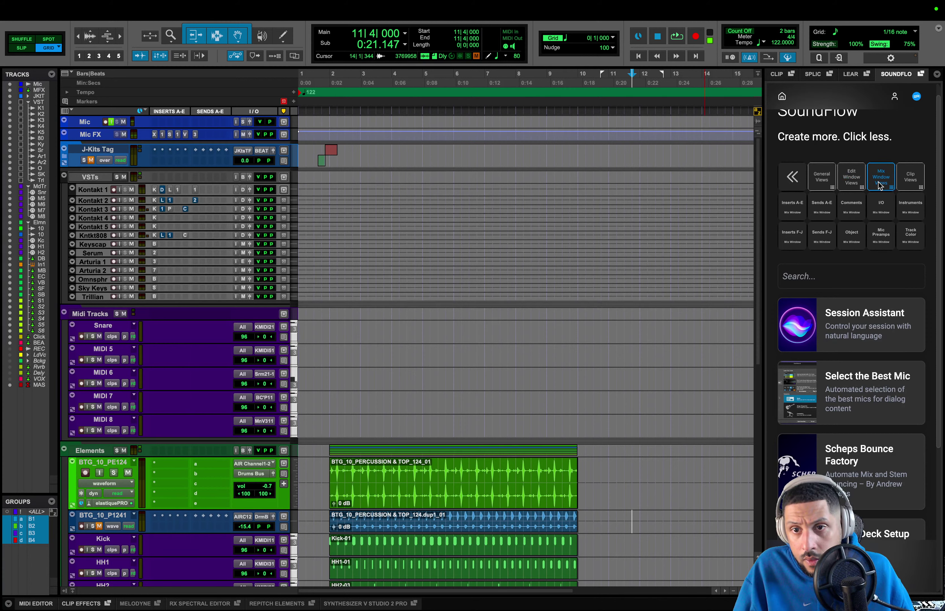
click(880, 207)
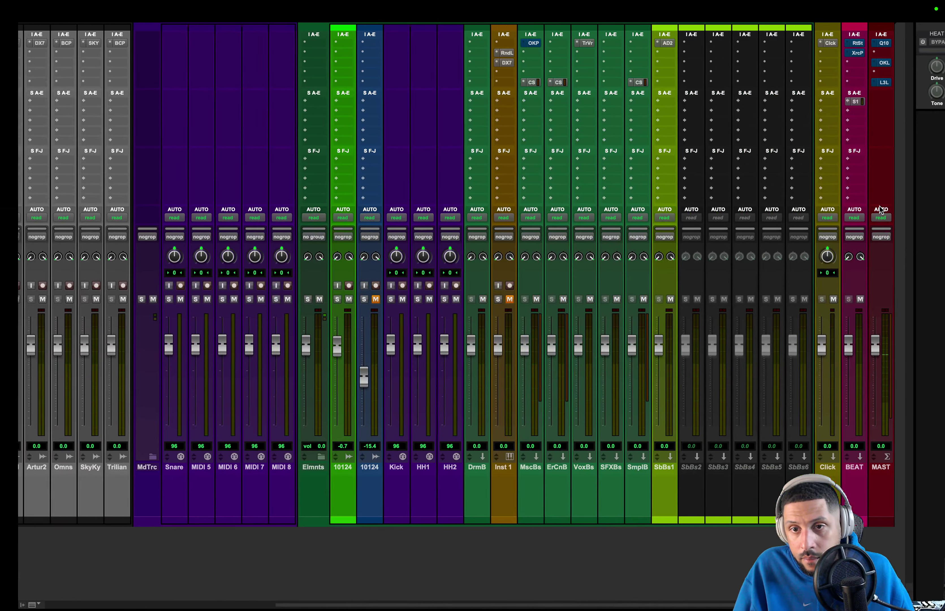
click(880, 207)
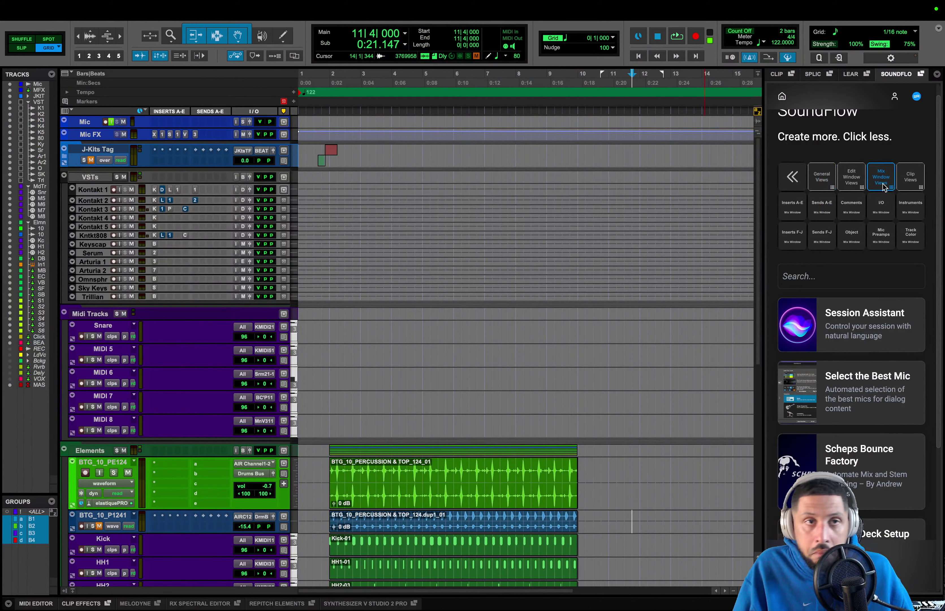
- Examine SoundFlow's Inserts commands and return to the command categories
click(804, 185)
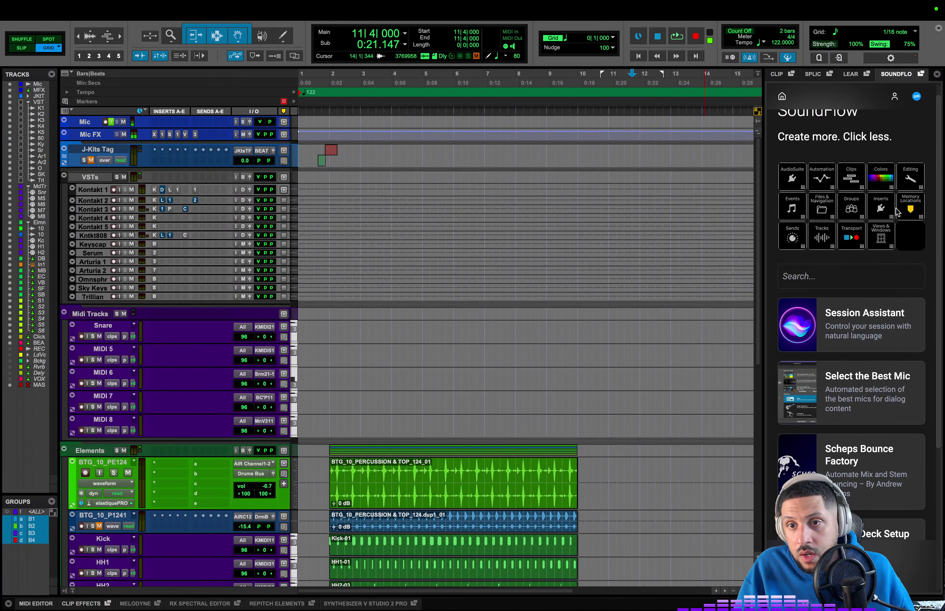
click(877, 214)
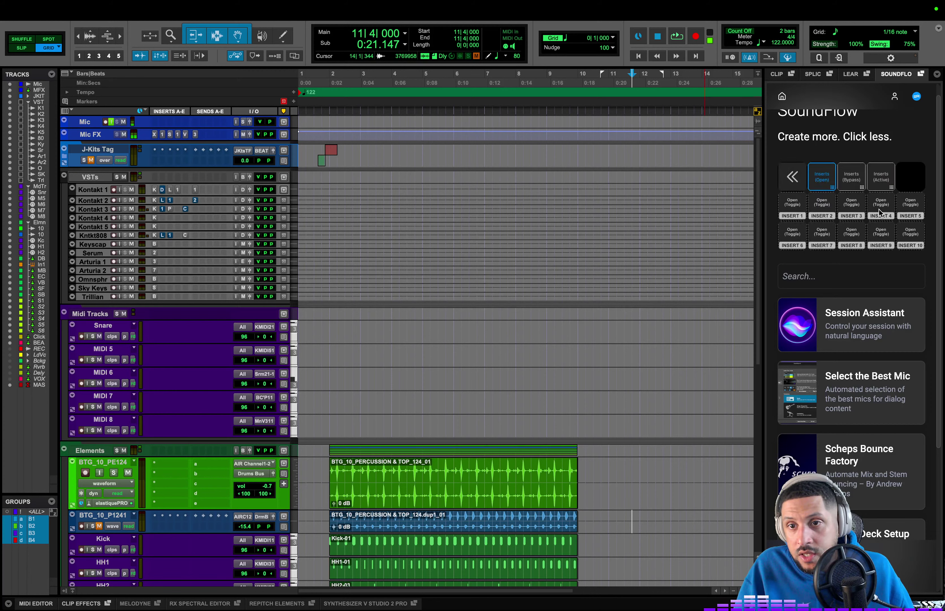
click(792, 181)
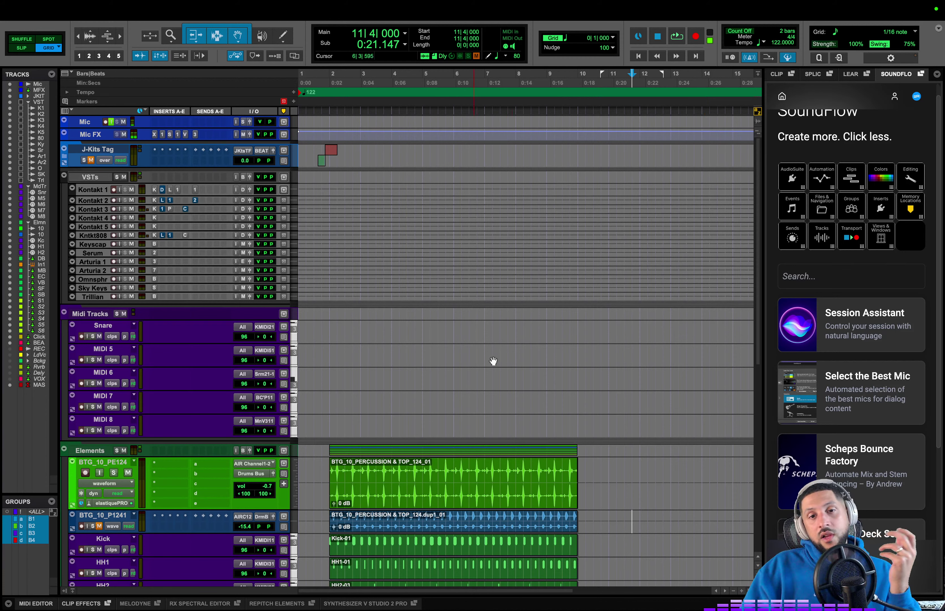
- Select the range from bar 2 to bar 10 on the Snare track
drag(579, 330, 329, 337)
drag(574, 330, 324, 425)
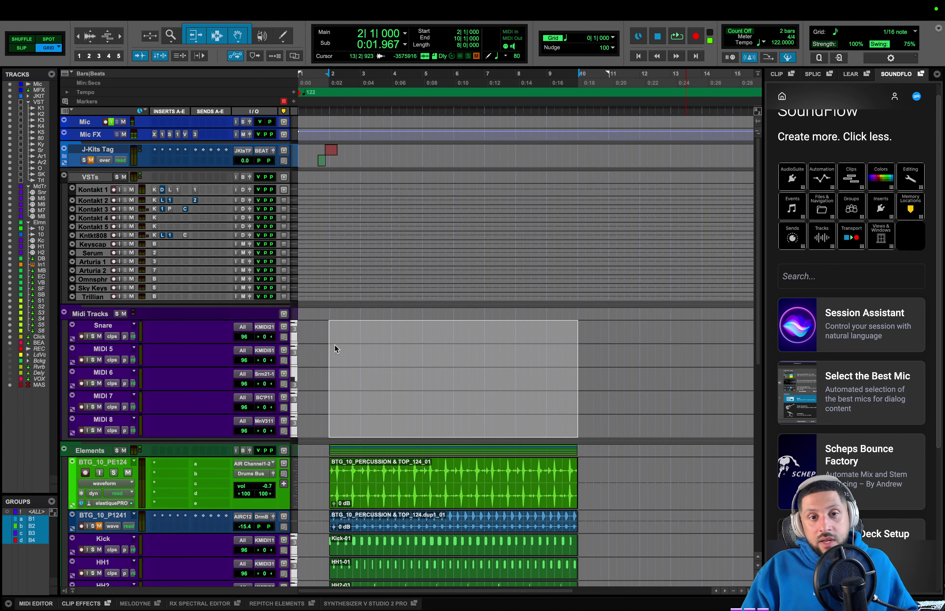
drag(330, 333, 574, 329)
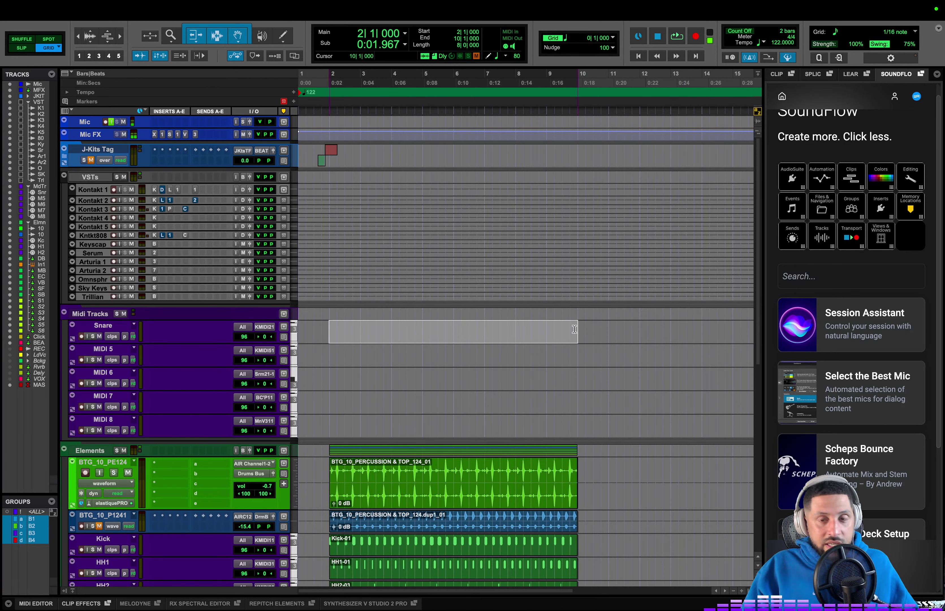
- Play the looped range and set the BTG_10_P1241 track's volume to -14.1 dB
key(space)
scroll(106, 381, down, 5)
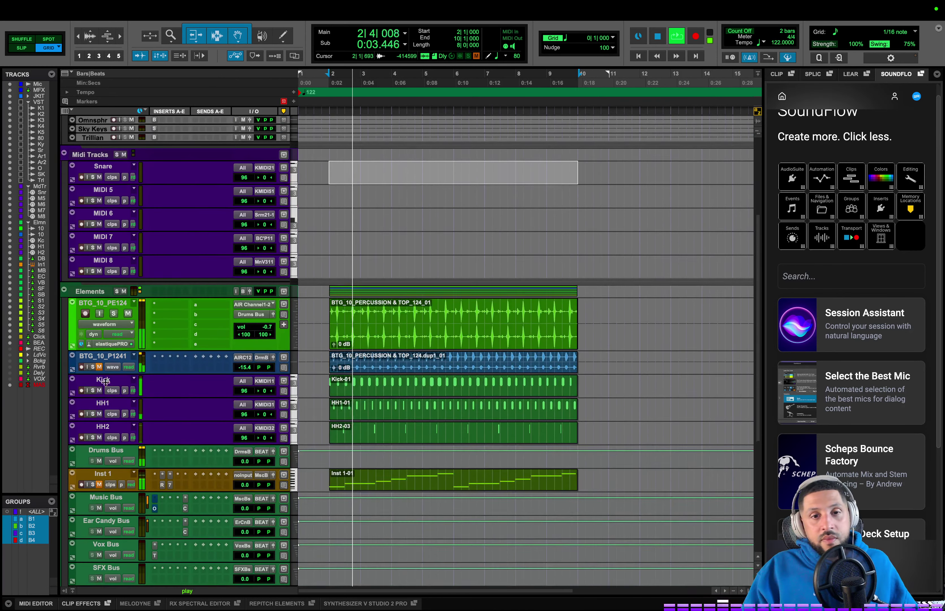
scroll(155, 451, down, 5)
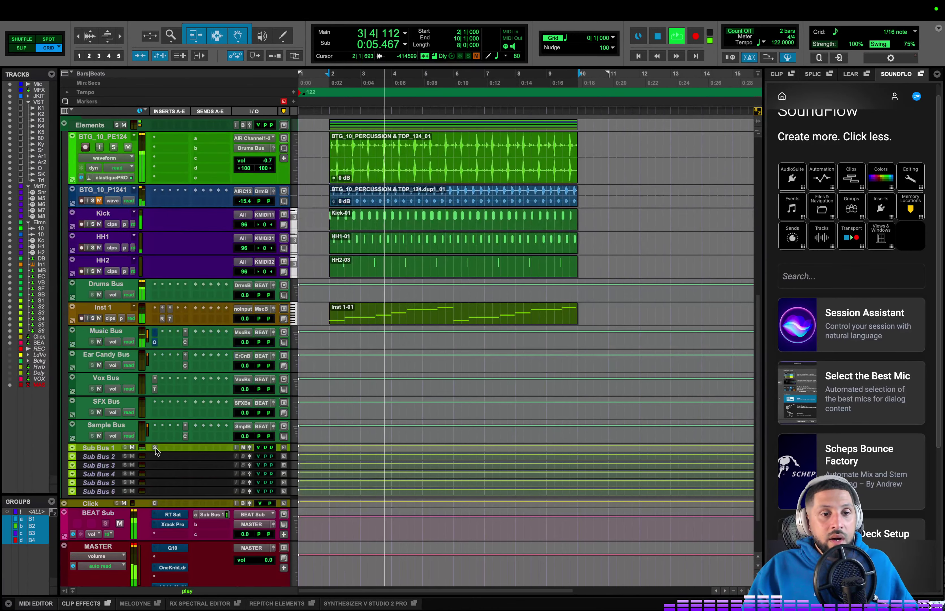
scroll(202, 306, up, 2)
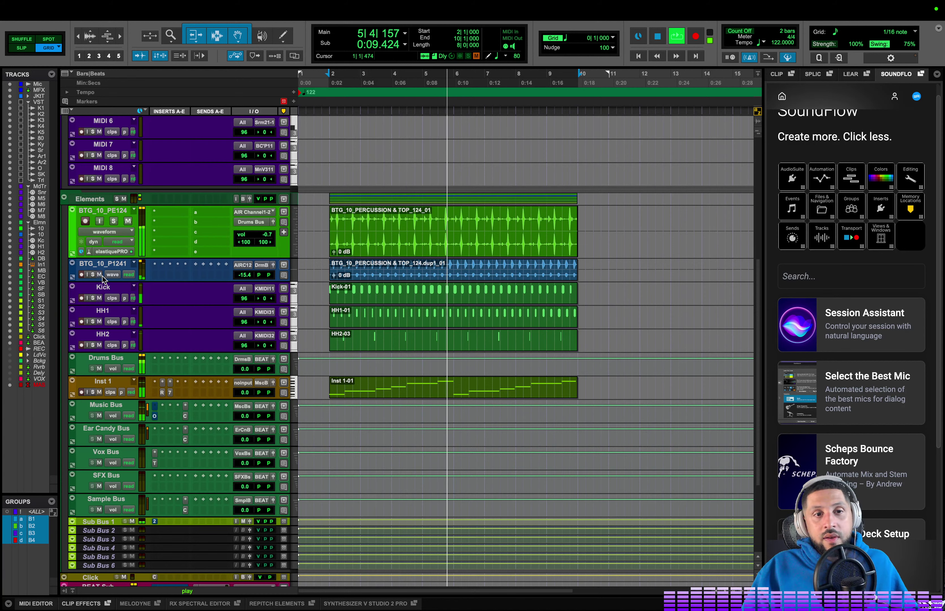
drag(250, 275, 251, 275)
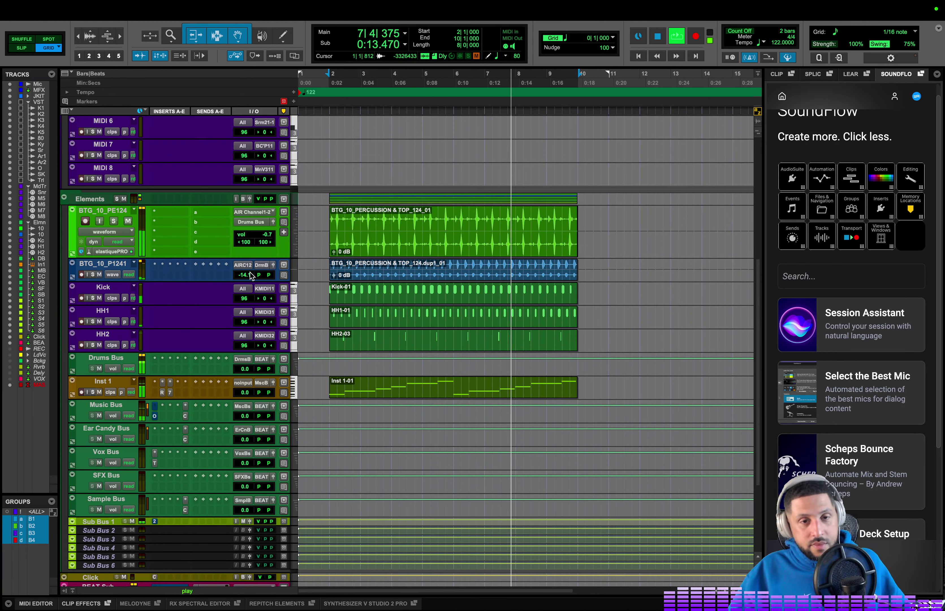
- View the Rendition Lite plug-in on the Inst 1 track during playback, move its window higher, and stop playback
click(162, 382)
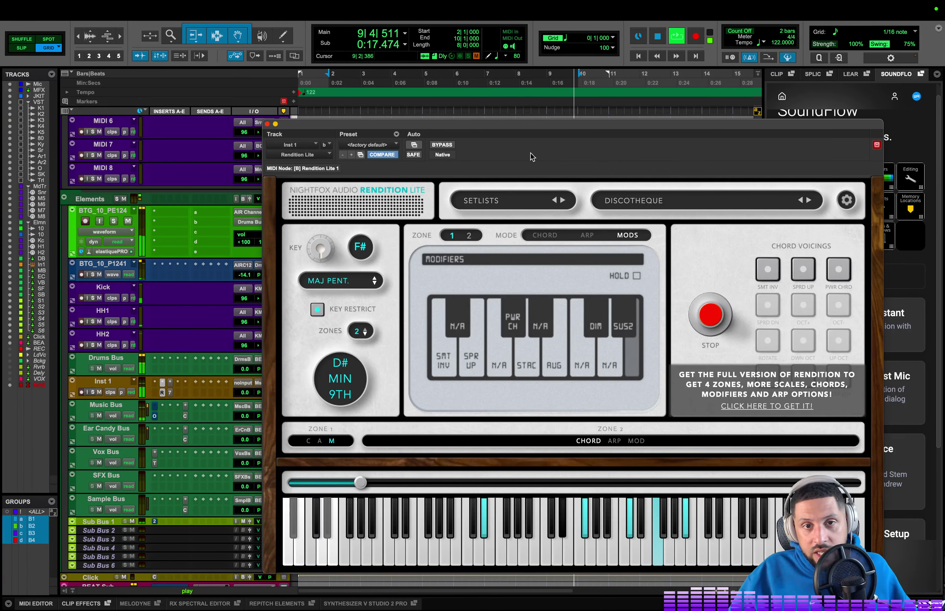
drag(484, 125, 491, 94)
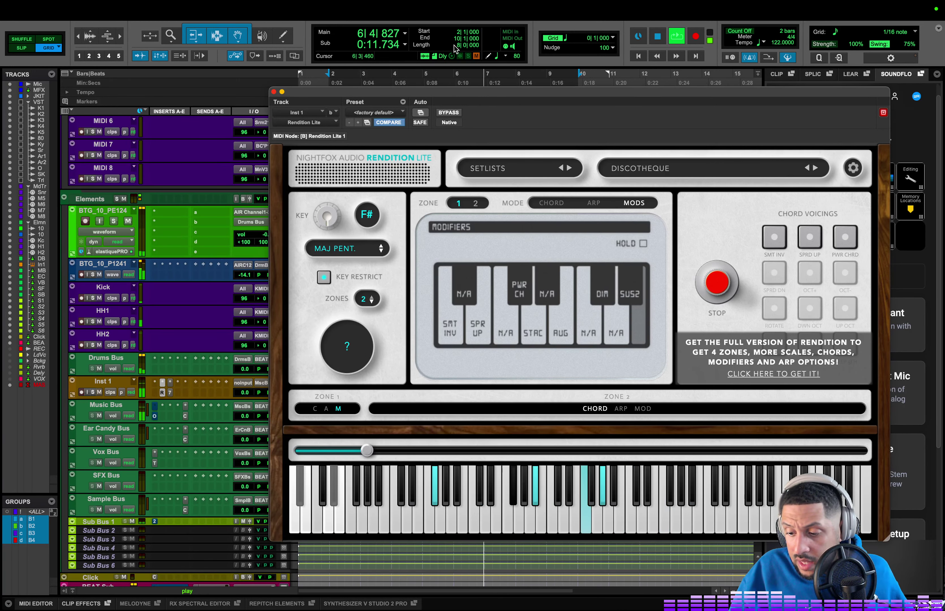
key(space)
- Open Kontakt on the Kontakt 4 track, view its Libraries browser, and close the plug-in window
scroll(166, 208, up, 10)
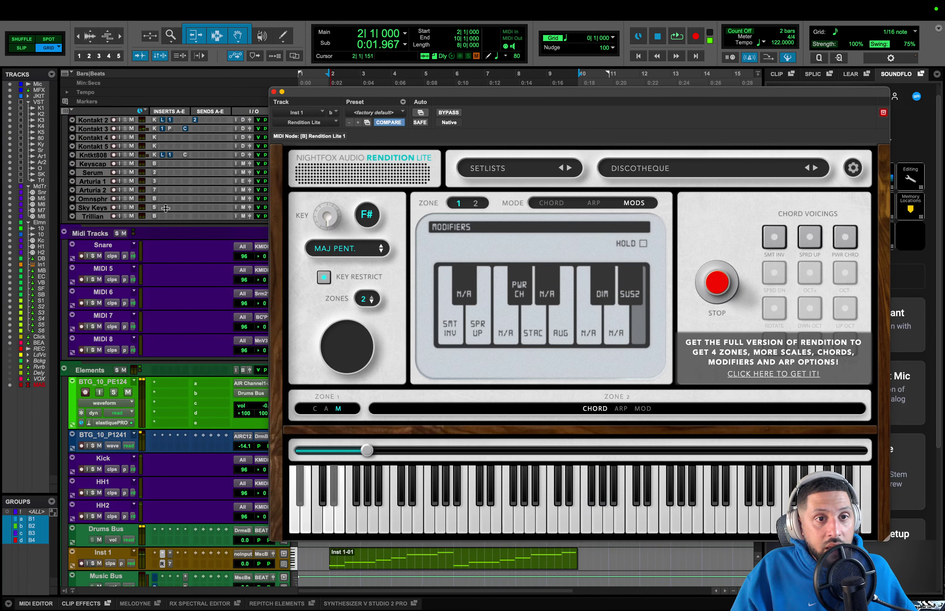
click(155, 138)
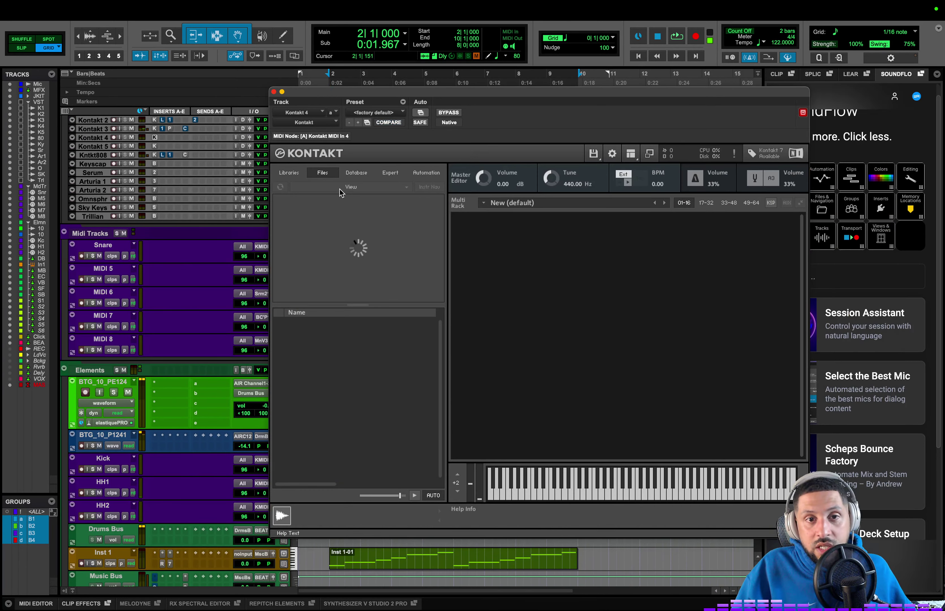
click(289, 172)
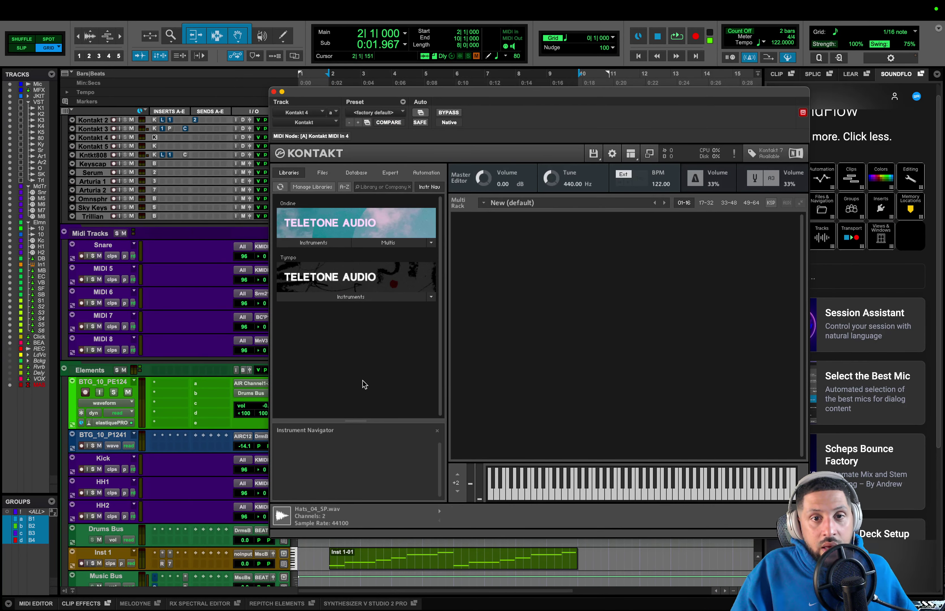
click(275, 93)
- Open Kontakt on the Kontakt 5 track, examine the available multichannel plug-ins, and close the plug-in window
scroll(166, 161, up, 4)
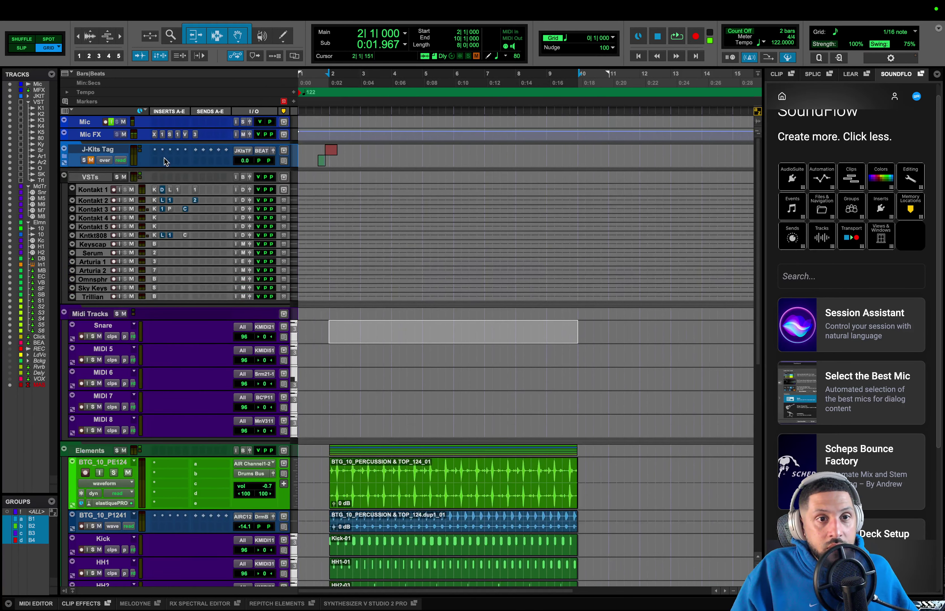
click(155, 227)
click(304, 123)
mouse_move(316, 123)
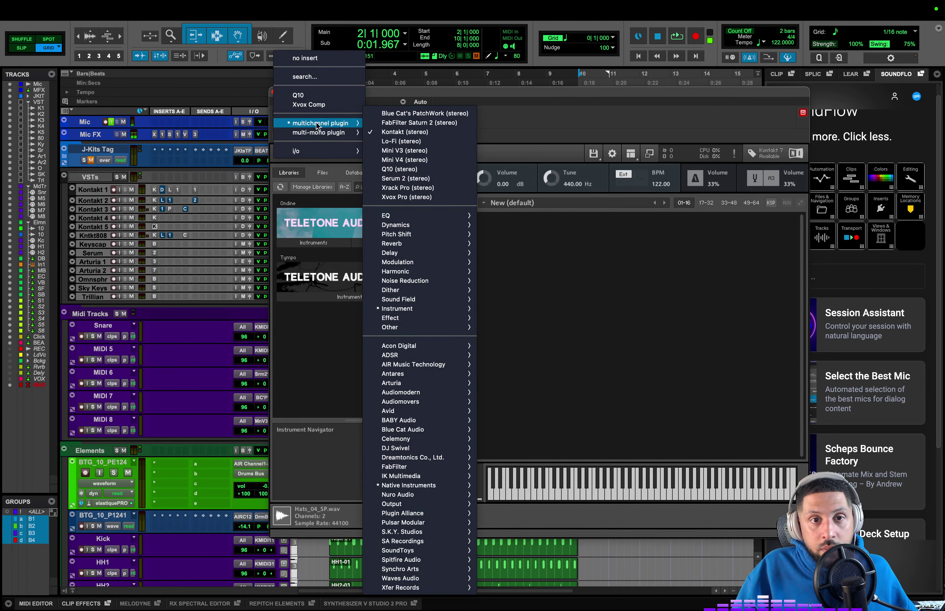
mouse_move(457, 309)
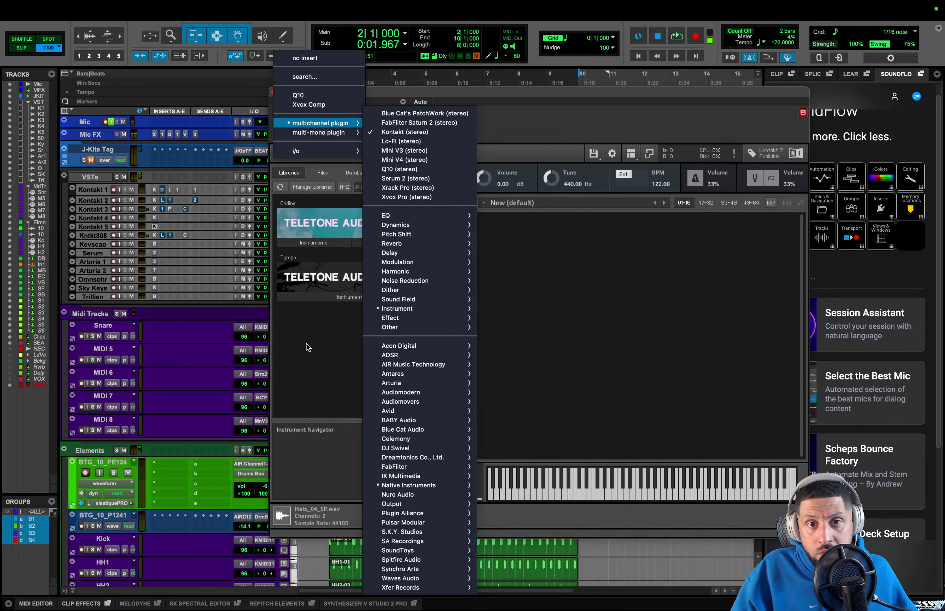
click(305, 385)
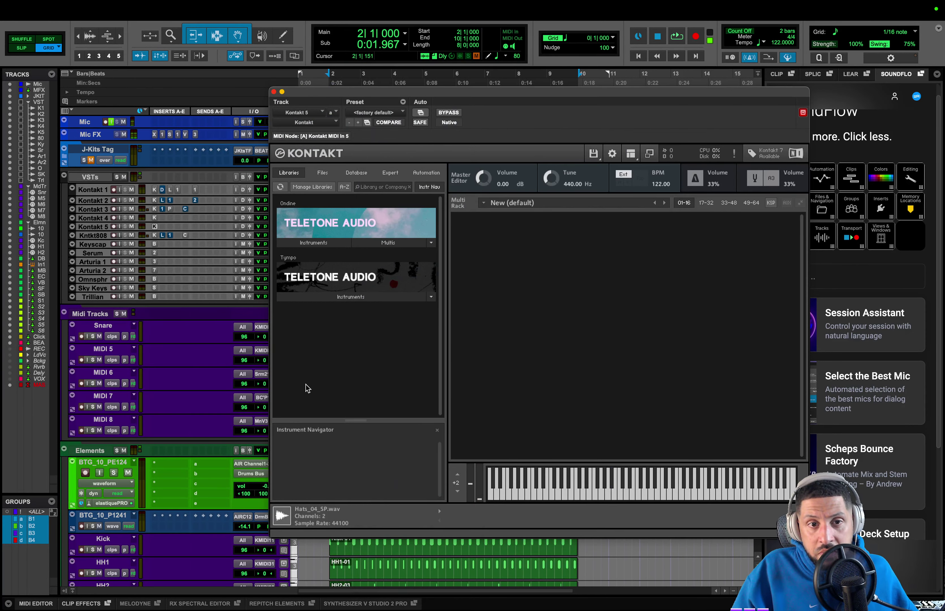
click(273, 91)
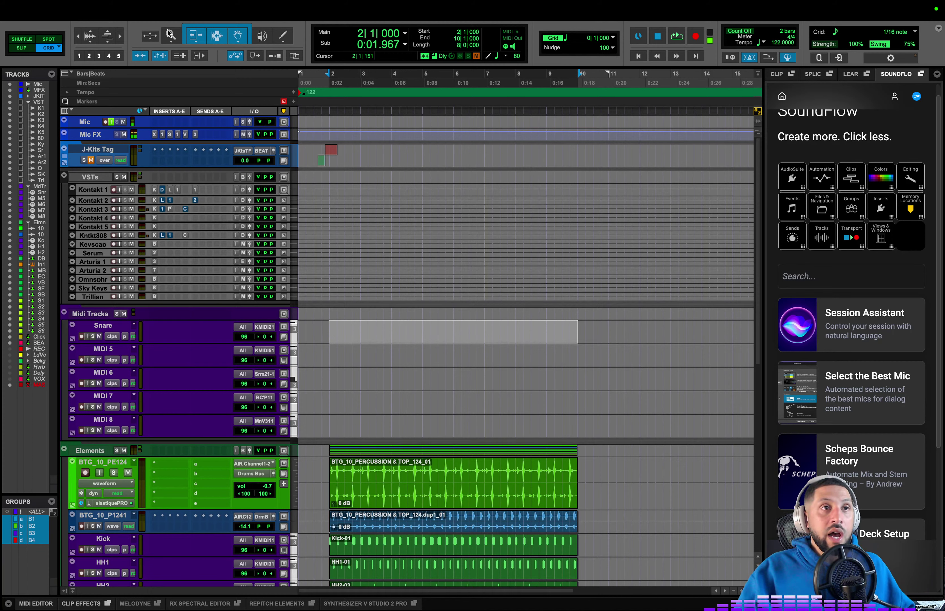
- Switch to Chrome, move the browser window fully into view, and reload jkitsmusic.com
mouse_move(221, 603)
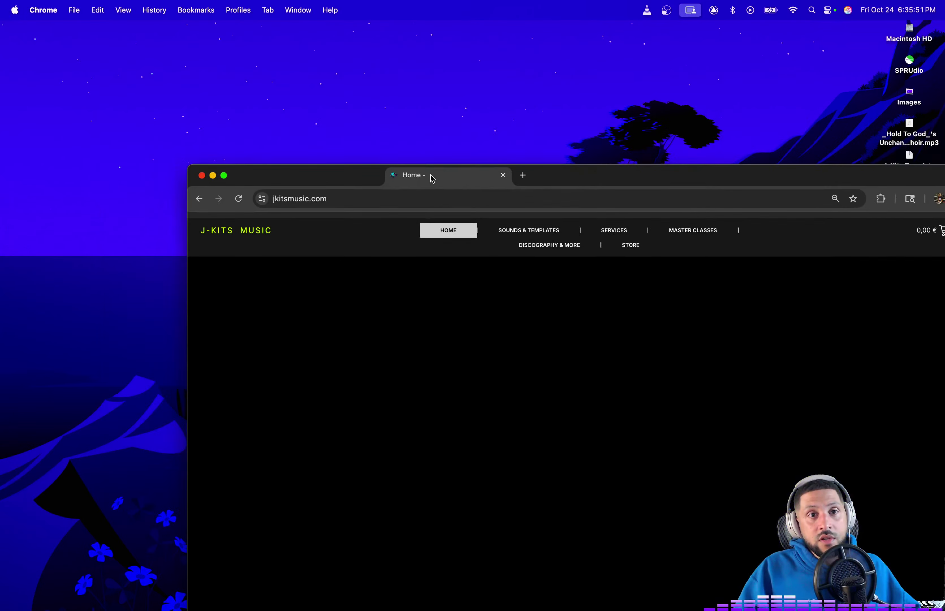
drag(432, 180, 338, 110)
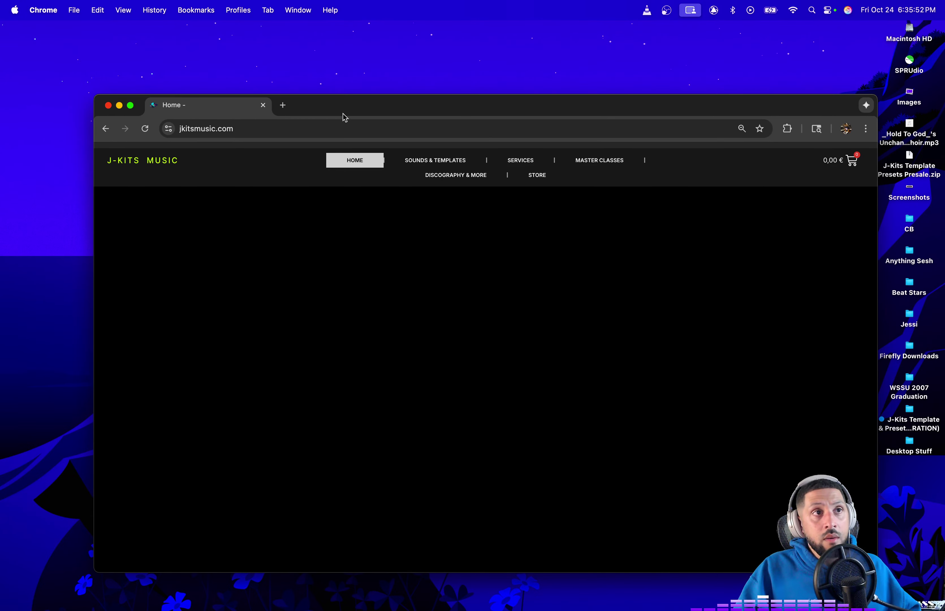
click(382, 126)
key(Return)
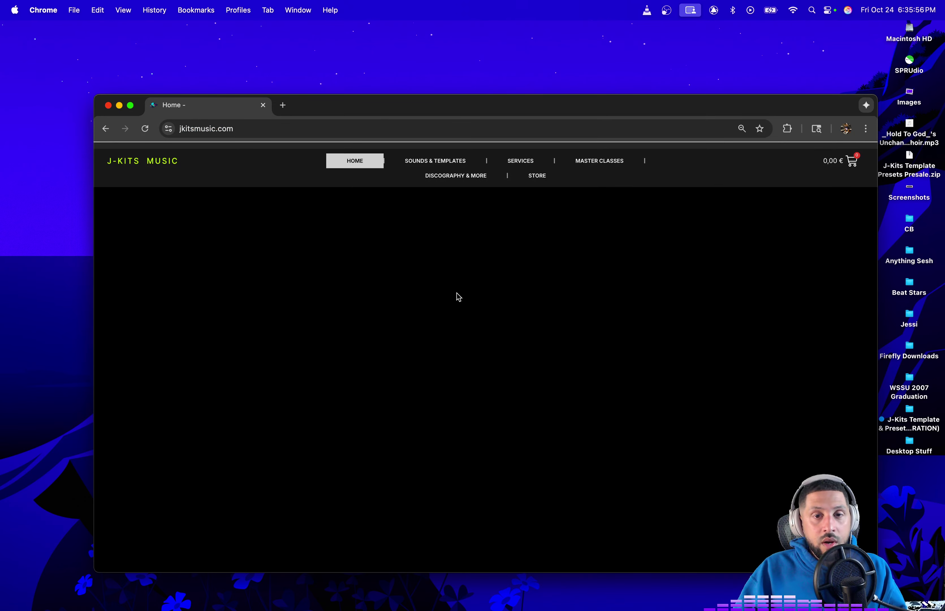
- Open the website's Master Classes page and look over the Music Production in Pro Tools pre-sale offer
click(596, 160)
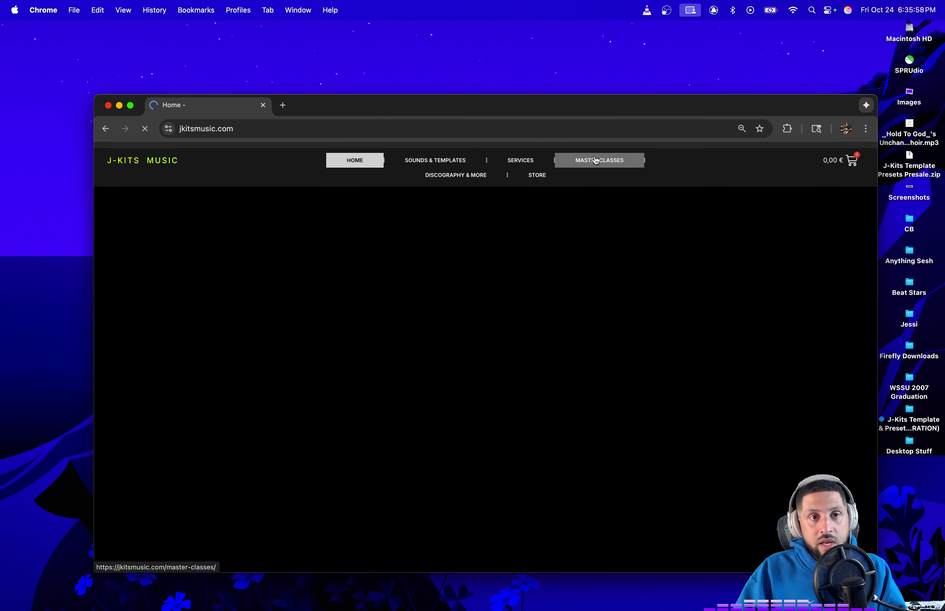
scroll(555, 222, down, 2)
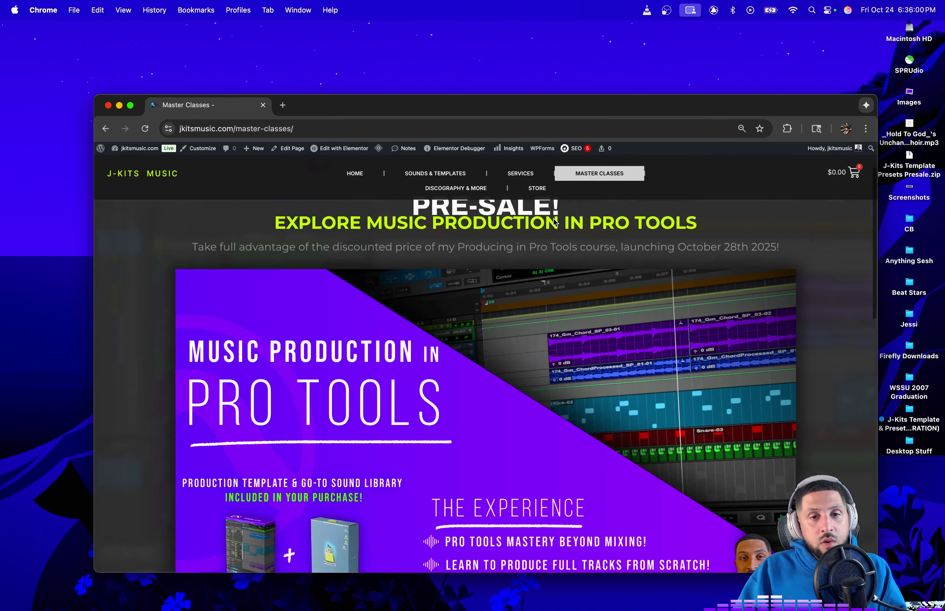
scroll(541, 323, up, 2)
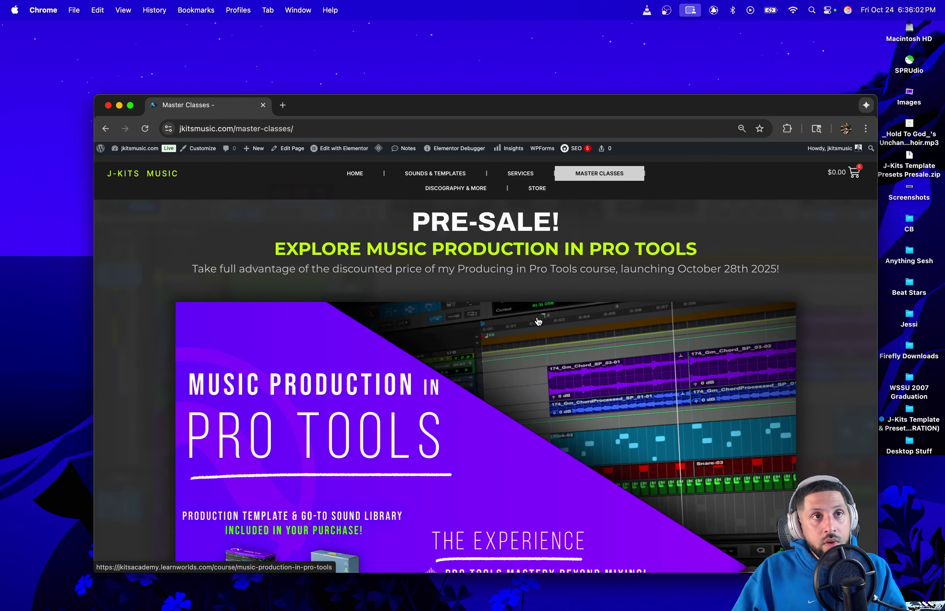
scroll(539, 321, down, 5)
scroll(363, 196, up, 6)
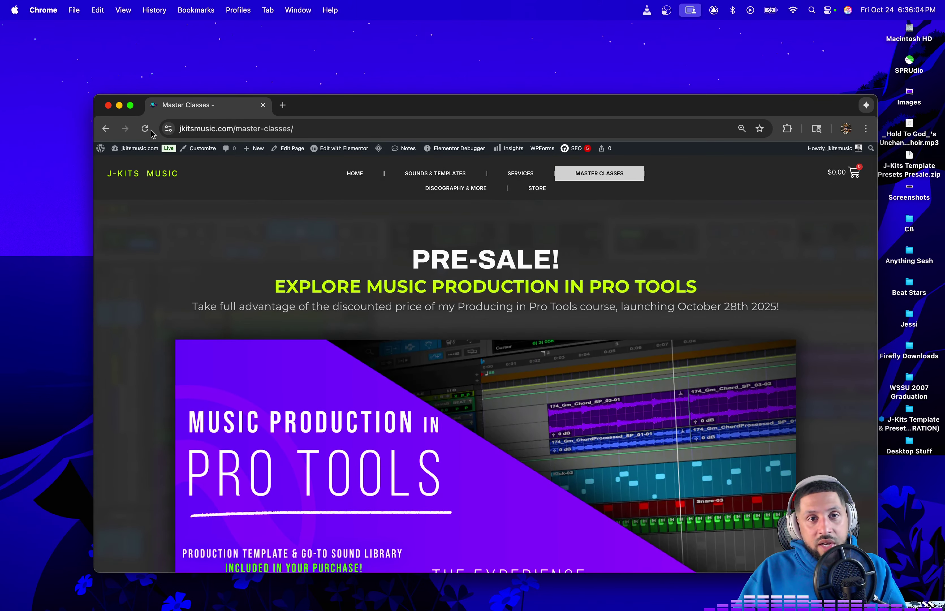
scroll(553, 222, down, 5)
- Open the Music Production in Pro Tools course page and read through its What You'll Learn section
click(495, 348)
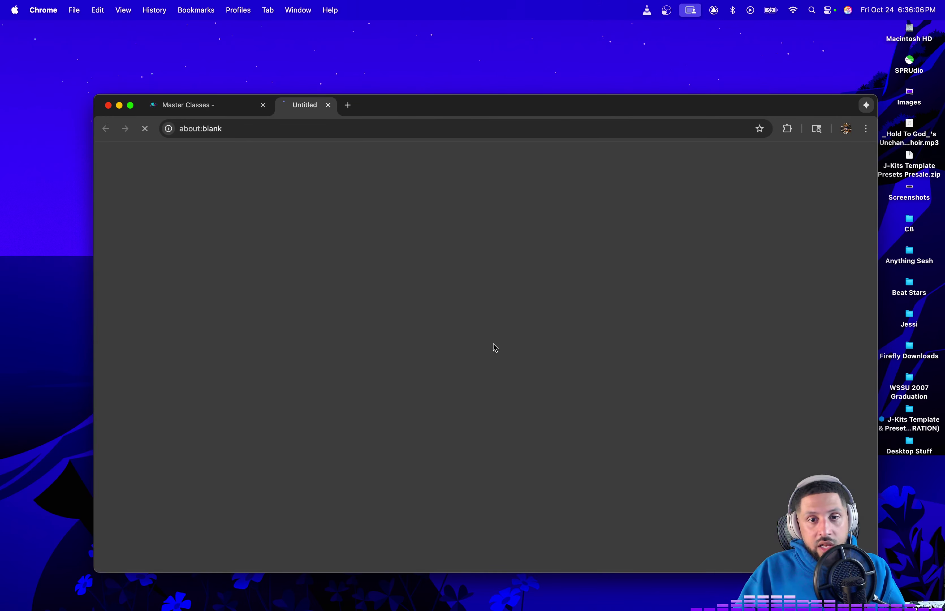
scroll(461, 350, down, 5)
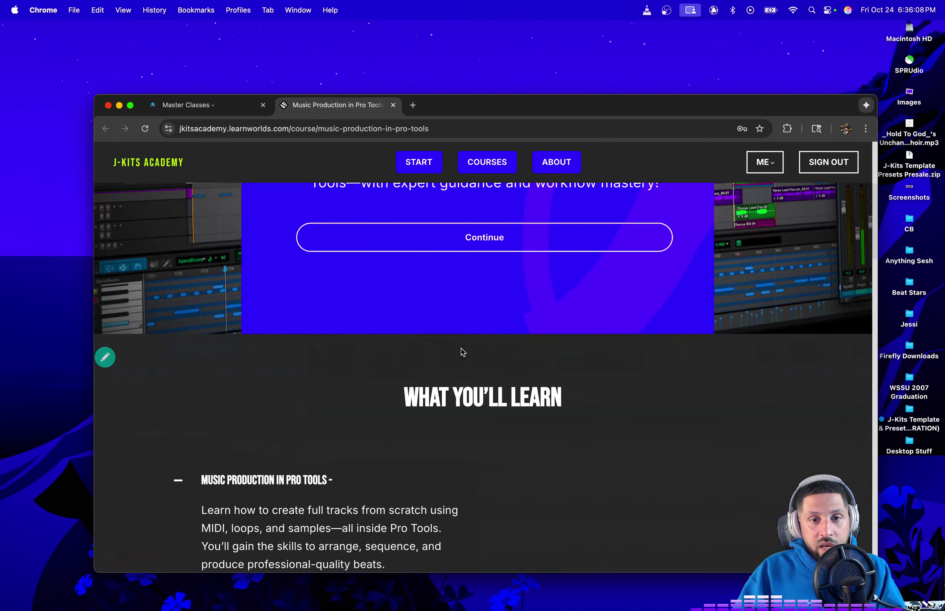
scroll(462, 352, up, 5)
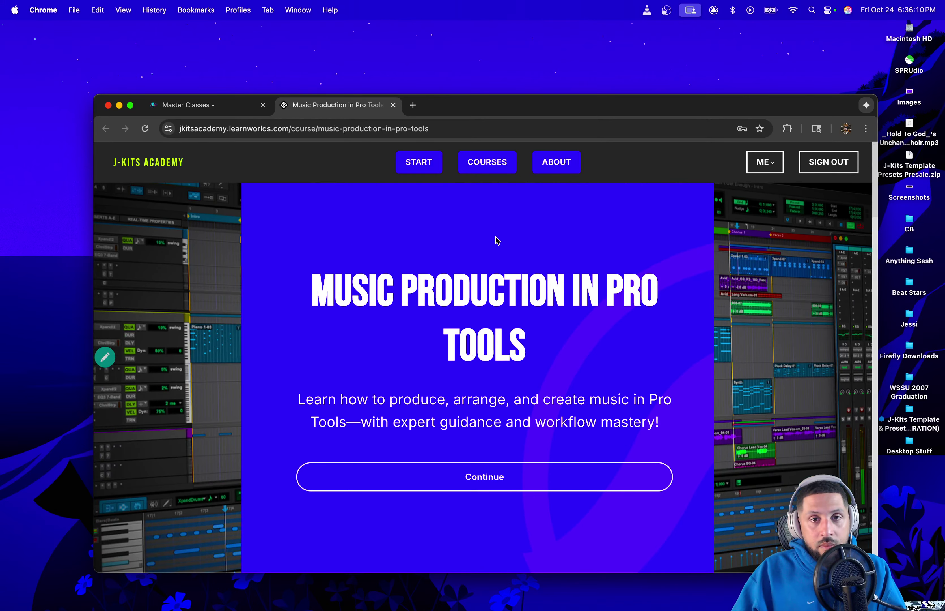
scroll(457, 196, down, 10)
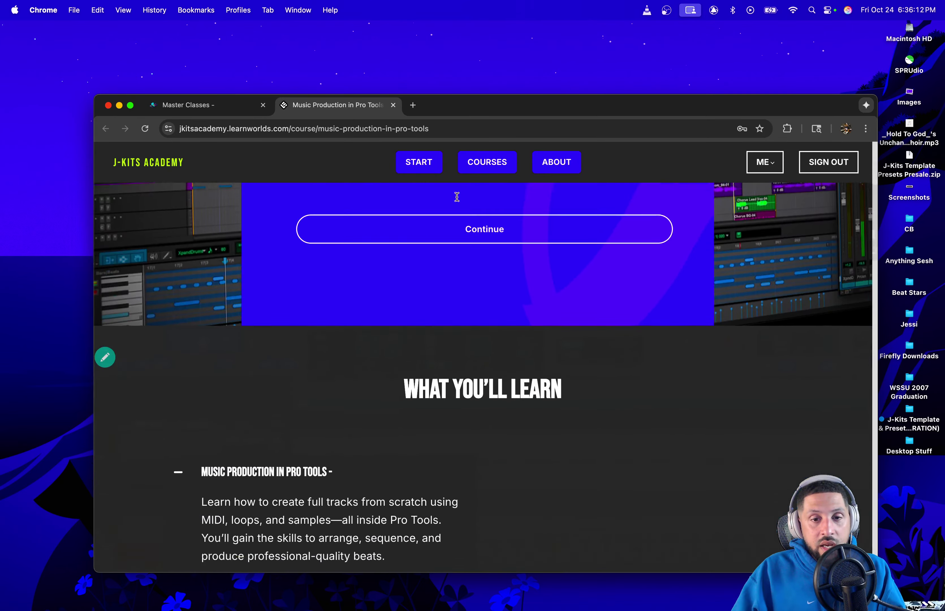
scroll(457, 200, down, 3)
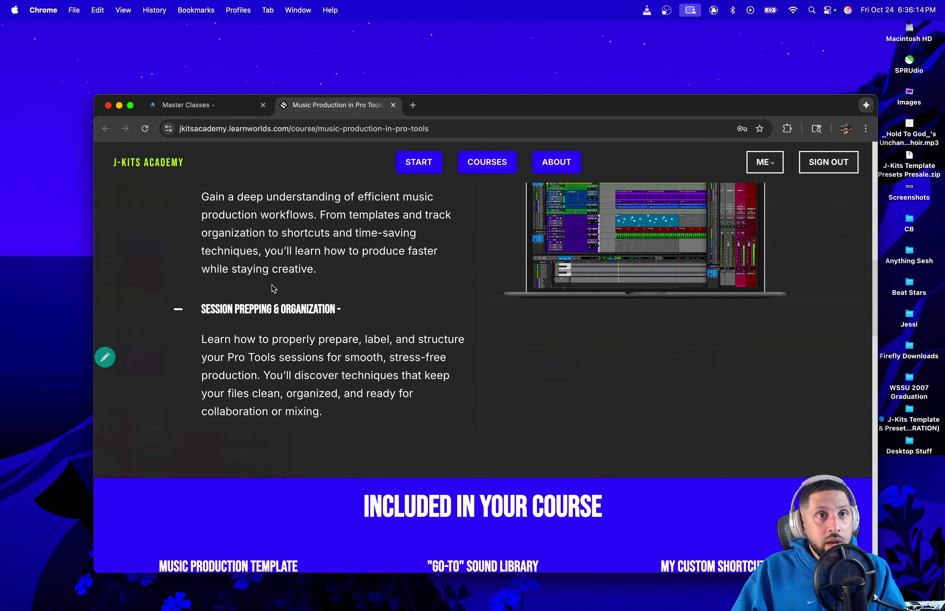
scroll(447, 390, up, 6)
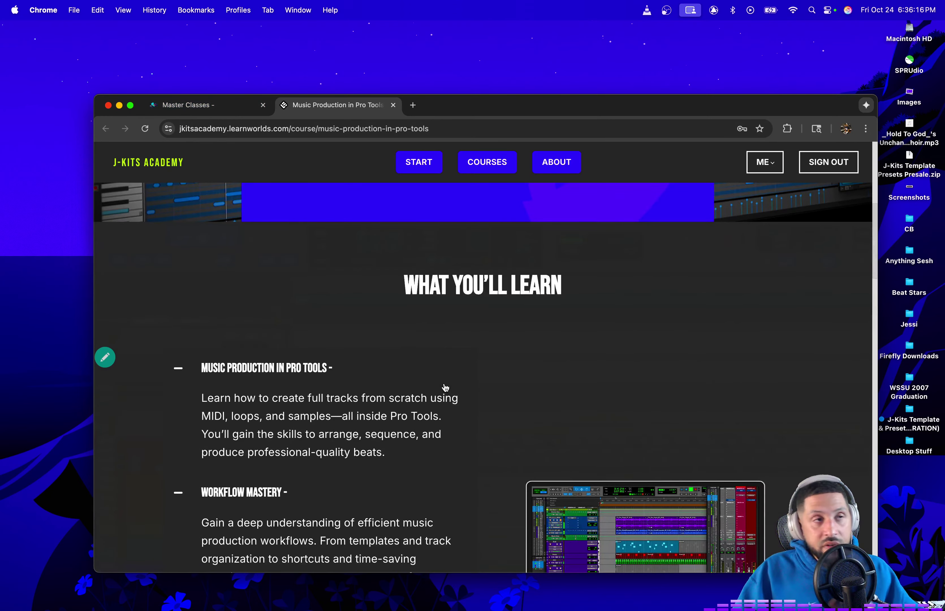
- Close the course page's browser tab and switch back to the Pro Tools session
click(393, 105)
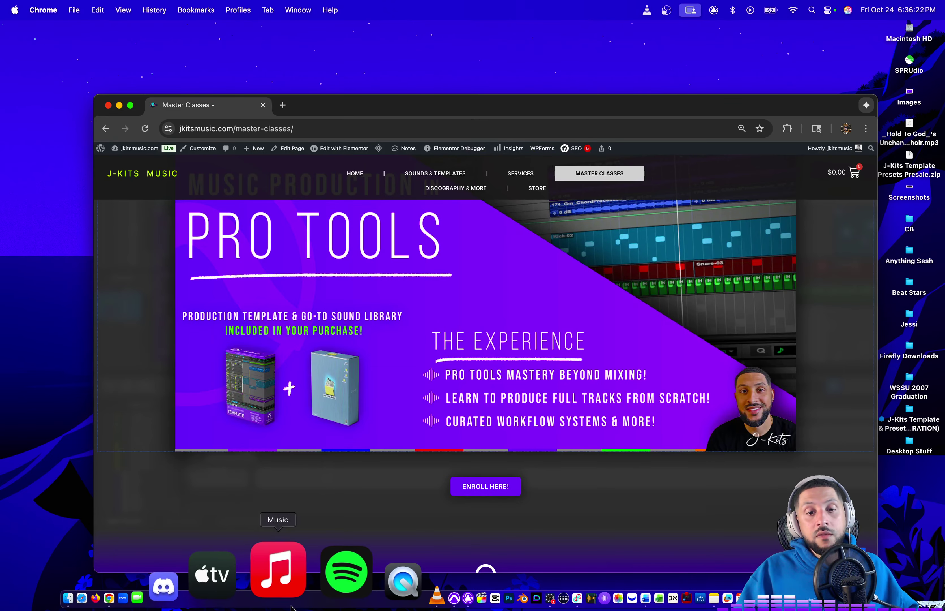
click(344, 597)
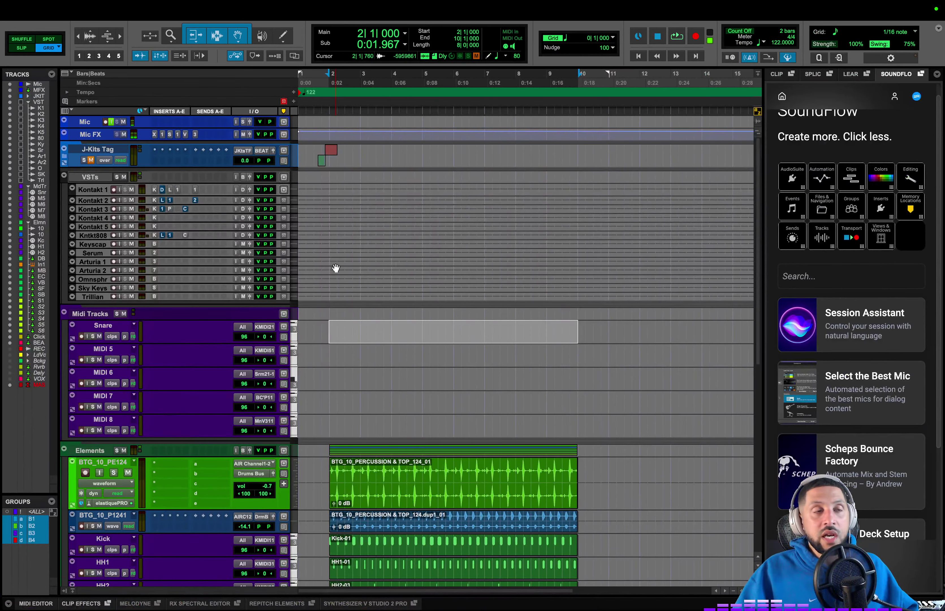